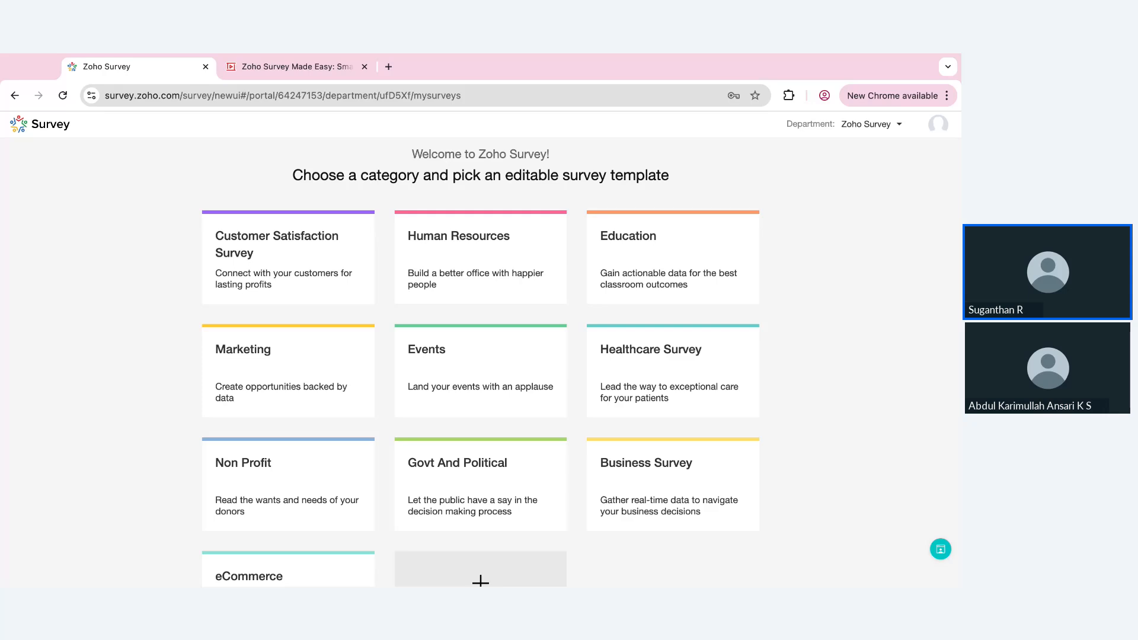
Start creating a survey from scratch from the category selection page
scroll(531, 521, "down", 2)
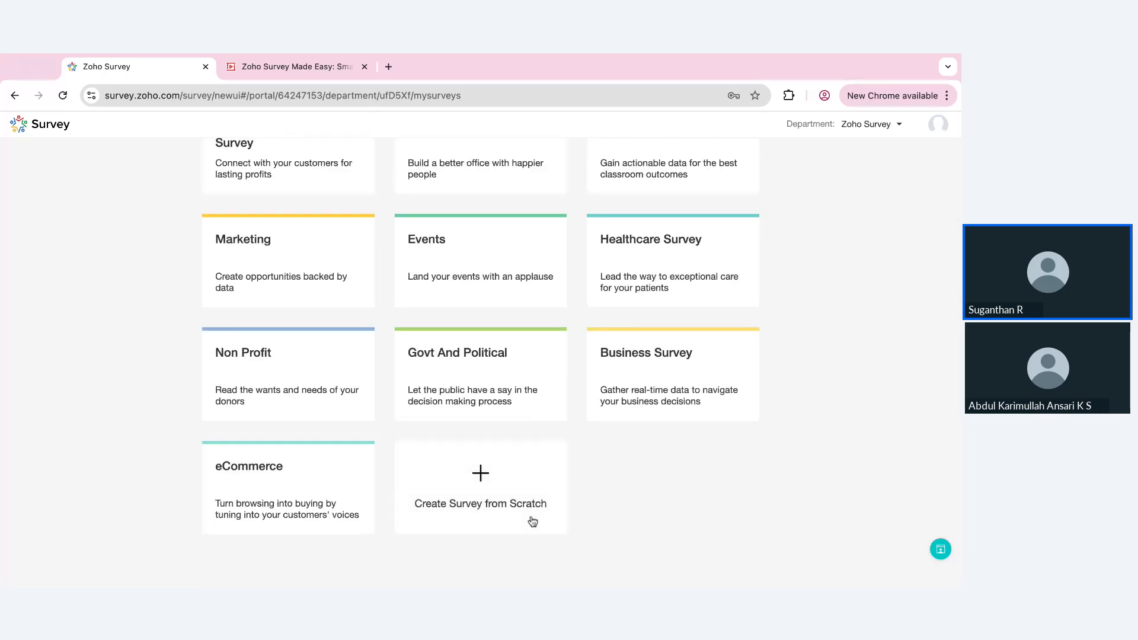
left_click(491, 489)
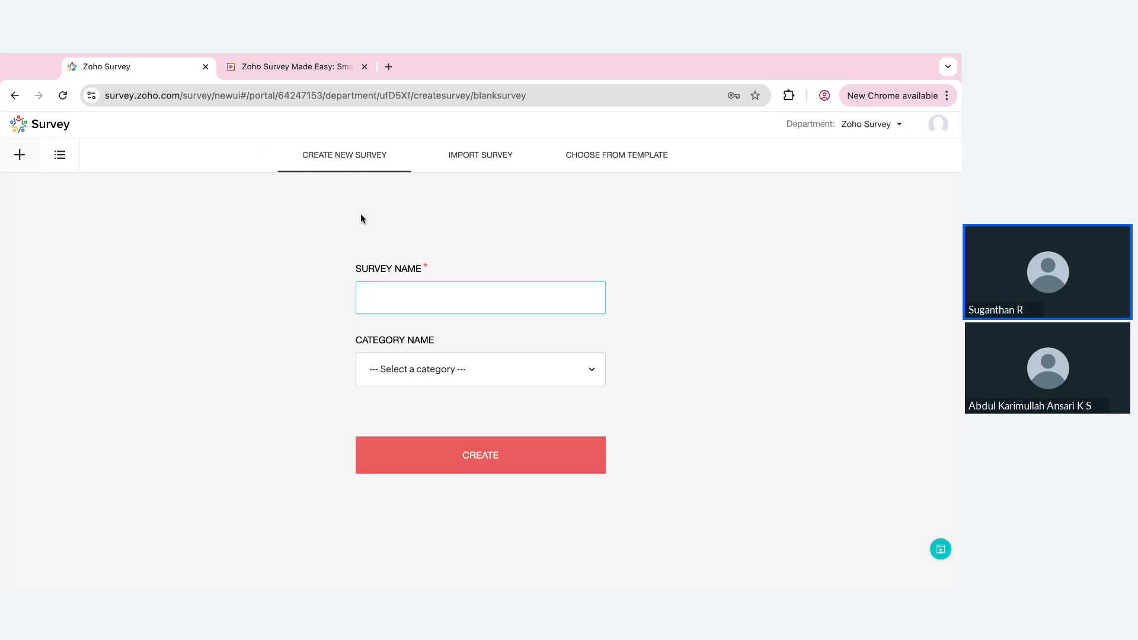
Examine the survey import options, including the document formatting rules with their example and the Quick Editor
left_click(490, 168)
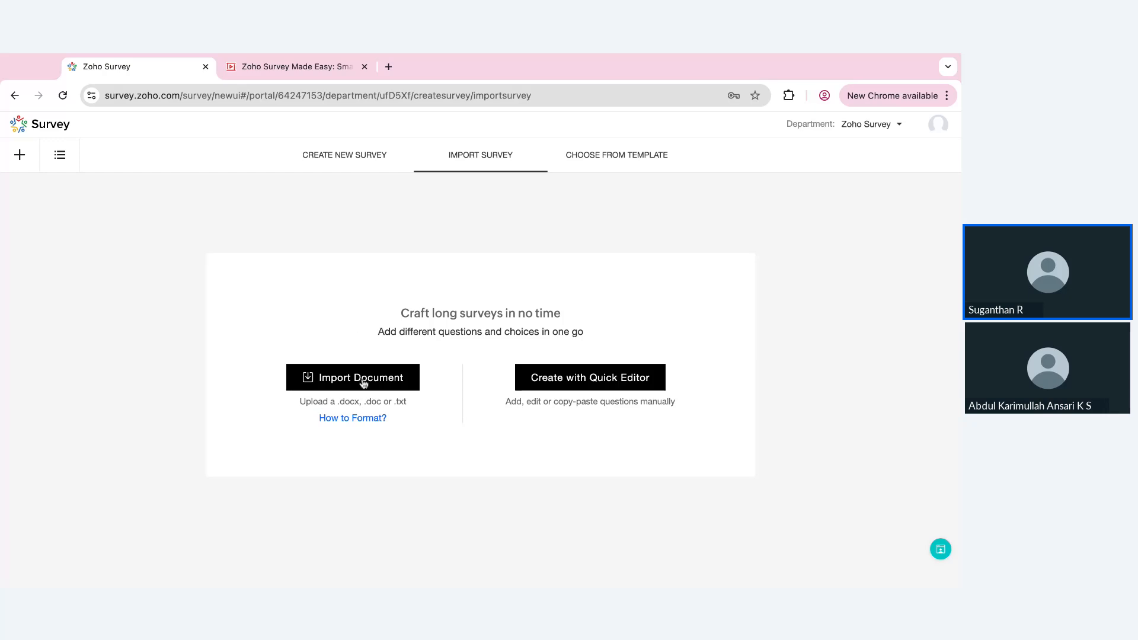
left_click(349, 419)
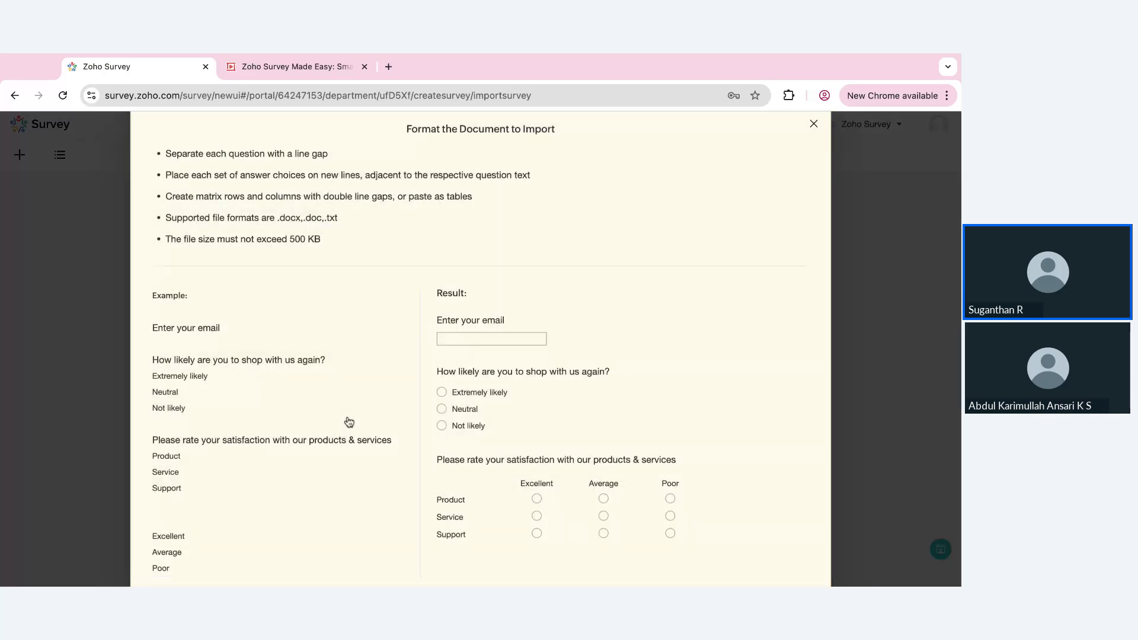
mouse_move(158, 152)
left_mouse_down()
mouse_move(253, 218)
mouse_move(338, 217)
mouse_move(320, 239)
left_mouse_up()
left_click(348, 287)
left_click_drag(151, 328, 217, 440)
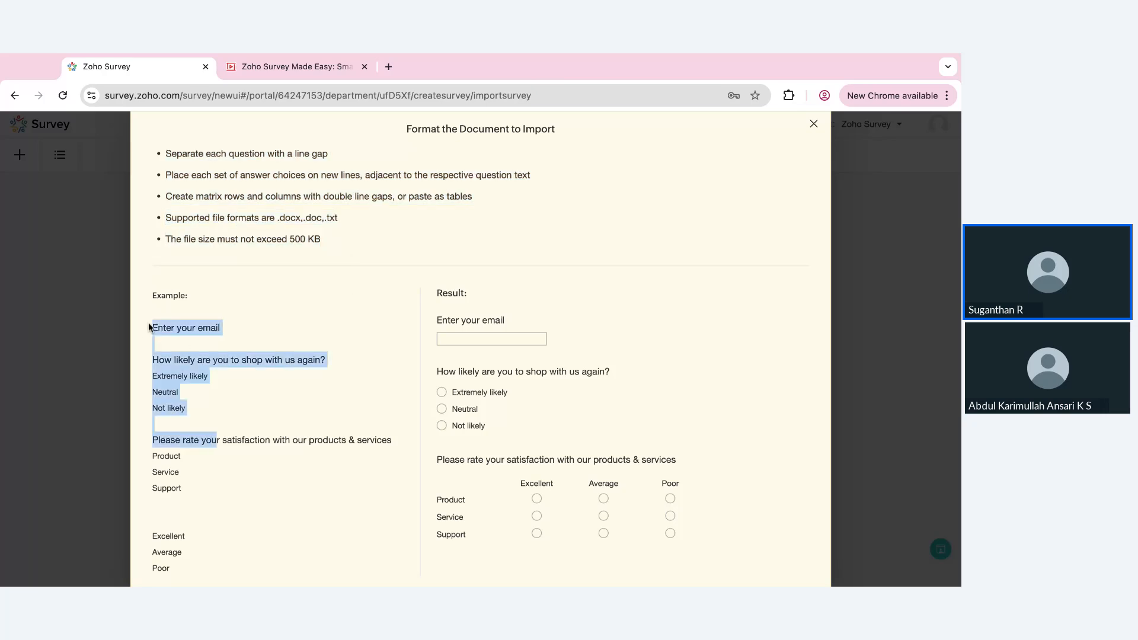
left_click_drag(433, 320, 542, 422)
scroll(541, 422, "down", 1)
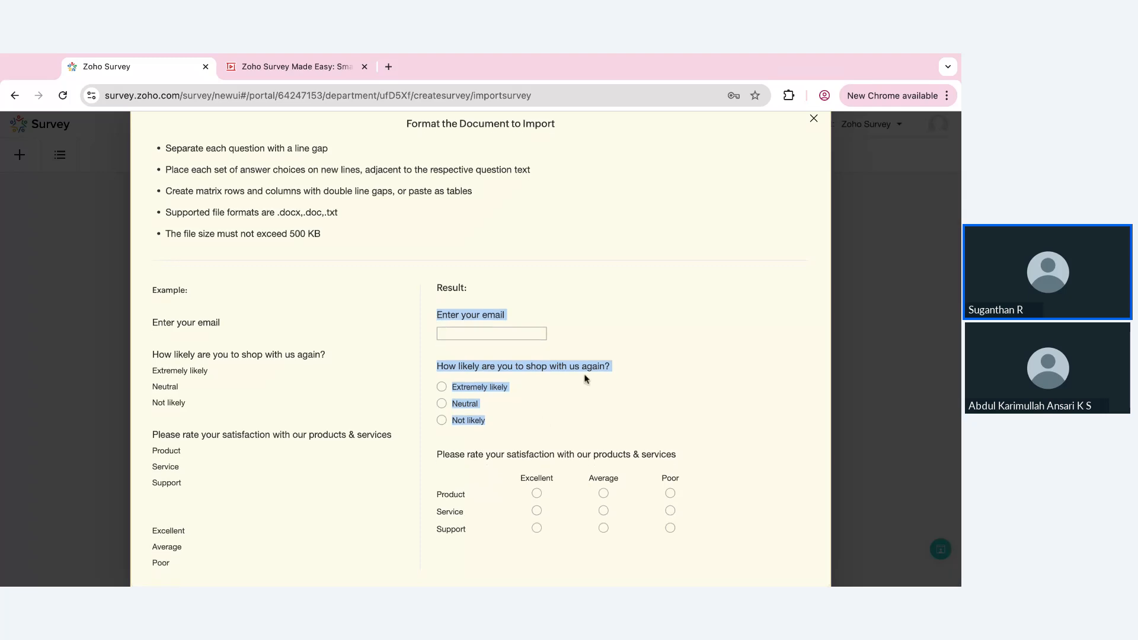
scroll(585, 374, "up", 1)
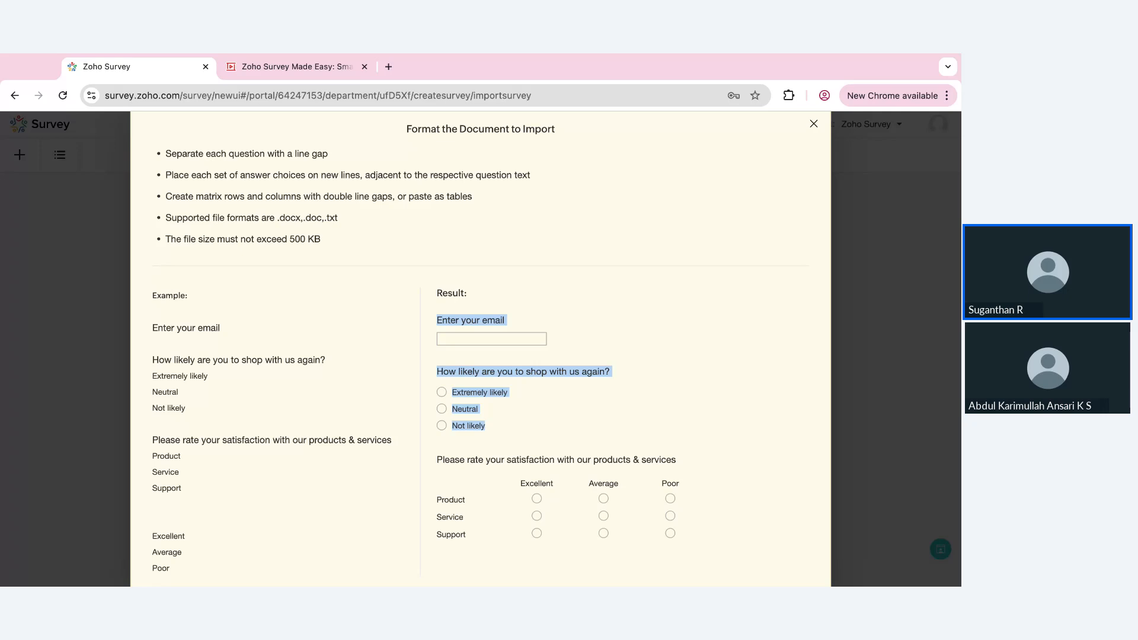
left_click(815, 124)
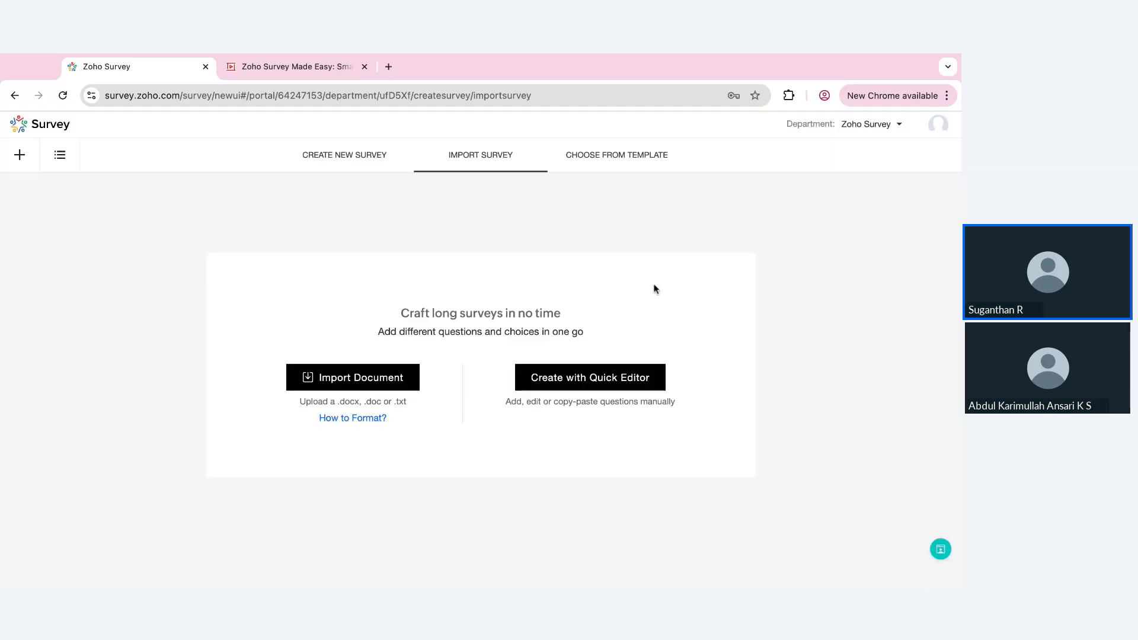
left_click(611, 380)
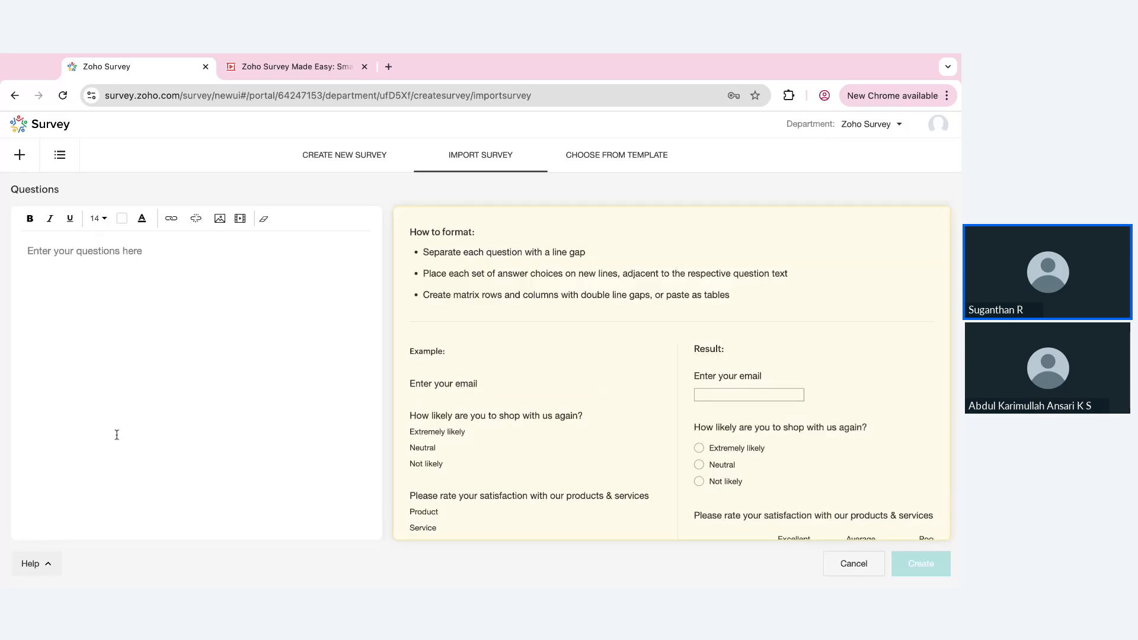
Browse the survey template list through the Customer Satisfaction Survey and Human Resources categories
left_click(590, 160)
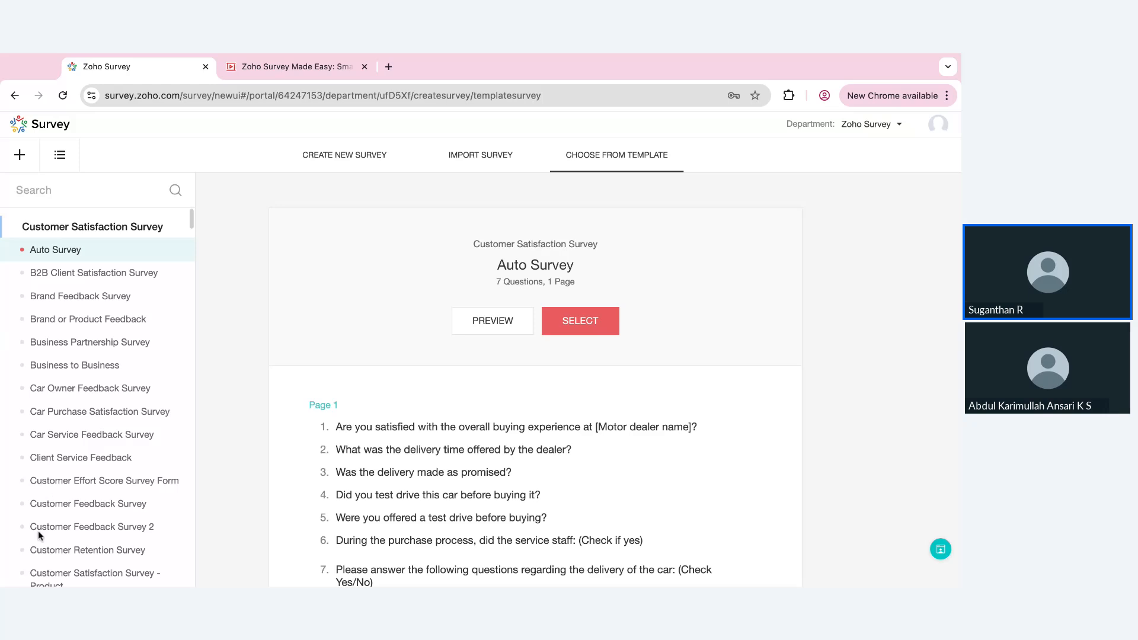
scroll(98, 467, "down", 3)
scroll(97, 467, "down", 15)
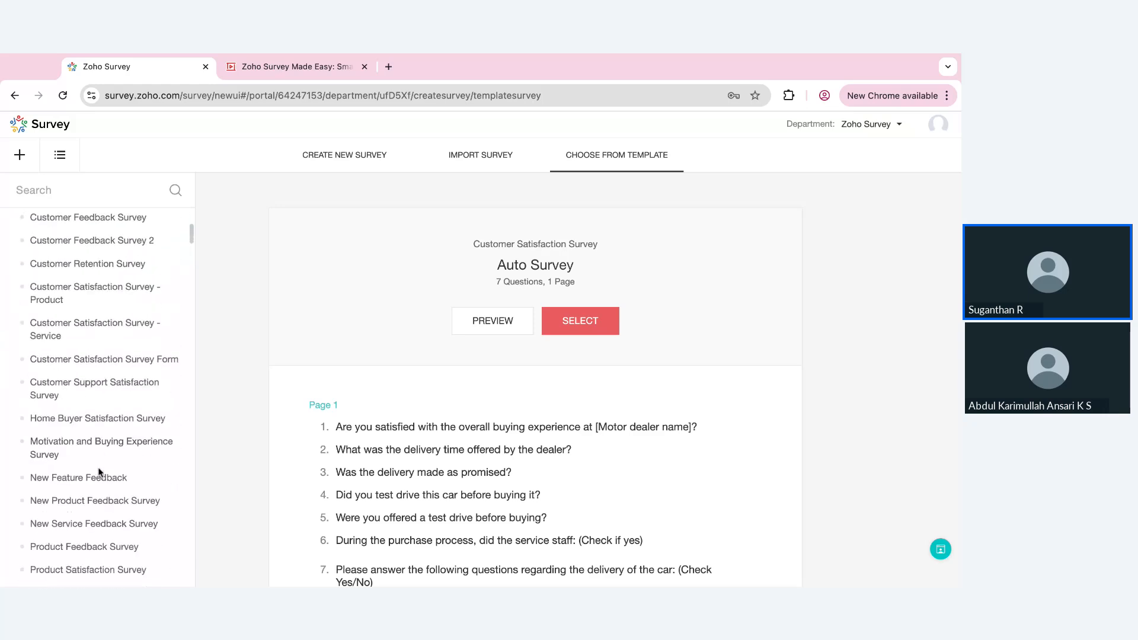
scroll(93, 397, "down", 10)
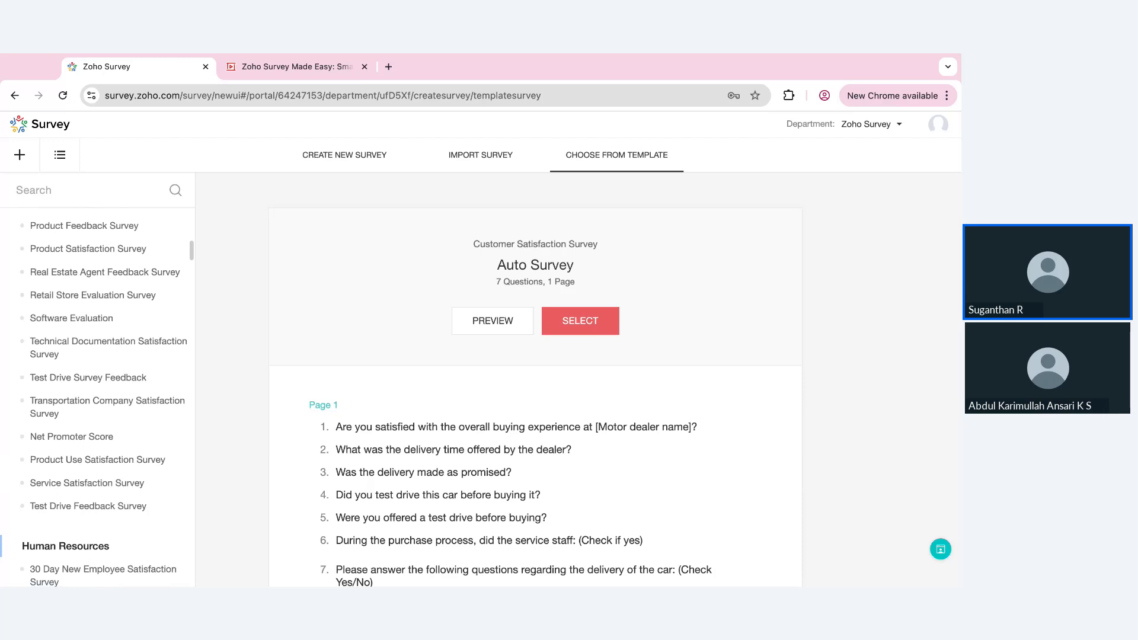
scroll(86, 467, "down", 6)
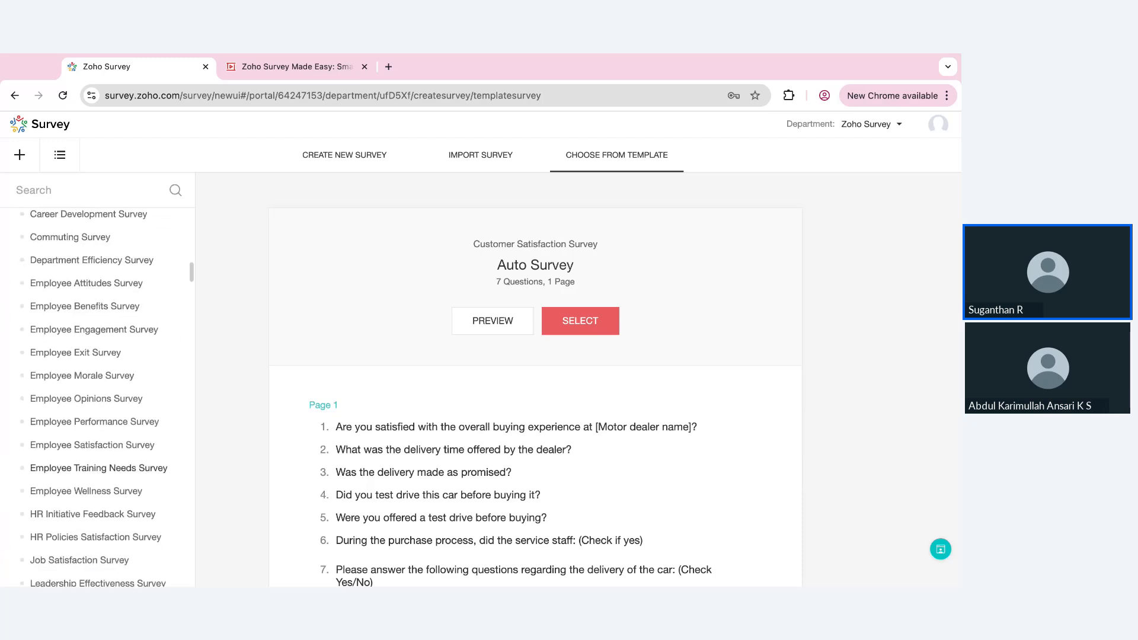
Examine the questions of the Employee Wellness Survey template and its survey creation dialog
left_click(86, 468)
scroll(509, 482, "down", 3)
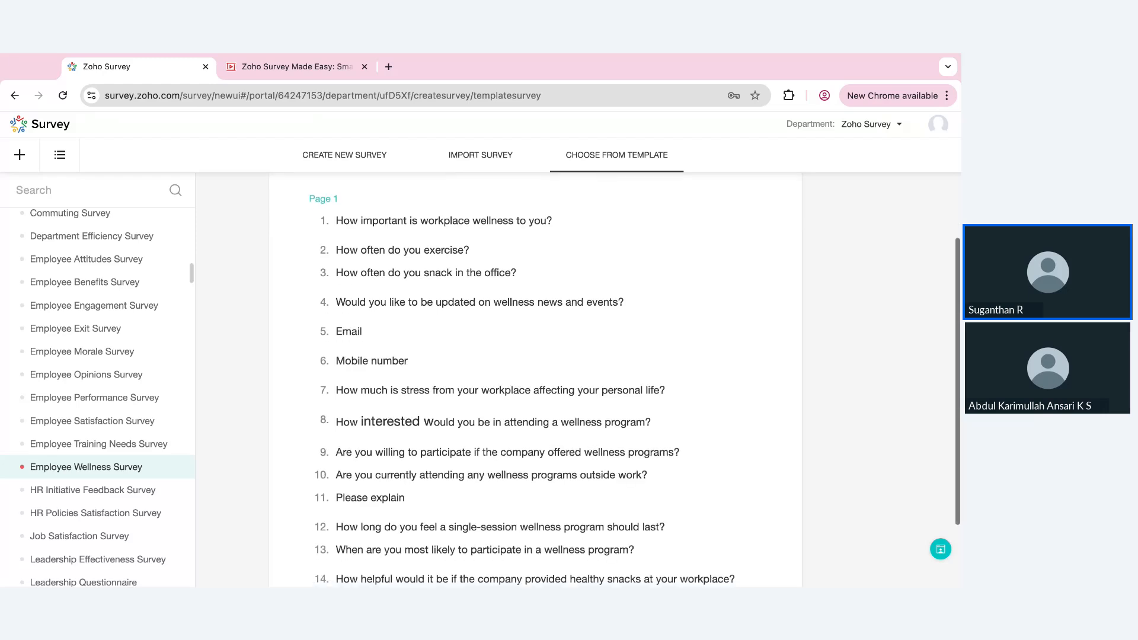
scroll(604, 279, "up", 4)
left_click(592, 319)
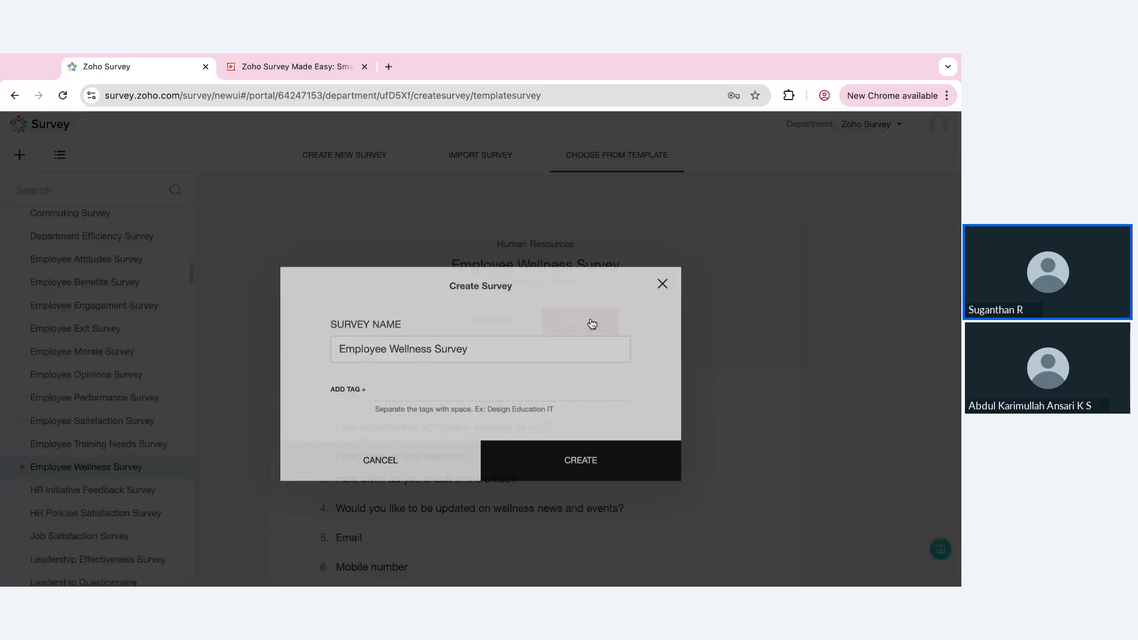
left_click(662, 259)
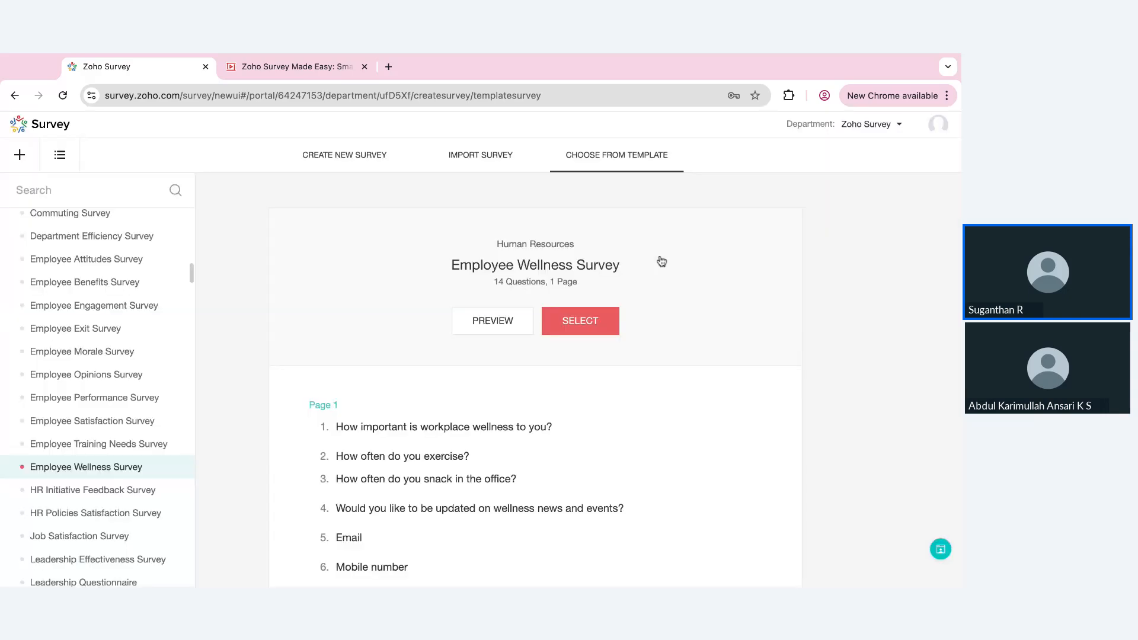
Create a new blank survey named "Customer satisfaction survey" without choosing a category
left_click(372, 165)
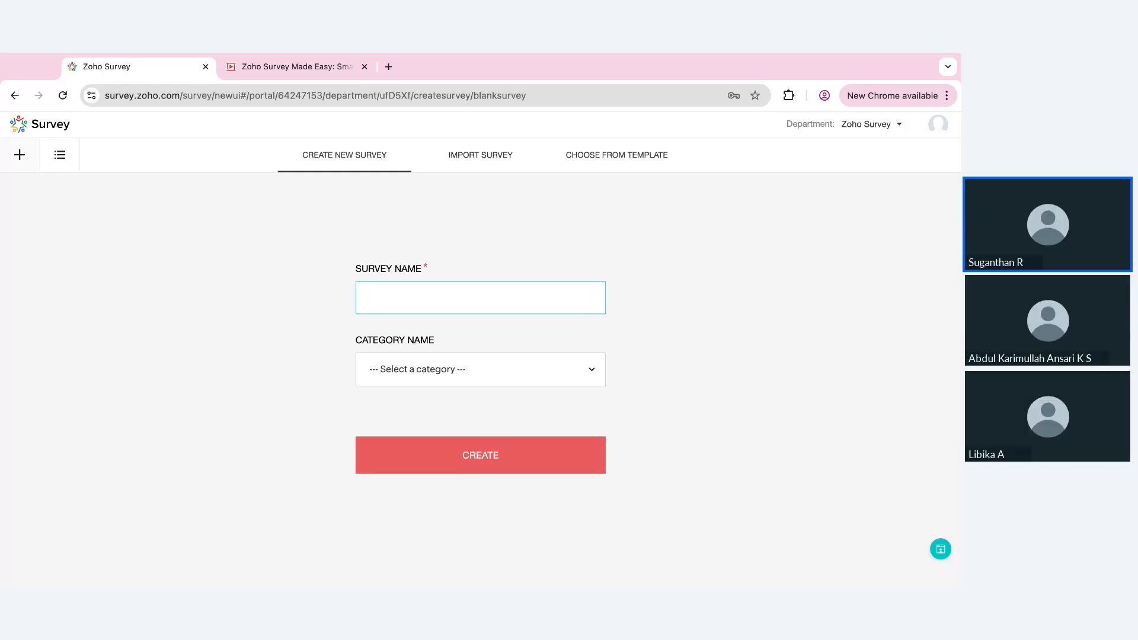
type("Customer satisfation survey")
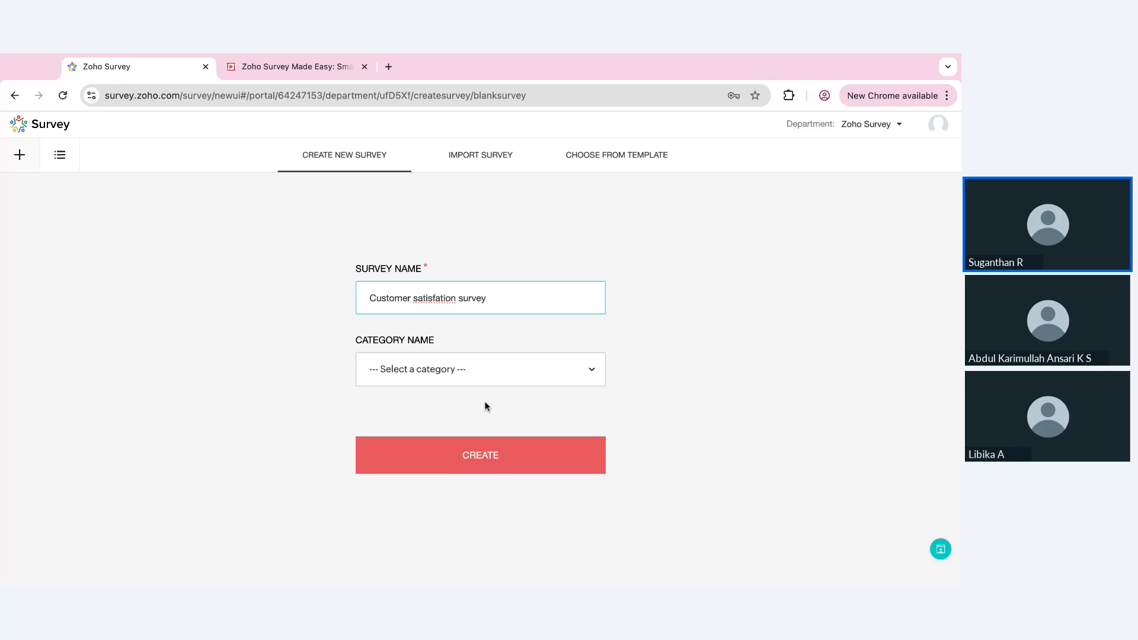
left_click(479, 455)
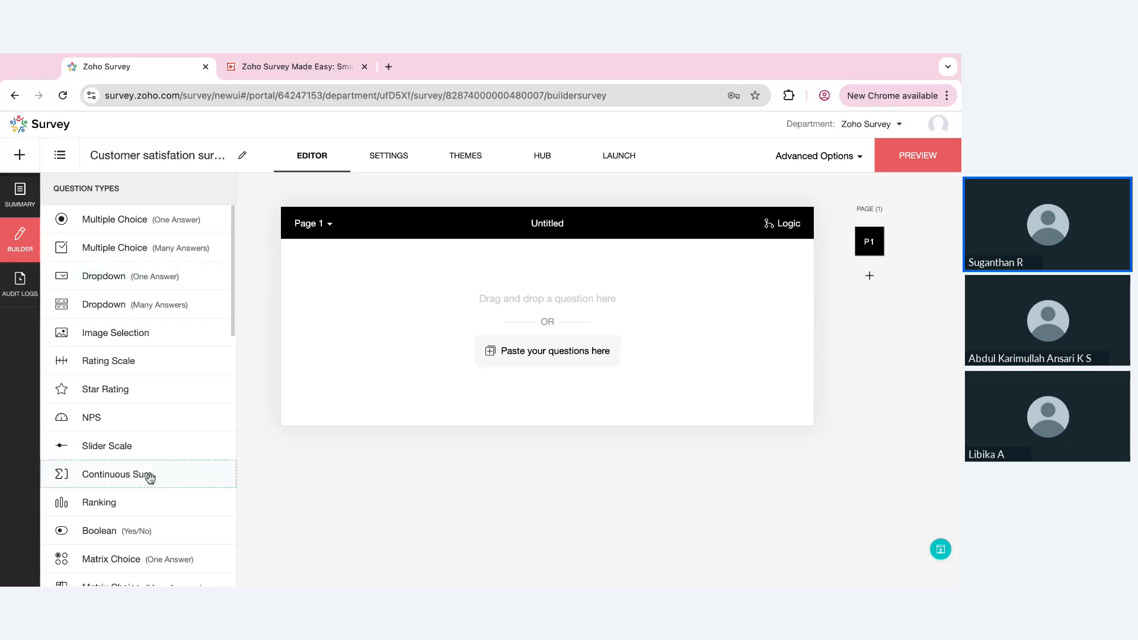
Review the question types and question bank sources available in the survey editor
scroll(155, 510, "down", 1)
scroll(155, 510, "down", 7)
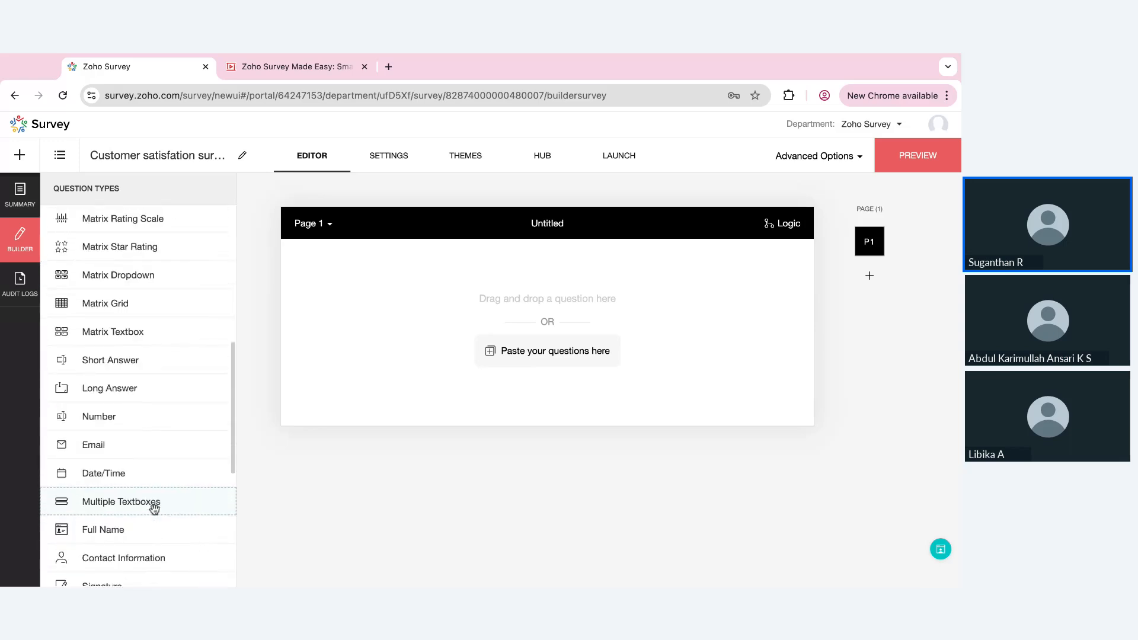
scroll(154, 509, "down", 6)
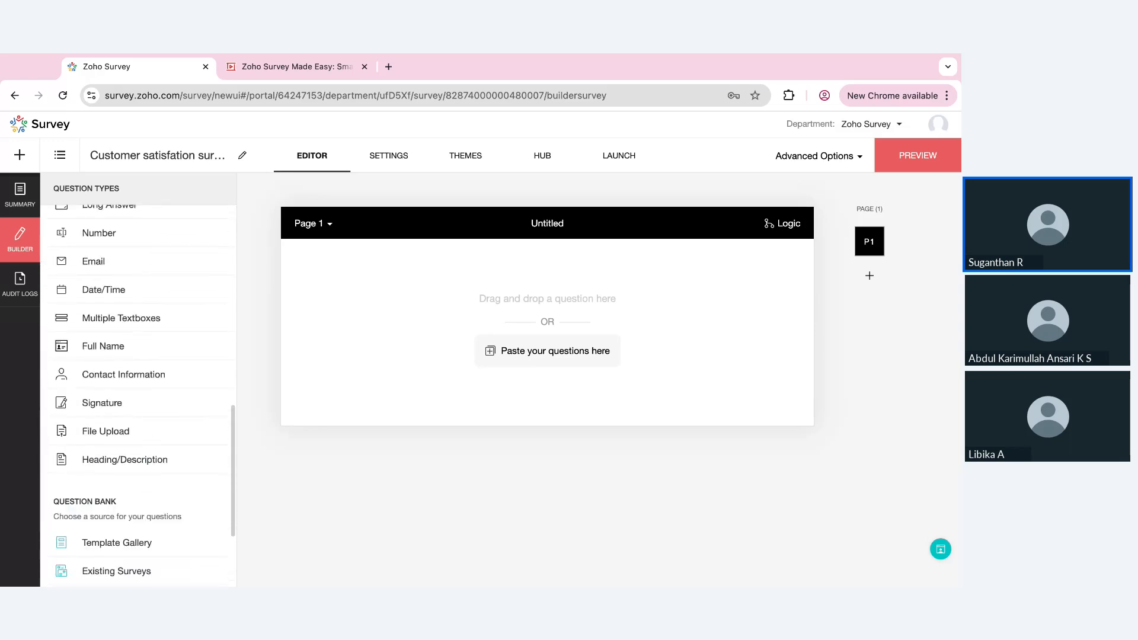
scroll(154, 509, "down", 1)
scroll(154, 508, "up", 15)
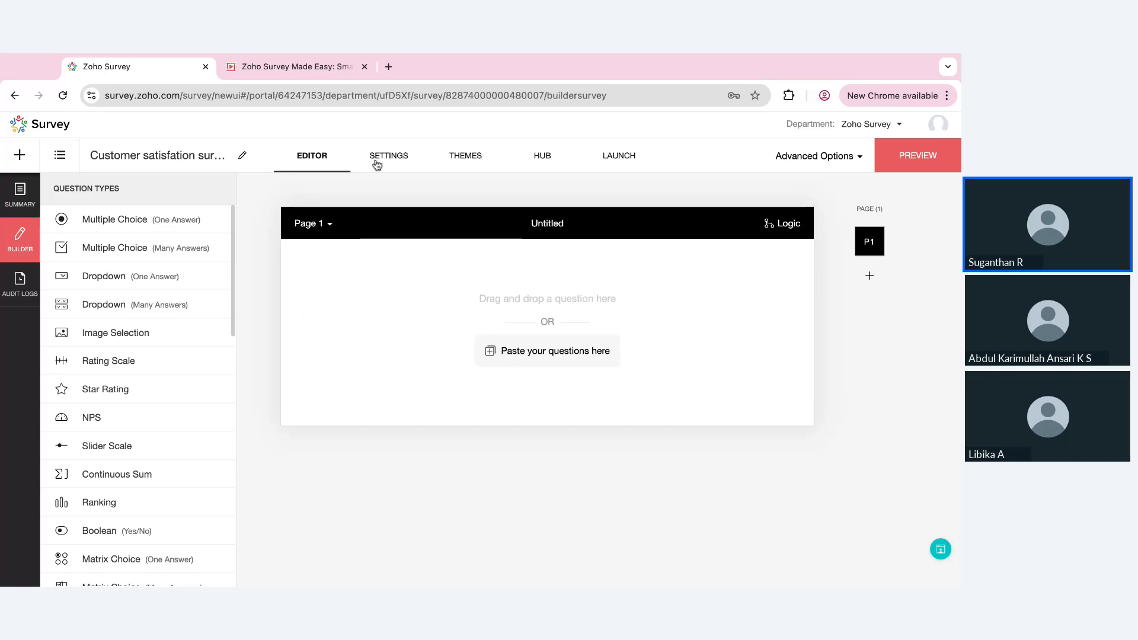
Configure an introduction page for the survey and give it the title "Welcome"
left_click(395, 159)
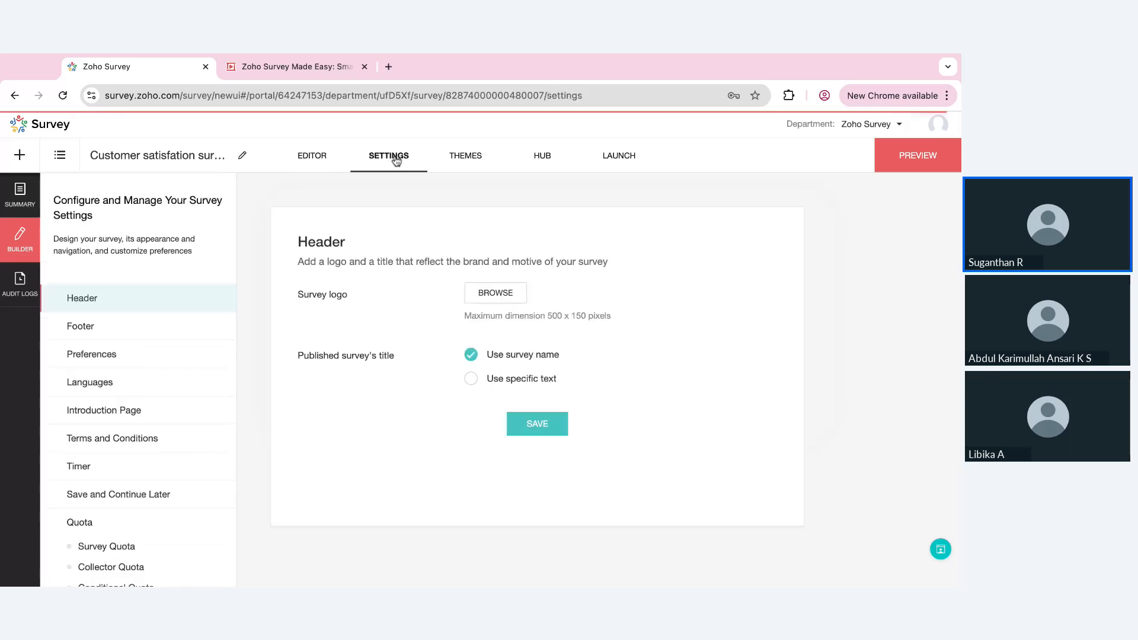
left_click(156, 413)
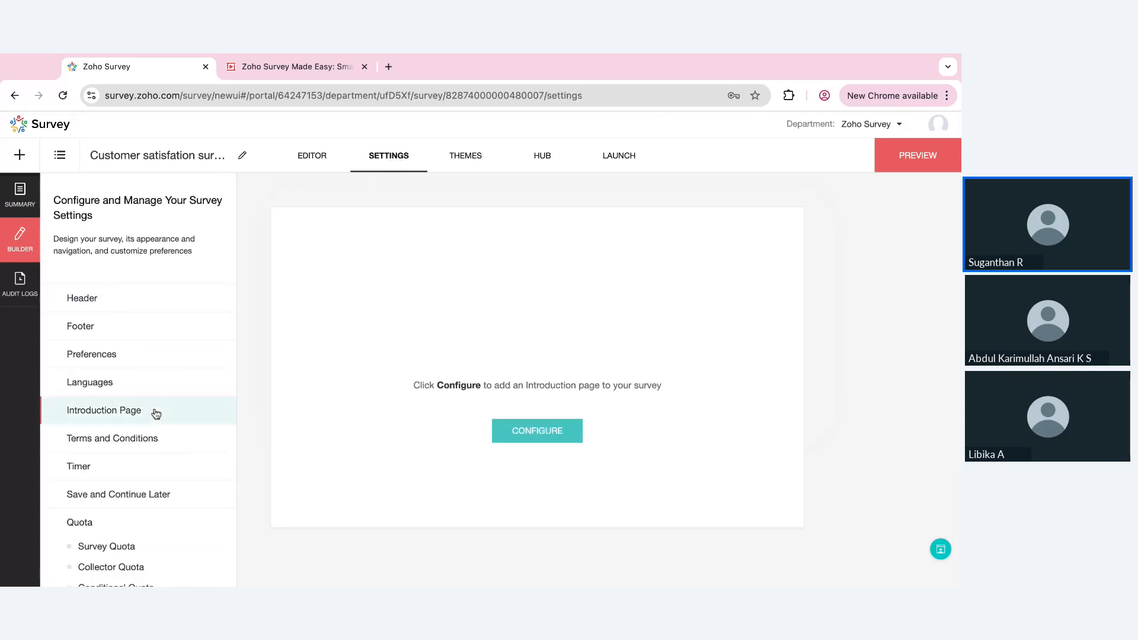
left_click(541, 433)
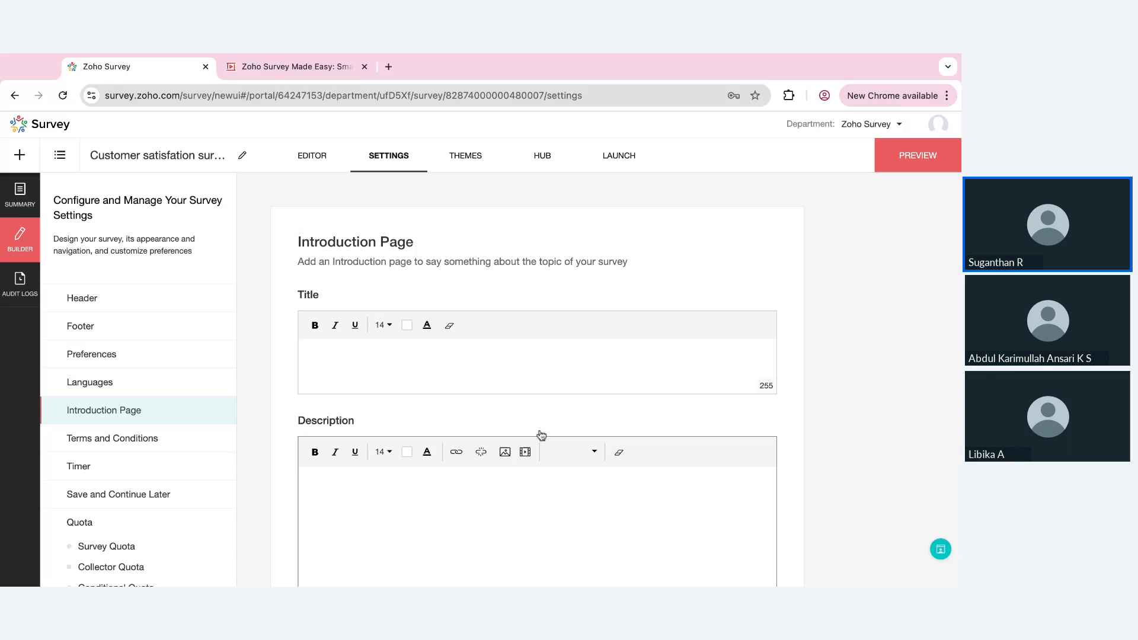
left_click(406, 375)
type("Welcome")
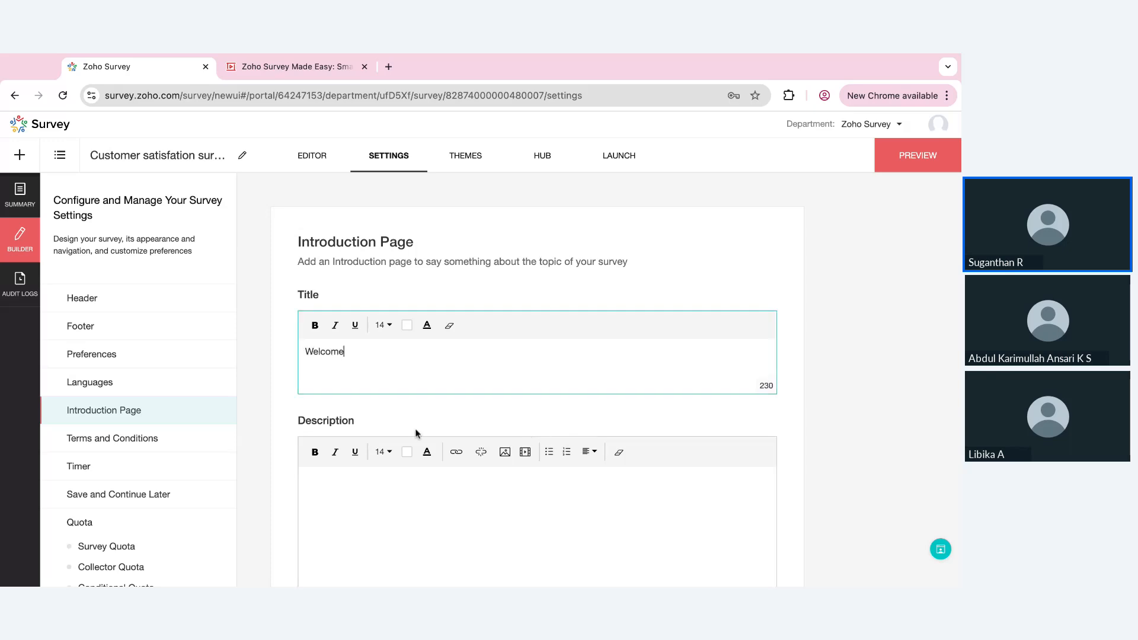
Enter "Please take few mins to help us understand where we stand." as the introduction page description and save the page
left_click(416, 481)
type("Please t")
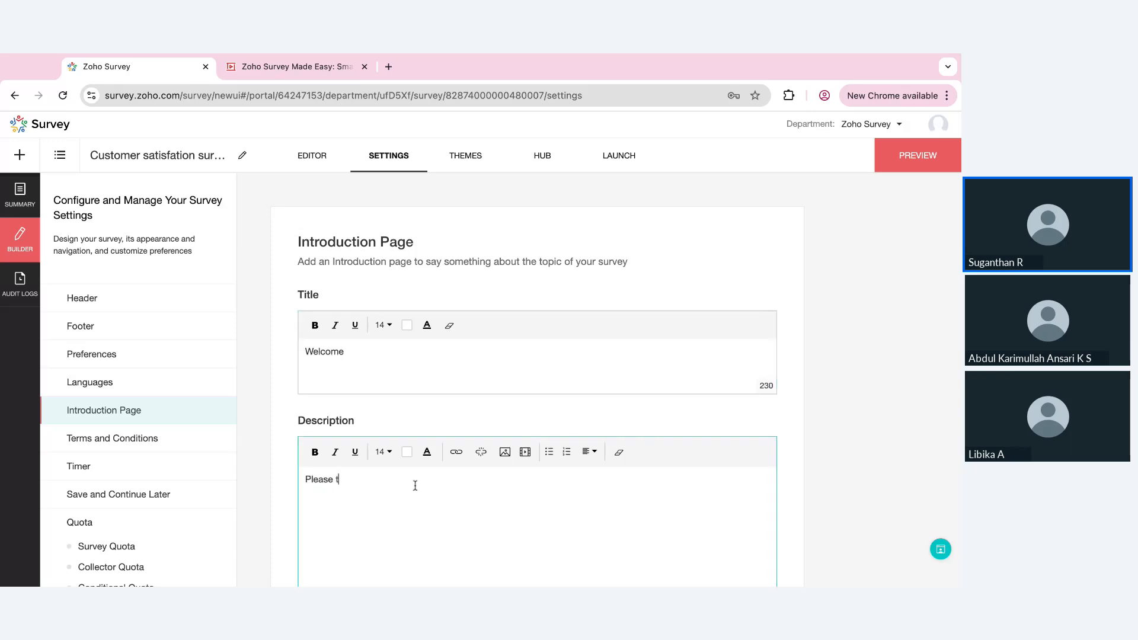
type("ake few mins to help us understand whe")
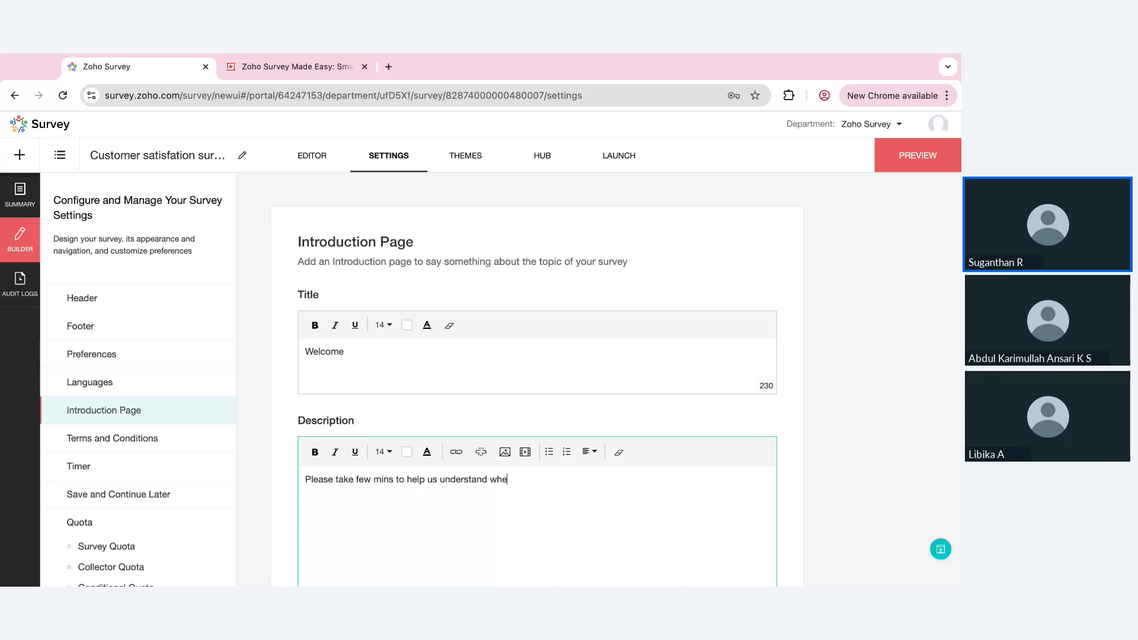
type("re we stand.")
scroll(537, 379, "down", 3)
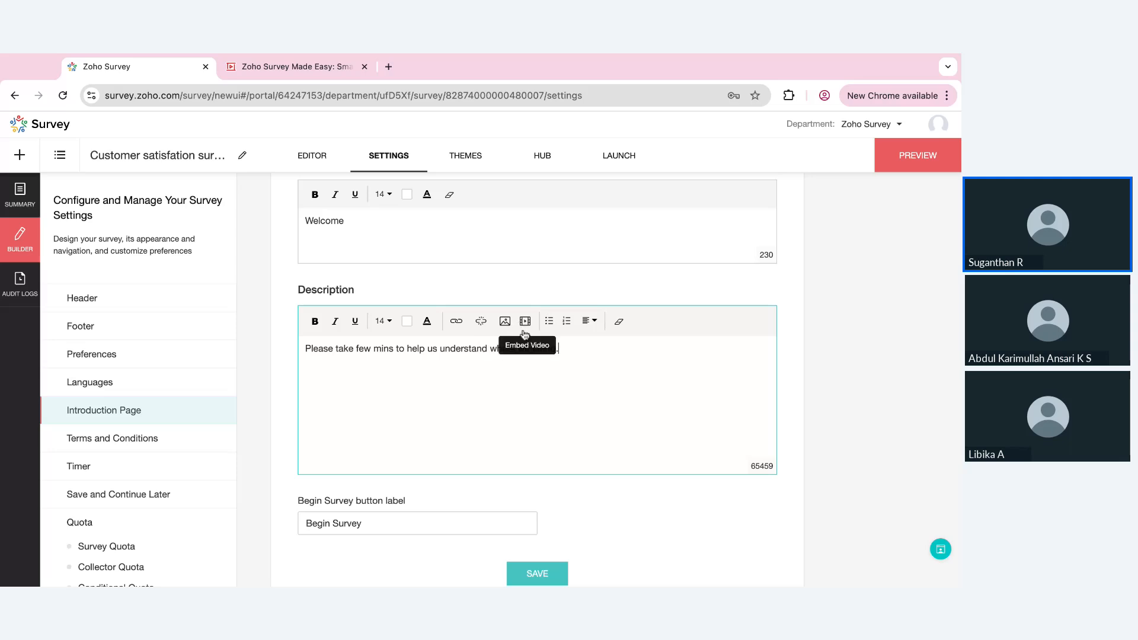
left_click(551, 575)
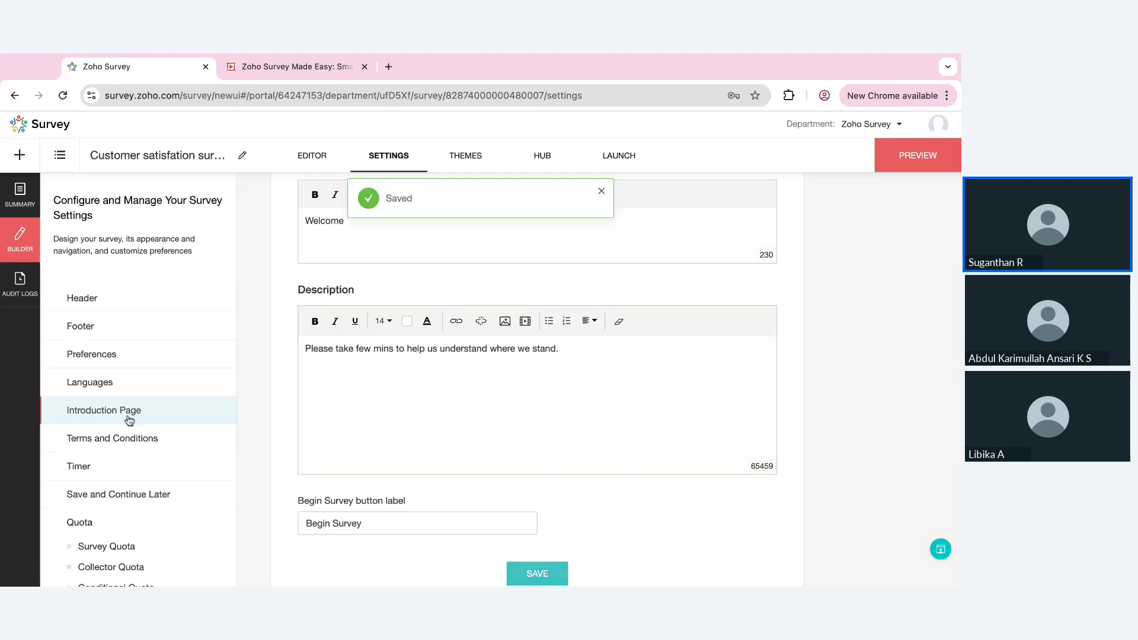
Open the Terms and Conditions configuration and examine its description, condition label and navigation behavior options
left_click(110, 442)
left_click(521, 440)
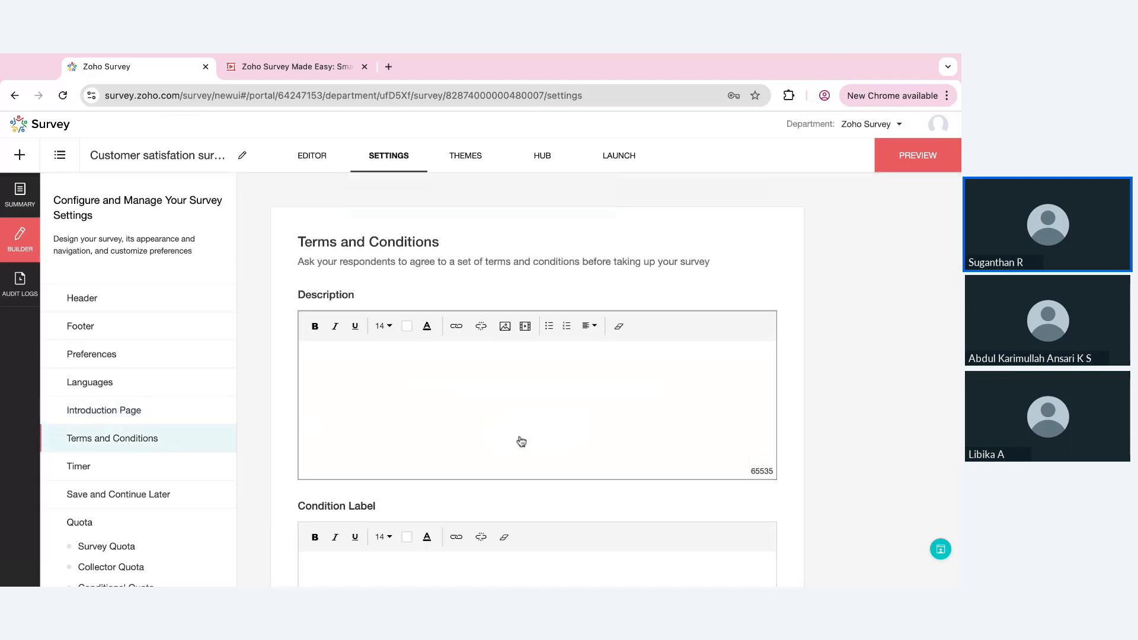
scroll(521, 441, "down", 3)
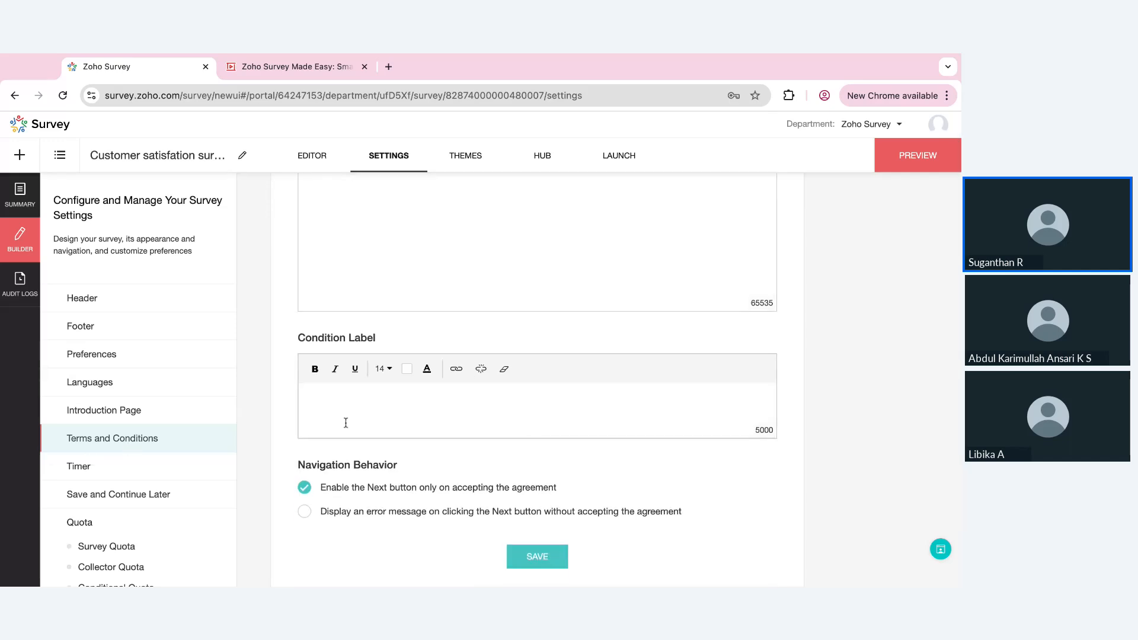
scroll(356, 422, "up", 3)
Return to the survey editor and place a Rating Scale question on Page 1
left_click(316, 158)
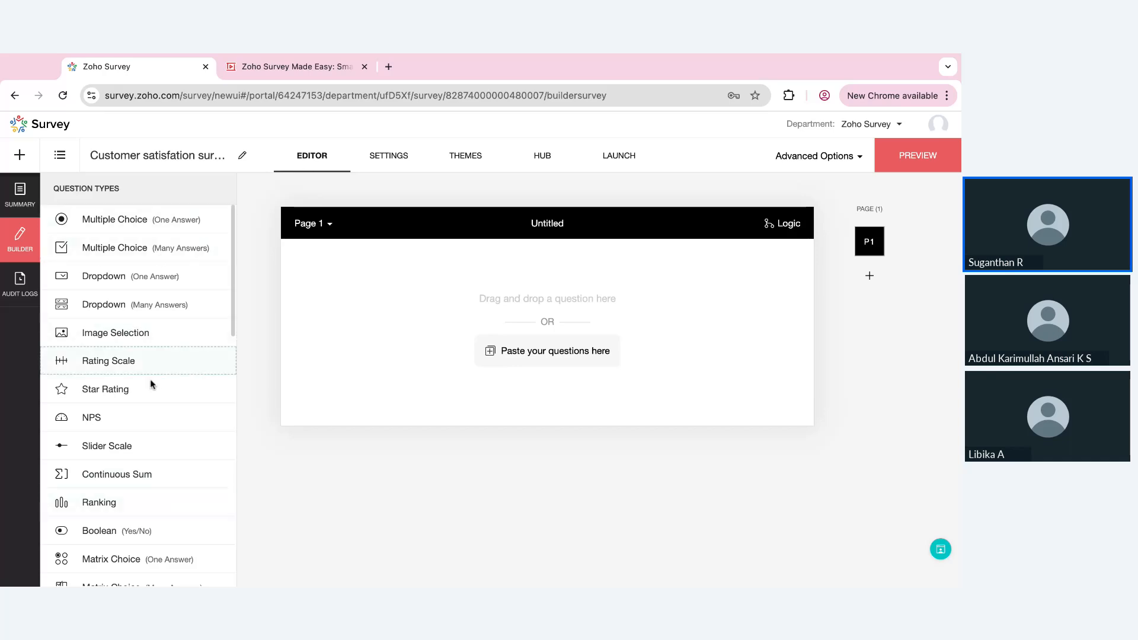
scroll(165, 528, "down", 2)
scroll(166, 528, "up", 2)
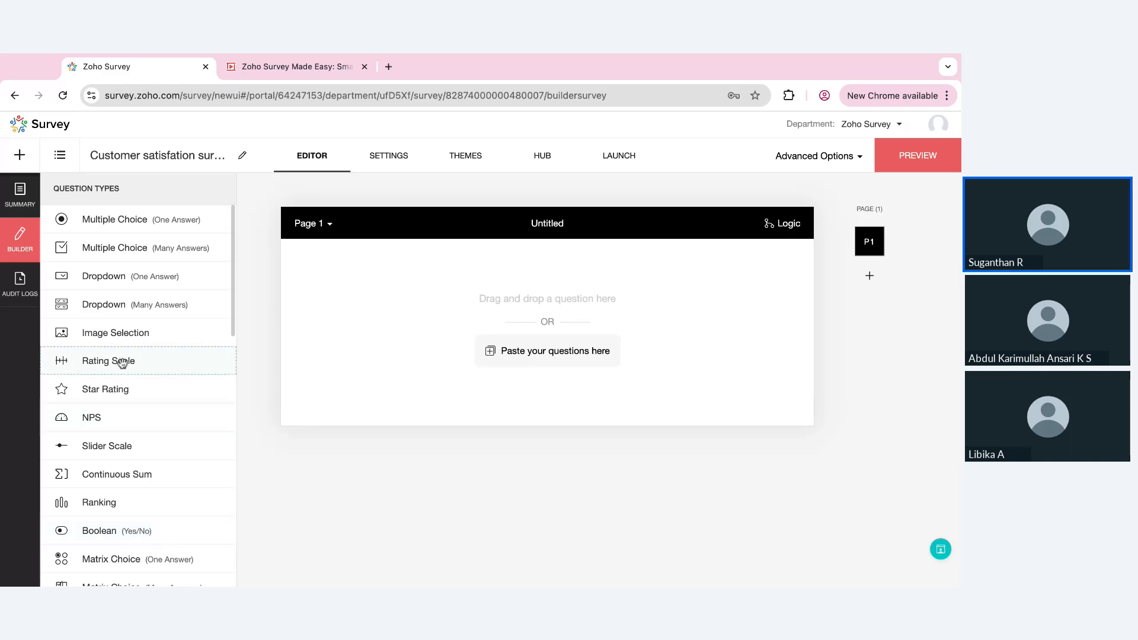
left_click_drag(124, 364, 429, 350)
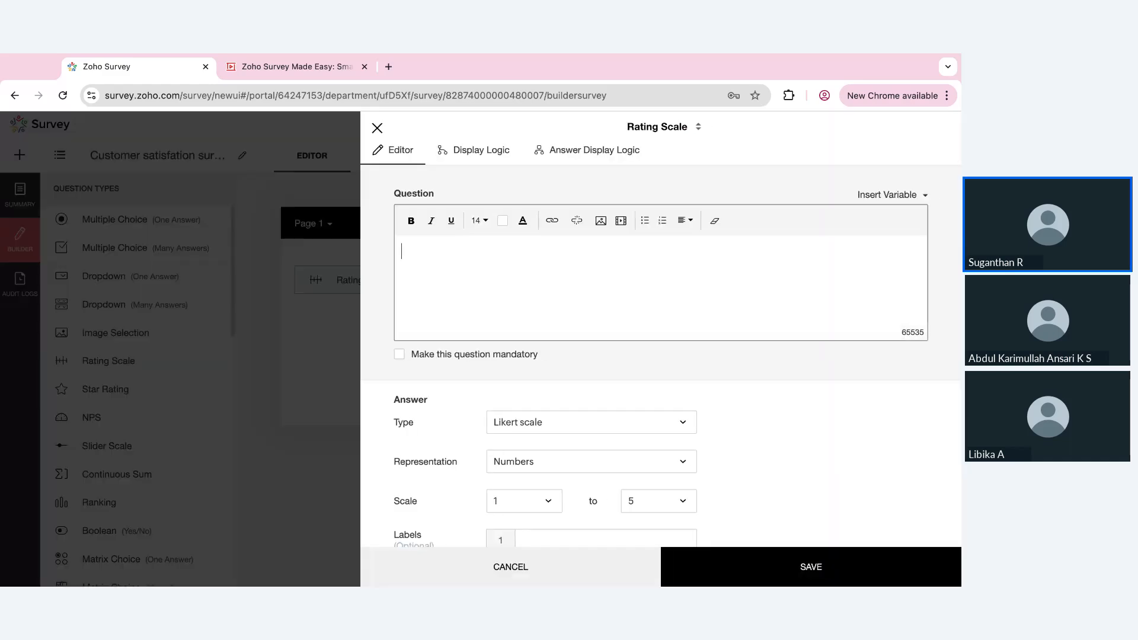
Enter "How satisfied are you with our product?" as the rating scale question text
type("How satisfied are y")
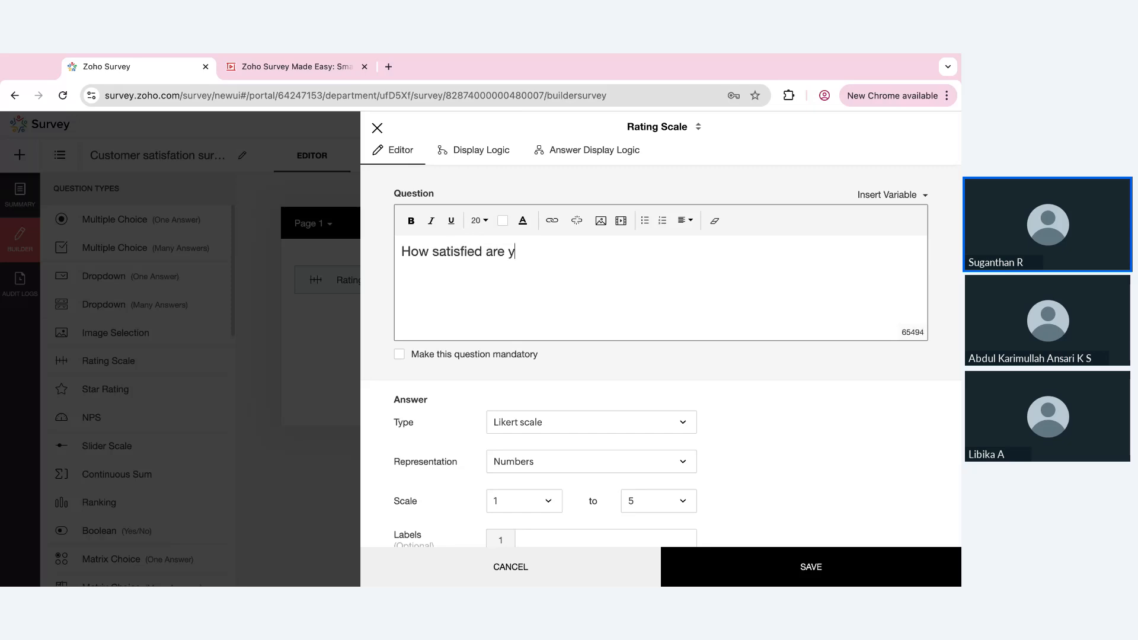
type("ou with our product?")
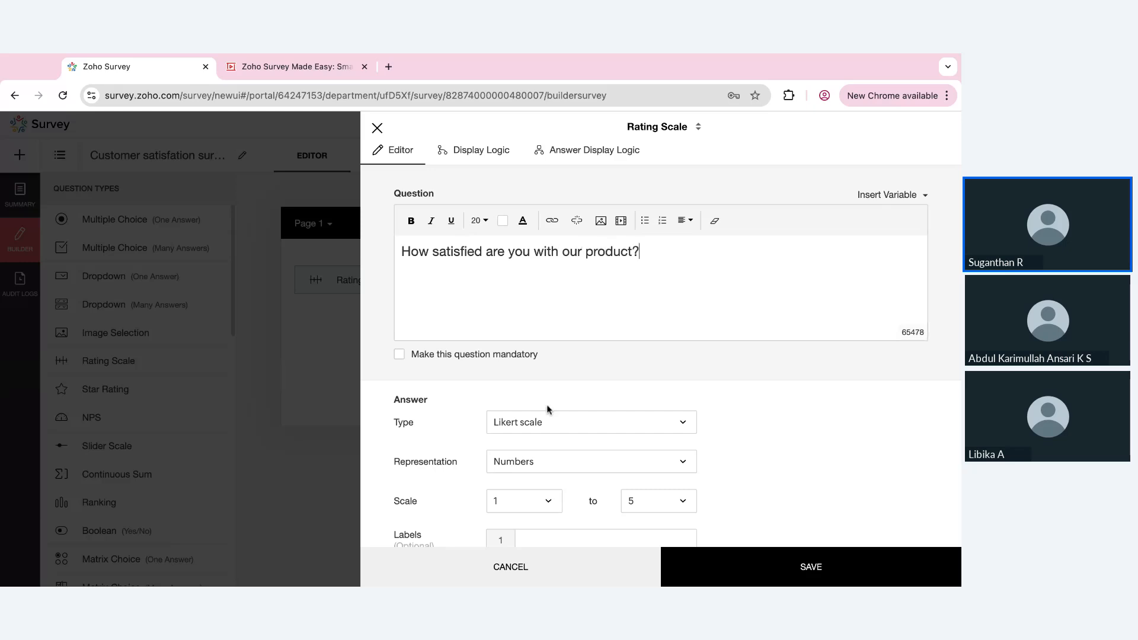
Try an upper scale limit of 8 for the rating question and return it to 5
scroll(546, 406, "down", 2)
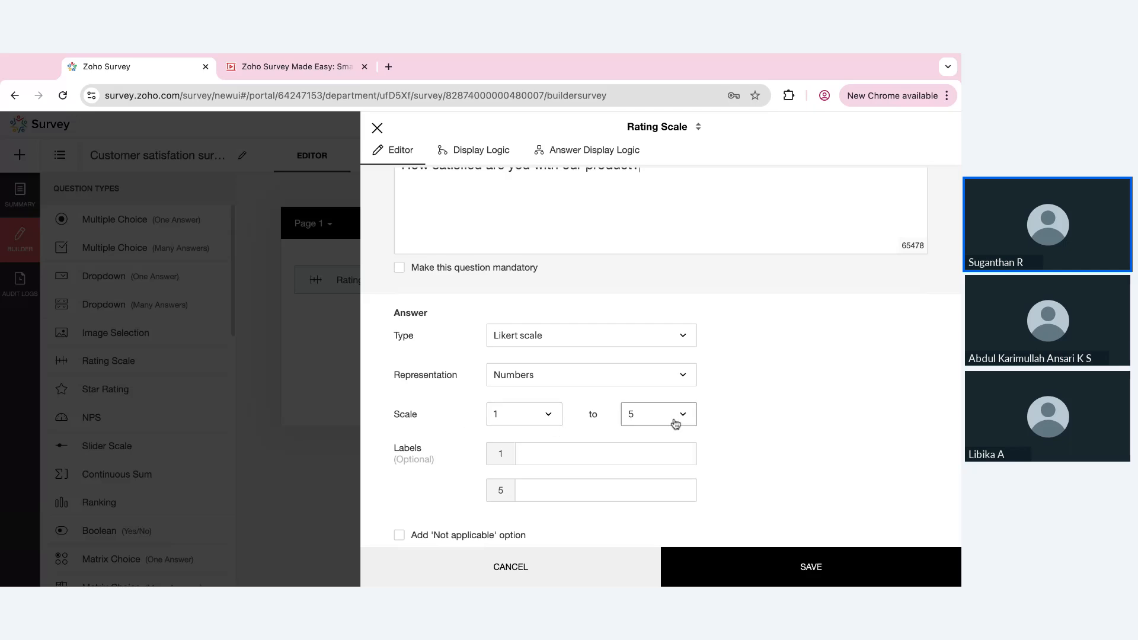
left_click(541, 423)
left_click(541, 425)
left_click(671, 417)
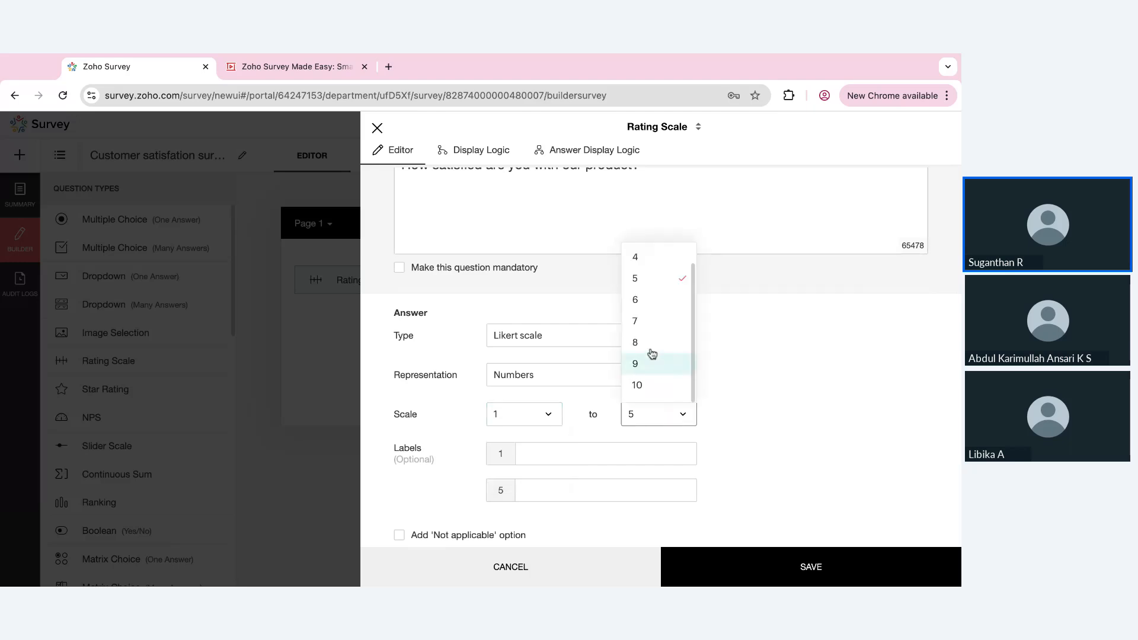
left_click(648, 345)
left_click(664, 418)
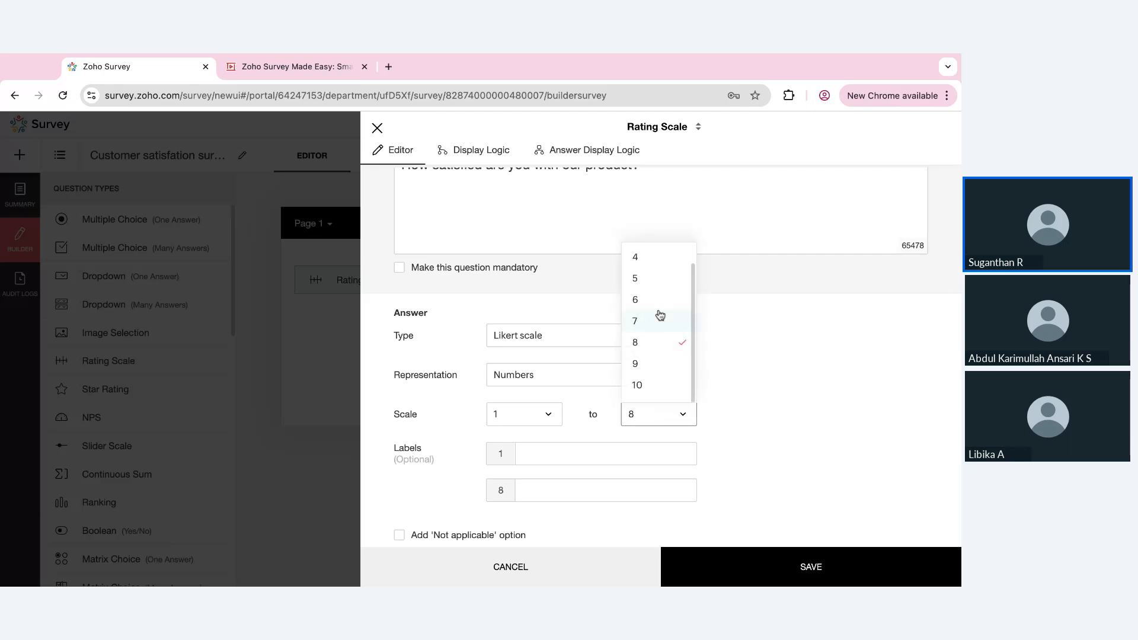
left_click(645, 286)
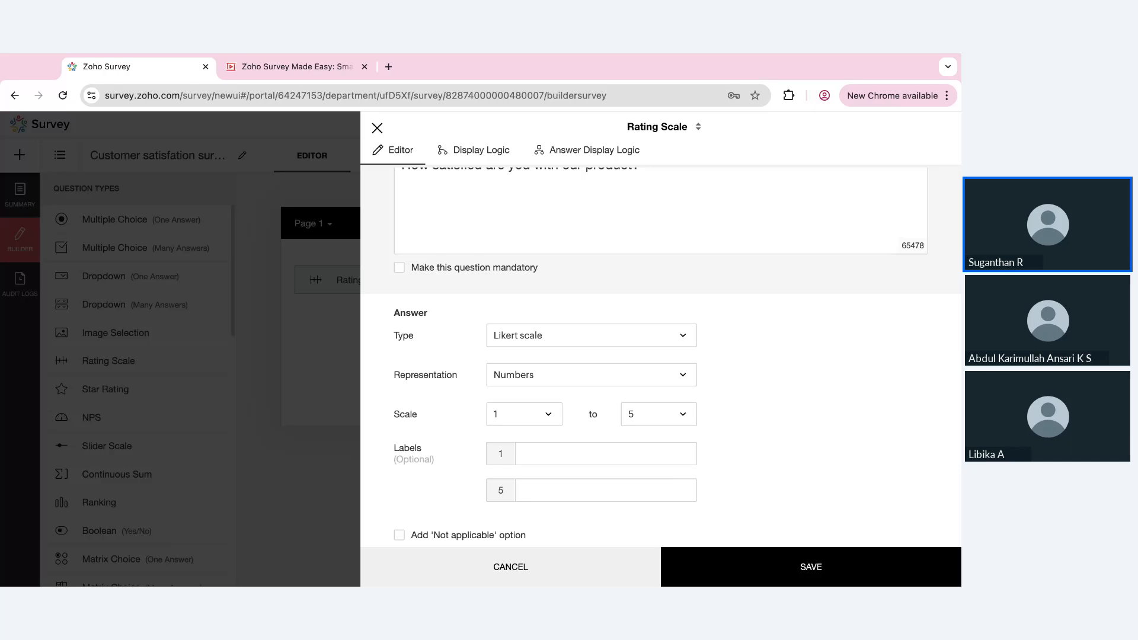
Label scale value 1 "Most unlikely" and value 5 "Excellent", and save the rating question
left_click(605, 461)
left_click(619, 491)
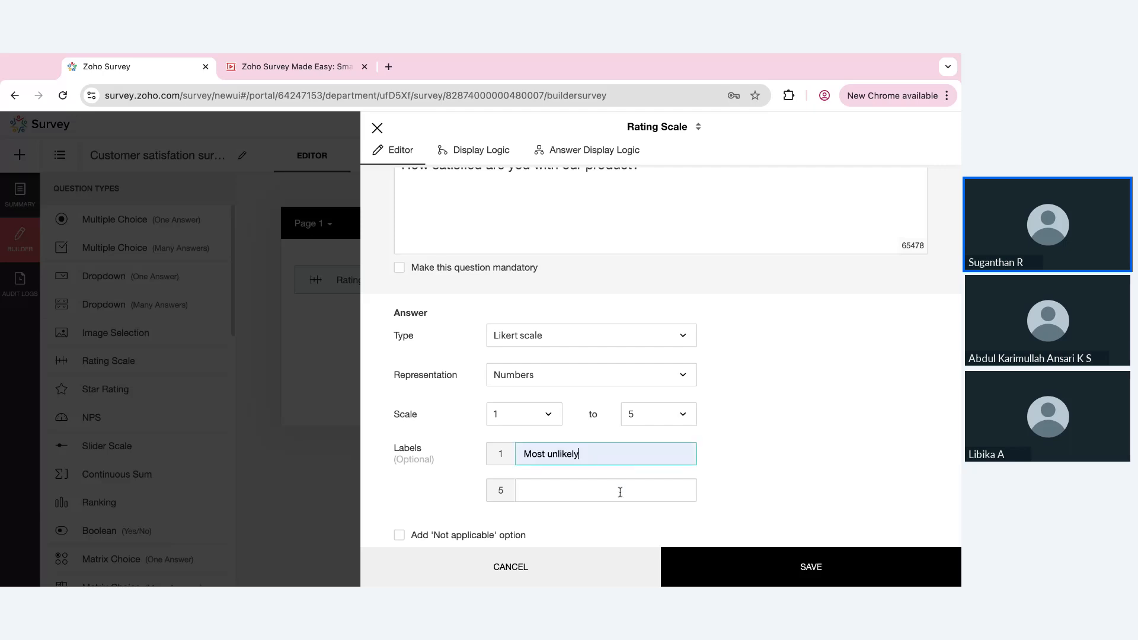
left_click(571, 495)
type("Excellent")
left_click(723, 568)
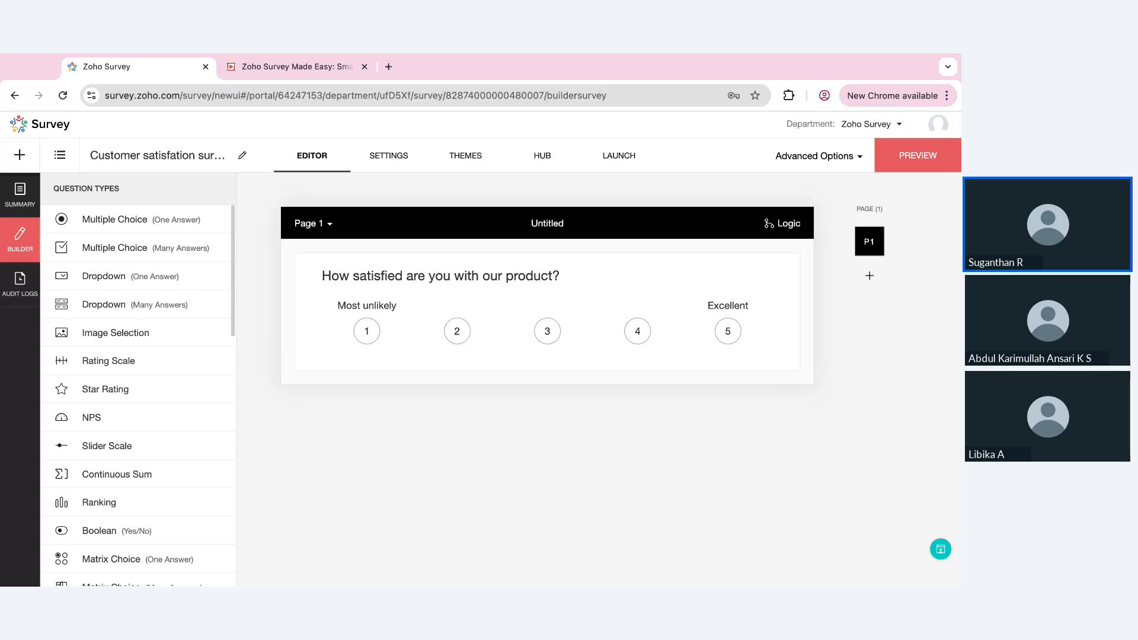
Change the rating question's representation to Smileys using the red-to-green set with heart eyes, and save the question
left_click(605, 340)
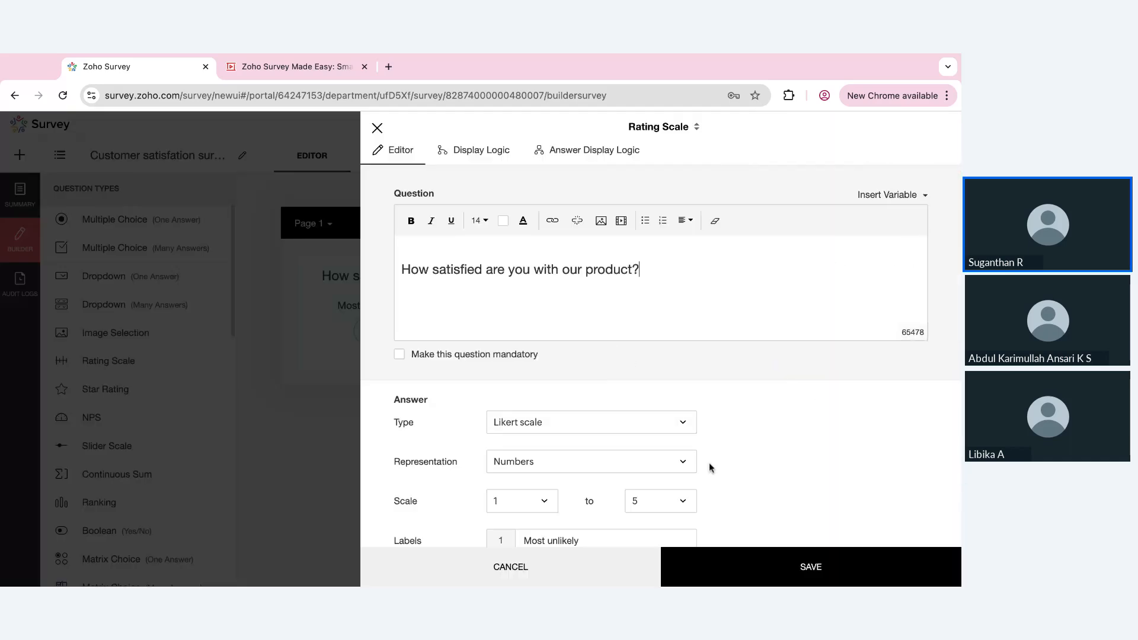
scroll(709, 463, "down", 1)
left_click(644, 417)
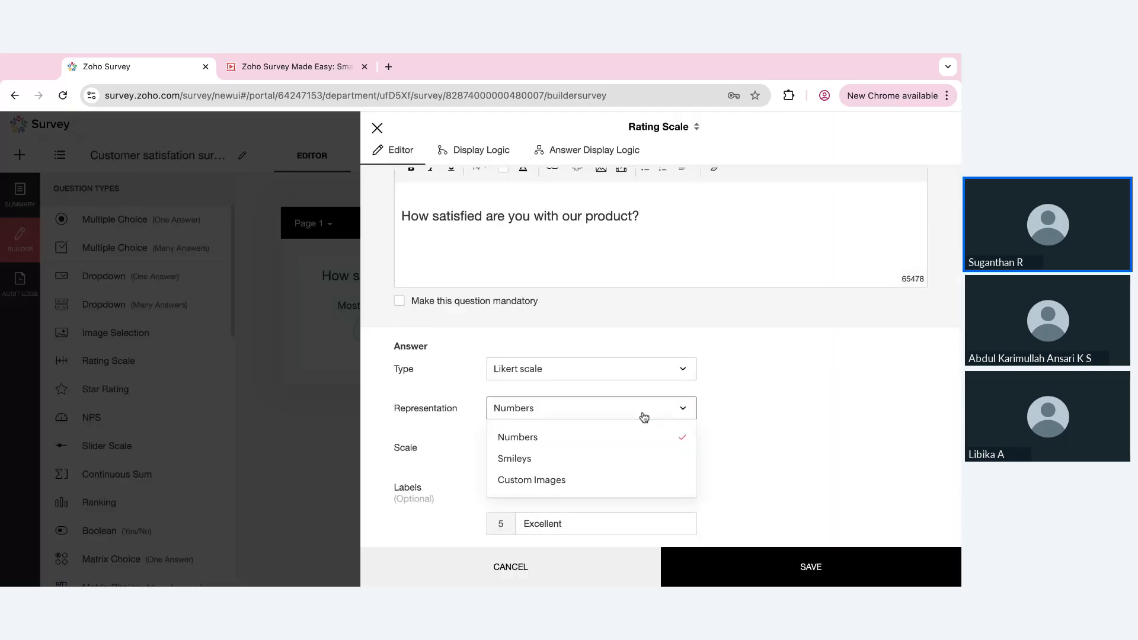
left_click(587, 454)
scroll(582, 463, "down", 1)
left_click(583, 382)
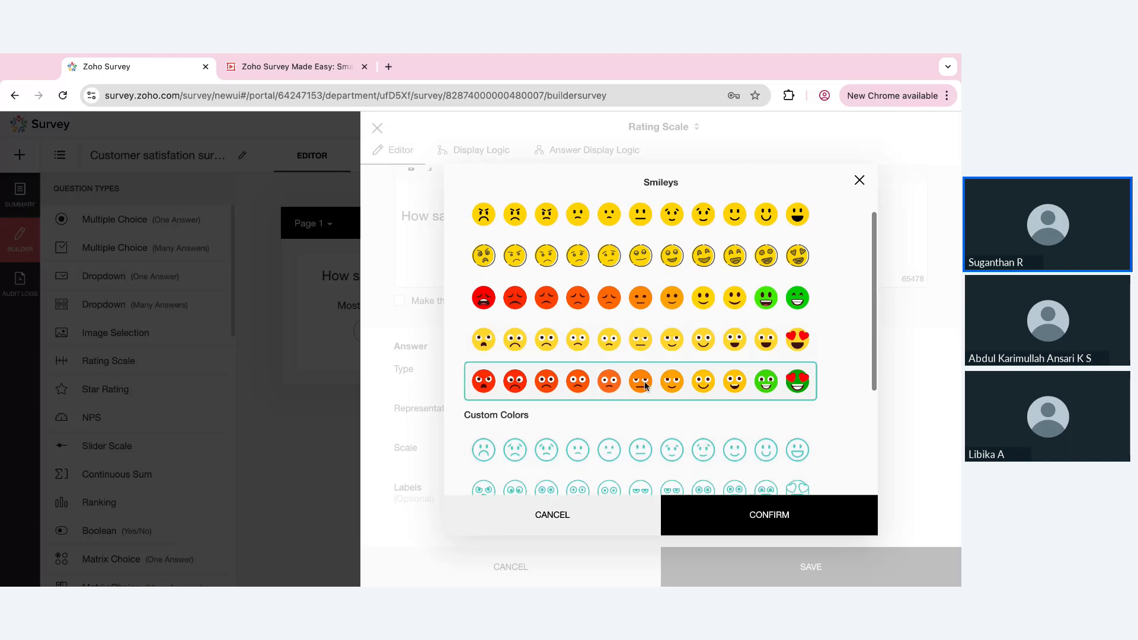
left_click(739, 526)
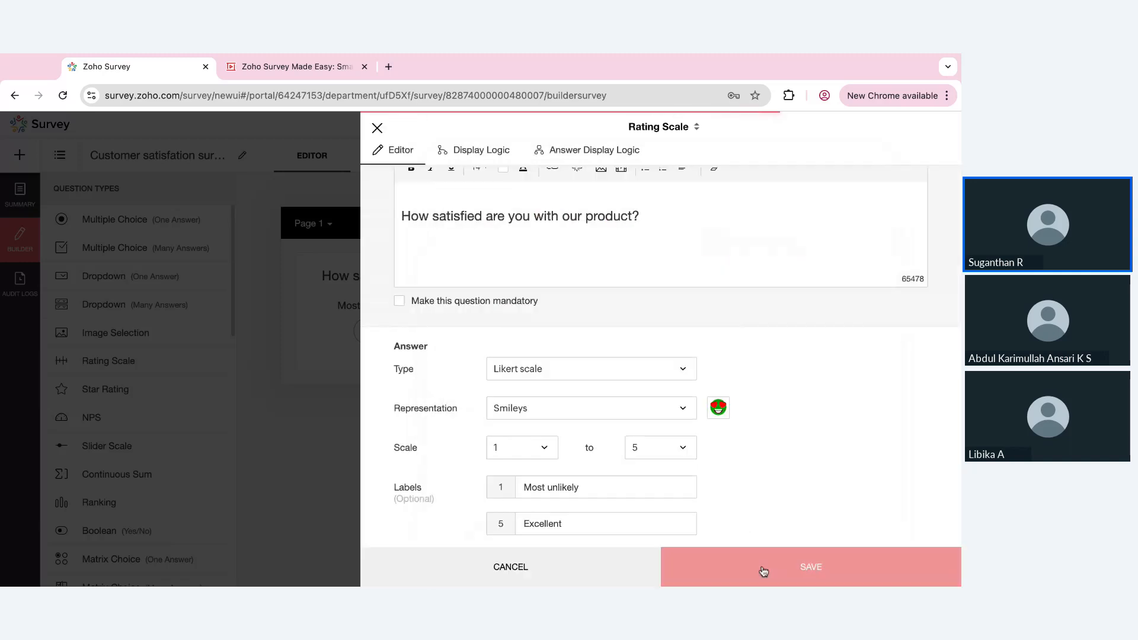
left_click(763, 569)
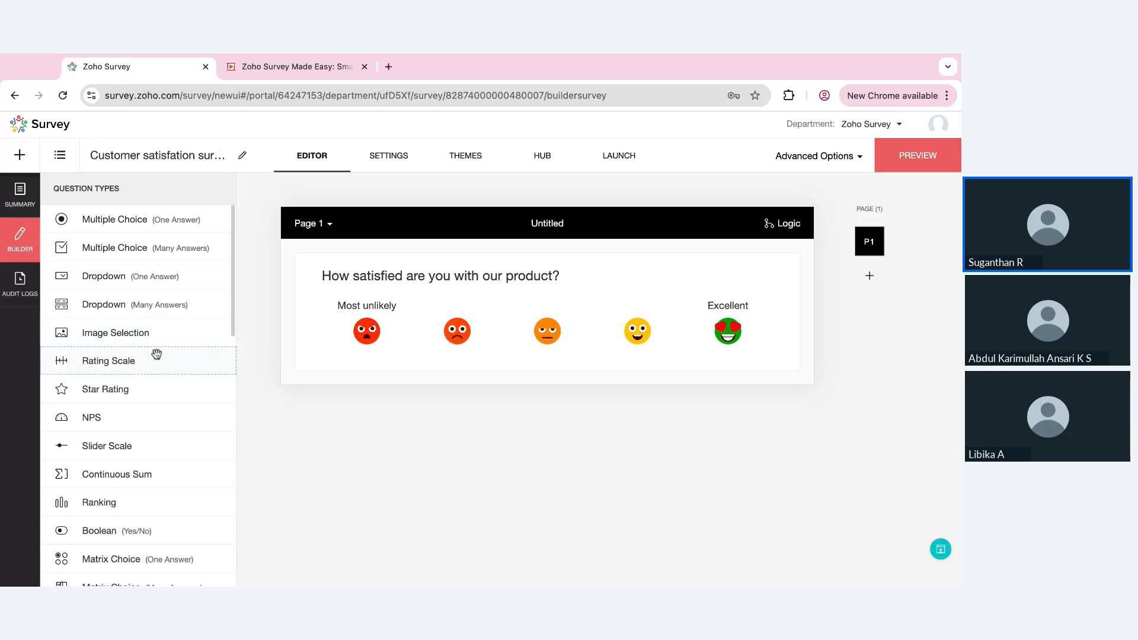
Add a Multiple Choice (One Answer) question below the rating question, asking "What did you like the most about the experience?"
left_click_drag(113, 229, 428, 442)
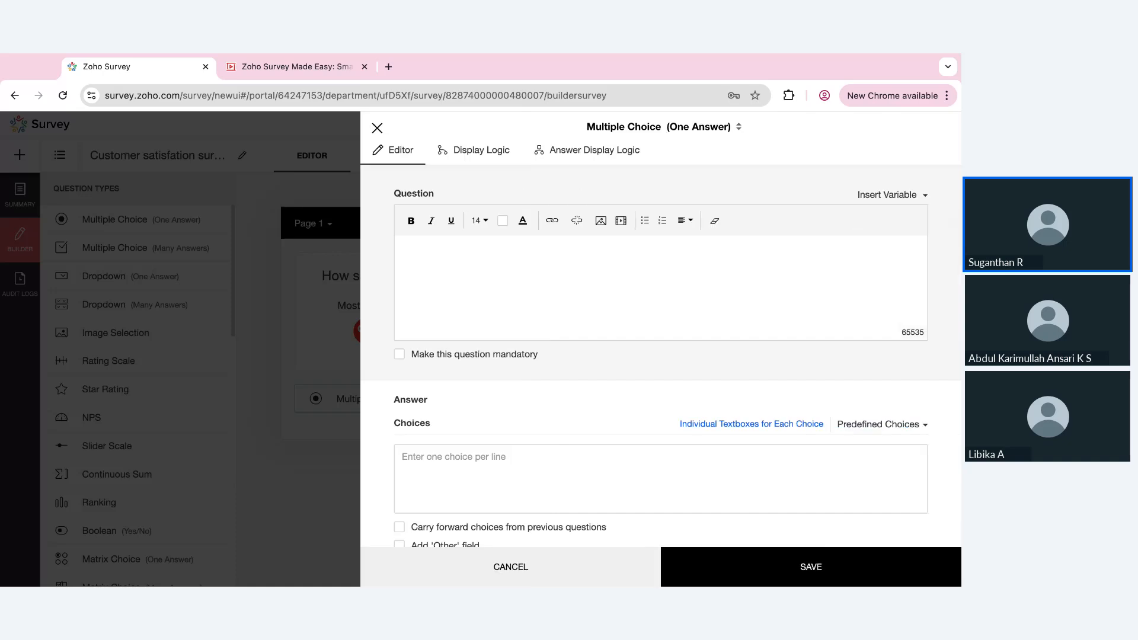
type("What did you like the ")
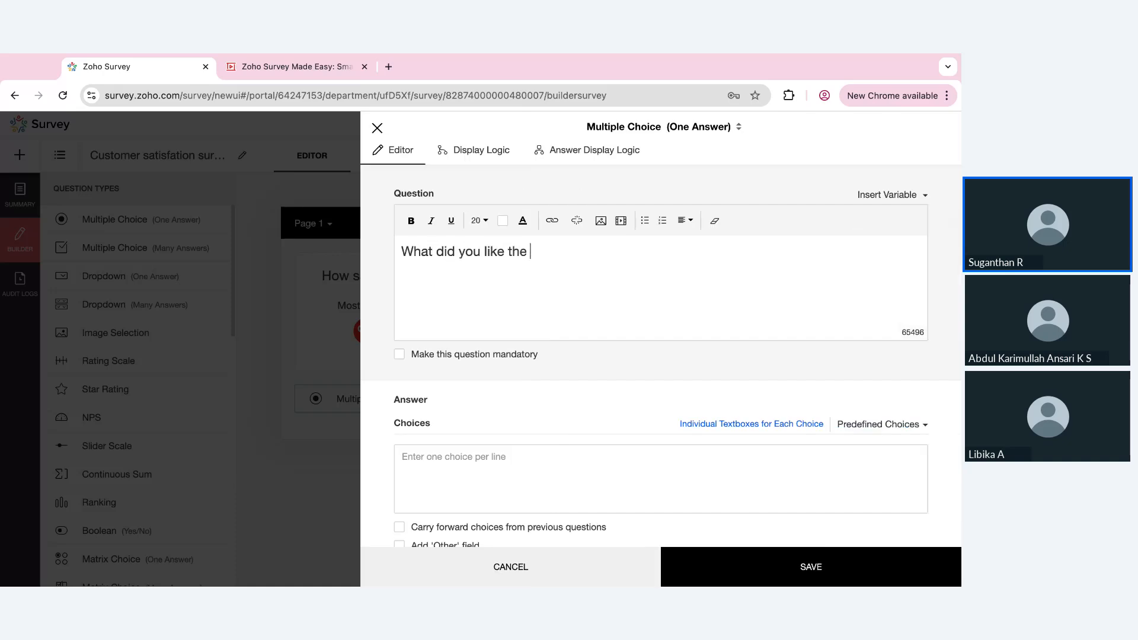
type("most about the experienc")
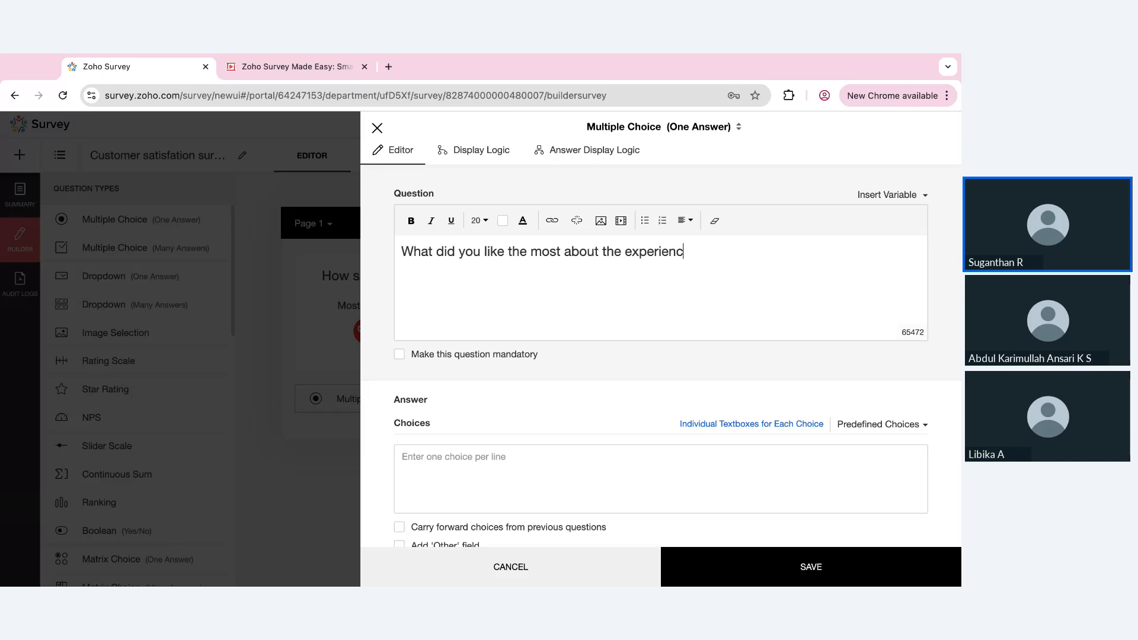
type("e?")
Enter the answer choices "Product design", "Features", "value for money" and "Customer support", and save the multiple choice question
left_click(455, 475)
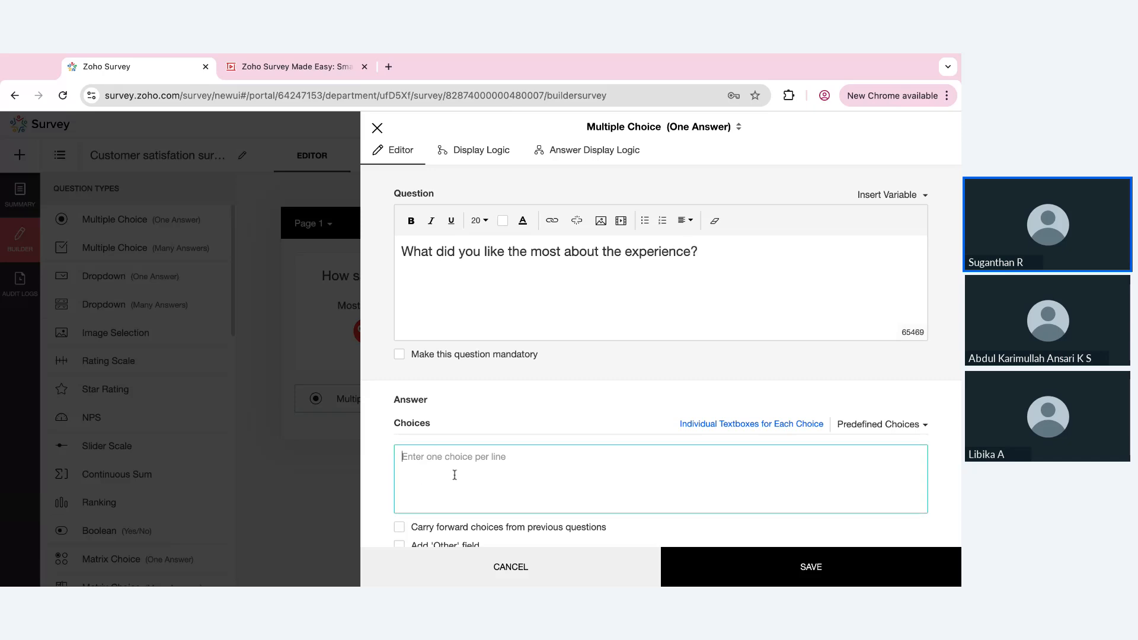
type("Product design")
key("Return")
type("Features value fo")
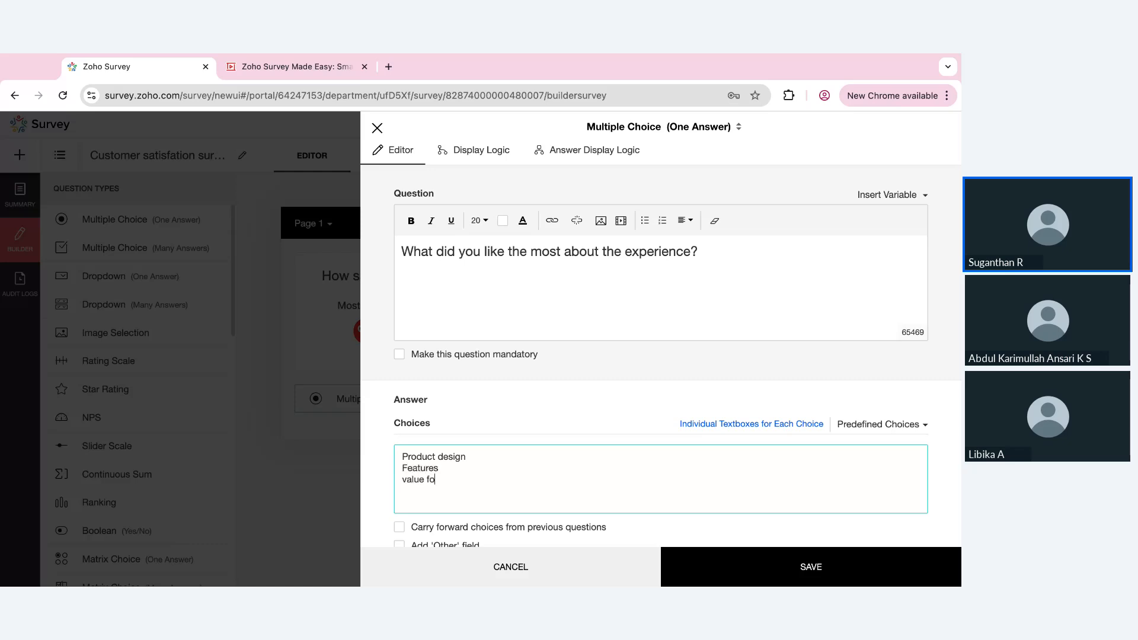
type("r money")
key("Return")
type("Custom s")
key("BackSpace")
key("BackSpace")
type("er support")
left_click(762, 563)
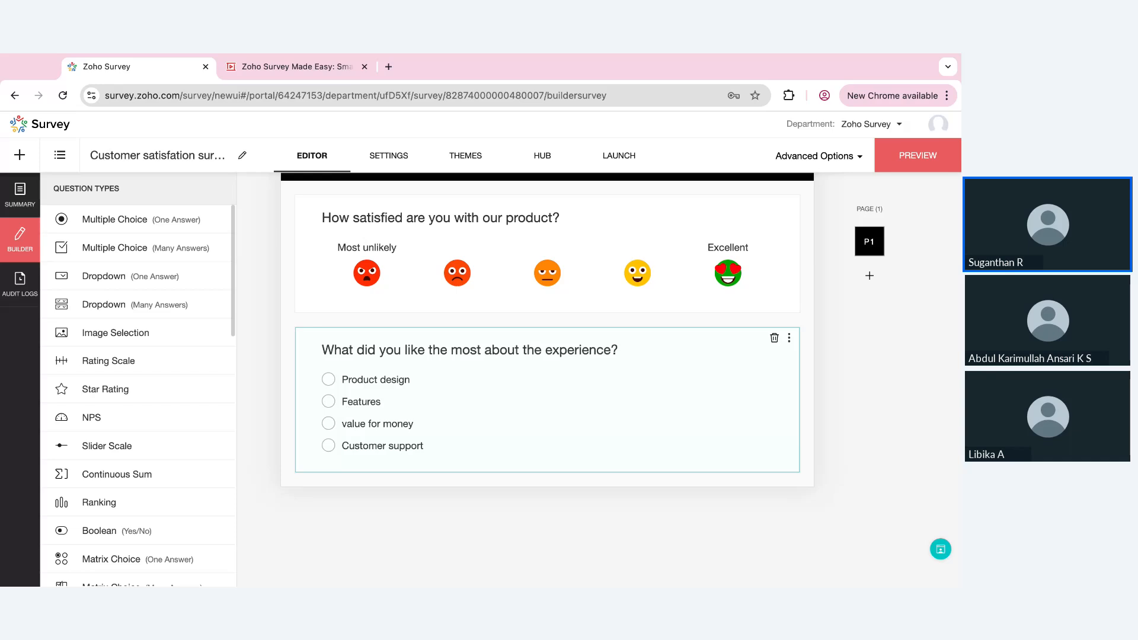
Reword the multiple choice question to "What did you like about the experience?" and save it
left_click(461, 401)
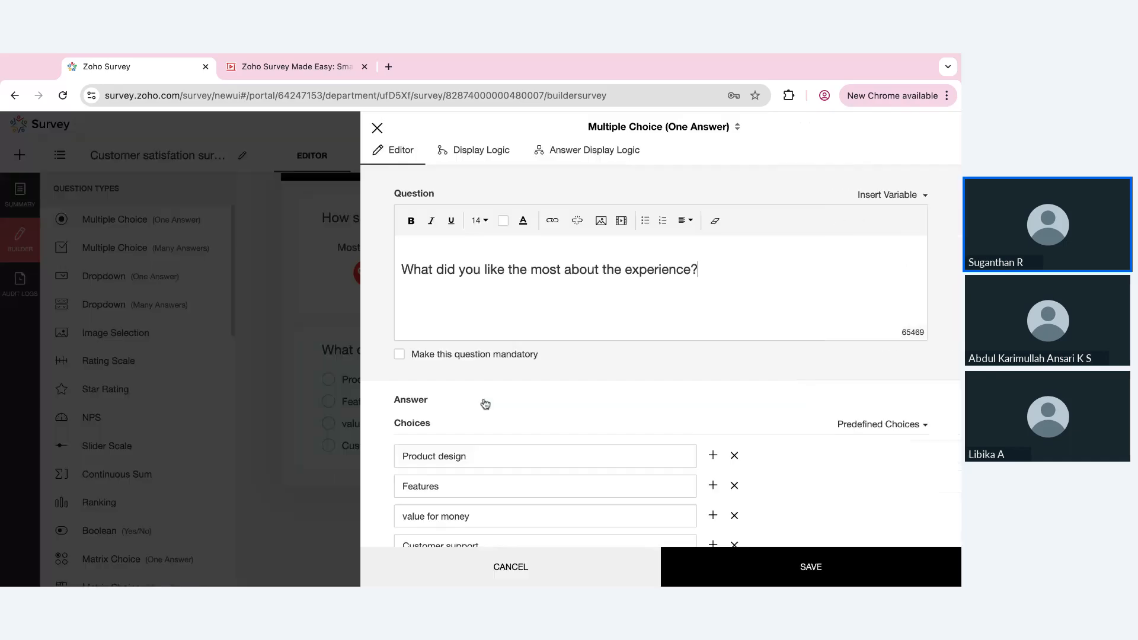
left_click(560, 270)
key("BackSpace")
key("BackSpace")
key("BackSpace")
key("BackSpace")
key("BackSpace")
key("BackSpace")
key("BackSpace")
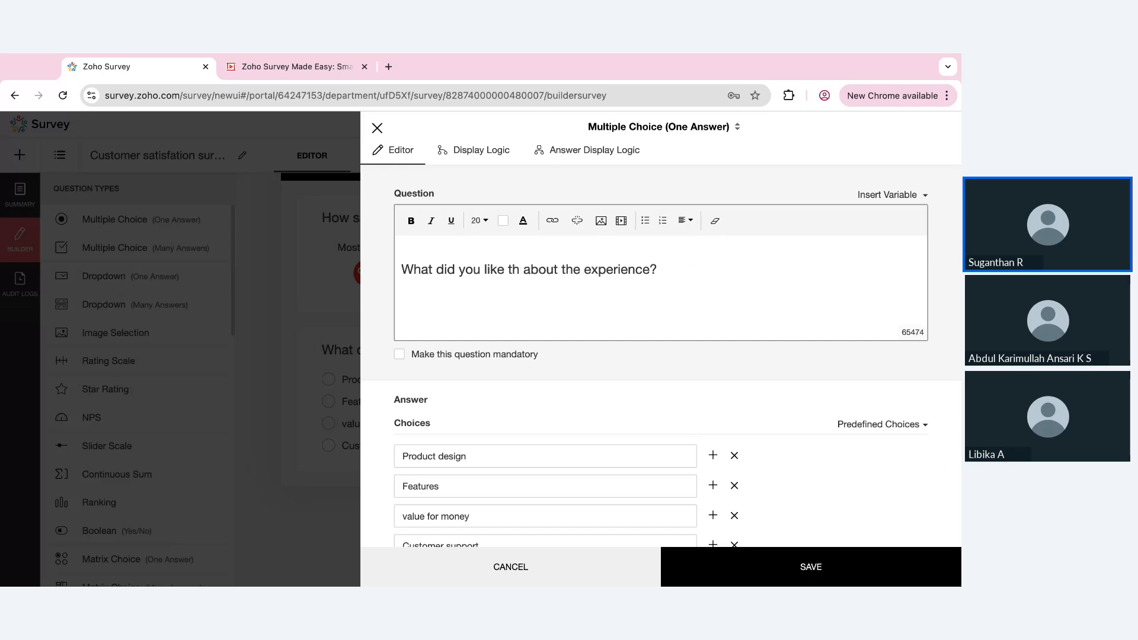
key("BackSpace")
key("BackSpace")
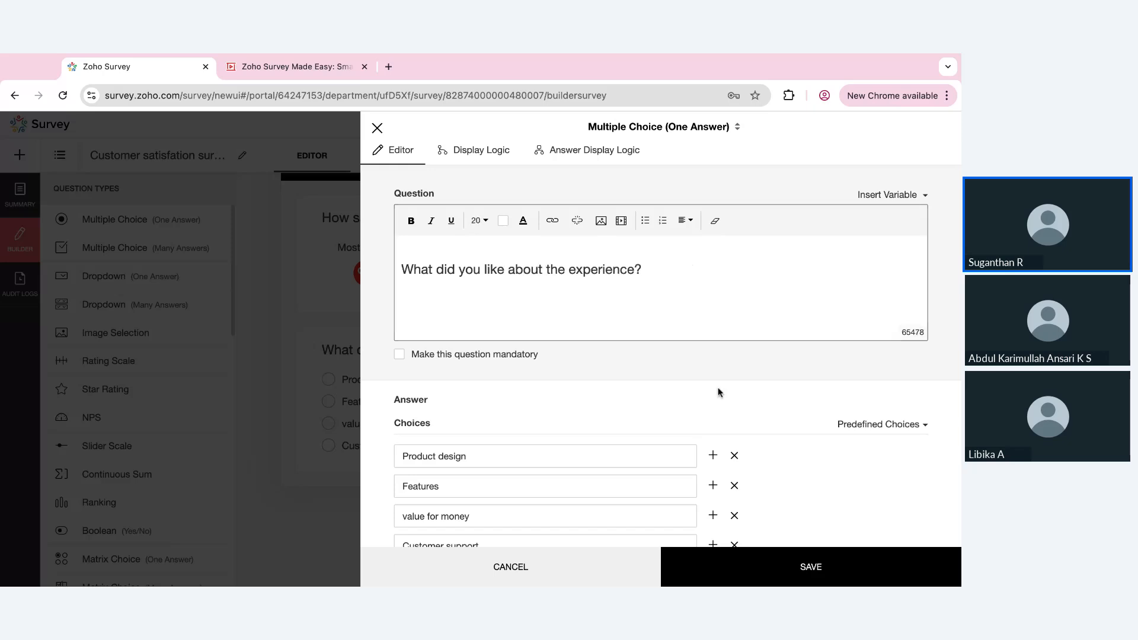
left_click(749, 560)
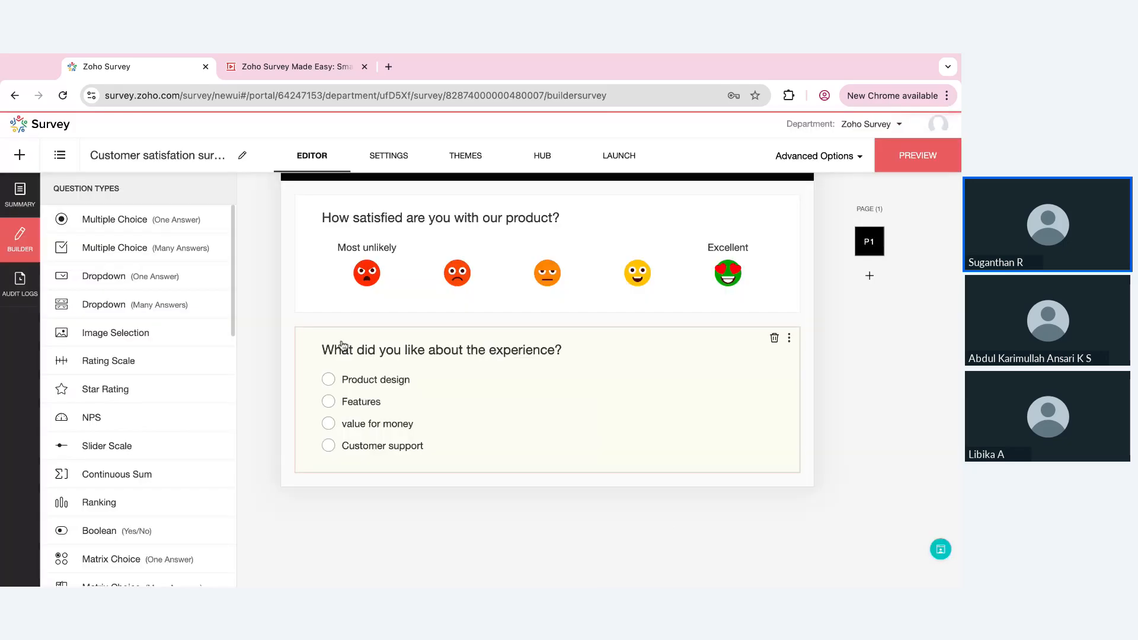
Change the experience question's type to Multiple Choice (Many Answers) and save it
left_click(496, 407)
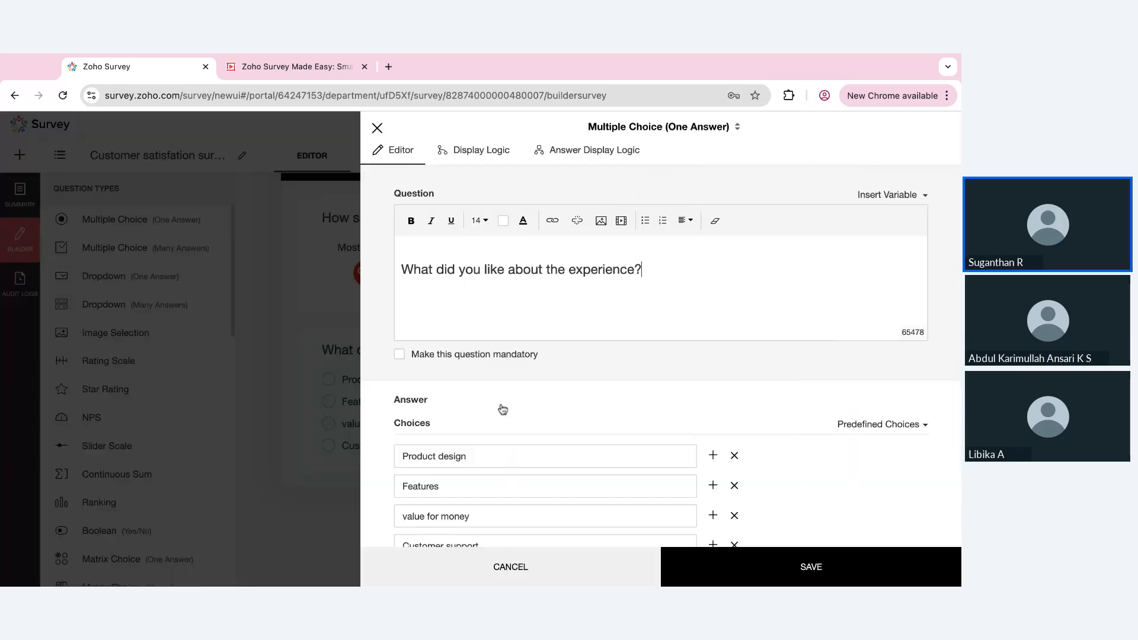
left_click(704, 131)
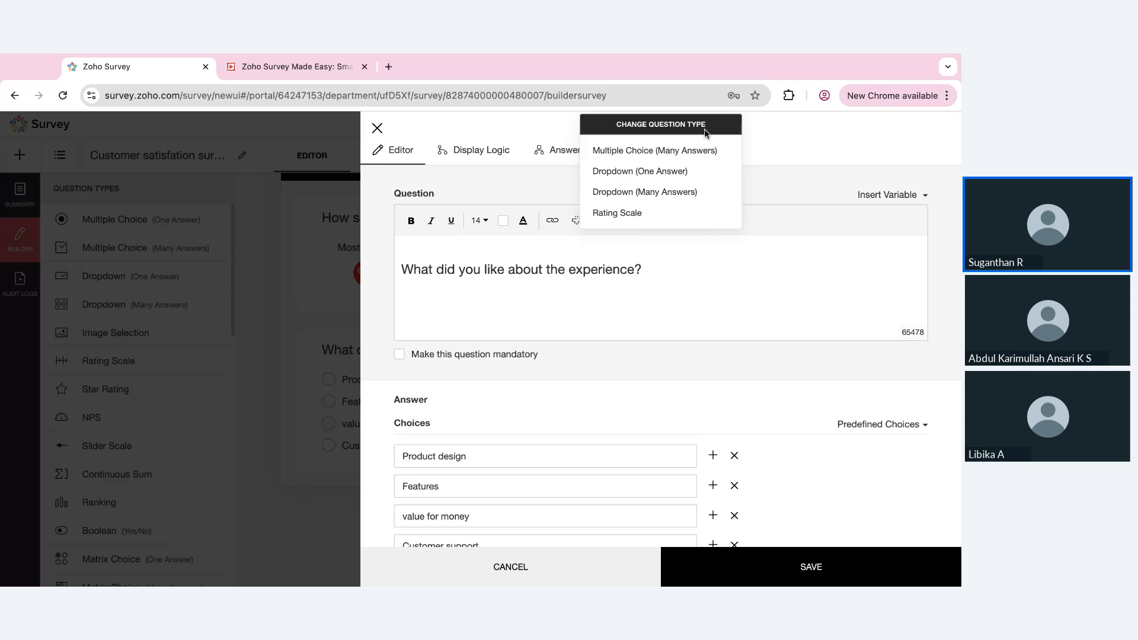
left_click(673, 152)
left_click(740, 568)
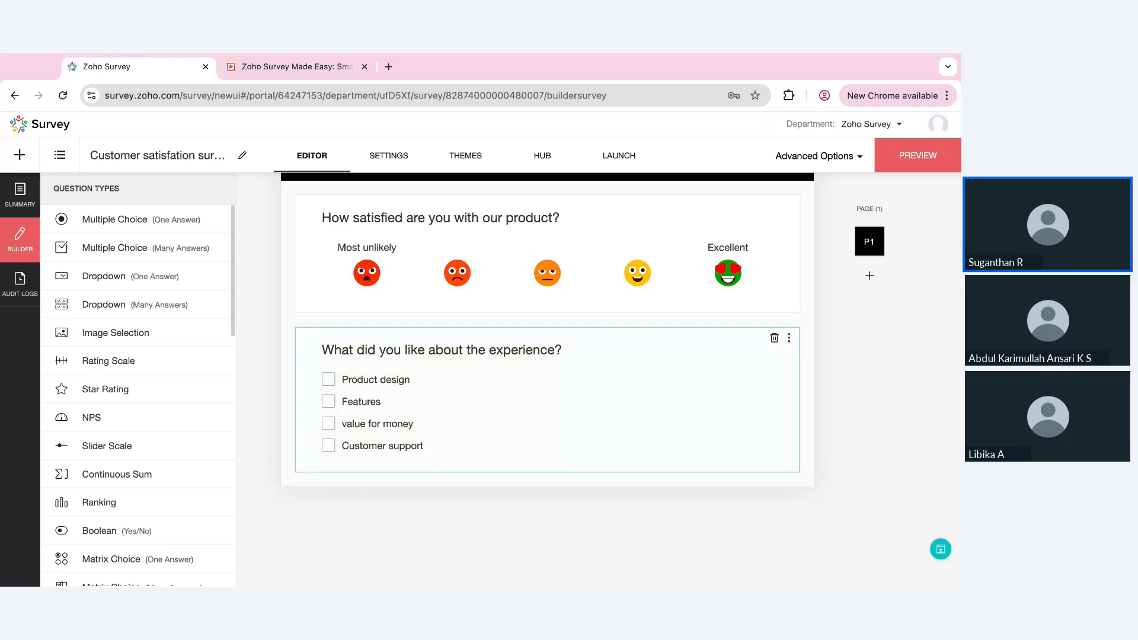
Make the experience question mandatory with at least 2 required choices, and save it
left_click(518, 432)
left_click(397, 353)
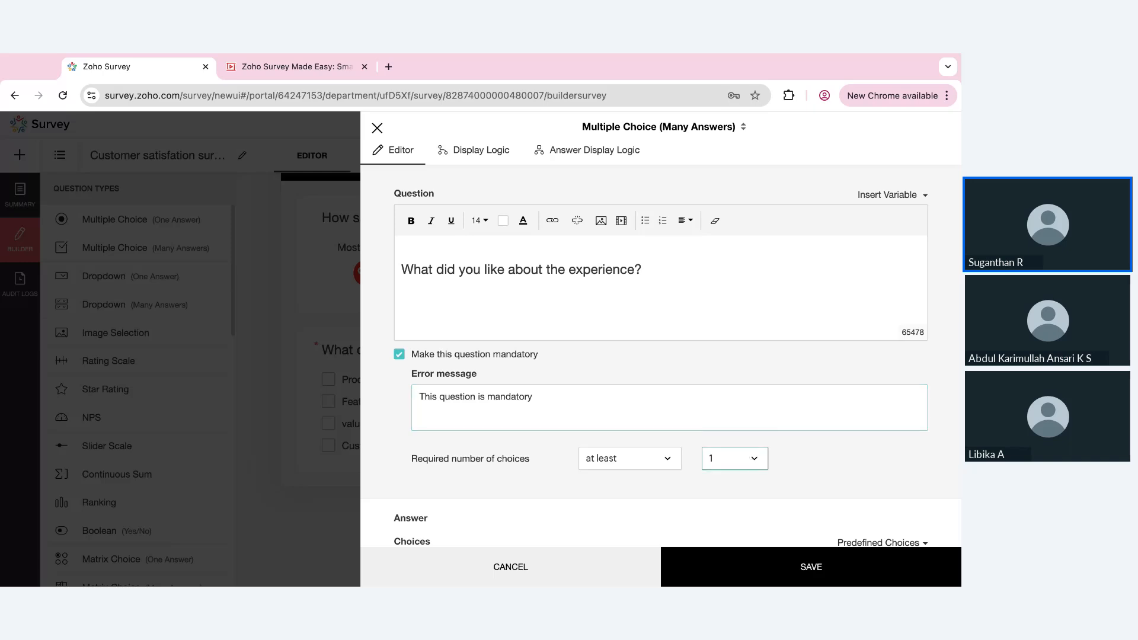
left_click(750, 455)
left_click(750, 419)
left_click(761, 566)
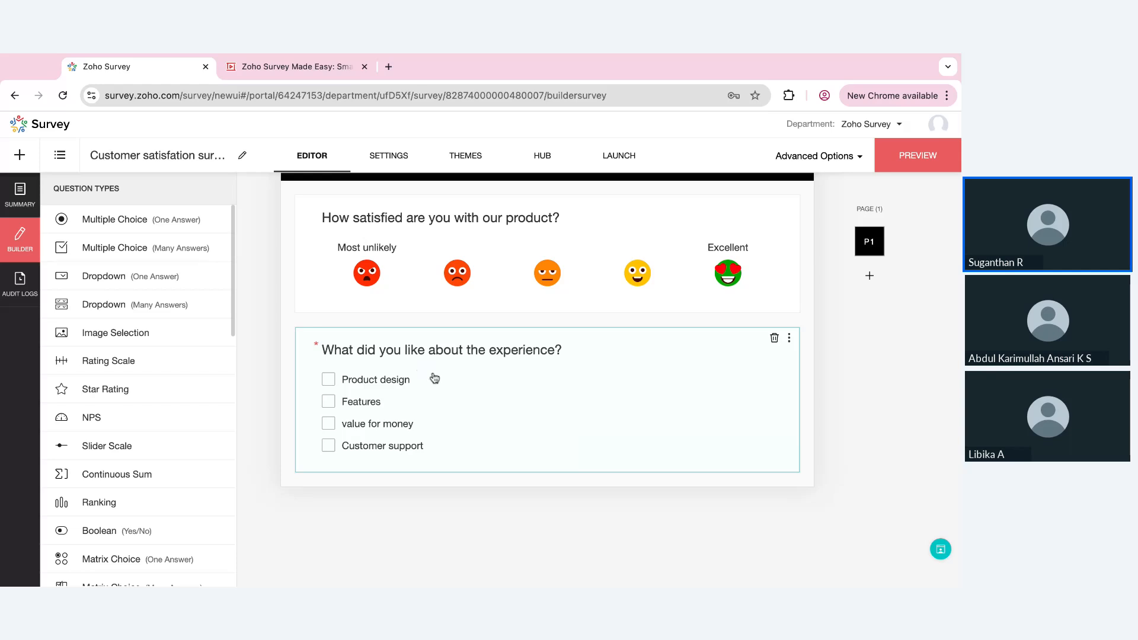
Replace the experience question's mandatory error message with "Please select at least 2 answer choices" and save the question
left_click(480, 416)
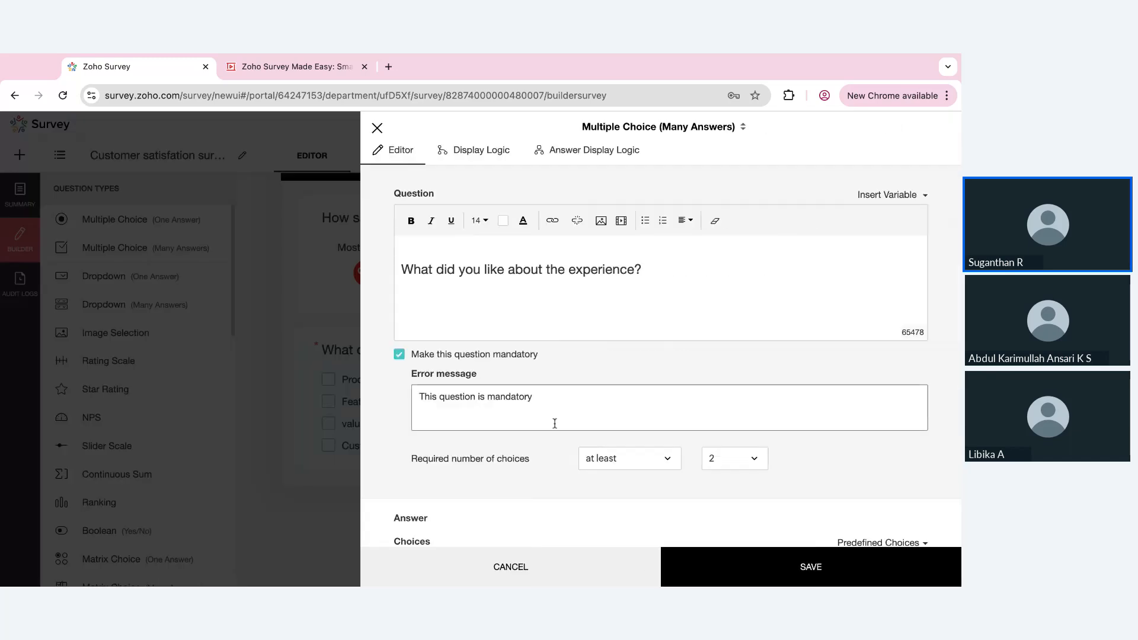
scroll(566, 426, "down", 5)
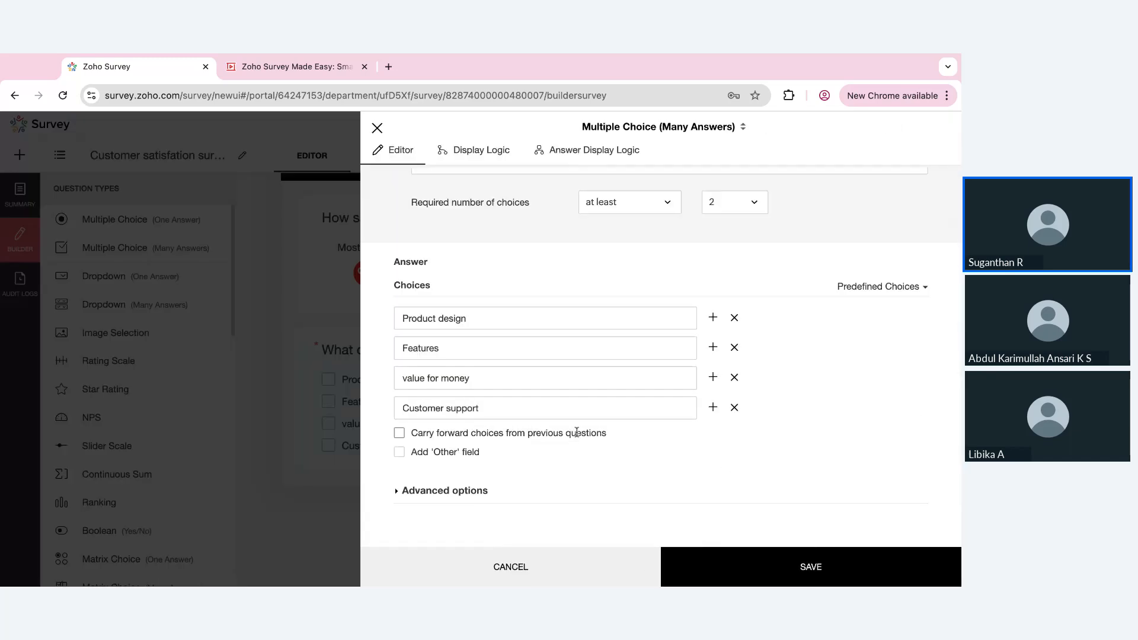
scroll(661, 355, "up", 3)
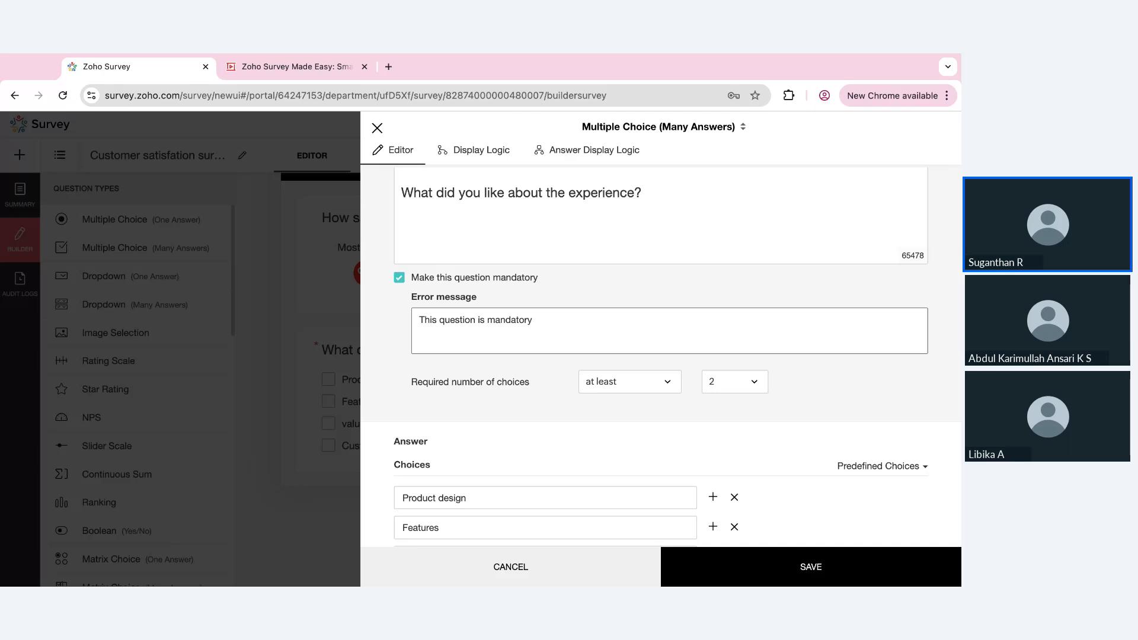
left_click(563, 322)
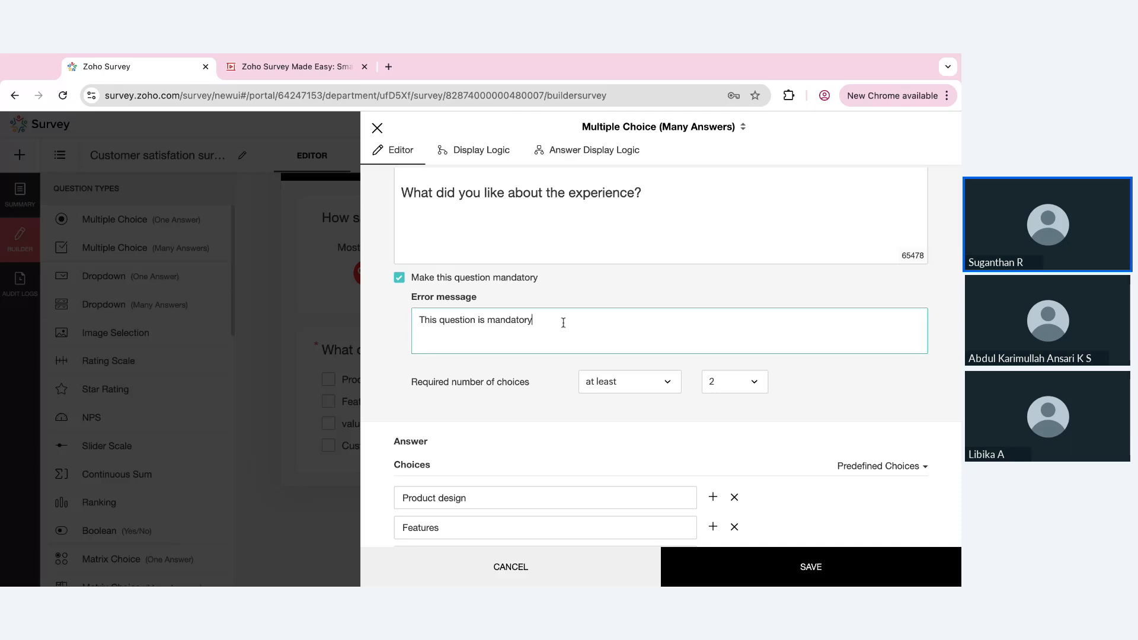
key("super+a")
type("Please select atleast 2 a")
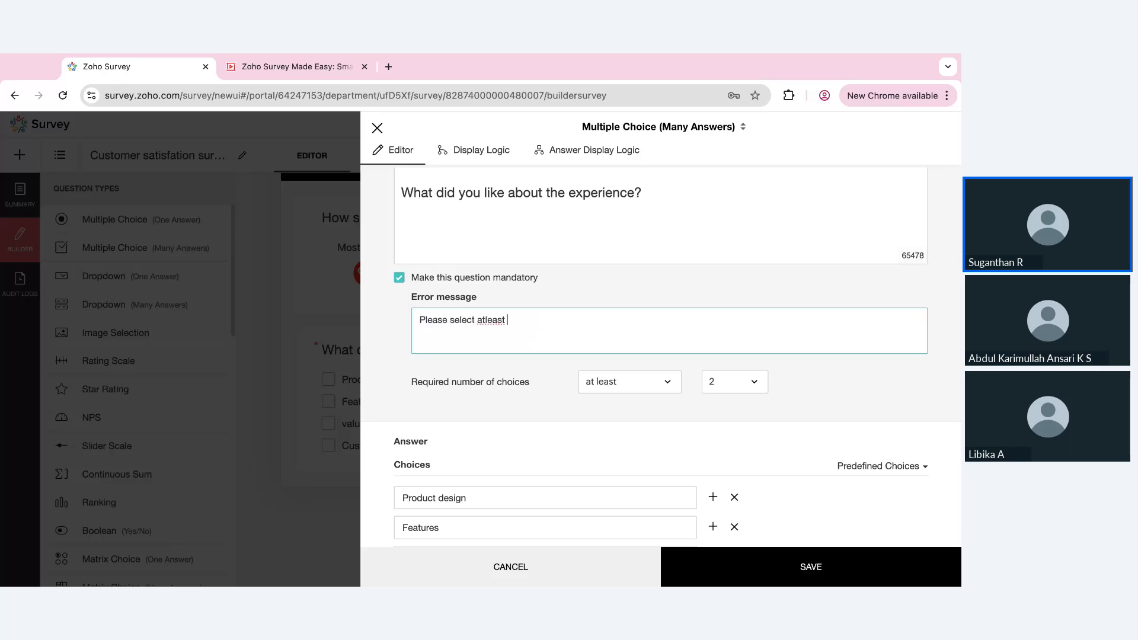
type("nswer chouc")
key("BackSpace")
key("BackSpace")
type("ices")
left_click(485, 320)
left_click(755, 568)
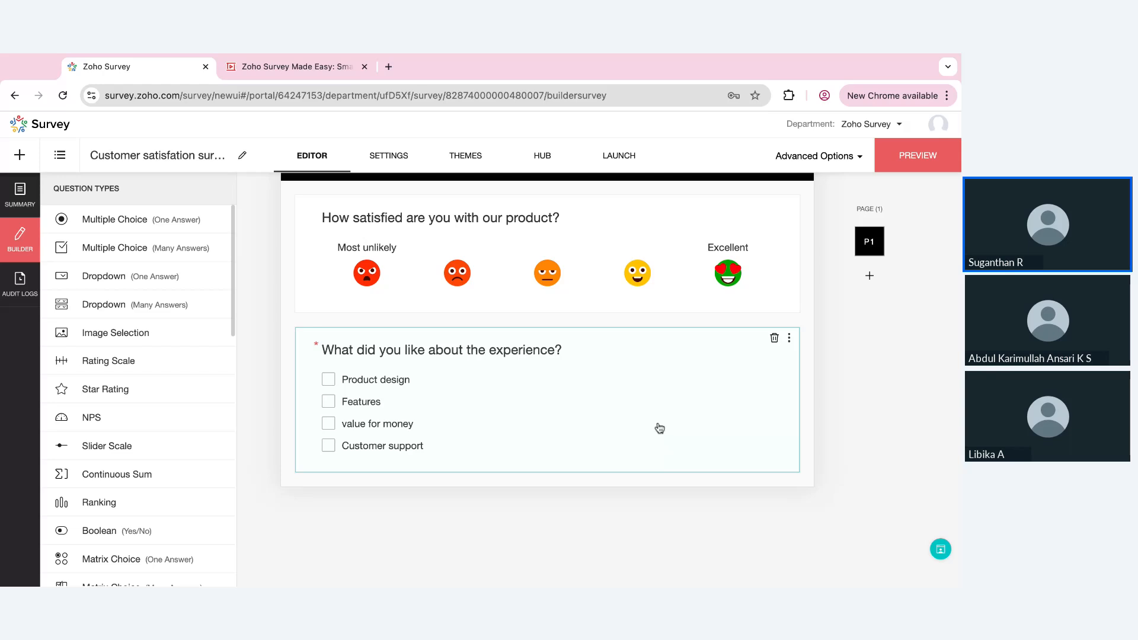
Turn on the question hint in the advanced options of the experience question
left_click(660, 428)
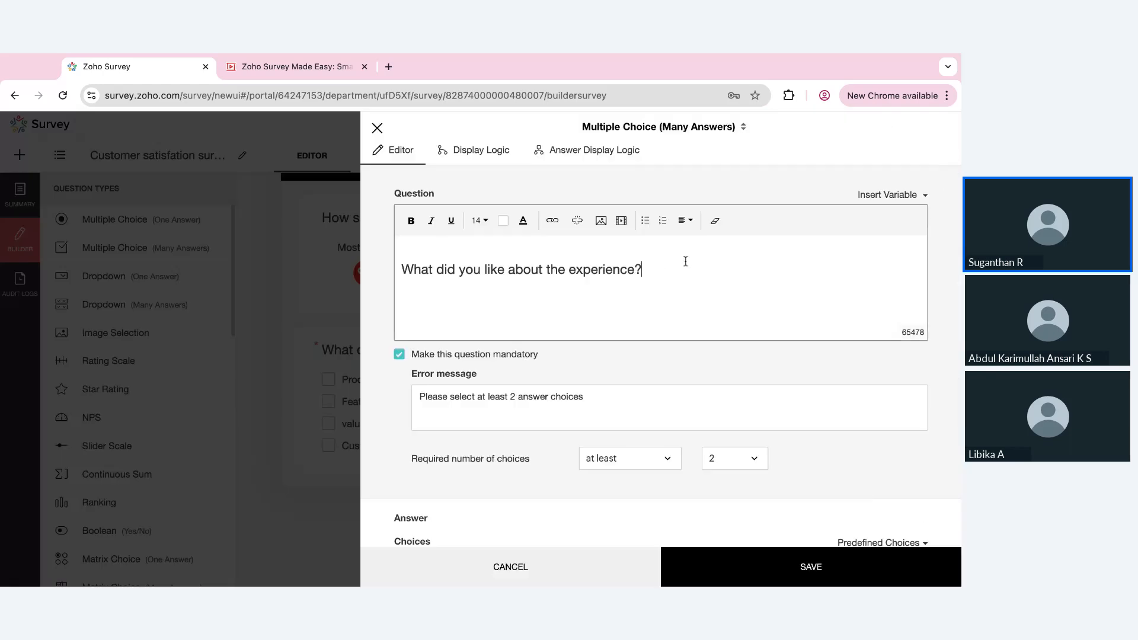
scroll(514, 486, "down", 4)
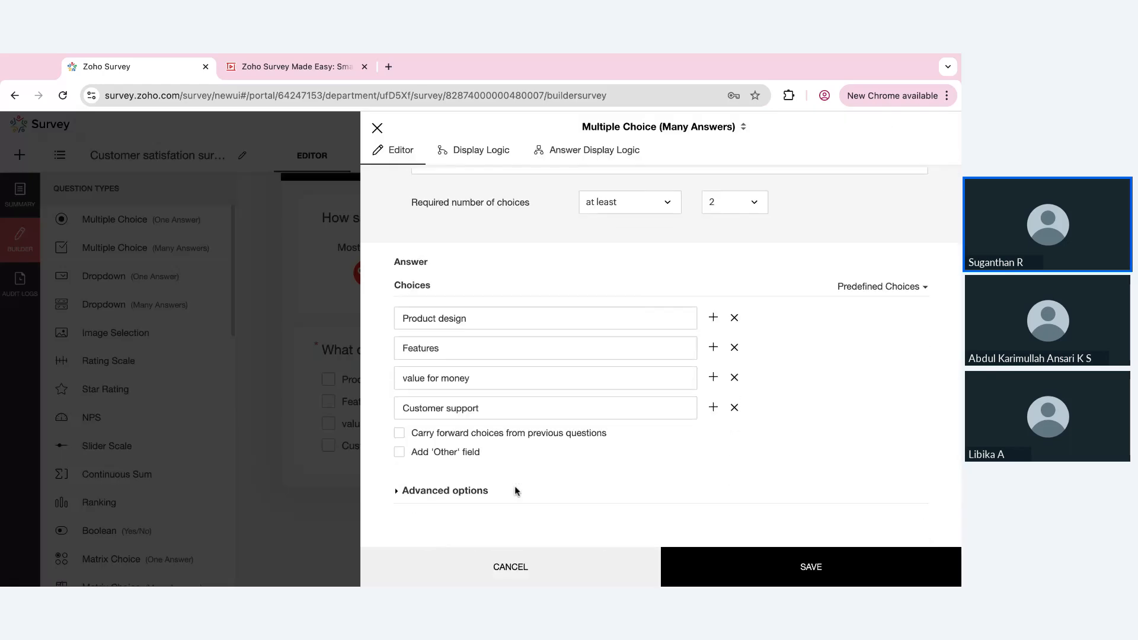
left_click(454, 494)
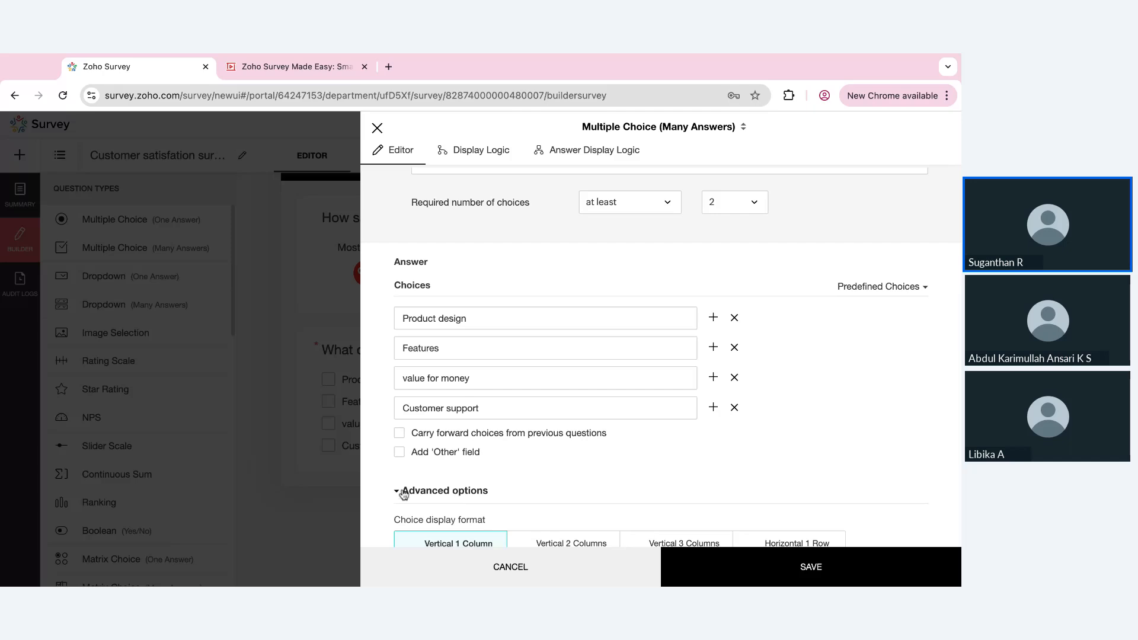
scroll(578, 505, "down", 3)
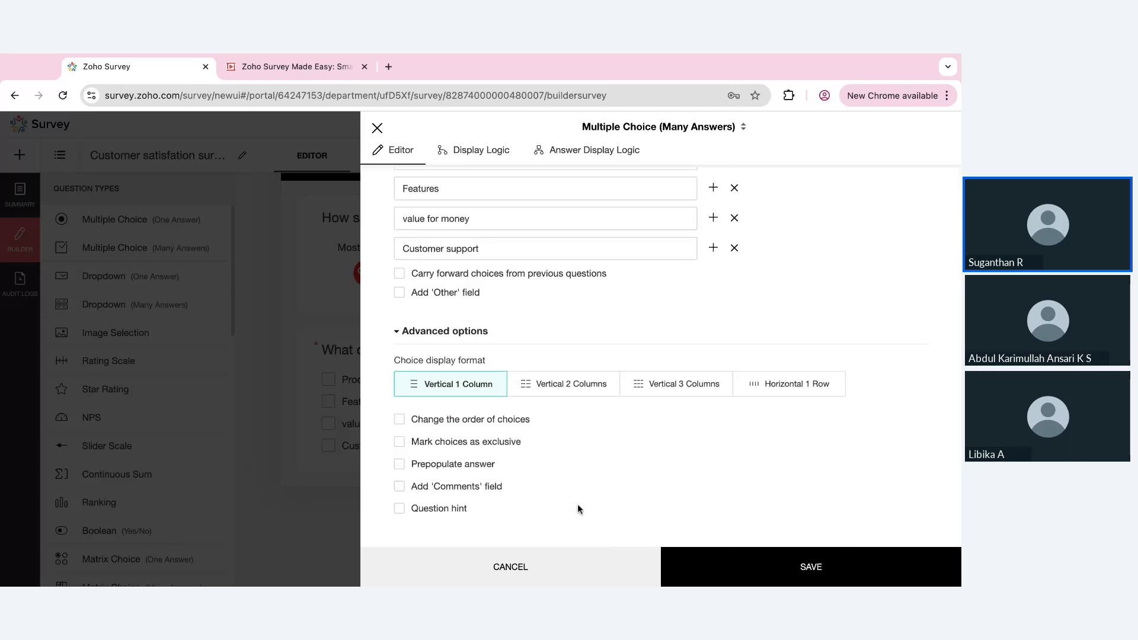
left_click(399, 508)
scroll(516, 436, "down", 3)
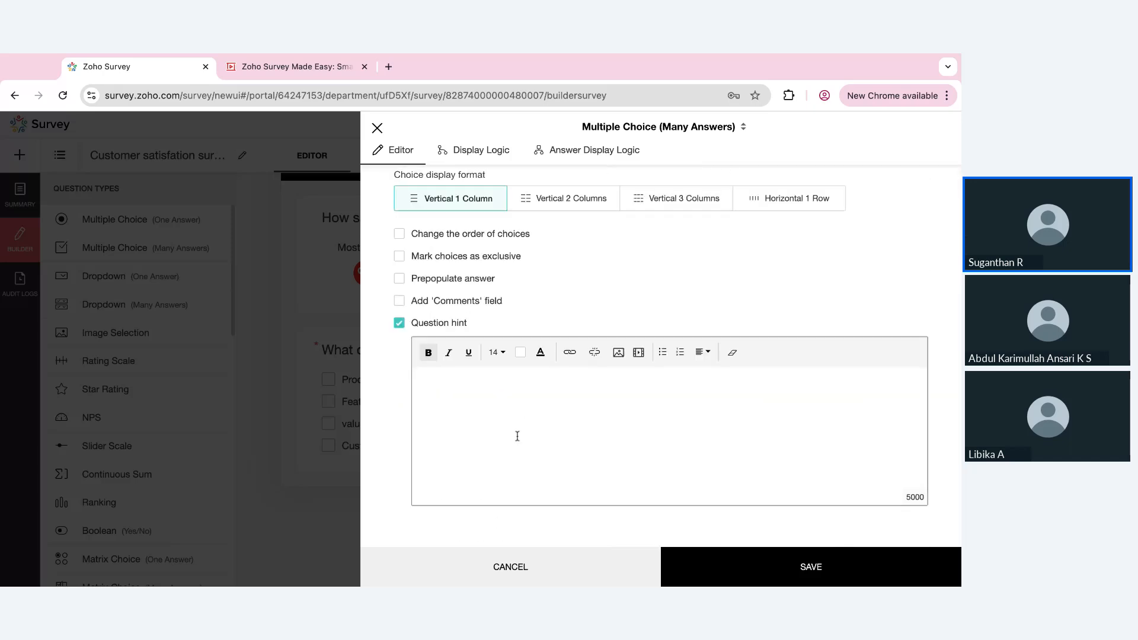
Copy the error message "Please select at least 2 answer choices" into the experience question's hint and save the question
scroll(525, 429, "up", 10)
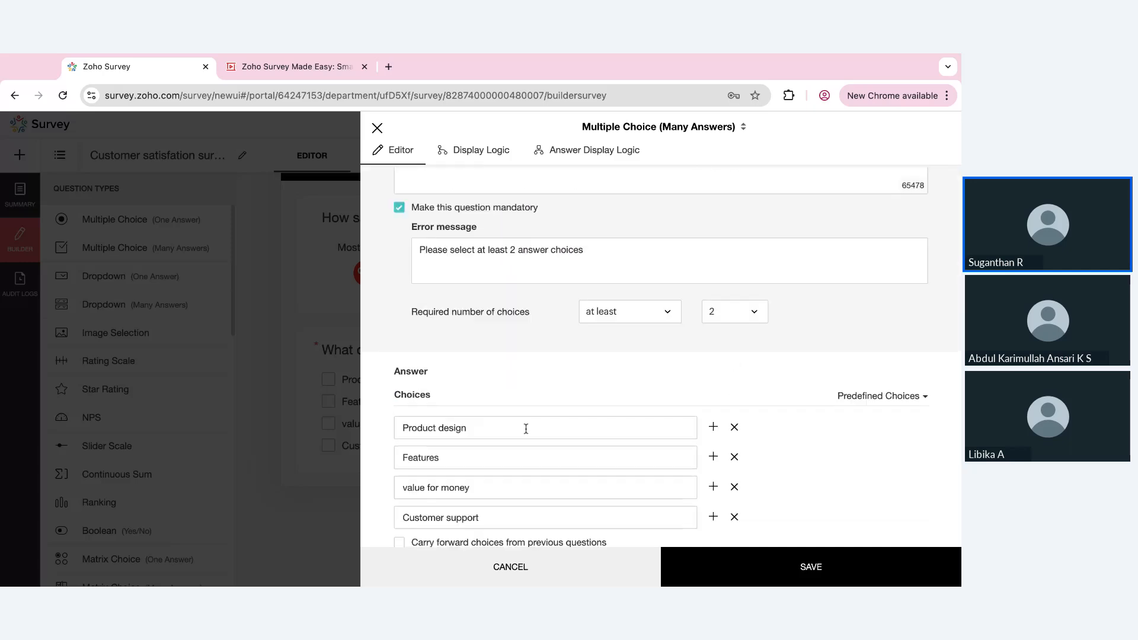
left_click(627, 305)
key("ctrl+a")
key("ctrl+c")
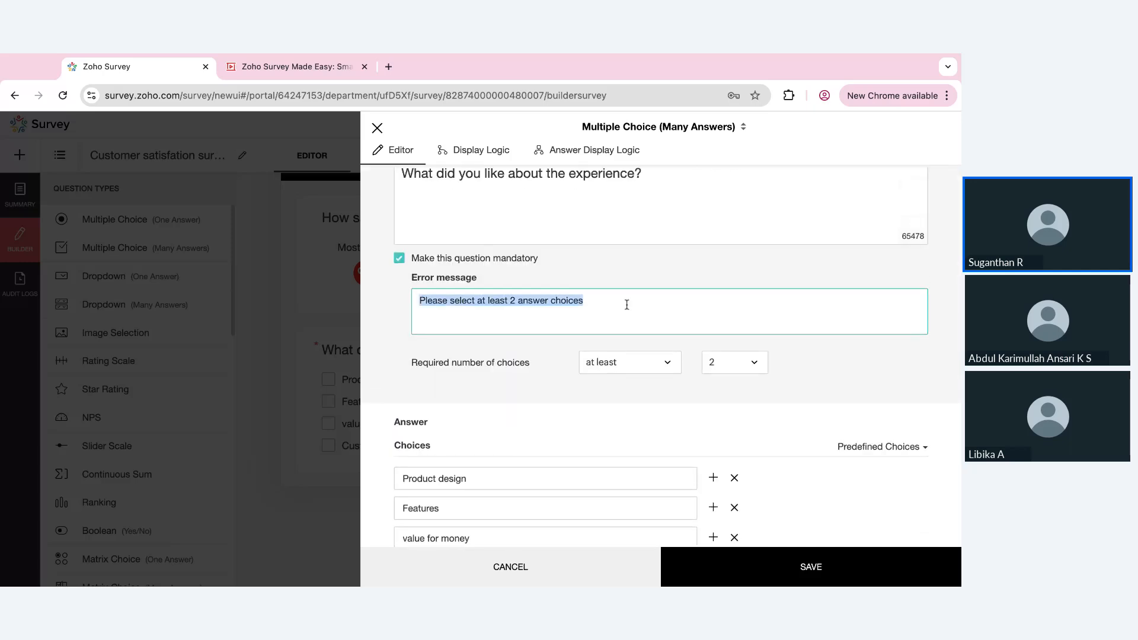
scroll(622, 308, "down", 8)
left_click(564, 452)
key("ctrl+v")
left_click(752, 572)
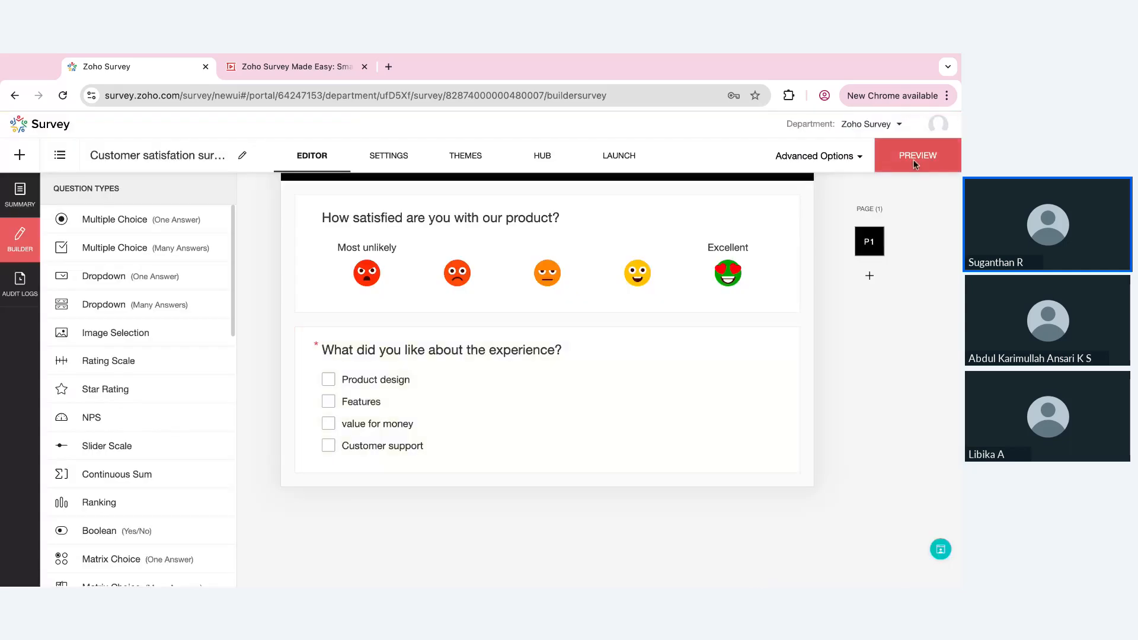
Preview the survey, answering with the neutral smiley and Product design, and check the experience question's hint
left_click(913, 159)
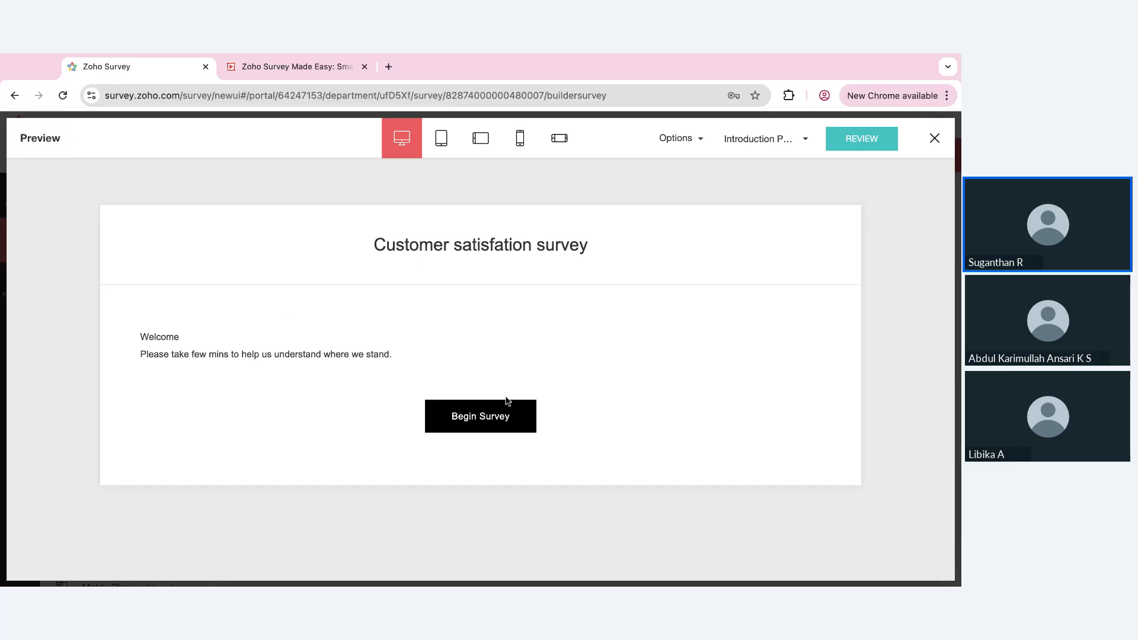
left_click(472, 419)
scroll(472, 419, "down", 2)
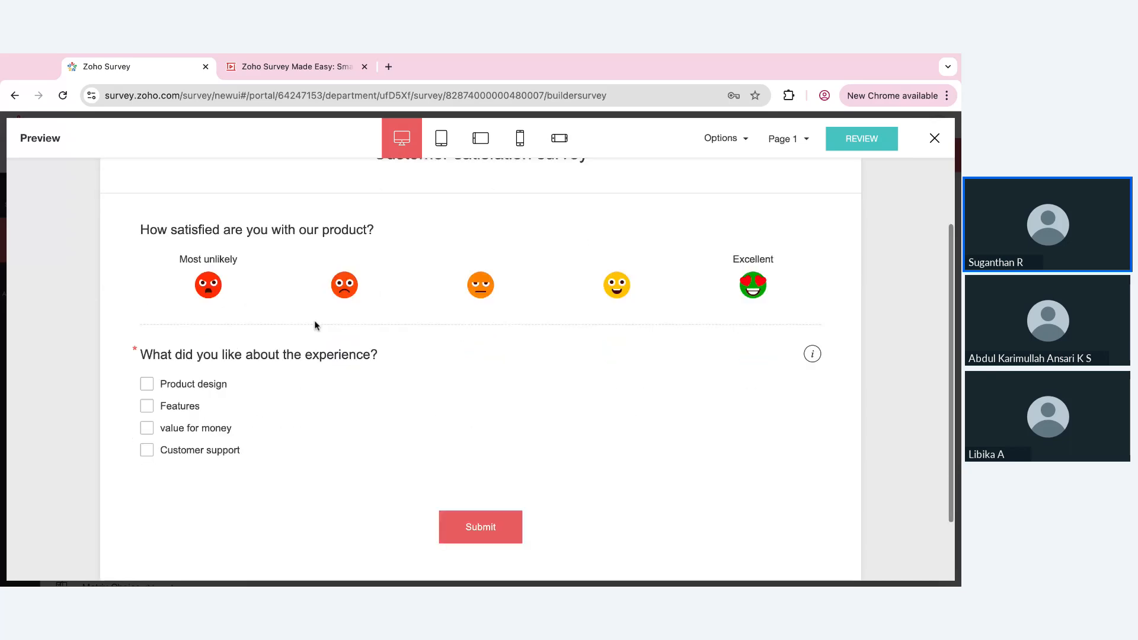
left_click(480, 285)
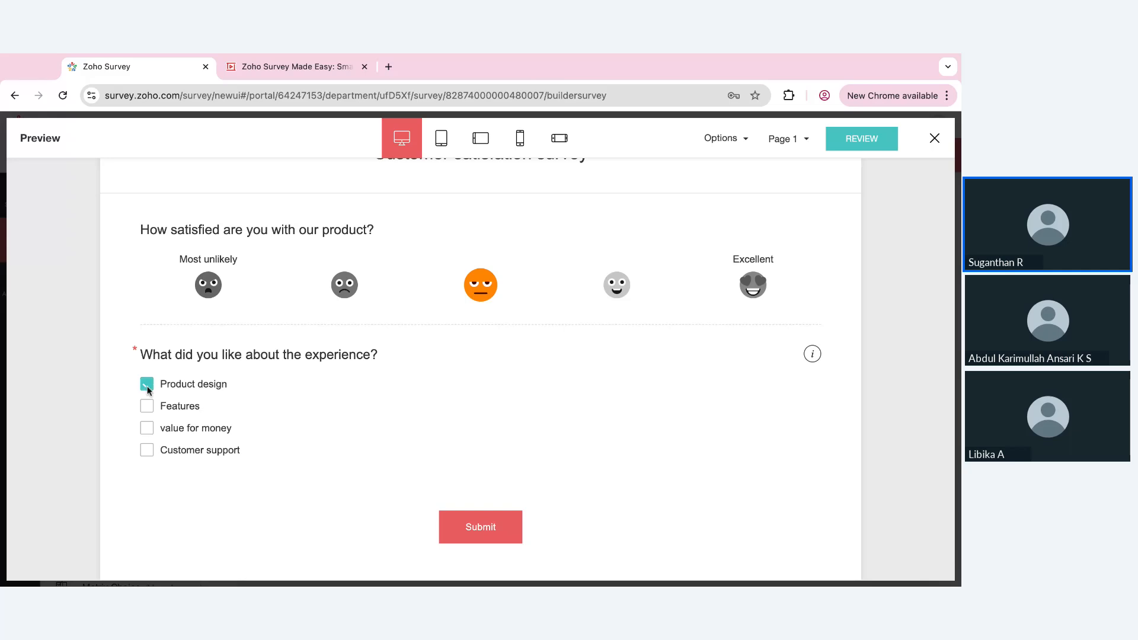
left_click(814, 354)
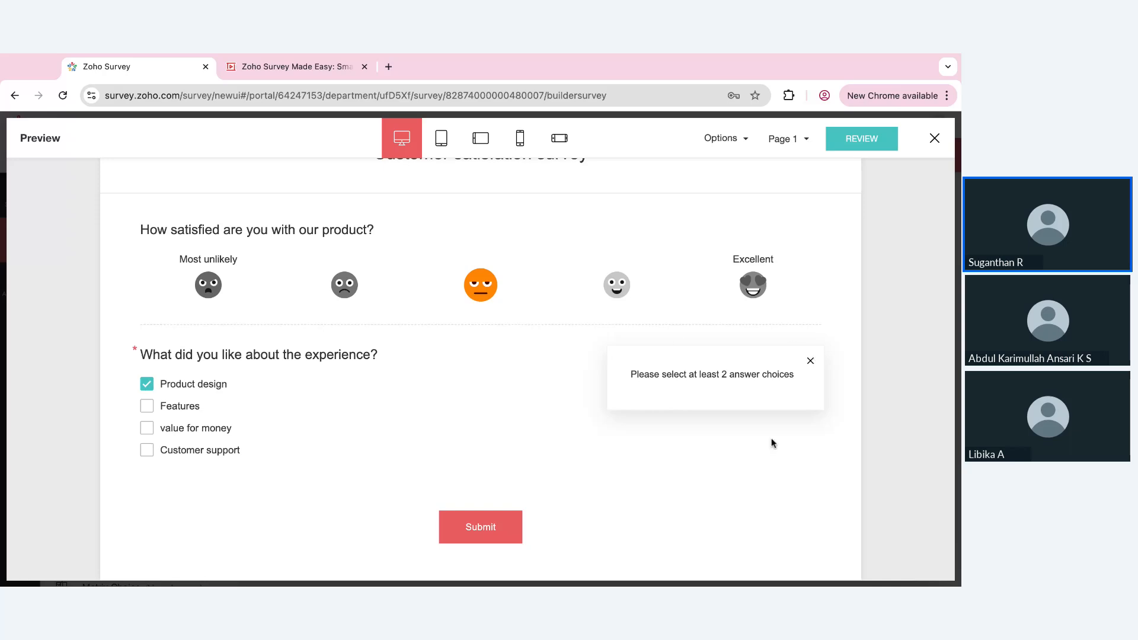
left_click(810, 361)
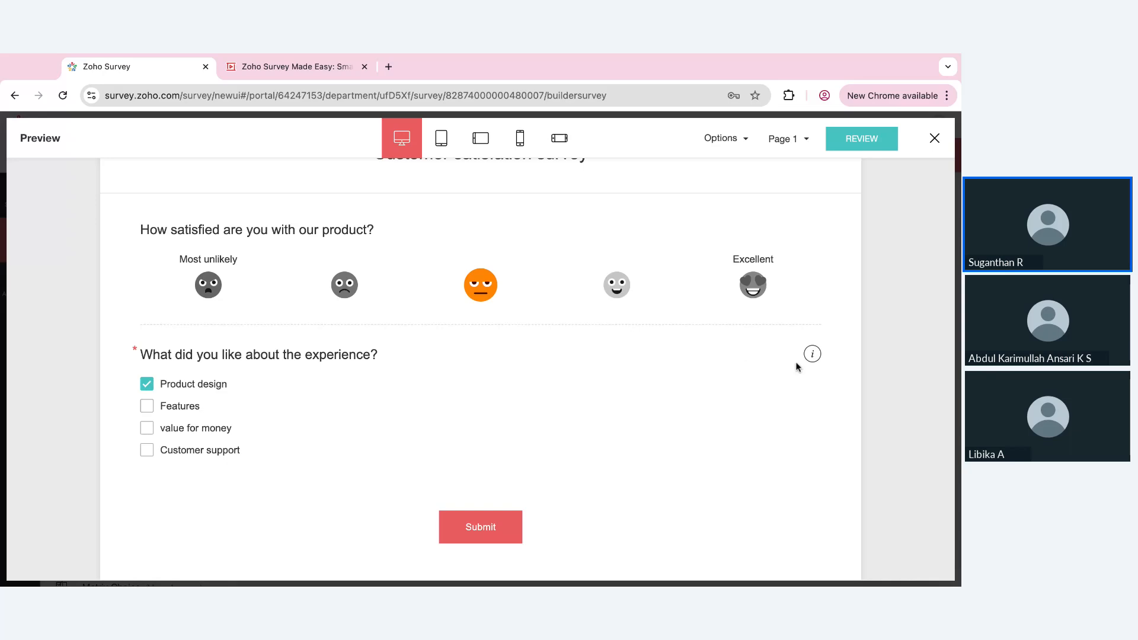
Return to the introduction page in the preview and close the preview
scroll(801, 365, "up", 1)
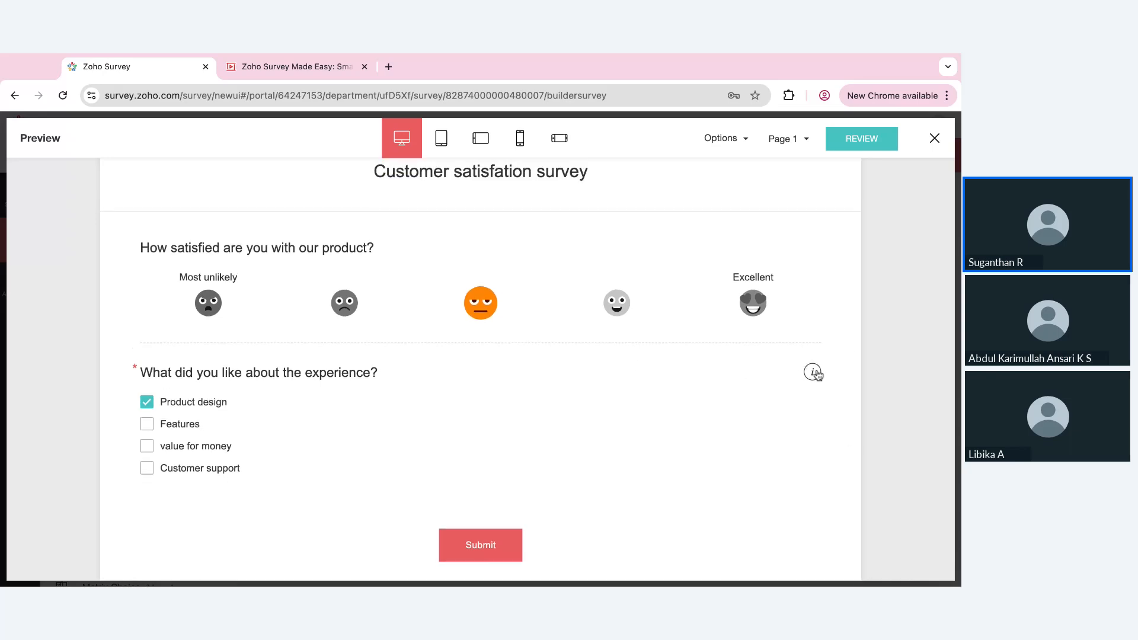
scroll(741, 379, "up", 2)
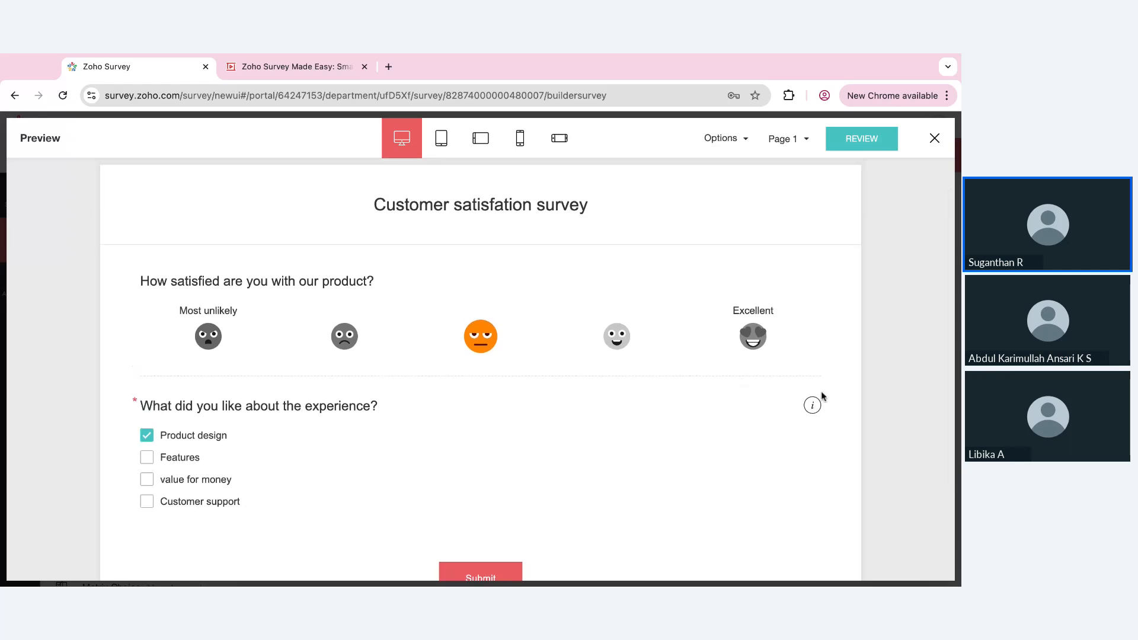
scroll(549, 292, "up", 1)
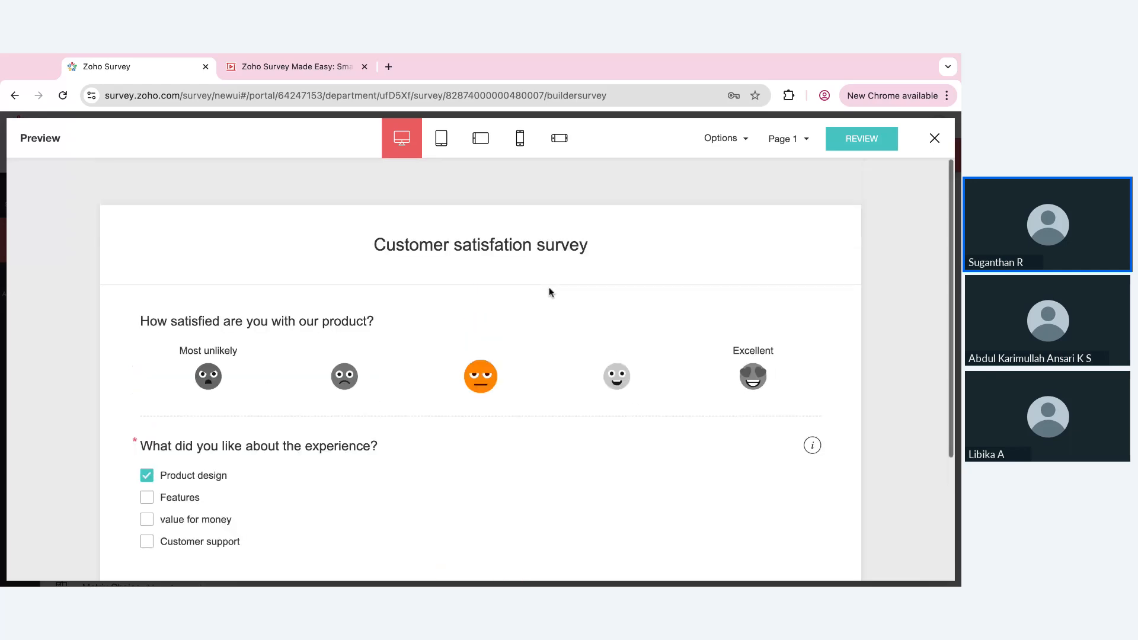
left_click(803, 140)
left_click(776, 173)
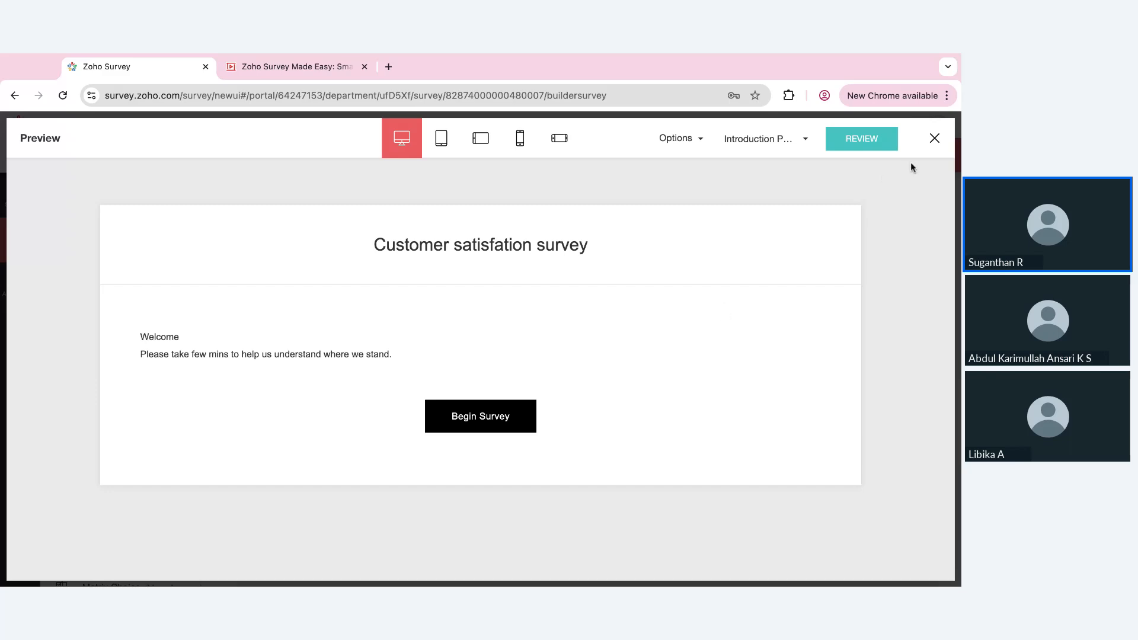
left_click(936, 143)
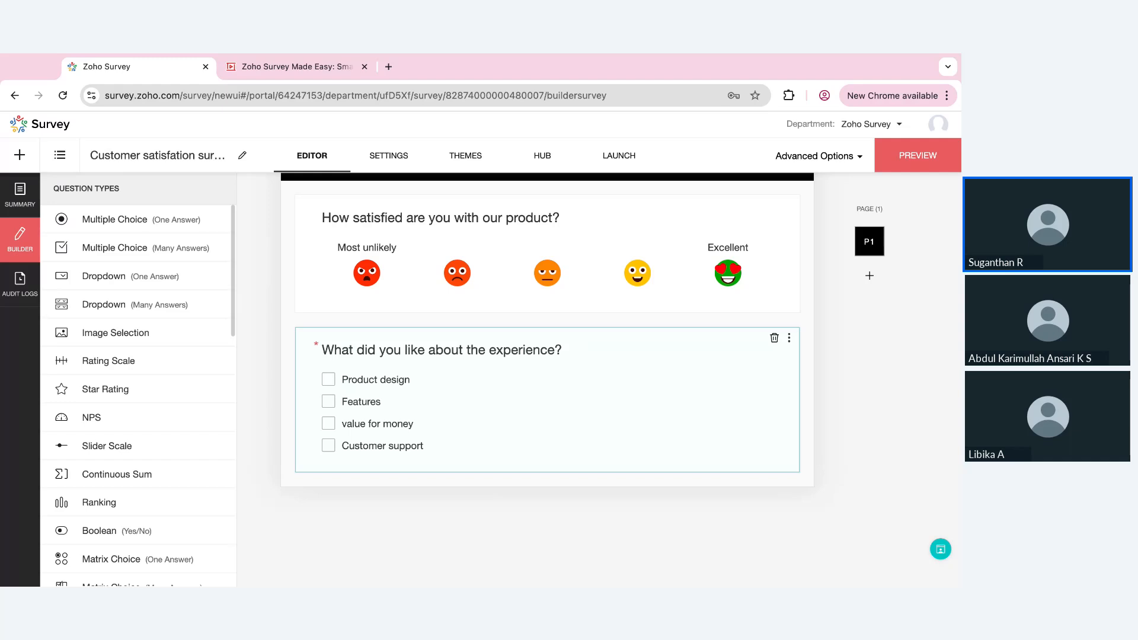
Add an NPS question below the experience question with the text "How likely are you gonna recommend us to your friend?"
scroll(547, 355, "up", 2)
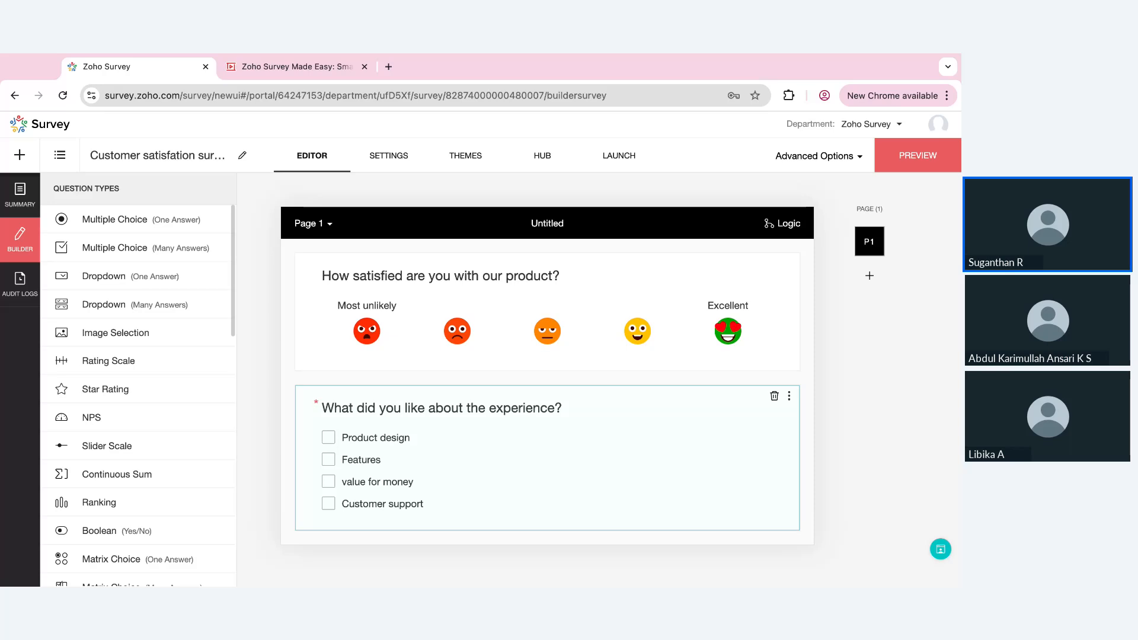
scroll(547, 427, "down", 1)
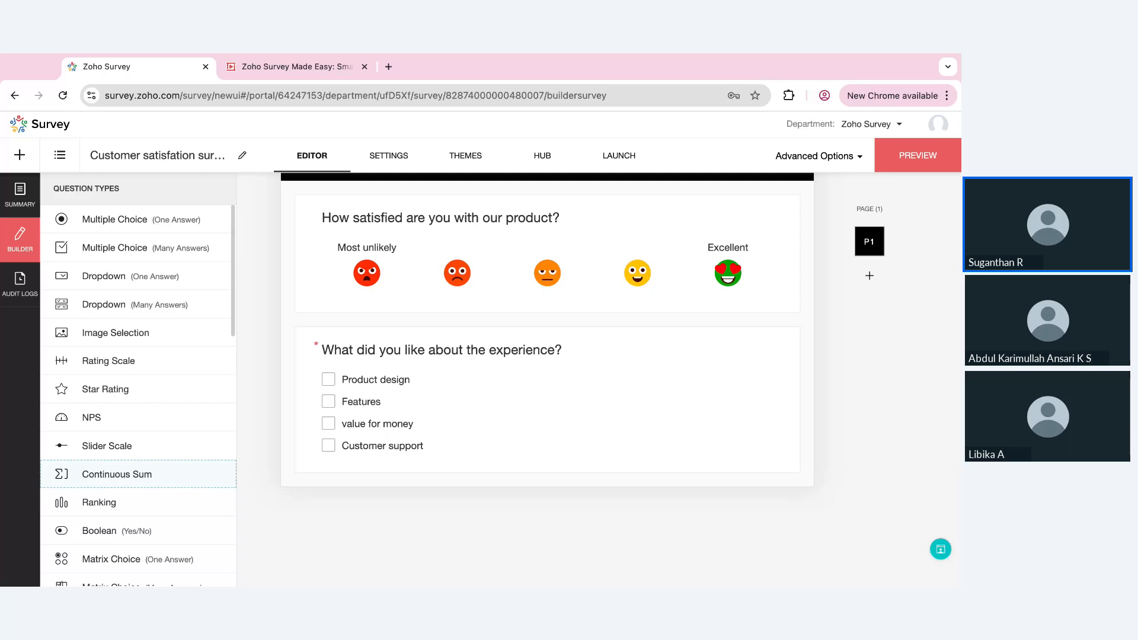
left_click_drag(114, 425, 341, 514)
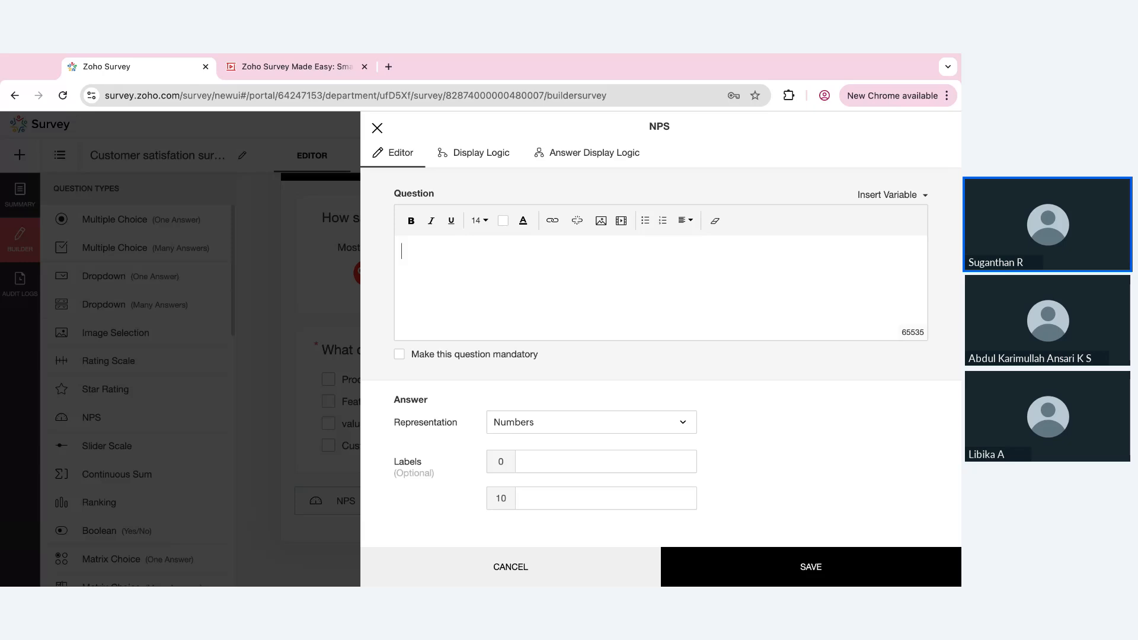
type("How likely are you gonna")
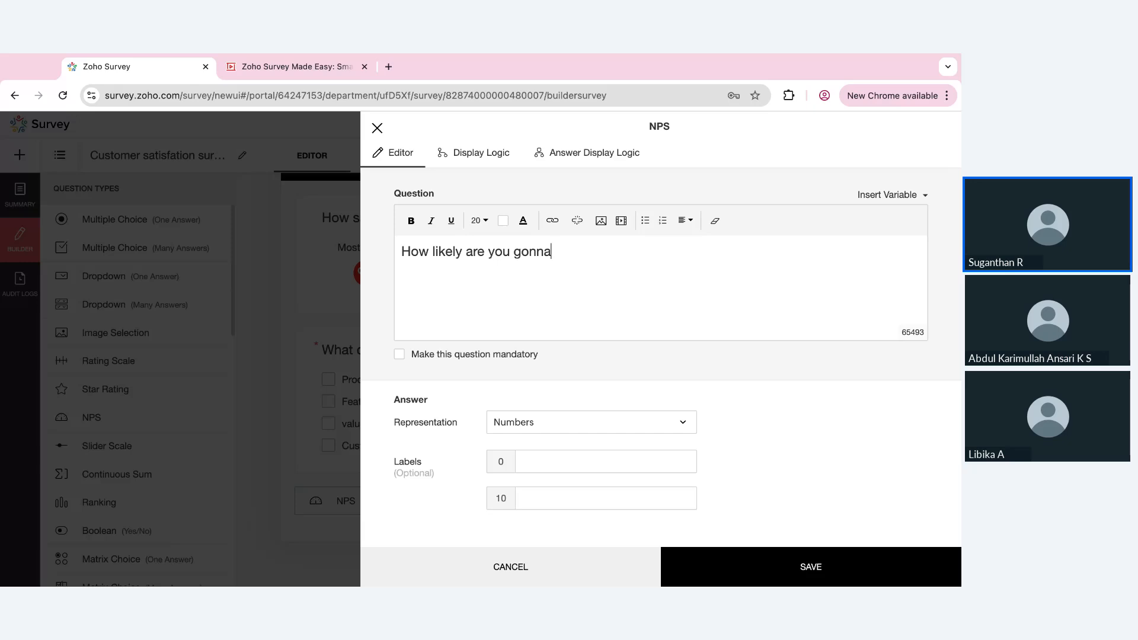
type(" recommend us to your ")
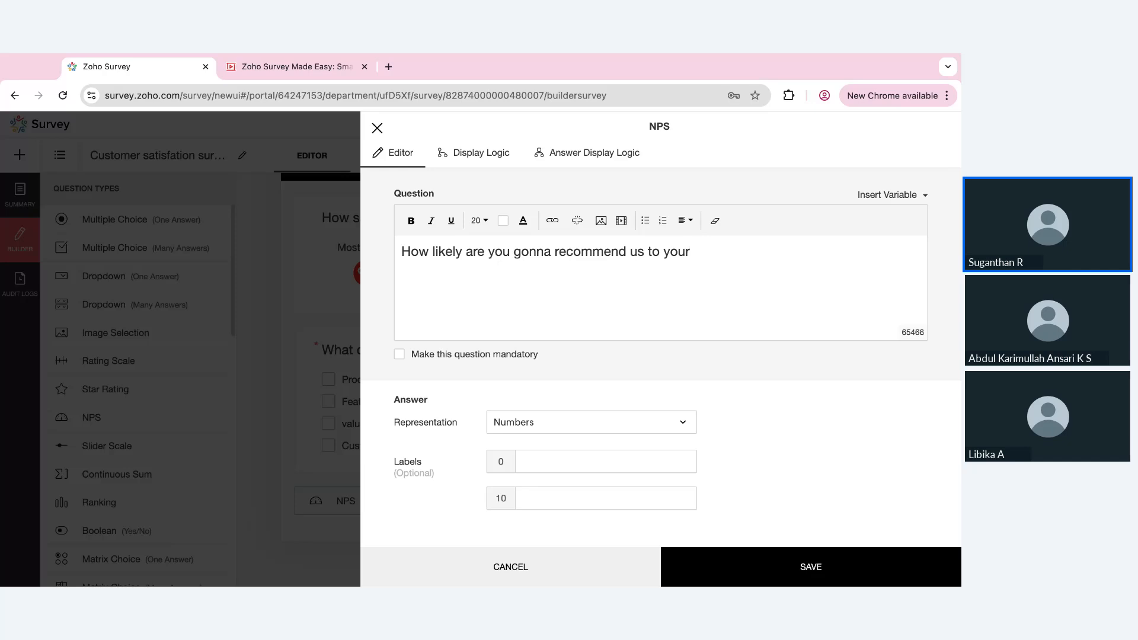
type("friend?")
Label 0 as "Most unlikely" and 10 as "Excellent" on the NPS question and save it
left_click(558, 459)
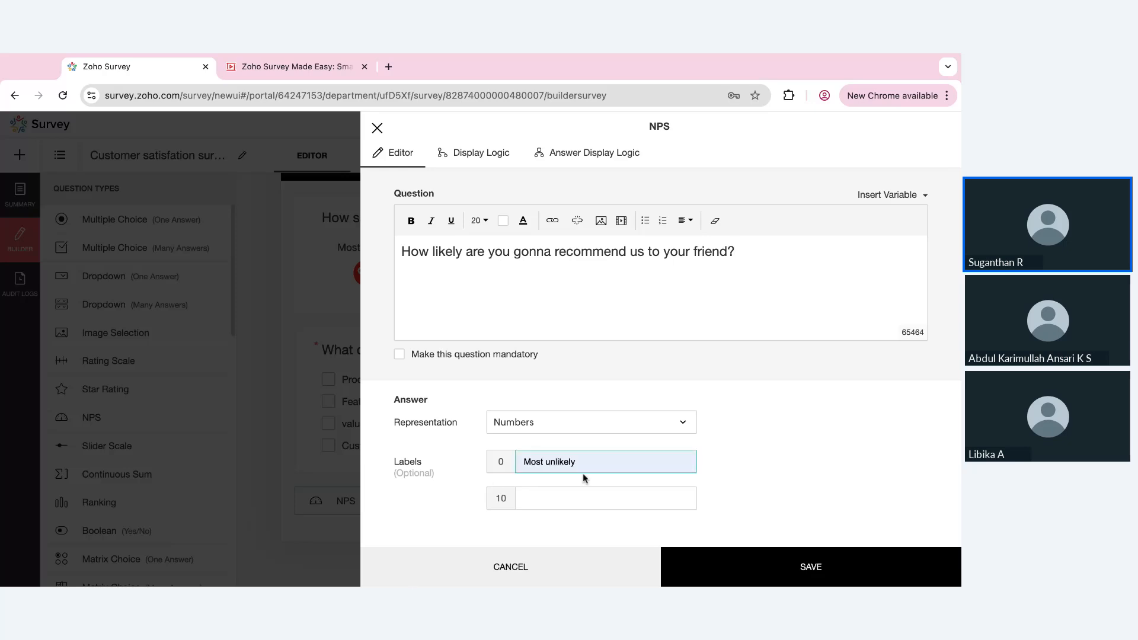
left_click(582, 474)
left_click(611, 496)
left_click(619, 526)
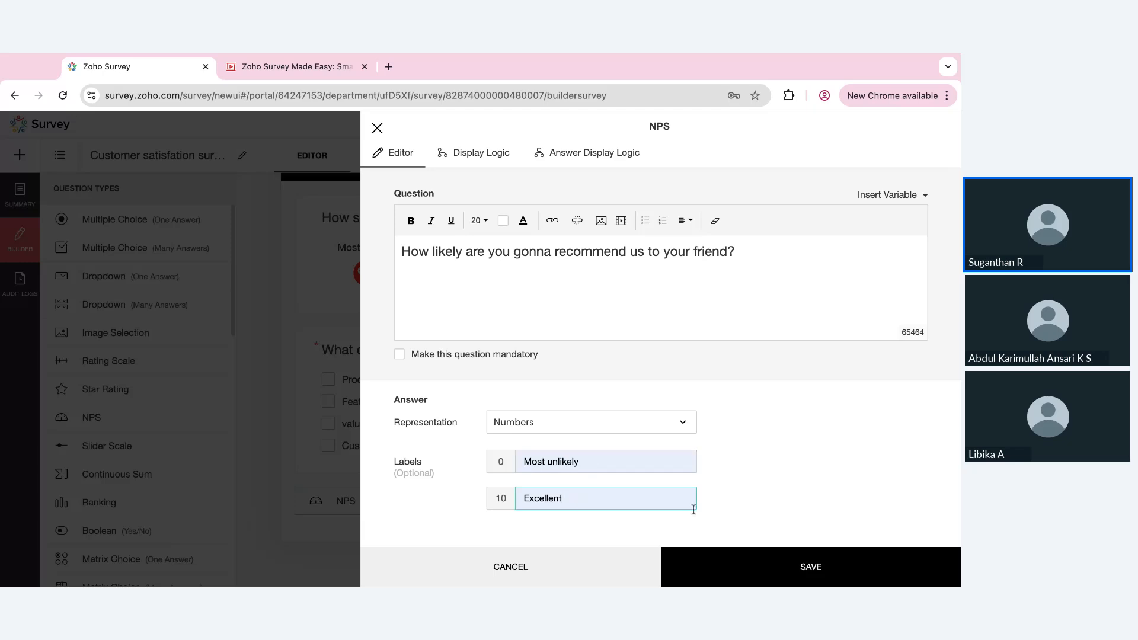
left_click(755, 569)
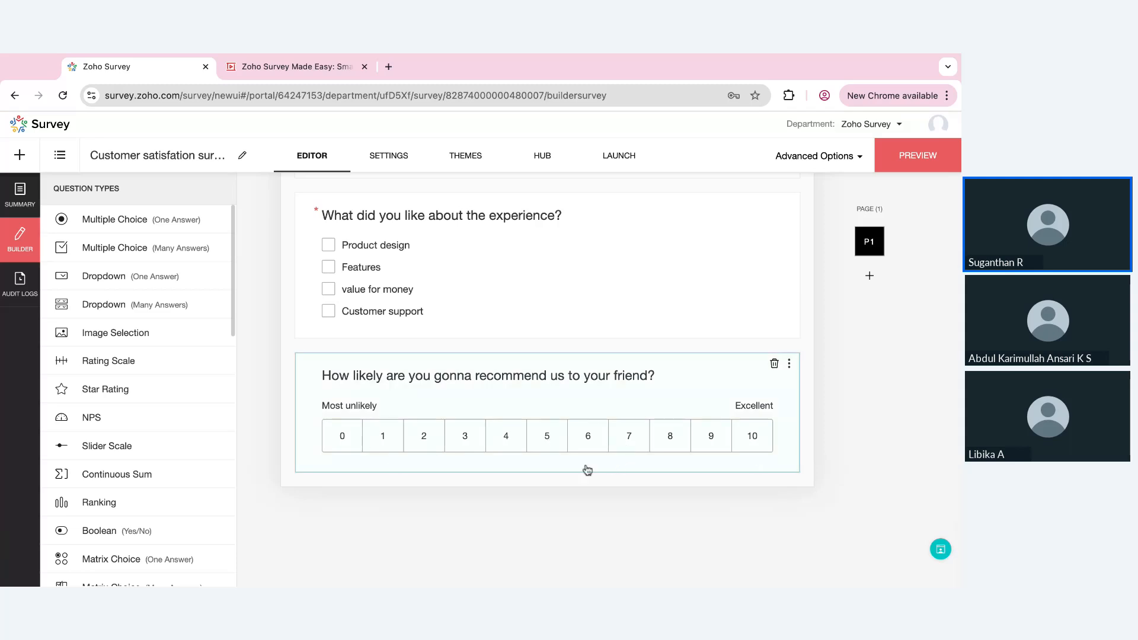
Change the NPS question's representation to Boxes with the Three Colors scheme and save it
left_click(652, 454)
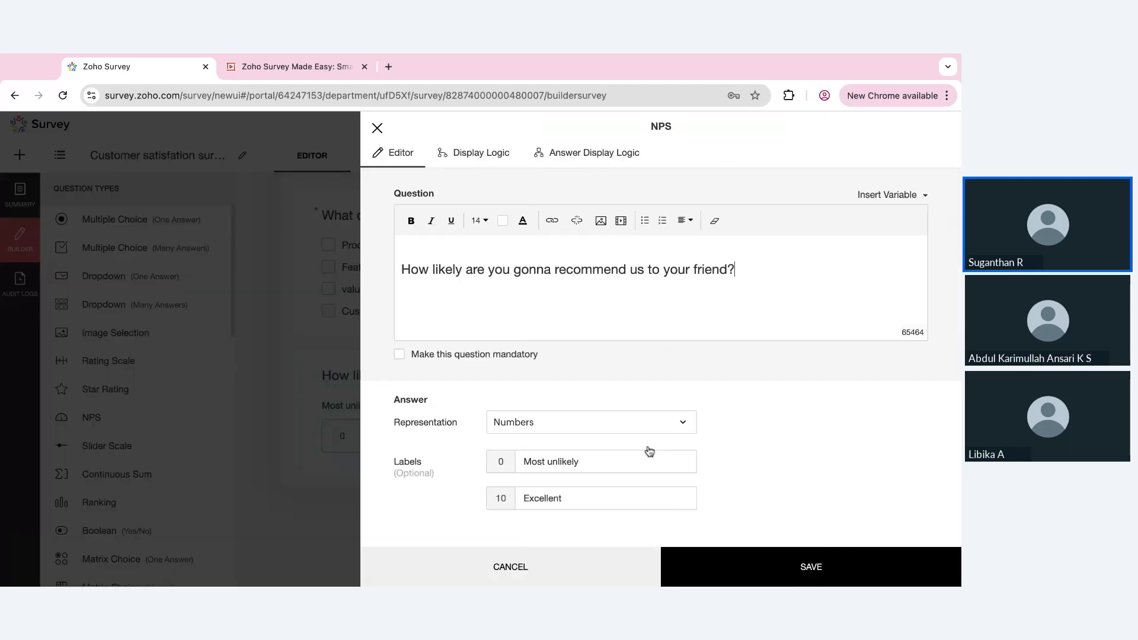
left_click(674, 422)
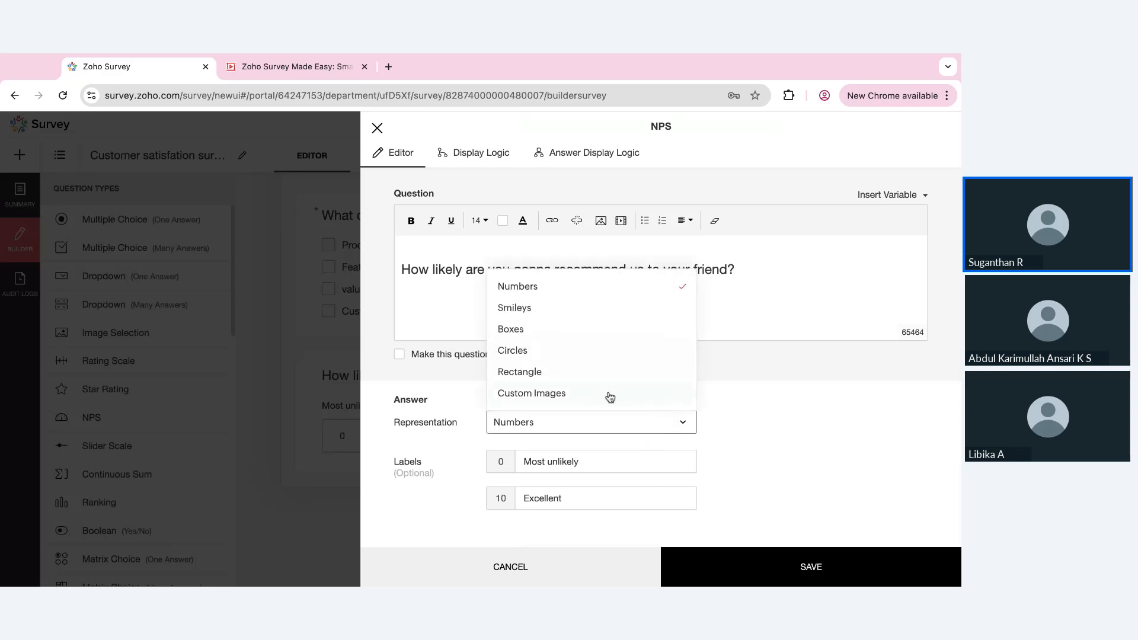
left_click(612, 327)
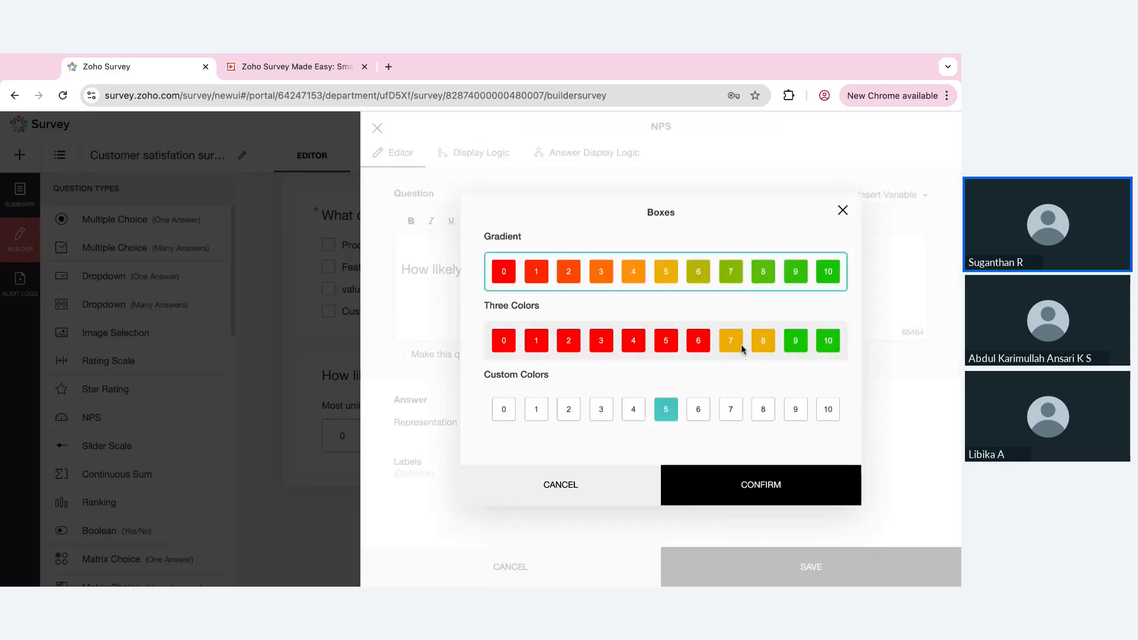
left_click(741, 344)
left_click(751, 476)
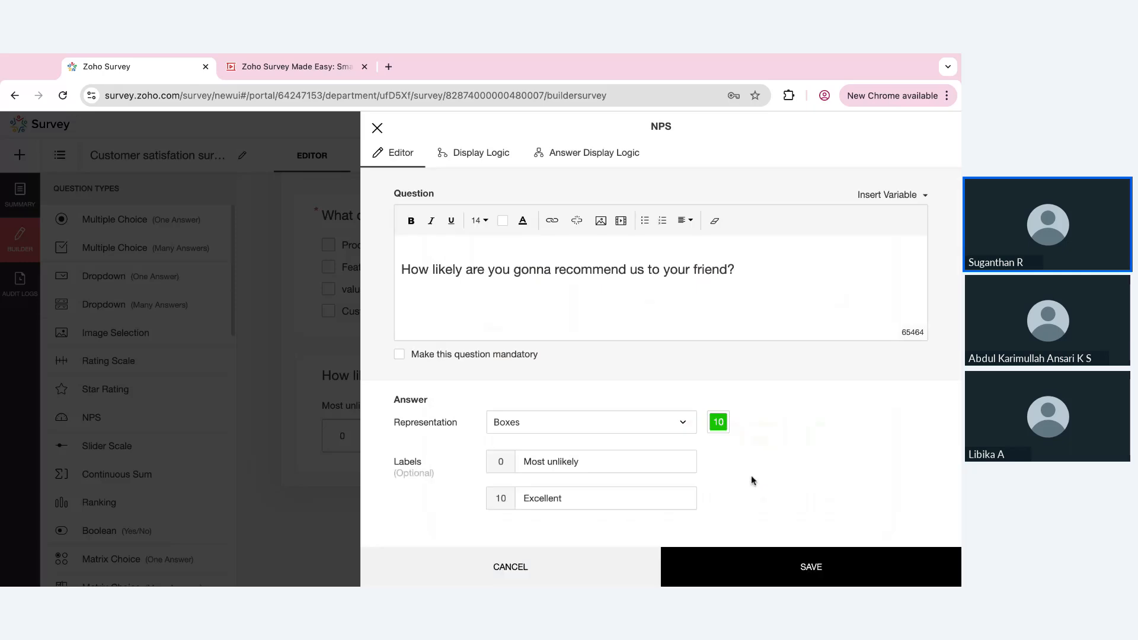
left_click(752, 563)
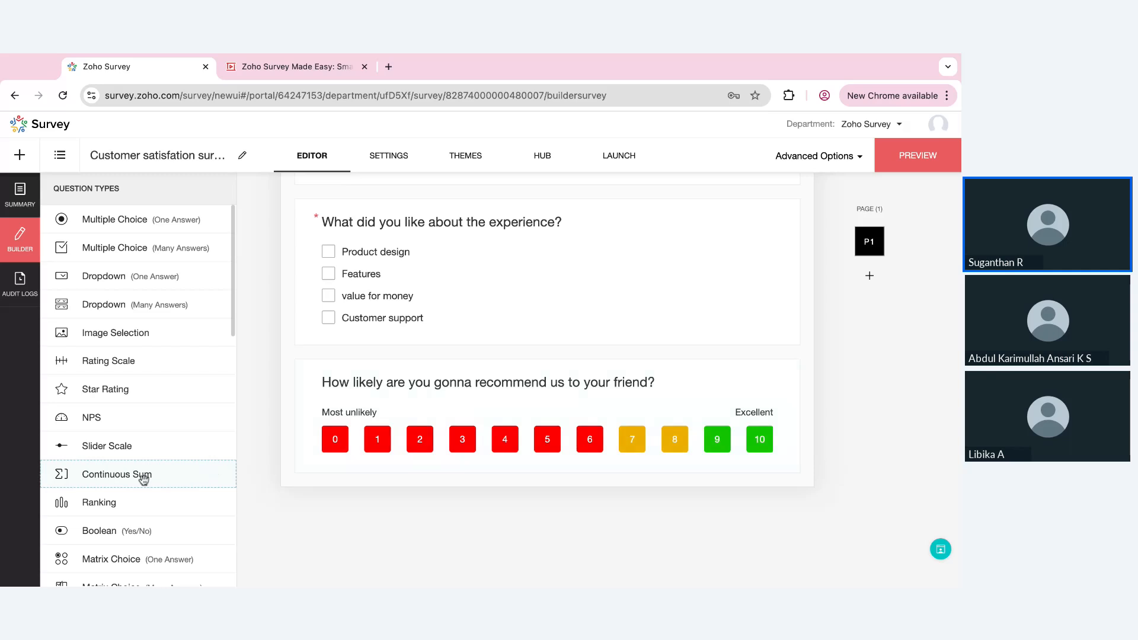
Add a long answer question below the NPS question with the text "Please let us know how we could improve?" and save it
scroll(117, 478, "down", 3)
scroll(117, 477, "down", 3)
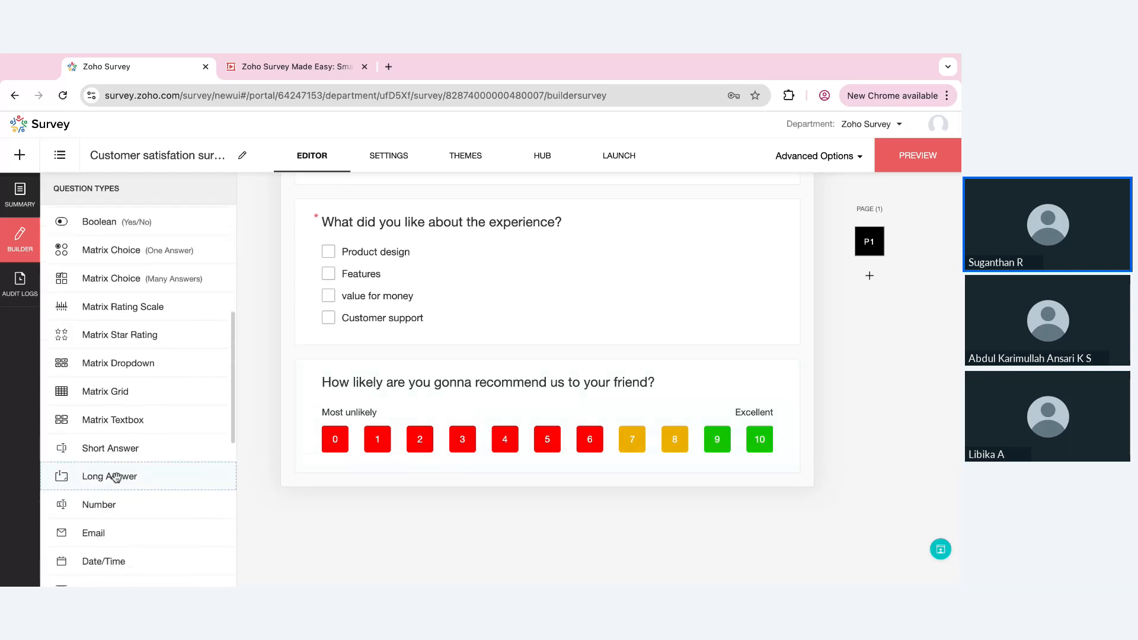
left_click(88, 477)
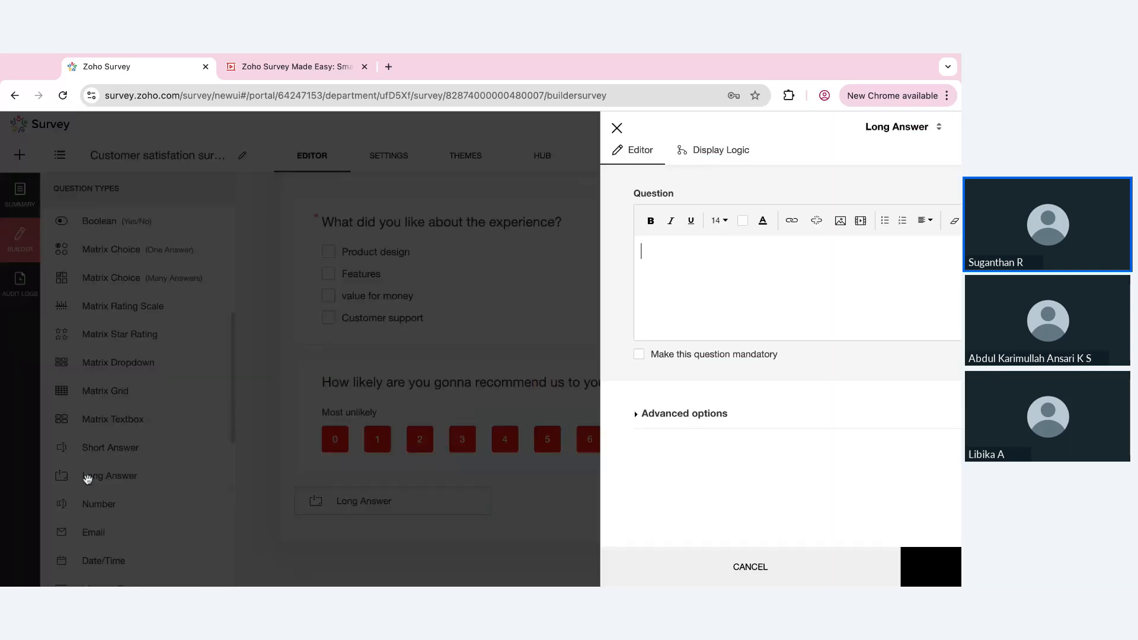
type("Please let ")
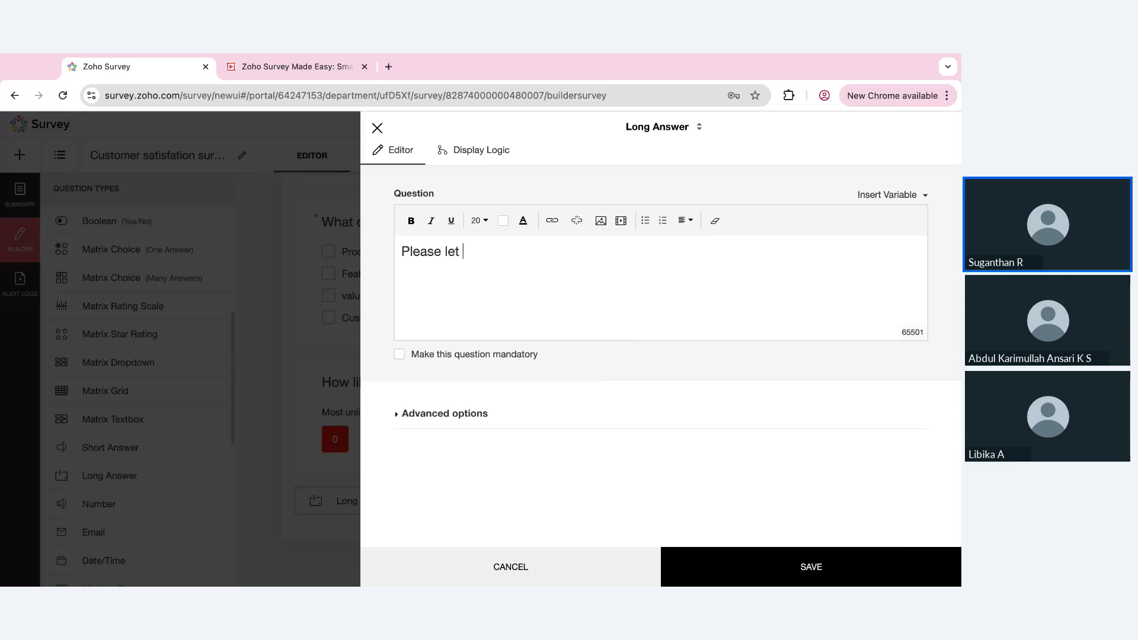
type("us know how we cou")
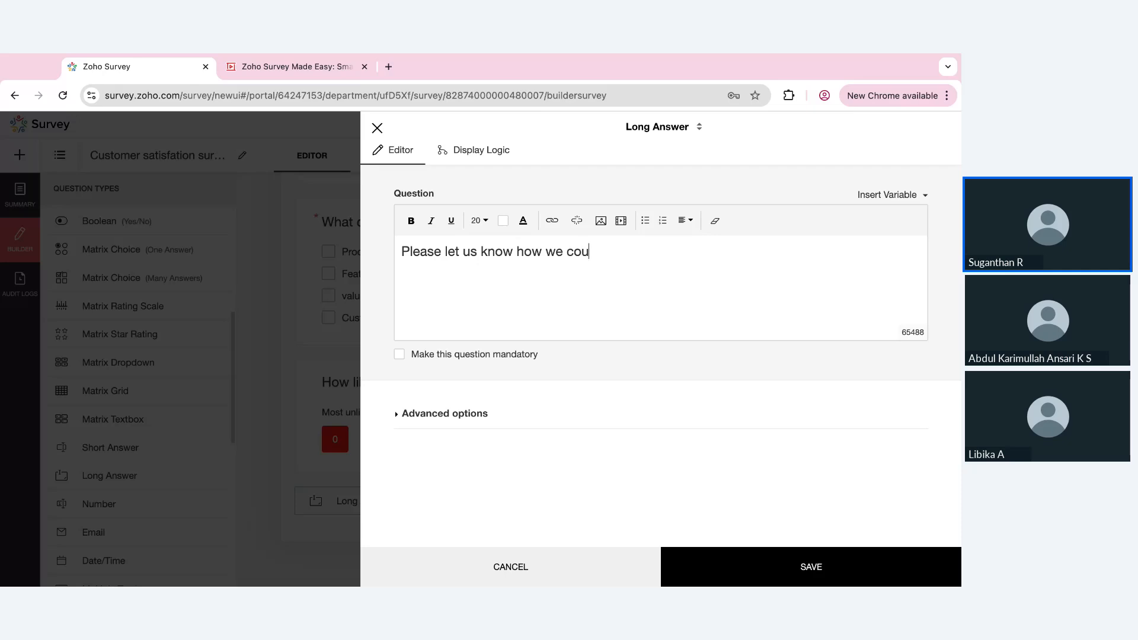
type("ld improve?")
left_click(741, 572)
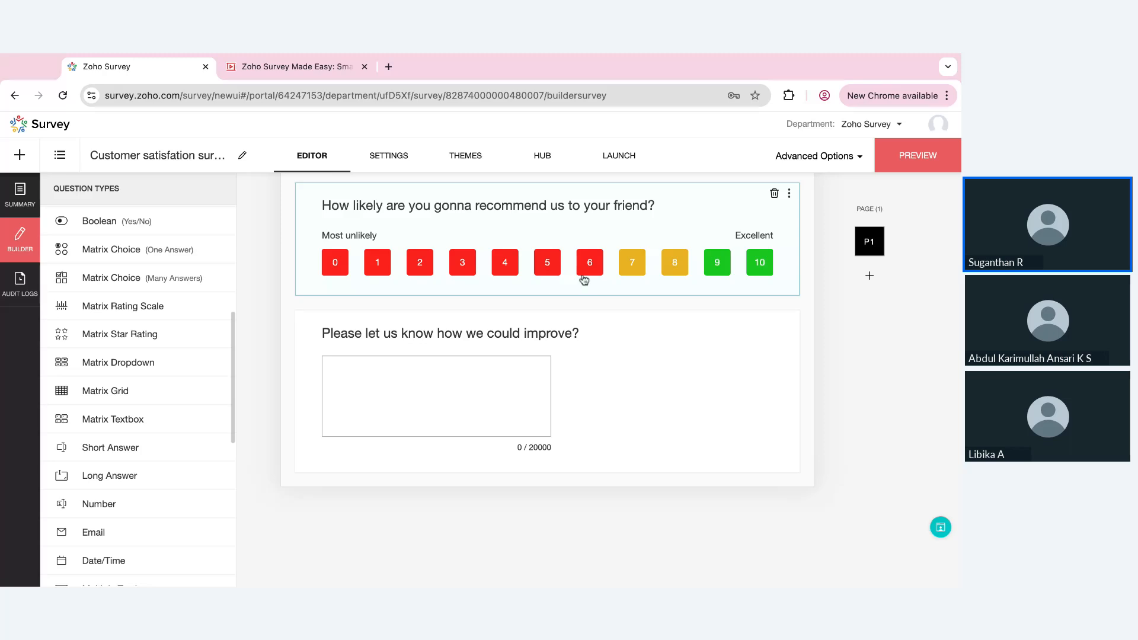
Set the long answer question's display logic to "Display this question only if a certain condition is met"
left_click(601, 389)
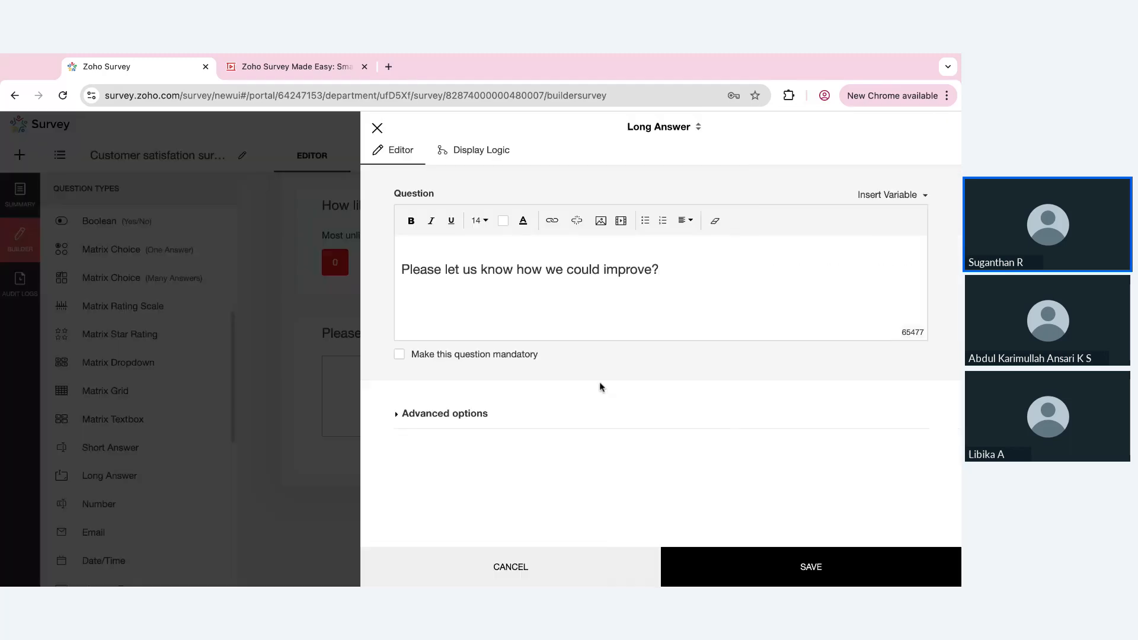
left_click(471, 153)
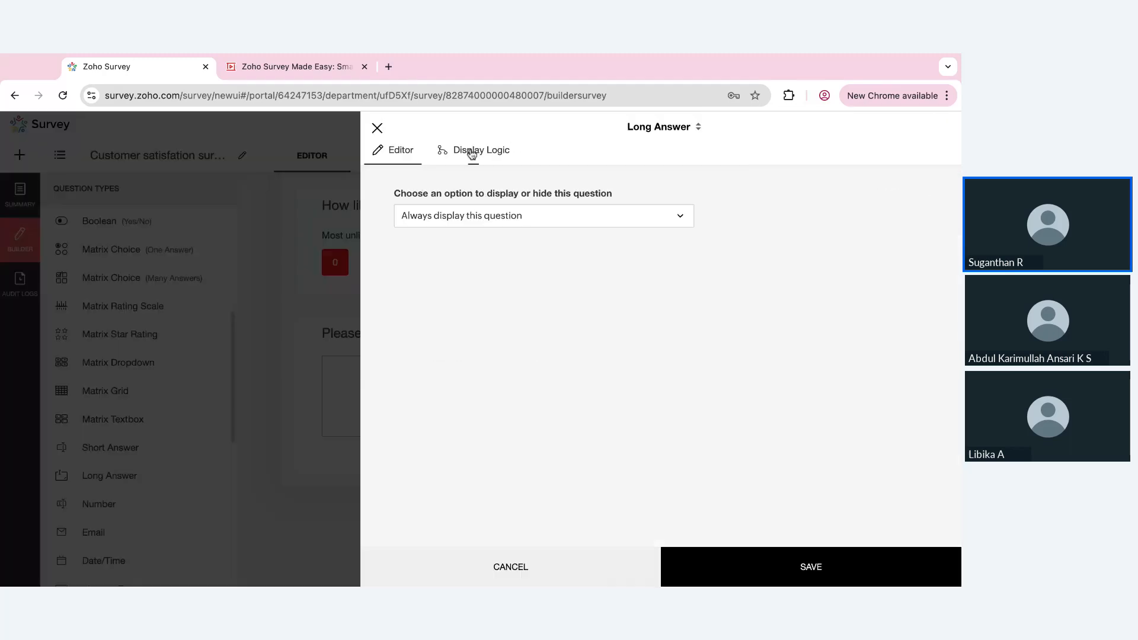
left_click(522, 230)
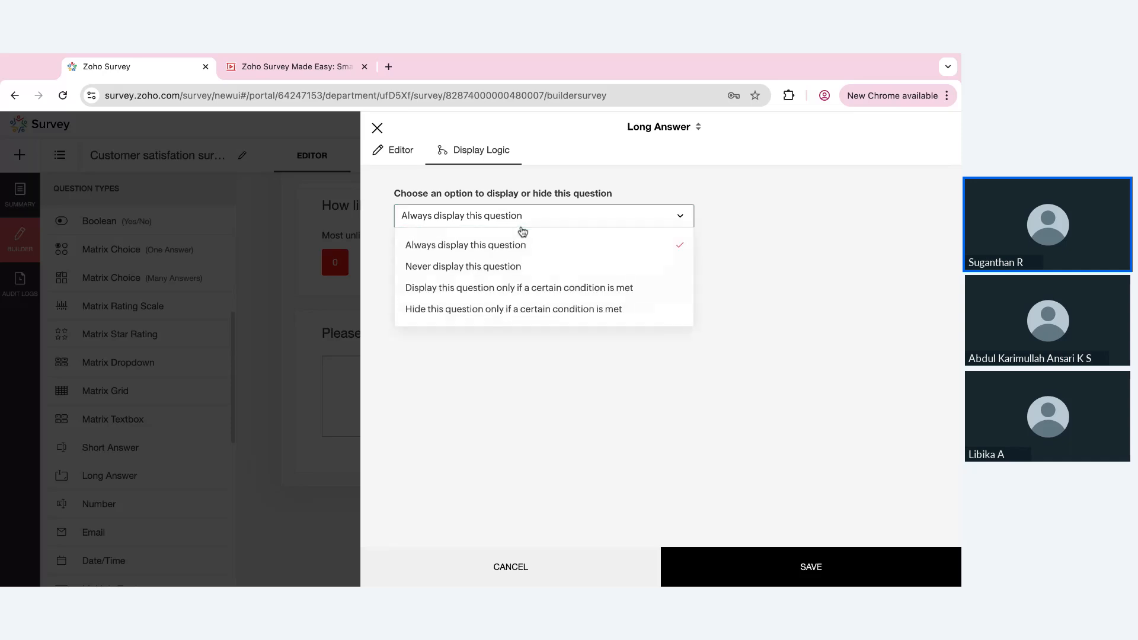
left_click(514, 293)
Define the display condition as the recommendation question's score being less than 7 and save the logic
left_click(519, 296)
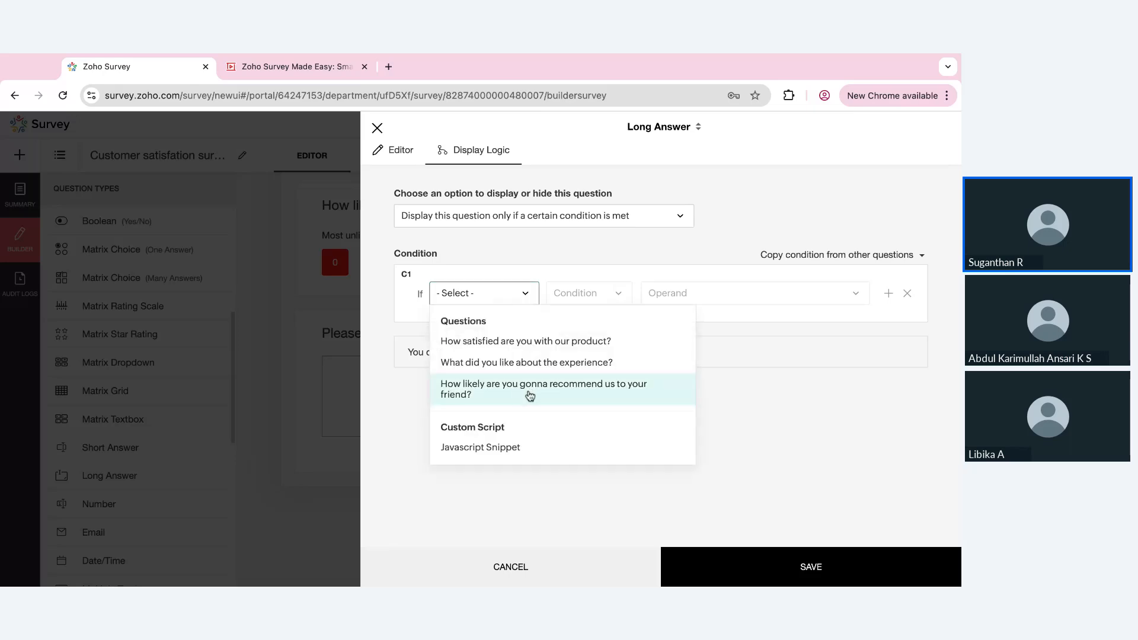
left_click(529, 394)
left_click(608, 295)
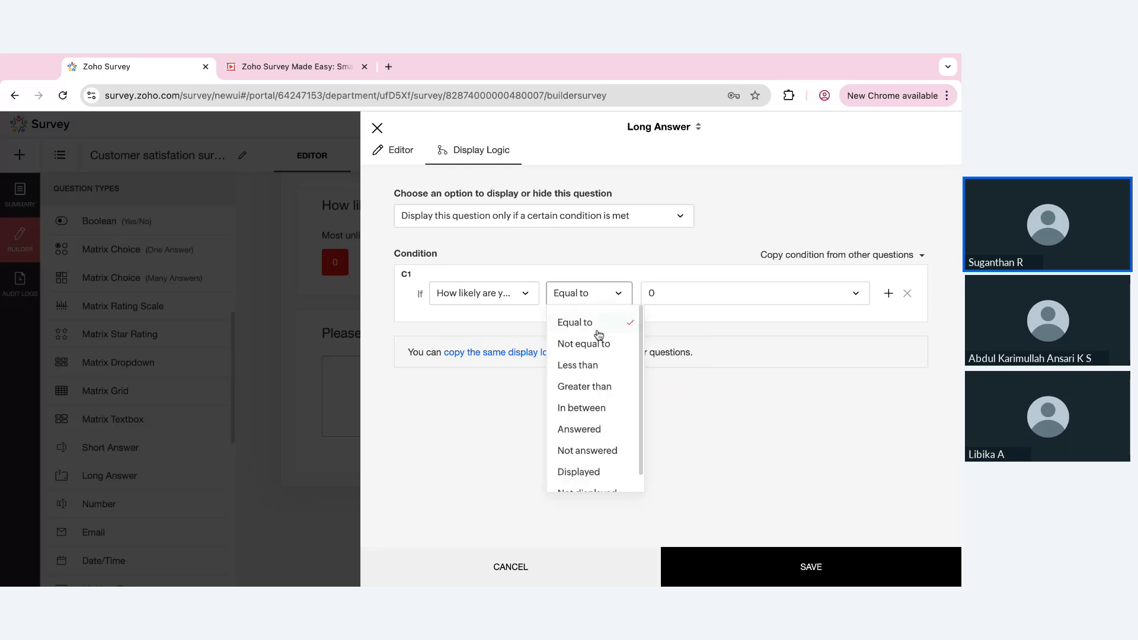
left_click(595, 356)
left_click(699, 304)
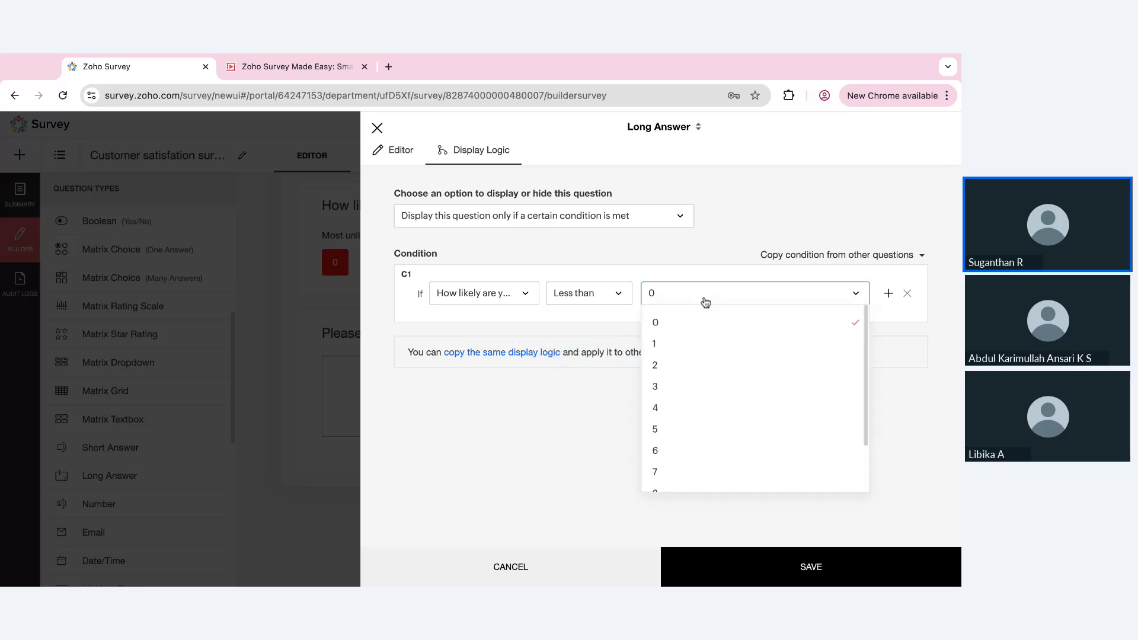
left_click(665, 471)
left_click(740, 570)
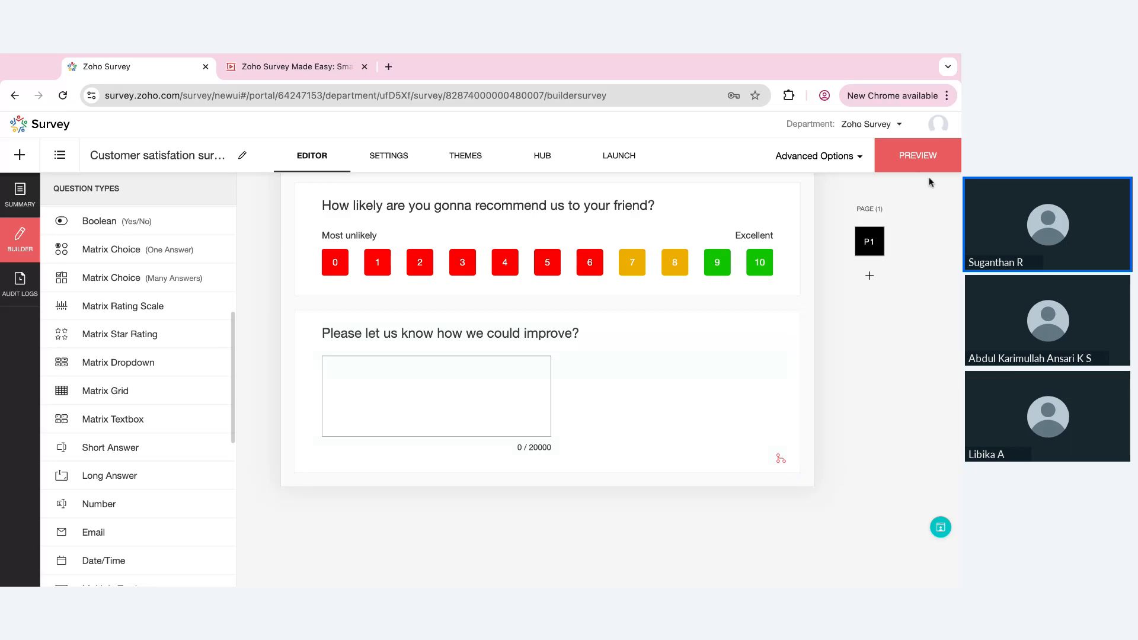
Preview Page 1, test the display logic by scoring the recommendation question 8 and 6, and close the preview
left_click(918, 156)
left_click(786, 140)
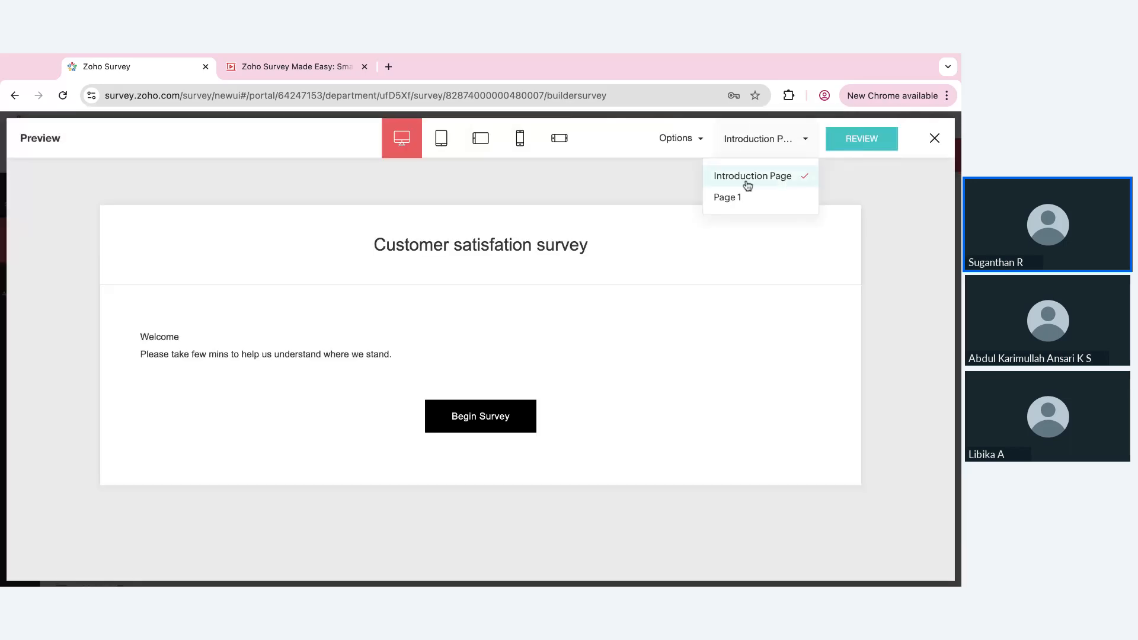
left_click(734, 195)
scroll(549, 377, "down", 5)
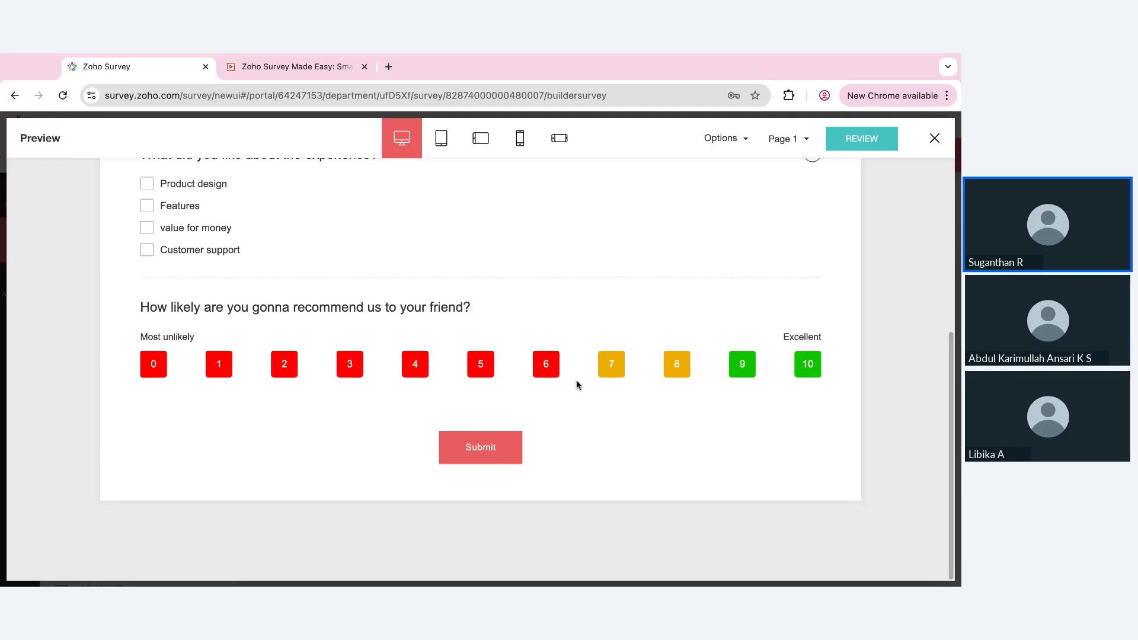
left_click(677, 363)
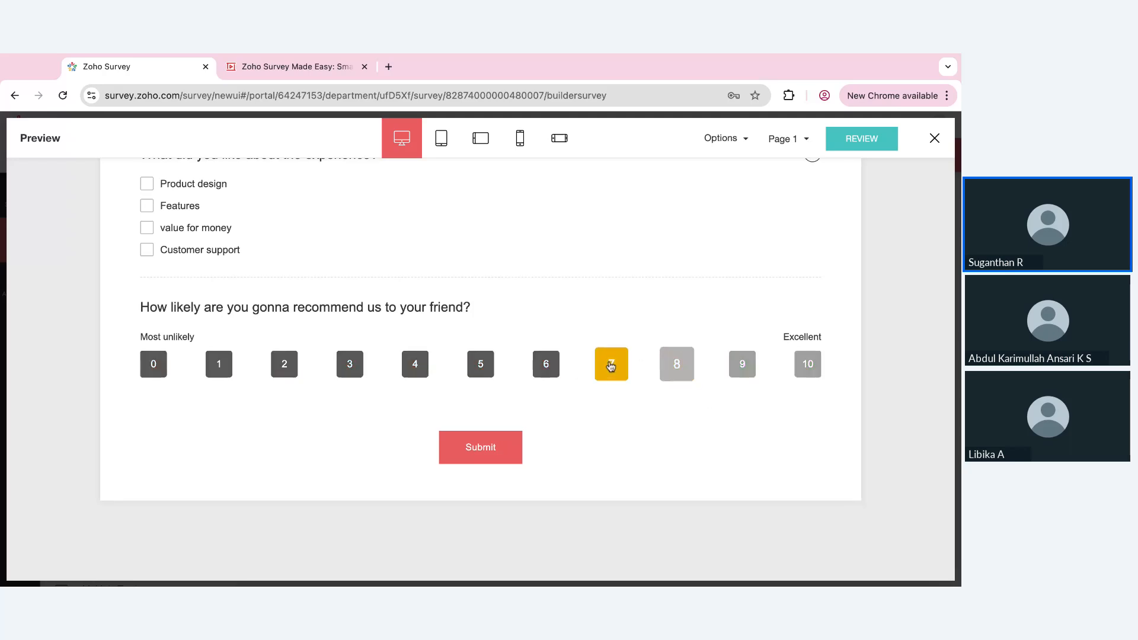
left_click(546, 363)
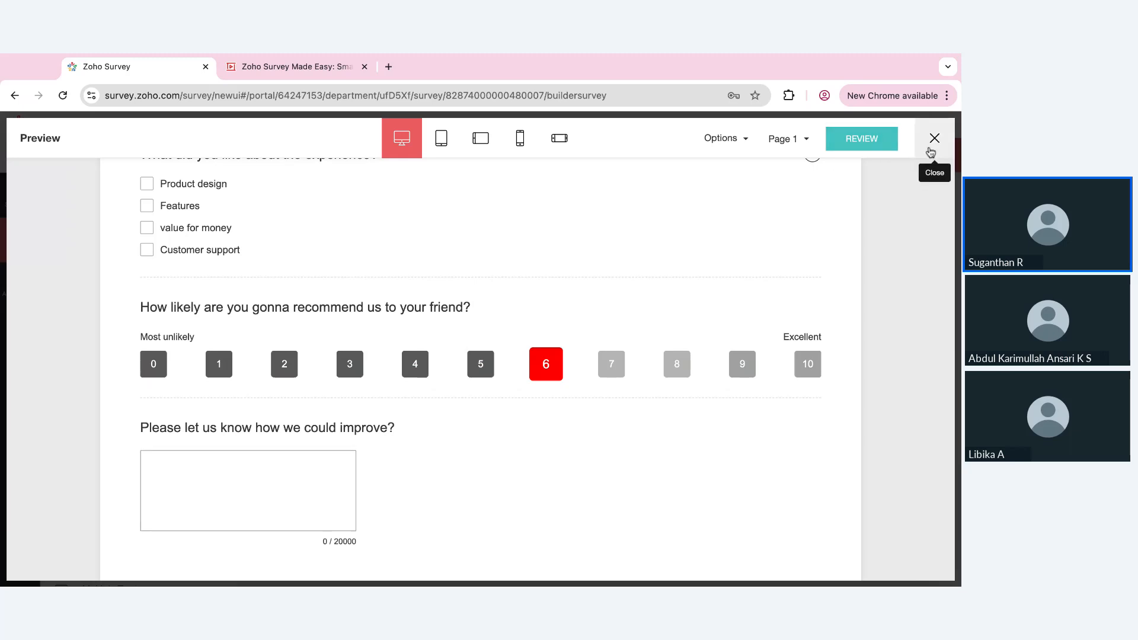
left_click(934, 140)
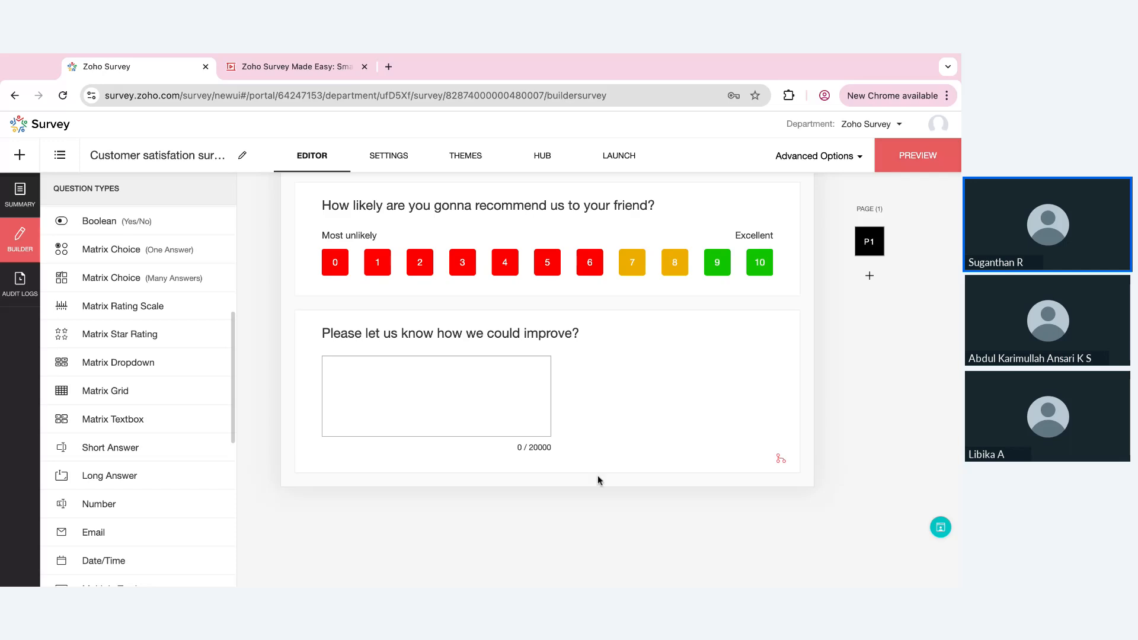
Review the questions on Page 1, from the product satisfaction rating down to the improvement question
scroll(597, 477, "up", 3)
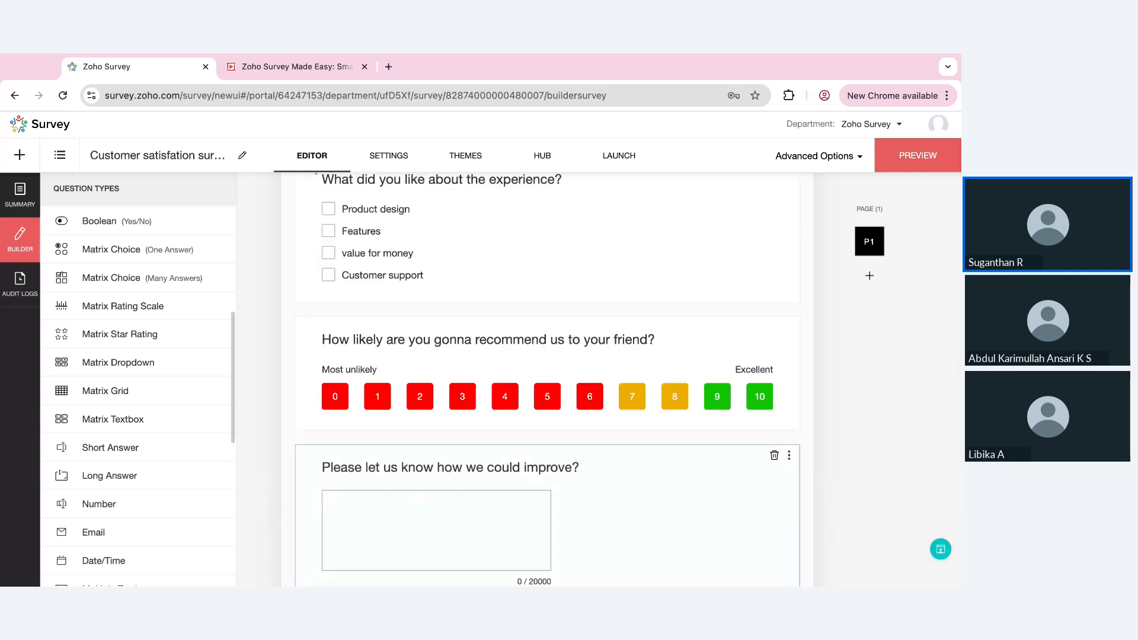
scroll(543, 380, "down", 1)
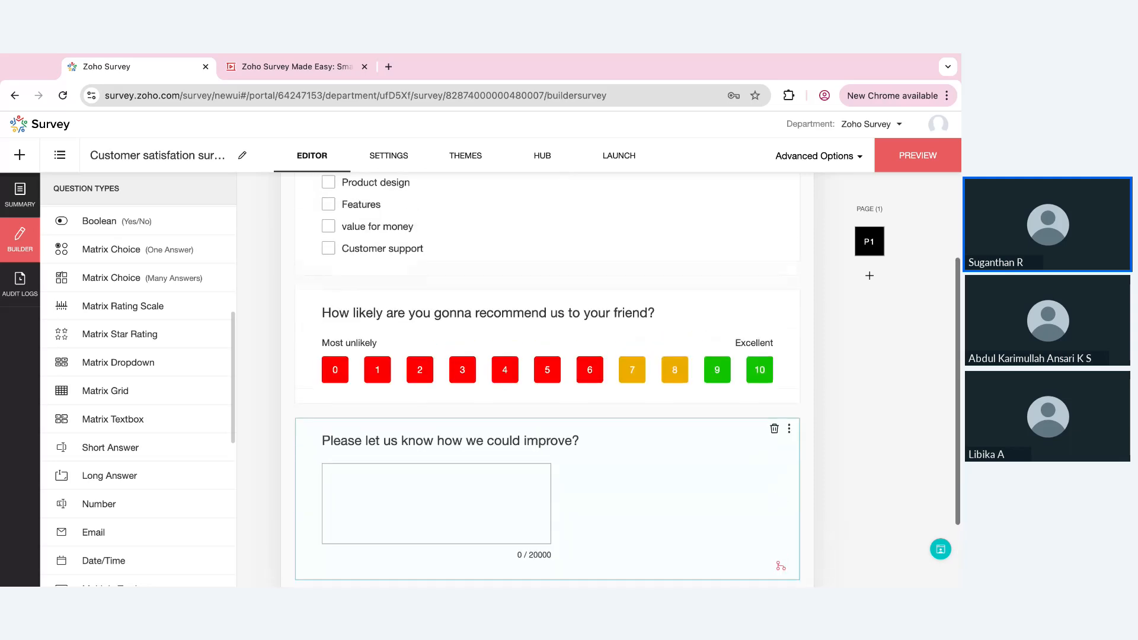
scroll(388, 524, "up", 3)
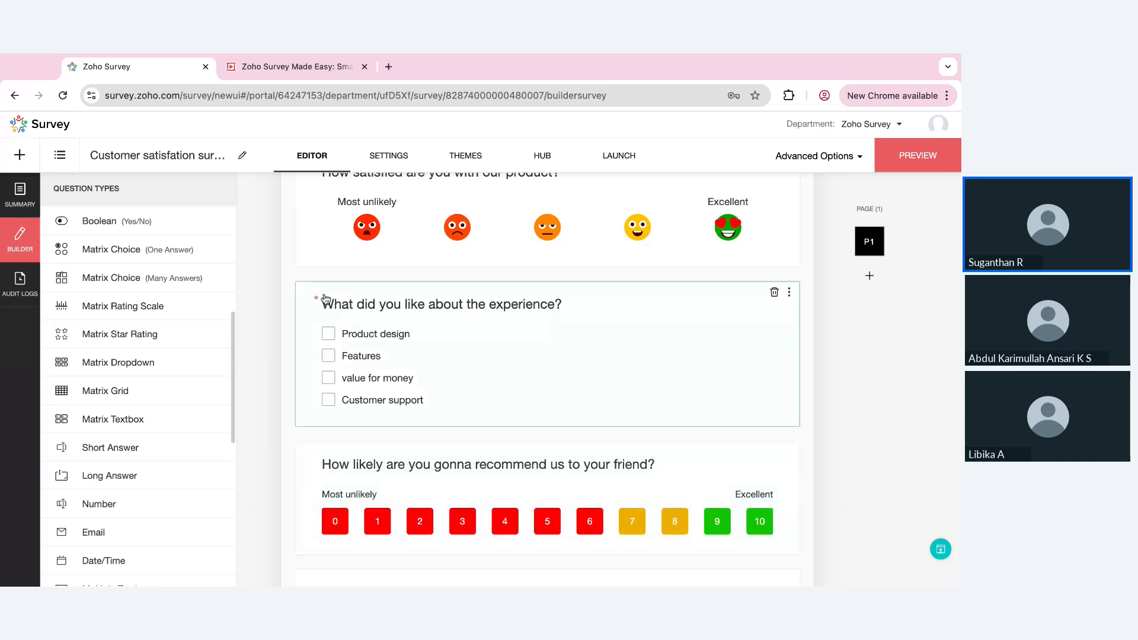
scroll(319, 325, "up", 2)
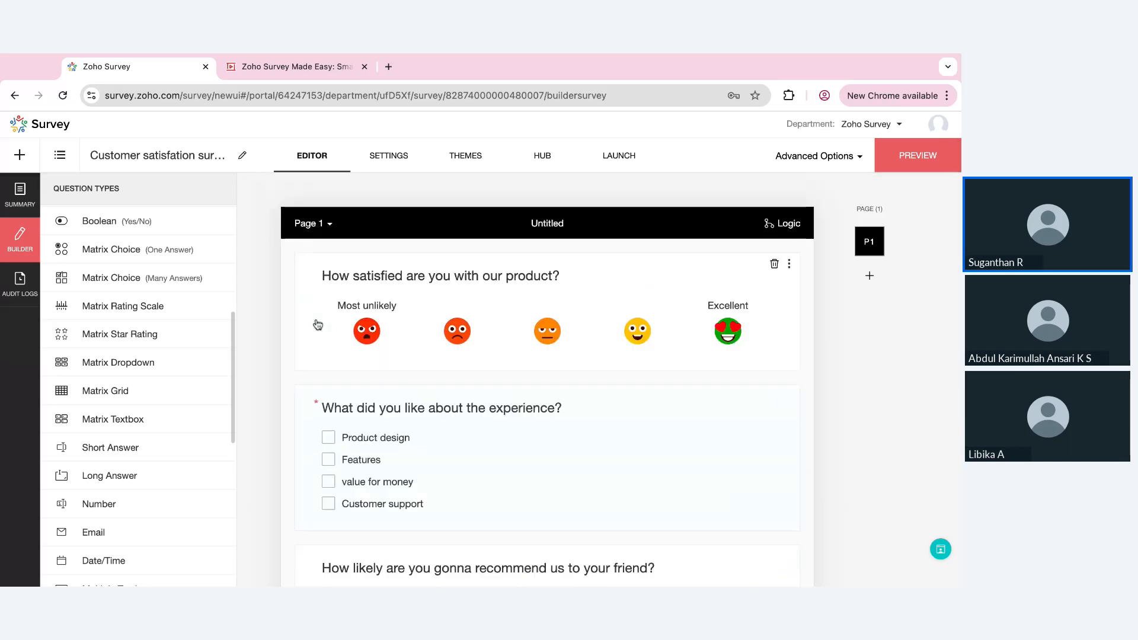
scroll(551, 400, "down", 1)
scroll(550, 400, "down", 5)
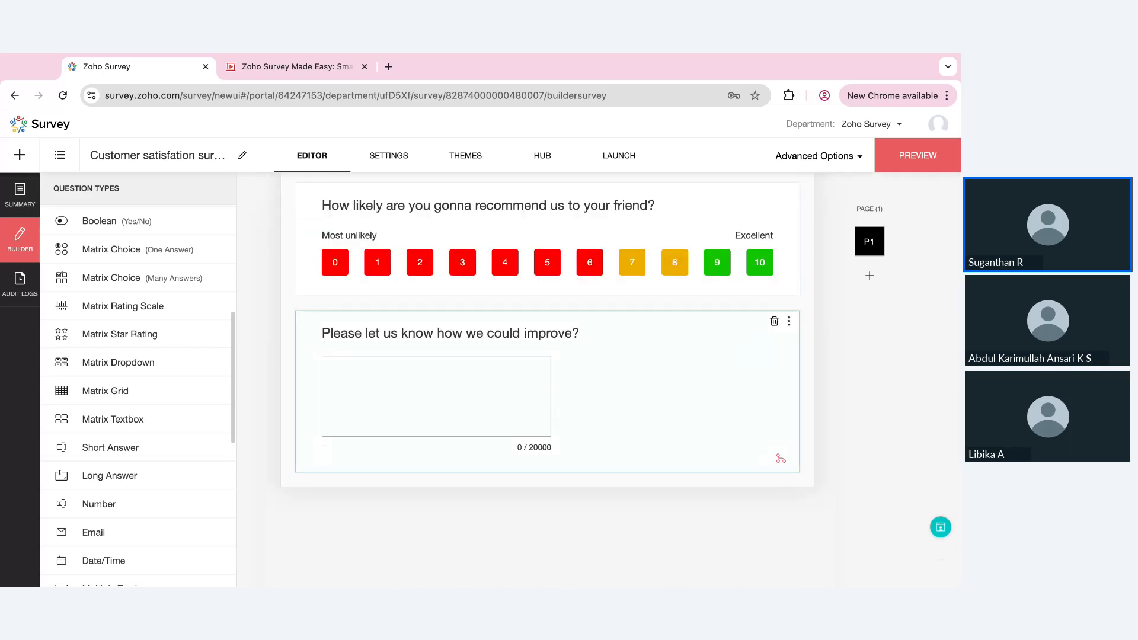
scroll(140, 525, "up", 5)
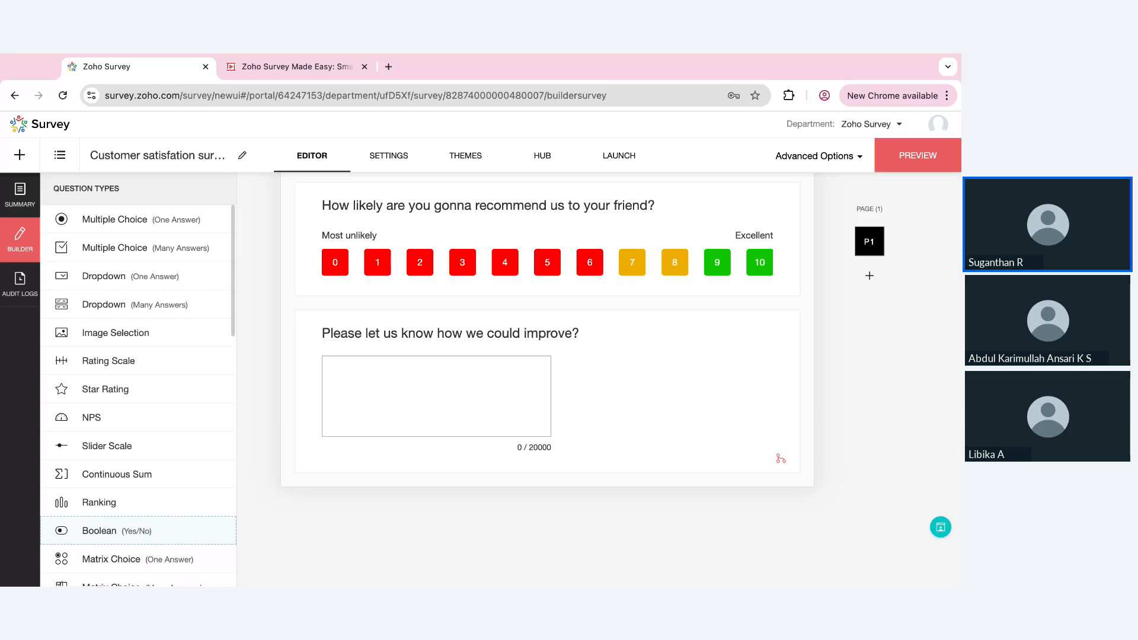
Open the survey's header settings and view the image gallery and URL sources for the survey logo without adding one
left_click(409, 157)
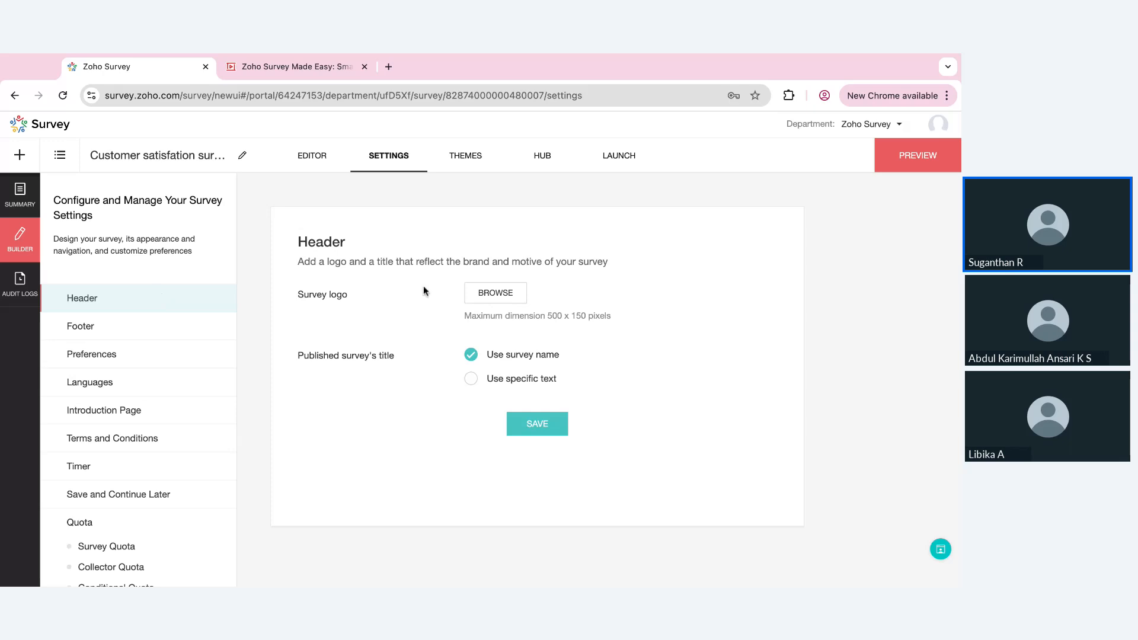
left_click(506, 295)
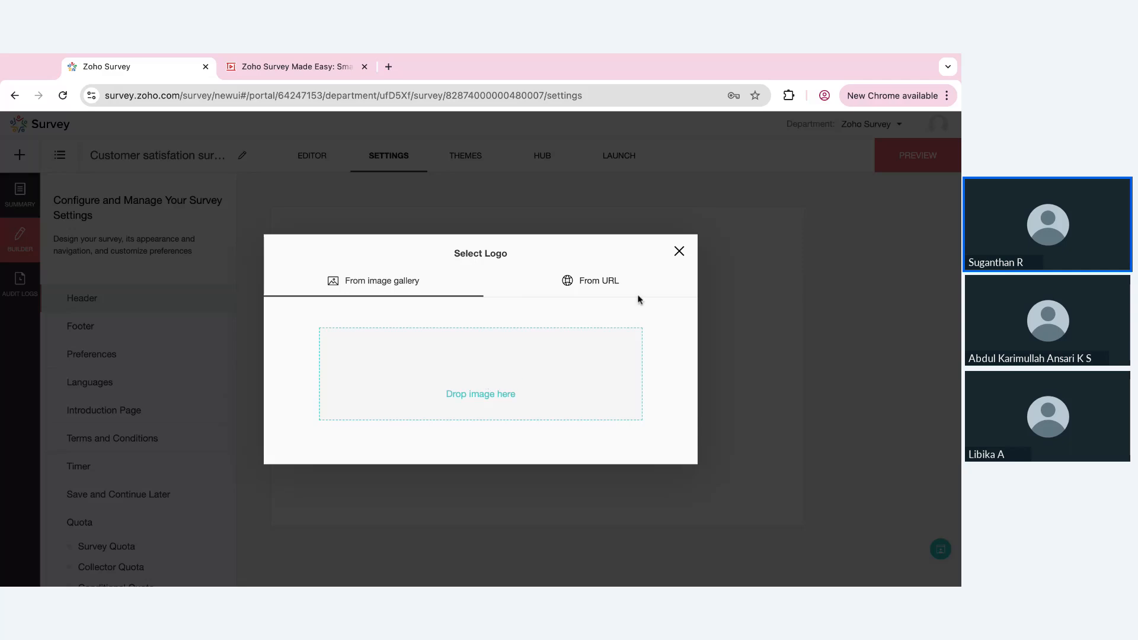
left_click(611, 281)
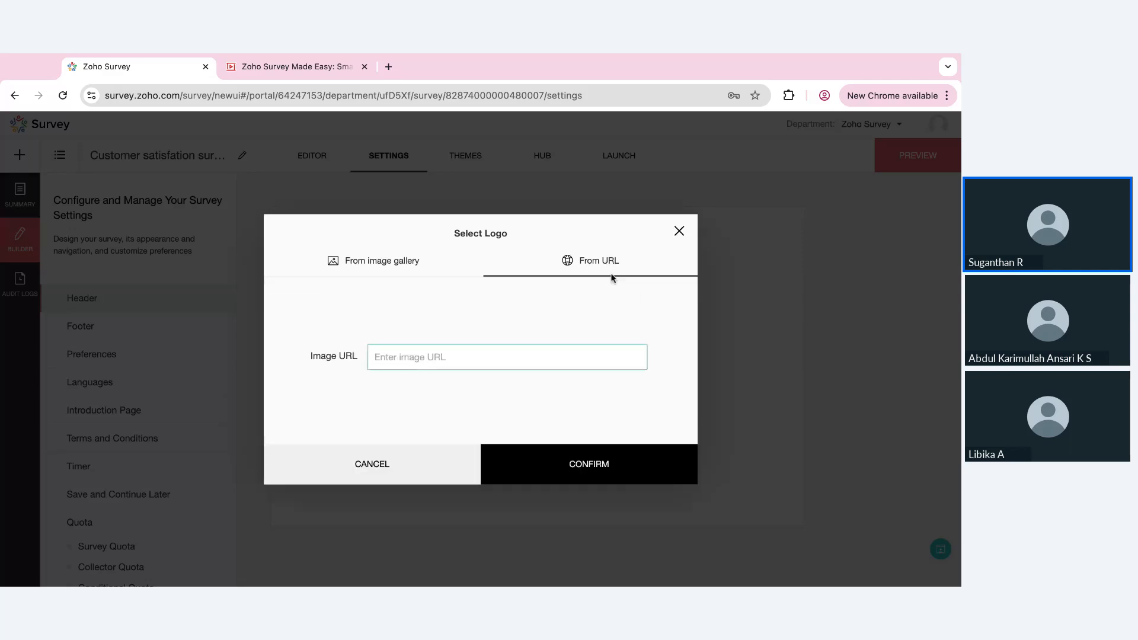
left_click(679, 230)
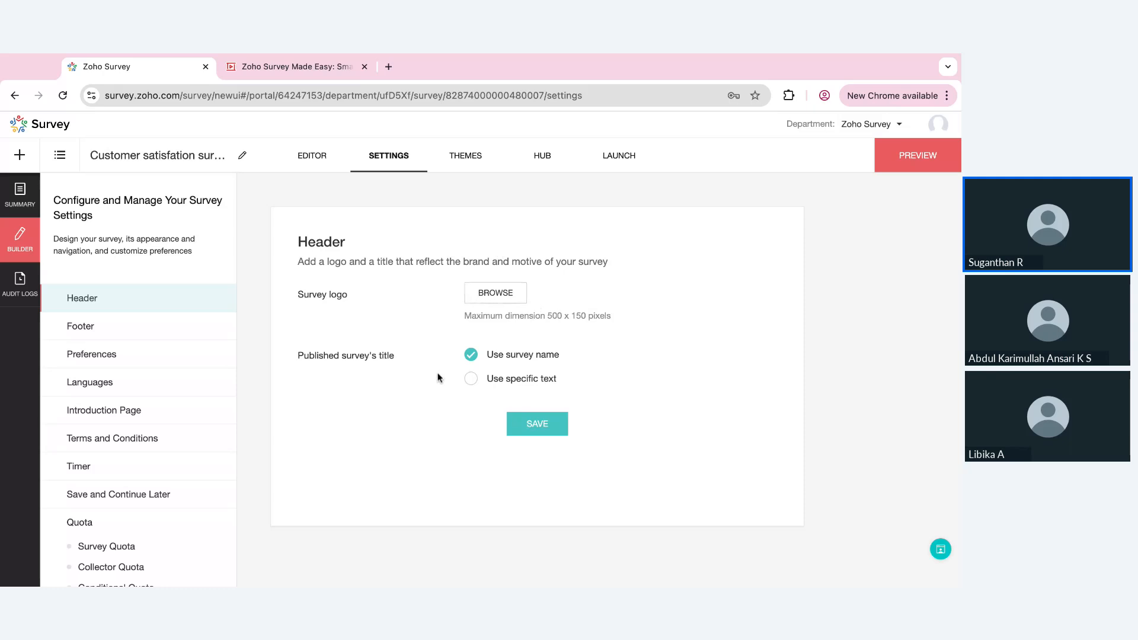
Use the specific text "Zoho" as the published survey's title and save the header
left_click(470, 378)
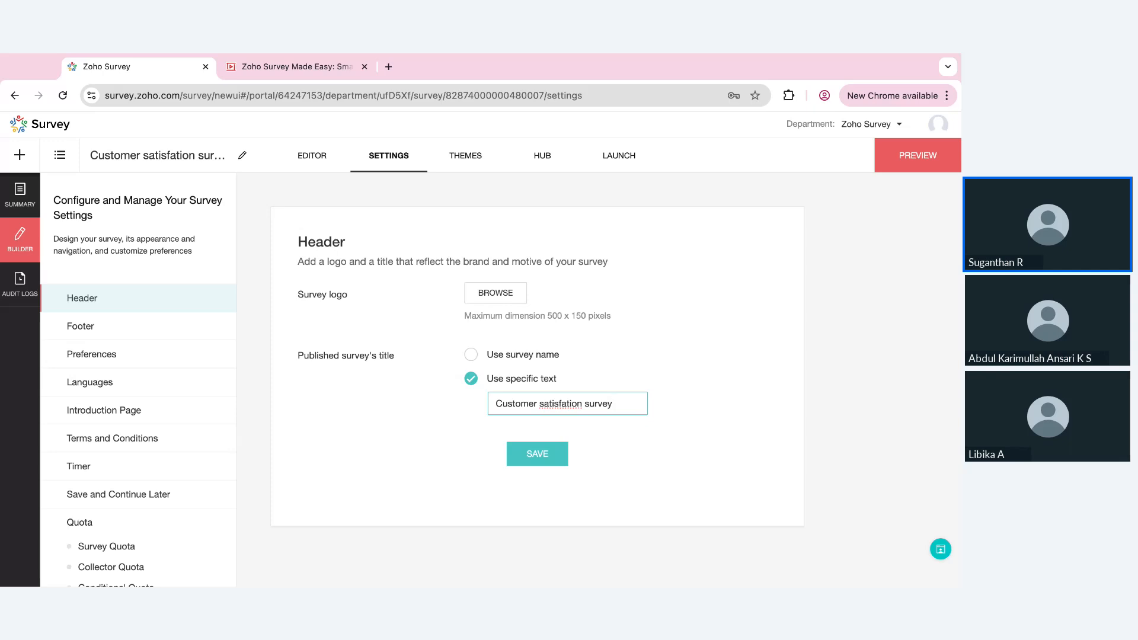
triple_click(572, 409)
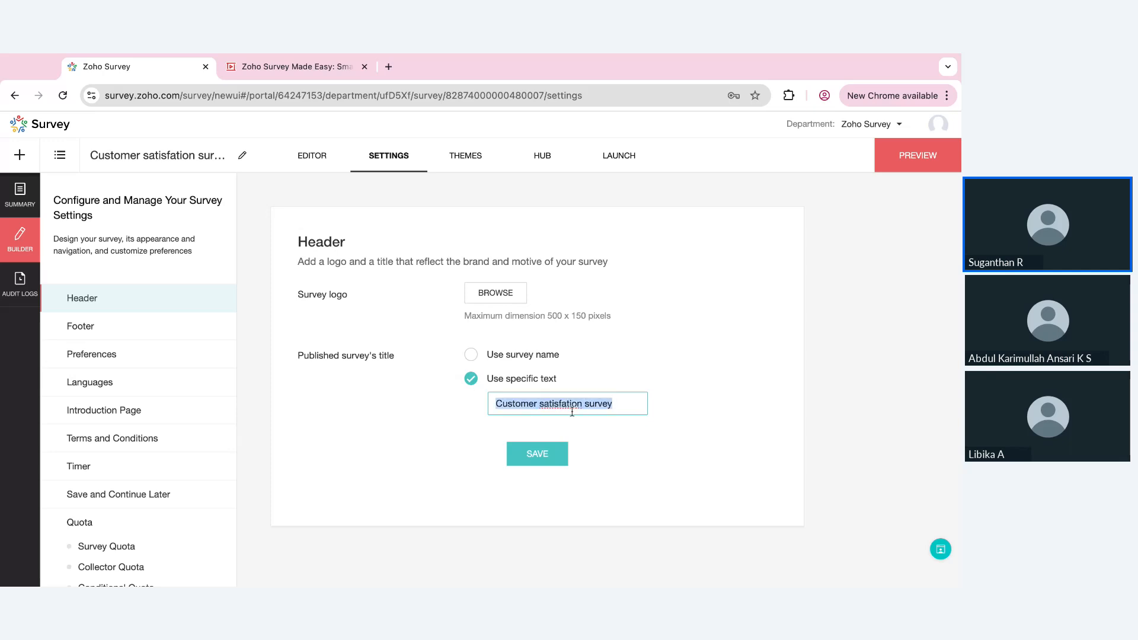
type("Zoho")
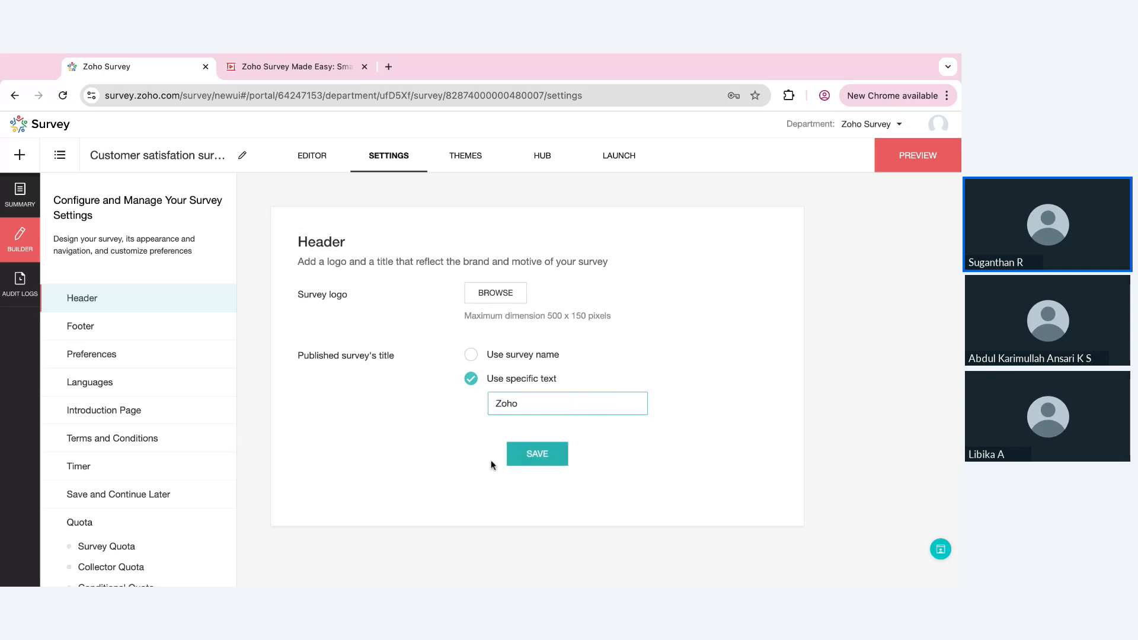
left_click(533, 461)
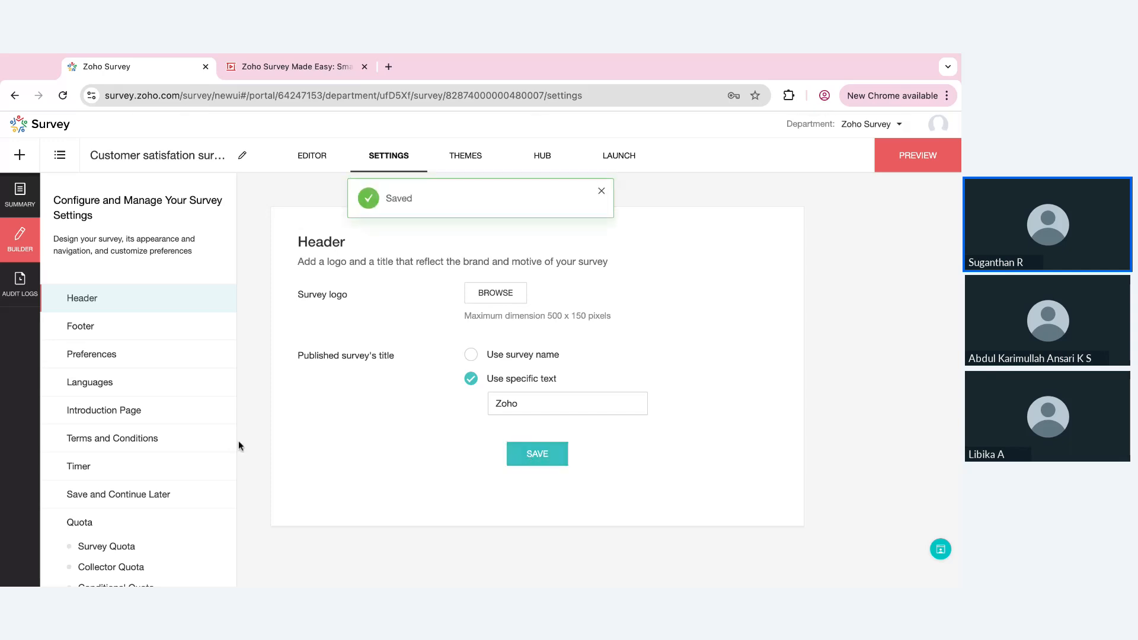
Set the survey's footer text to "Powered by Surveys" and save it
left_click(121, 326)
left_click(377, 355)
type("Pow")
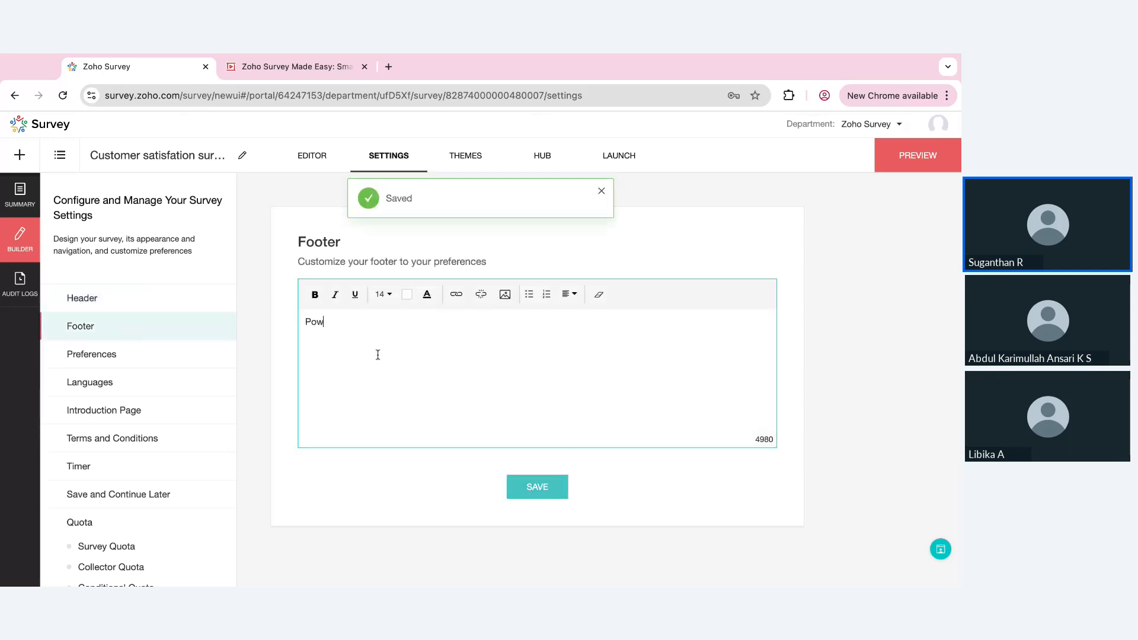
type("ered by S")
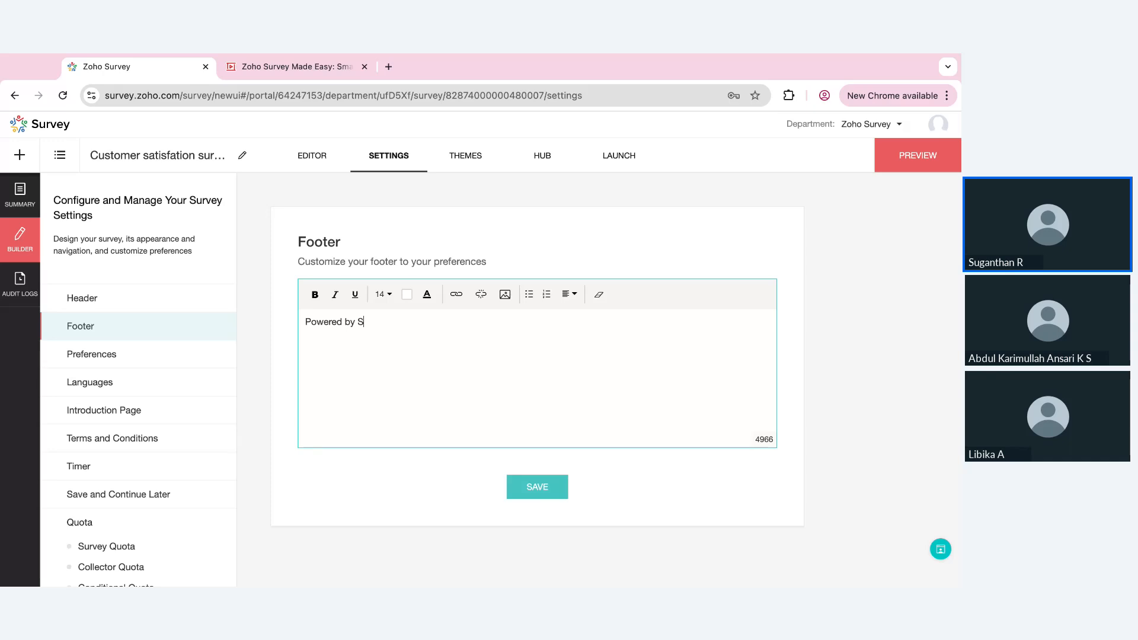
type("urveys")
left_click(551, 482)
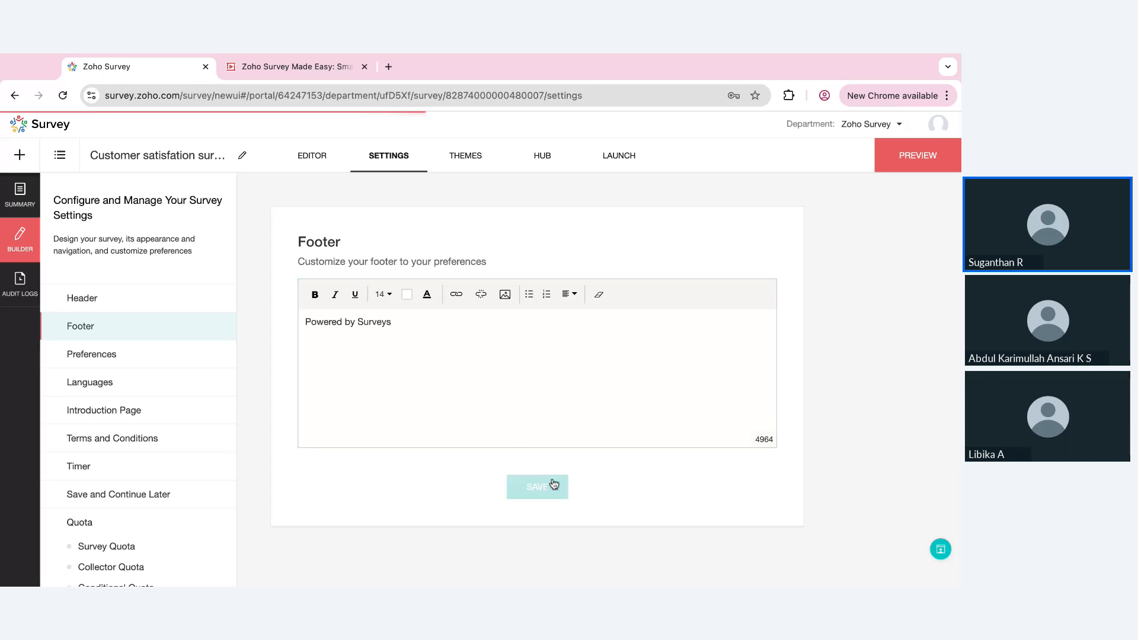
Review the survey preferences, keep only the Previous button option enabled, and save them
left_click(203, 355)
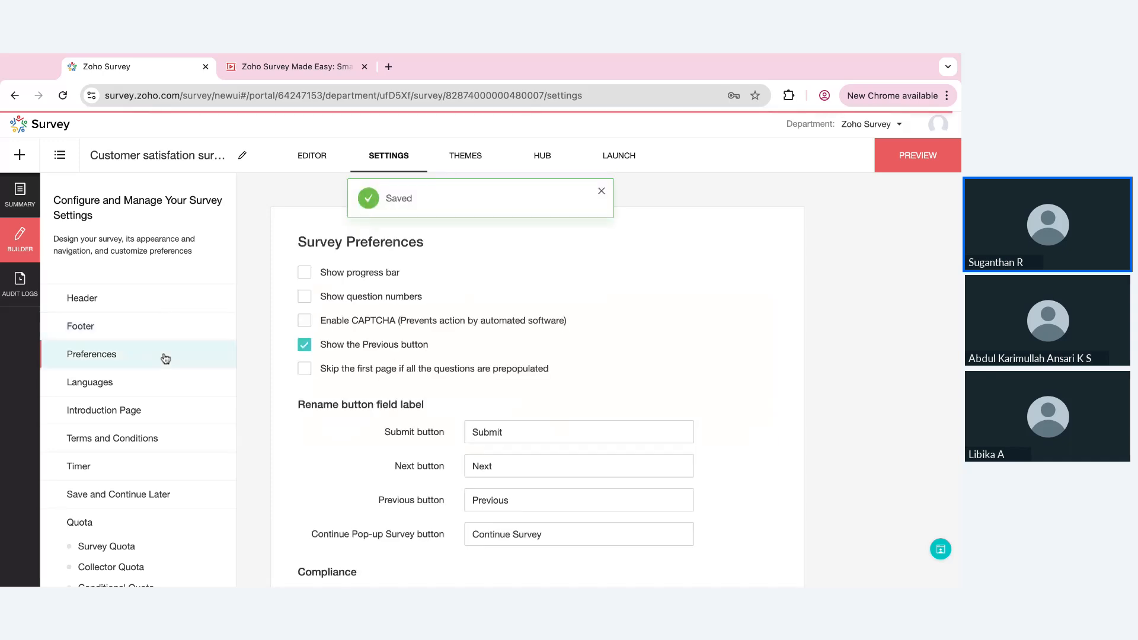
left_click(360, 272)
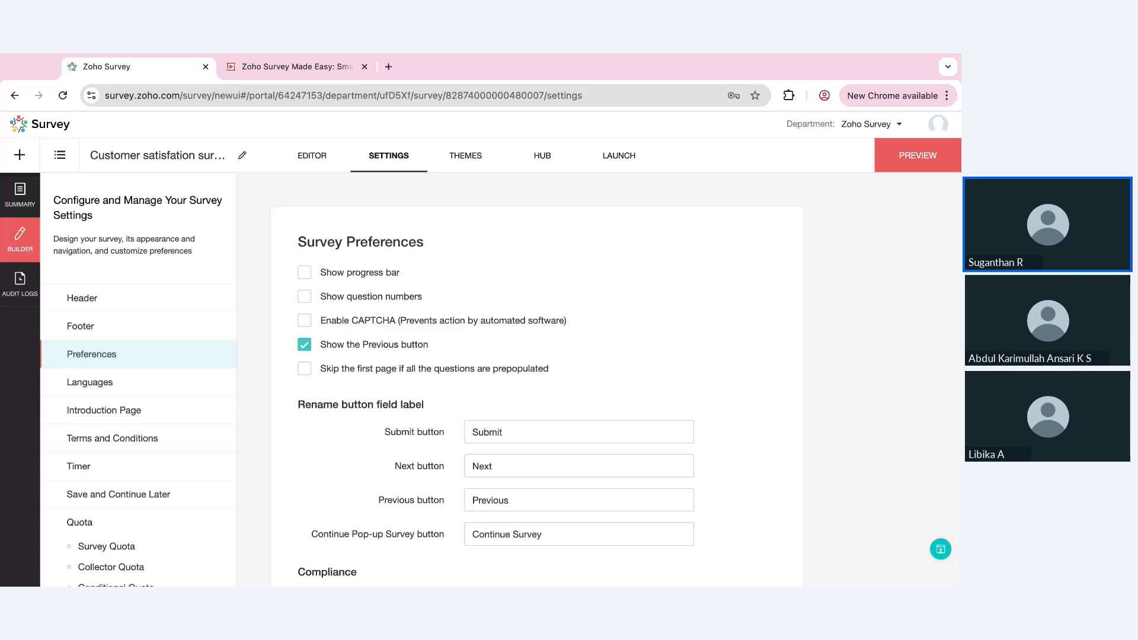
left_click(363, 322)
left_click(363, 322)
scroll(612, 397, "down", 5)
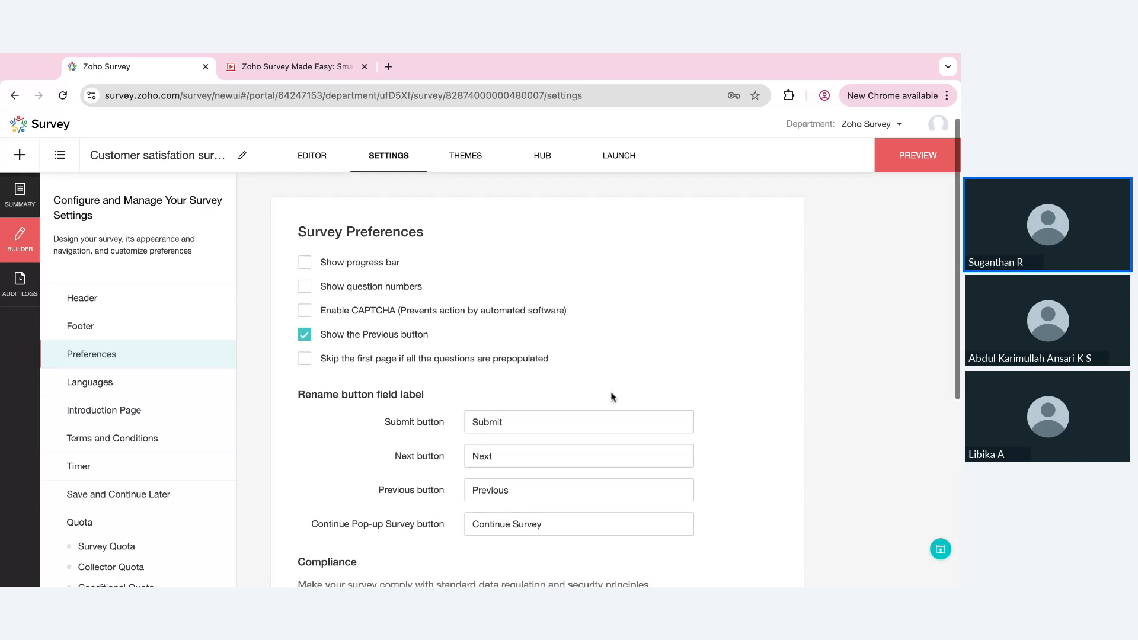
left_click(537, 527)
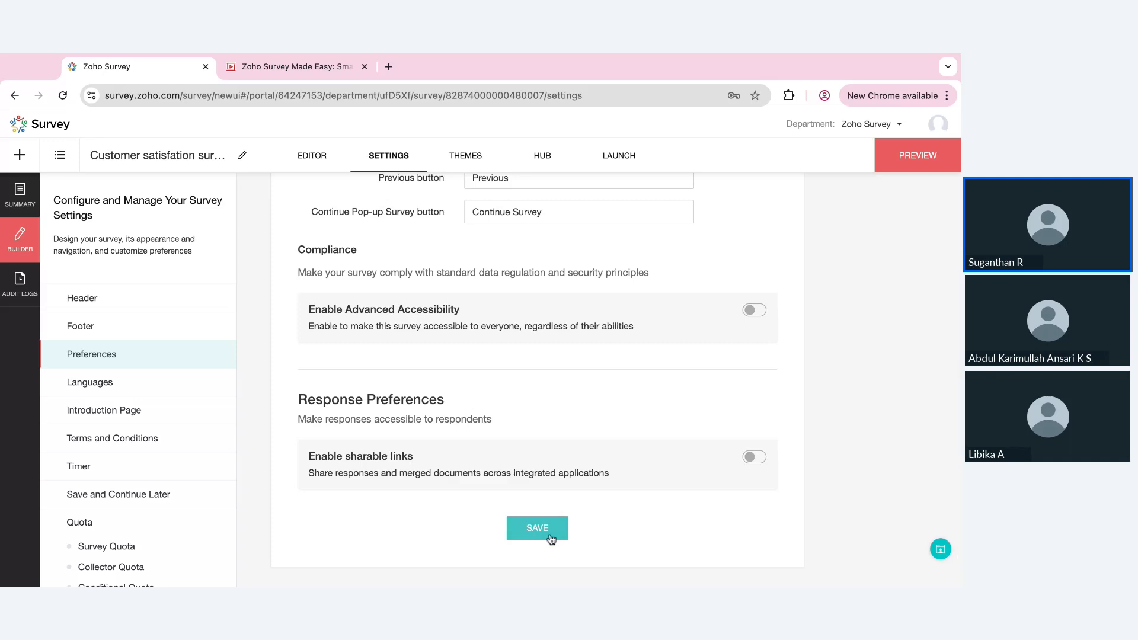
Add Arabic as a survey language in the survey's language settings
left_click(138, 392)
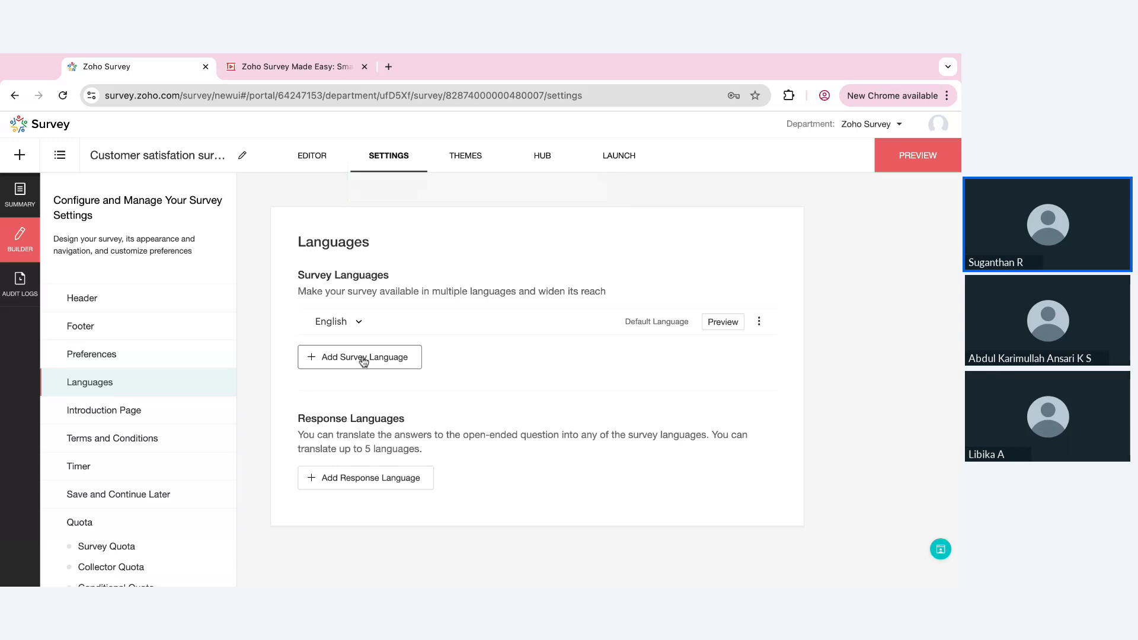
left_click(364, 359)
left_click(712, 209)
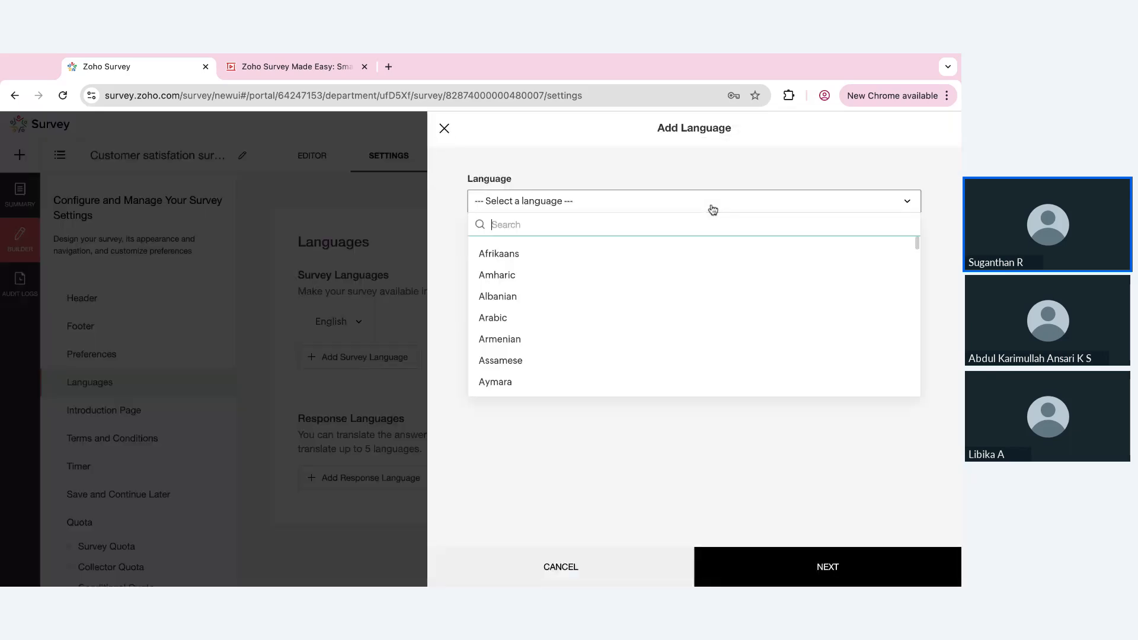
left_click(512, 321)
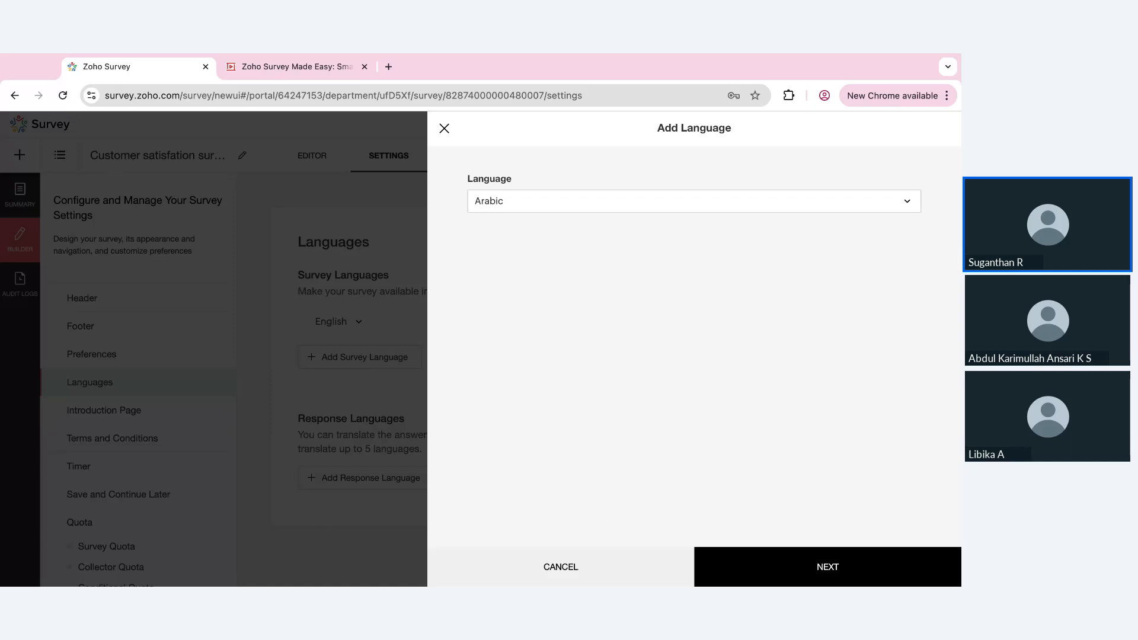
left_click(810, 574)
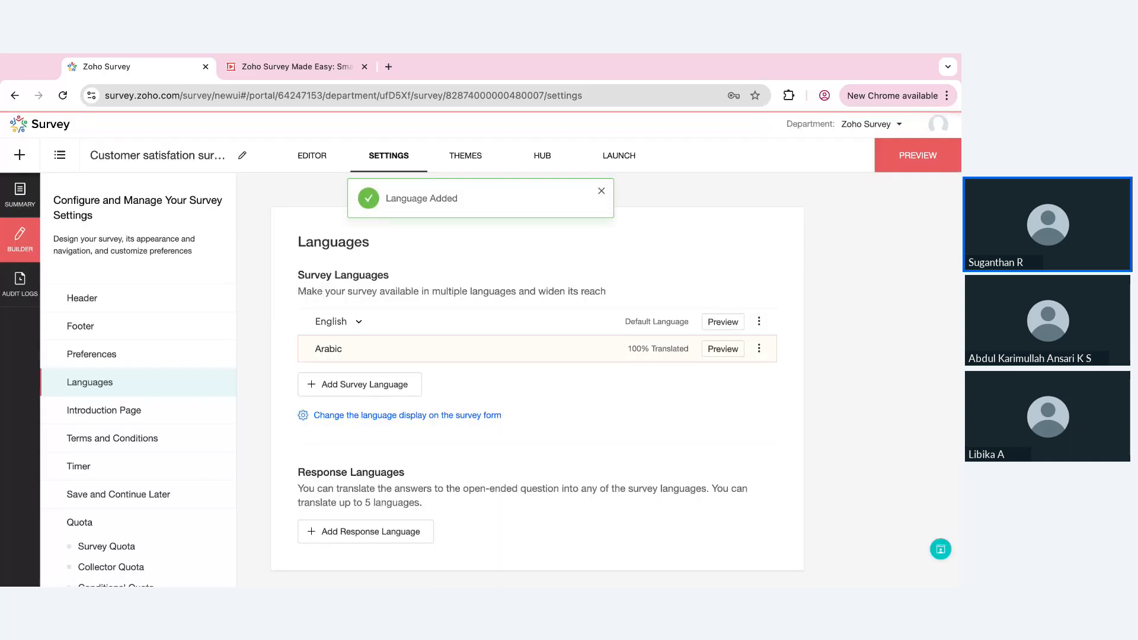
Open the Arabic translation for editing, review its translated questions and labels, and update it
left_click(759, 348)
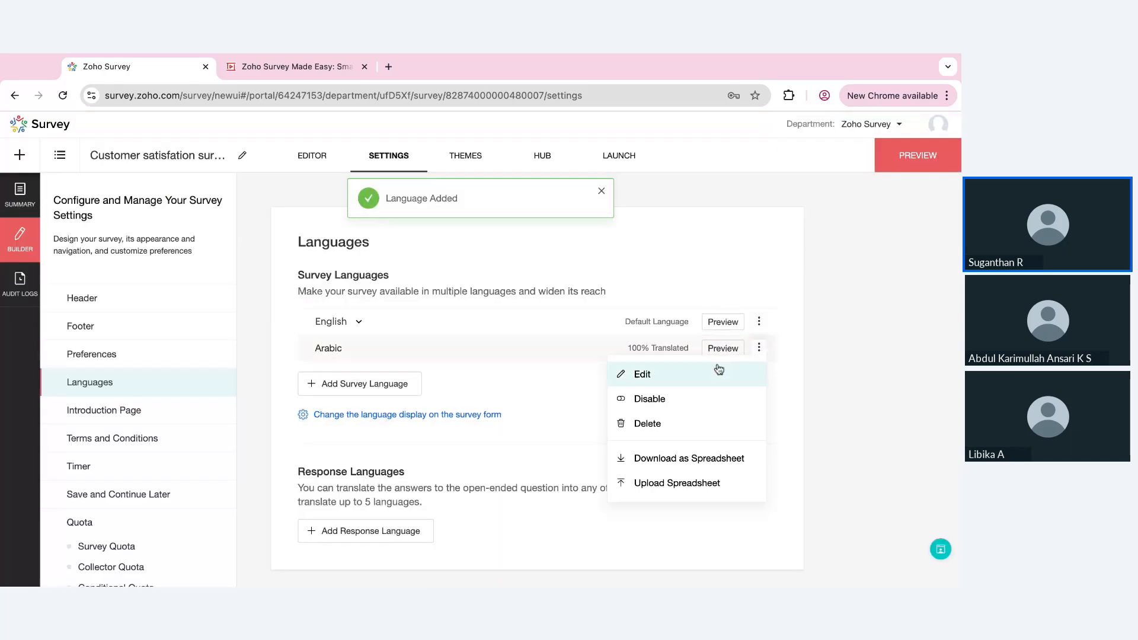
left_click(717, 370)
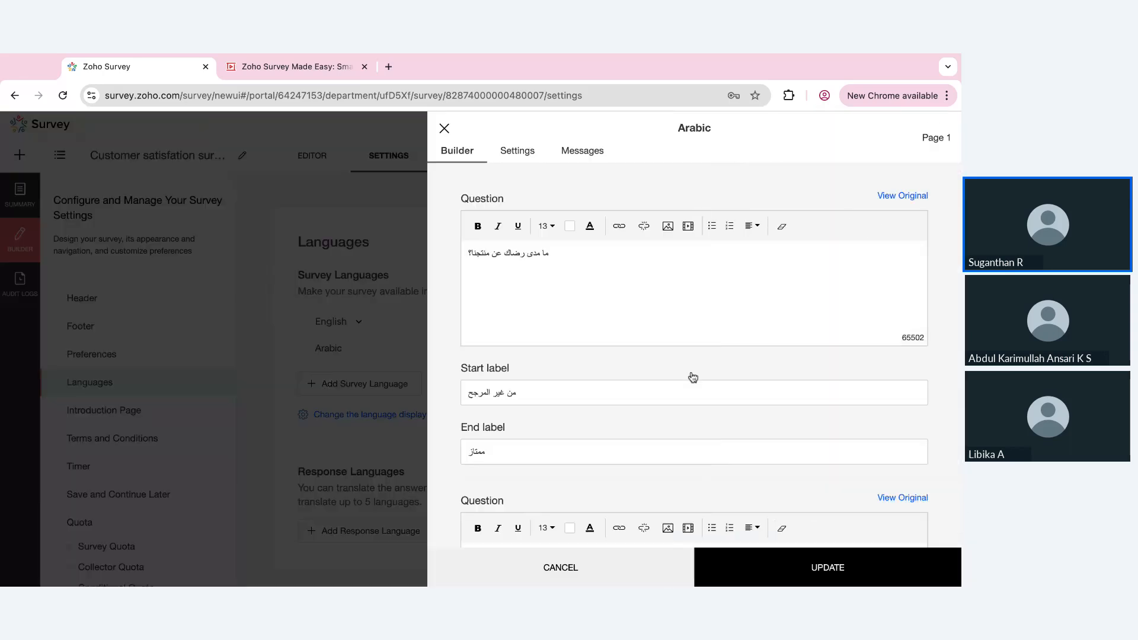
scroll(694, 356, "down", 20)
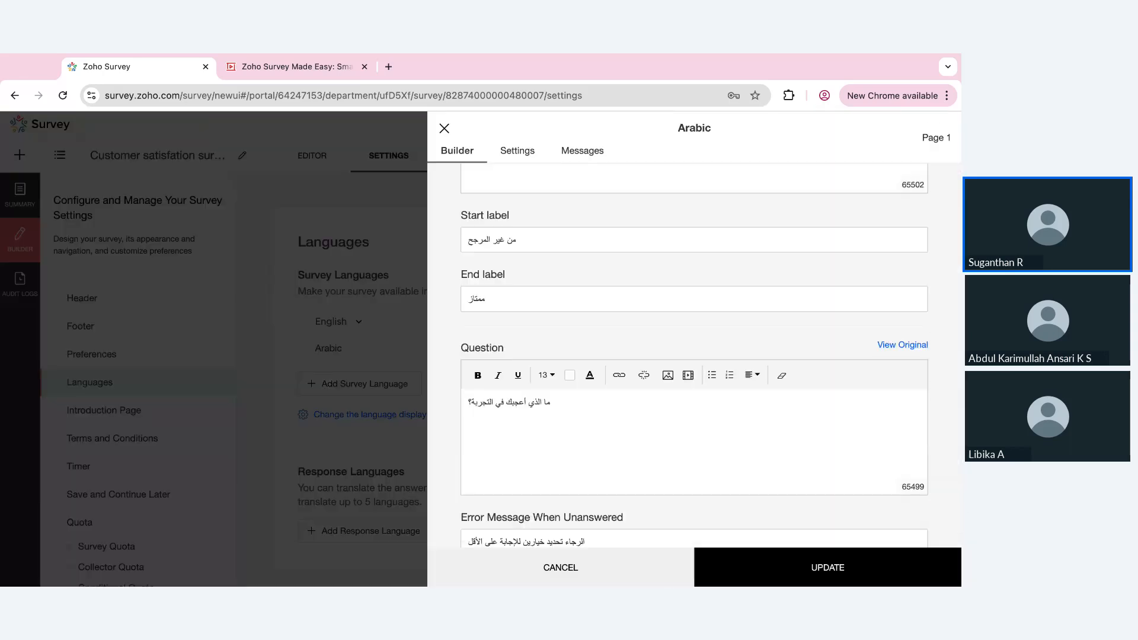
scroll(694, 356, "down", 3)
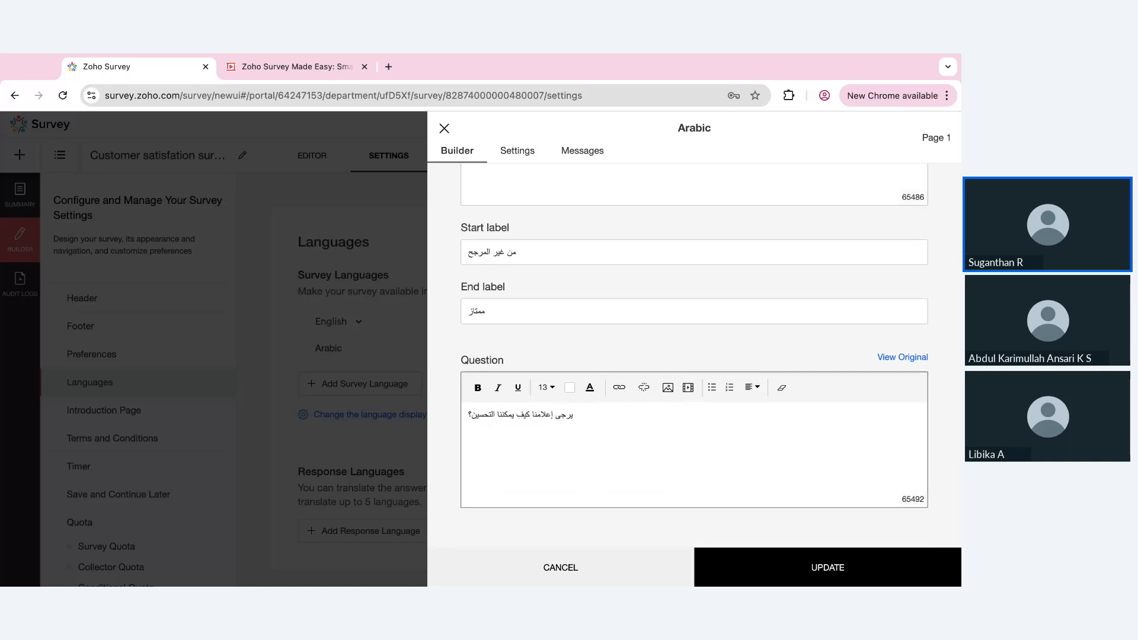
left_click(587, 415)
left_click(788, 574)
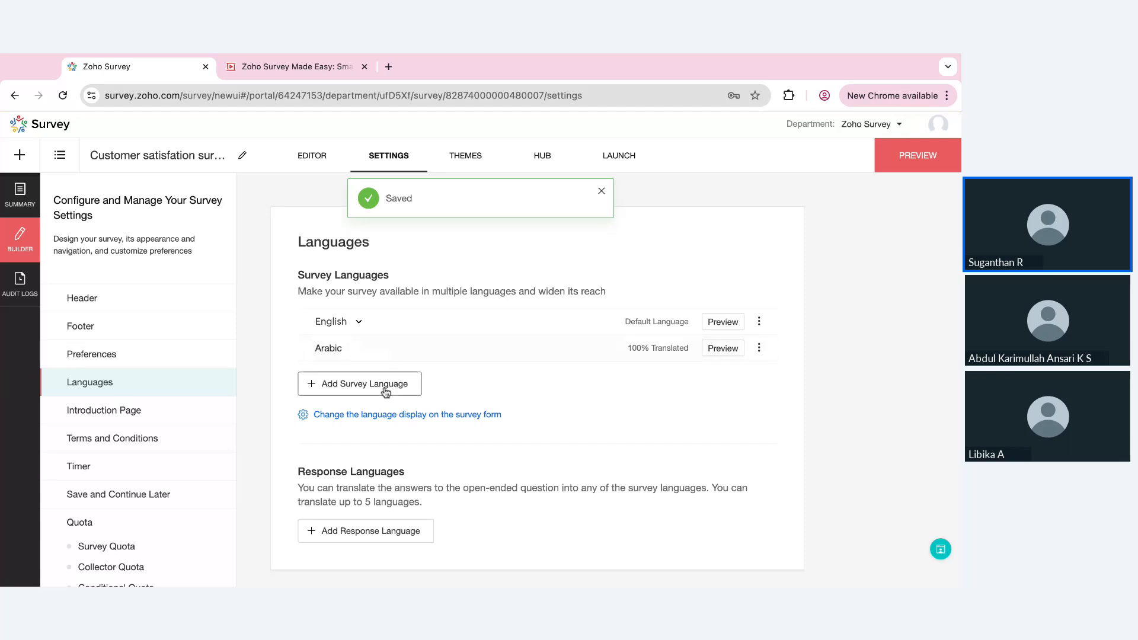
Add Hindi as another survey language, translating the survey with Google Translate
left_click(385, 391)
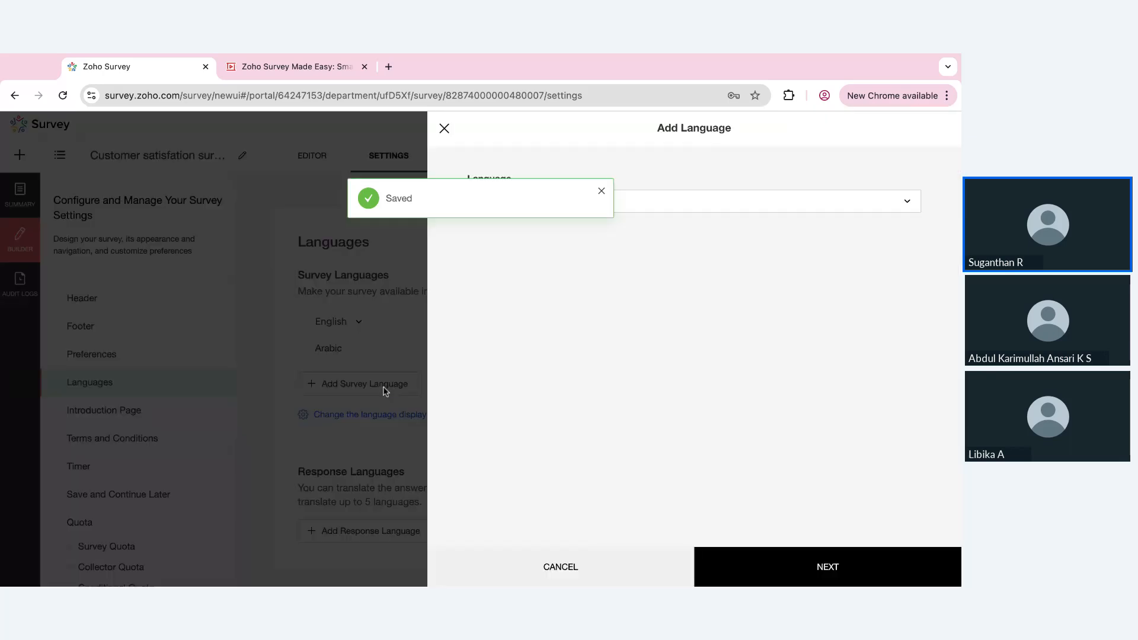
left_click(753, 210)
type("hin")
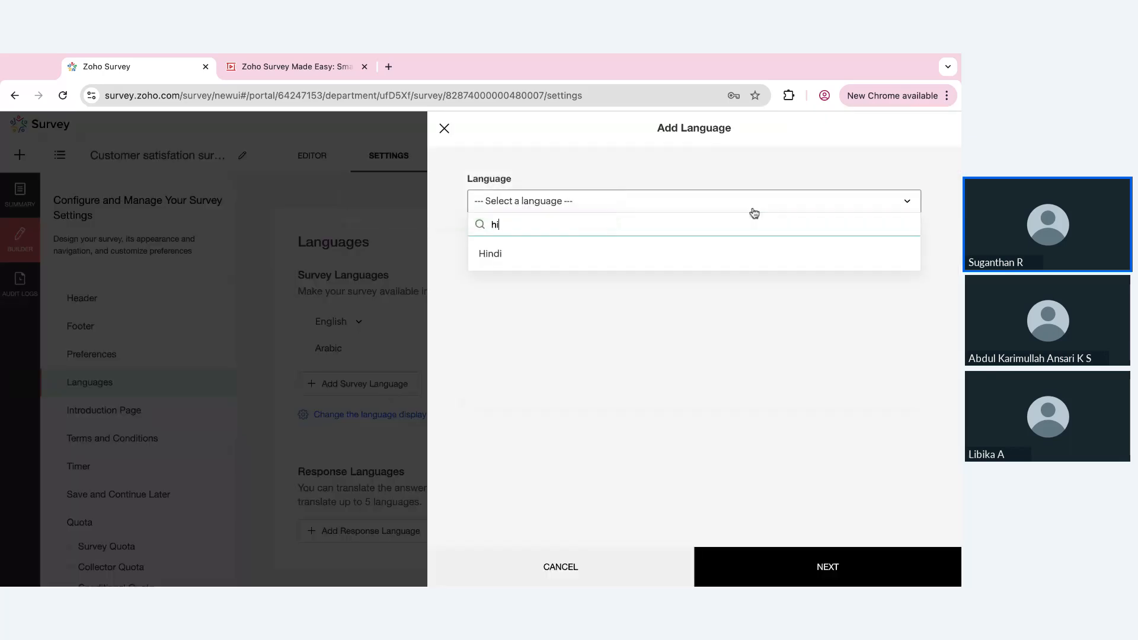
left_click(540, 262)
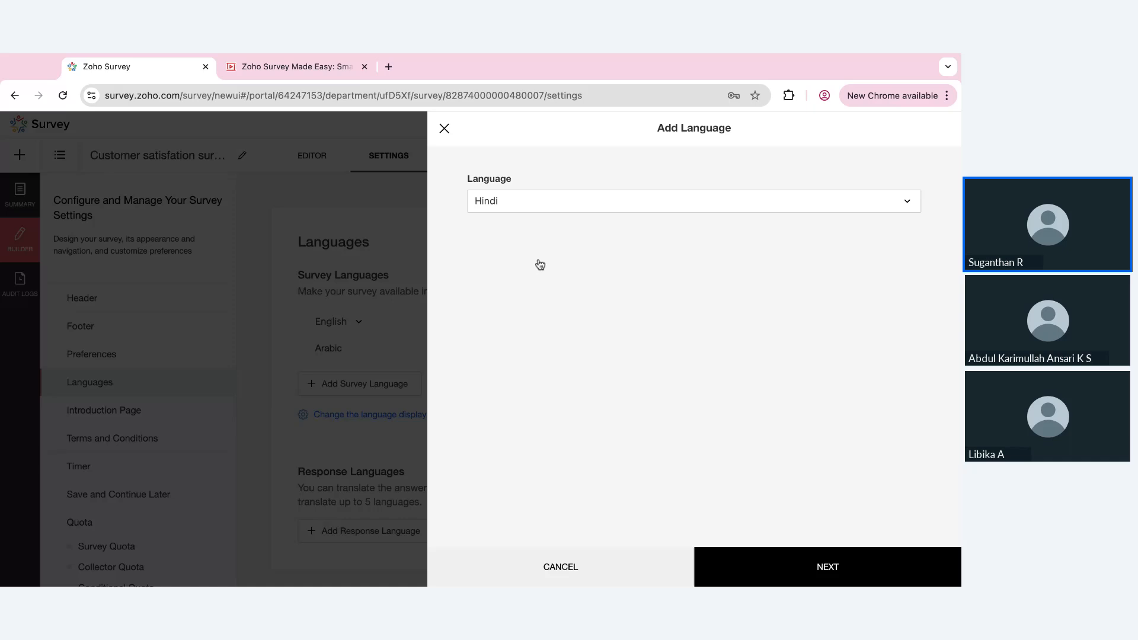
left_click(750, 561)
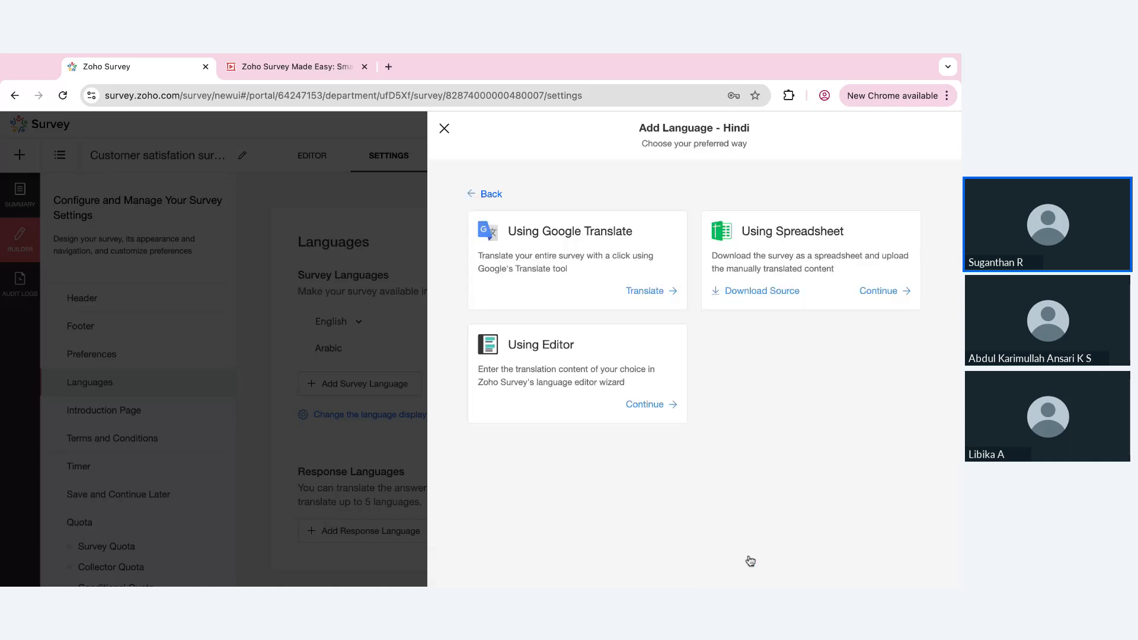
left_click(665, 296)
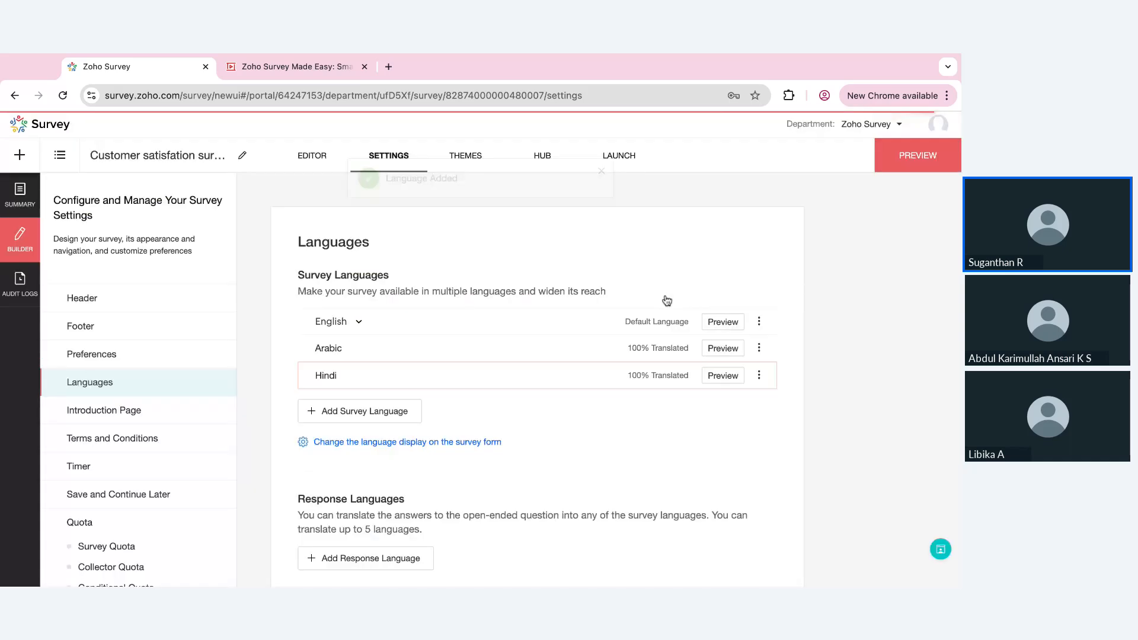
Preview the survey in Arabic from the introduction page through the Page 1 questions, and close the preview
left_click(922, 163)
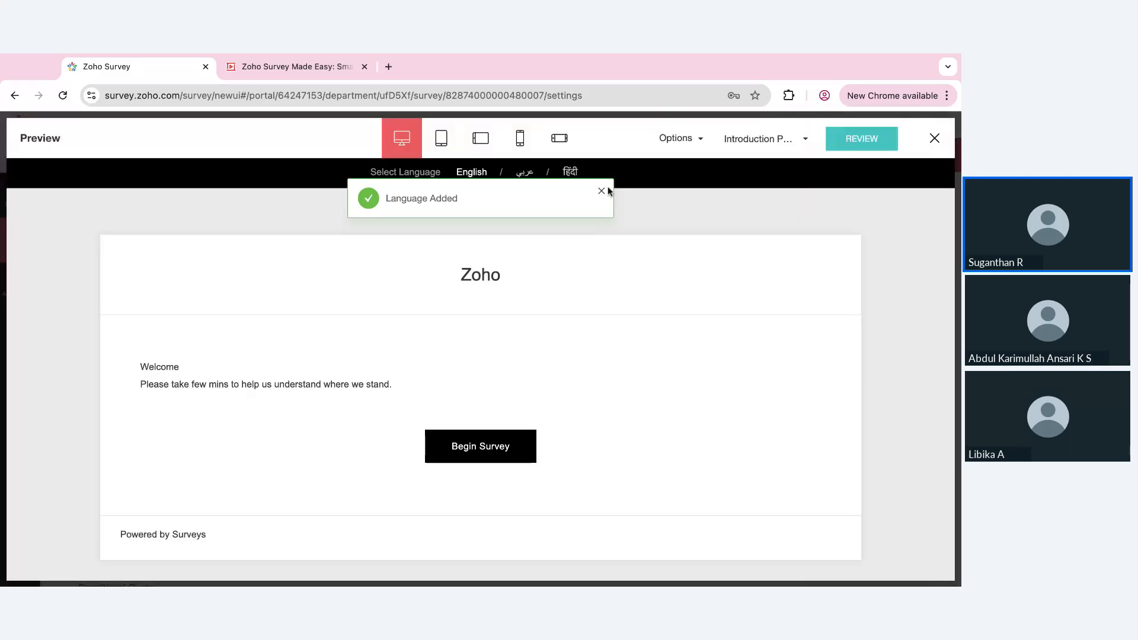
left_click(601, 192)
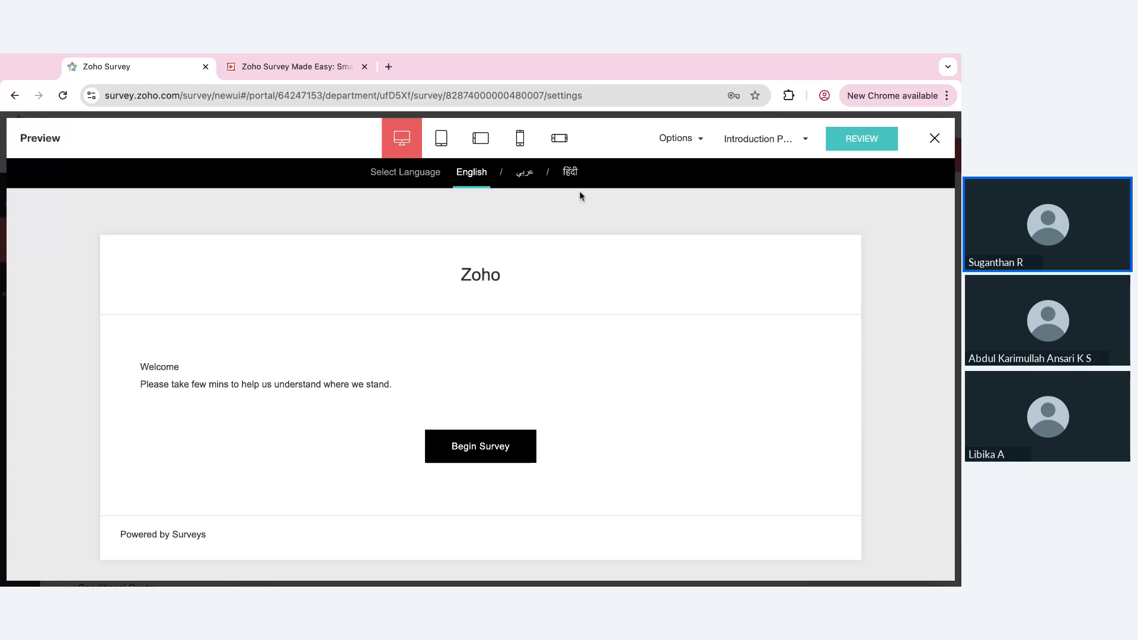
left_click(531, 180)
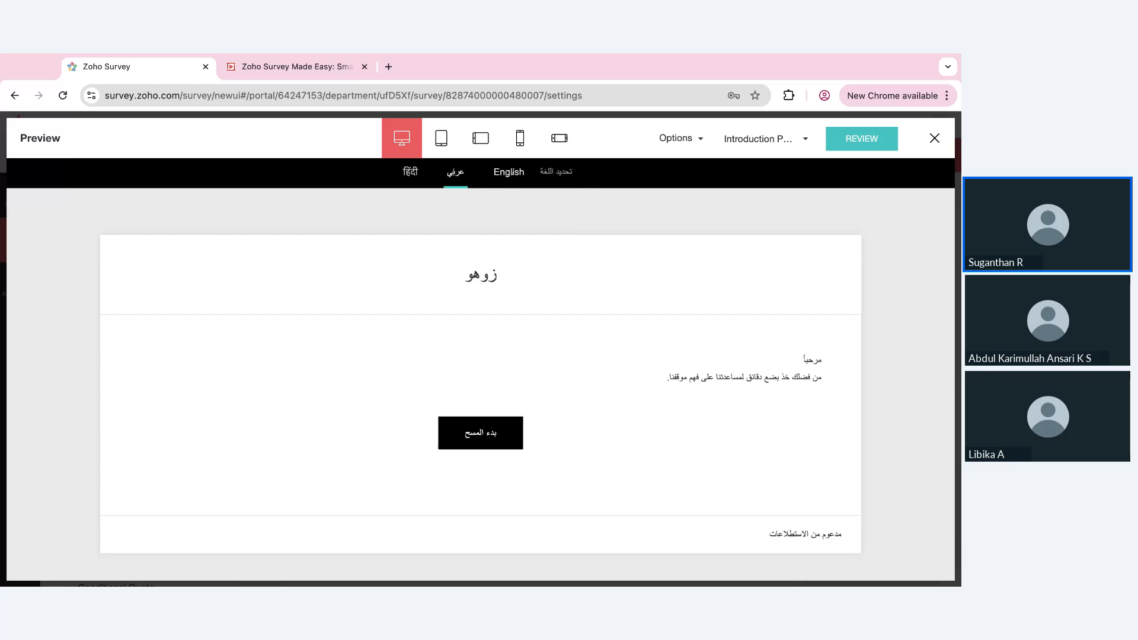
left_click(478, 436)
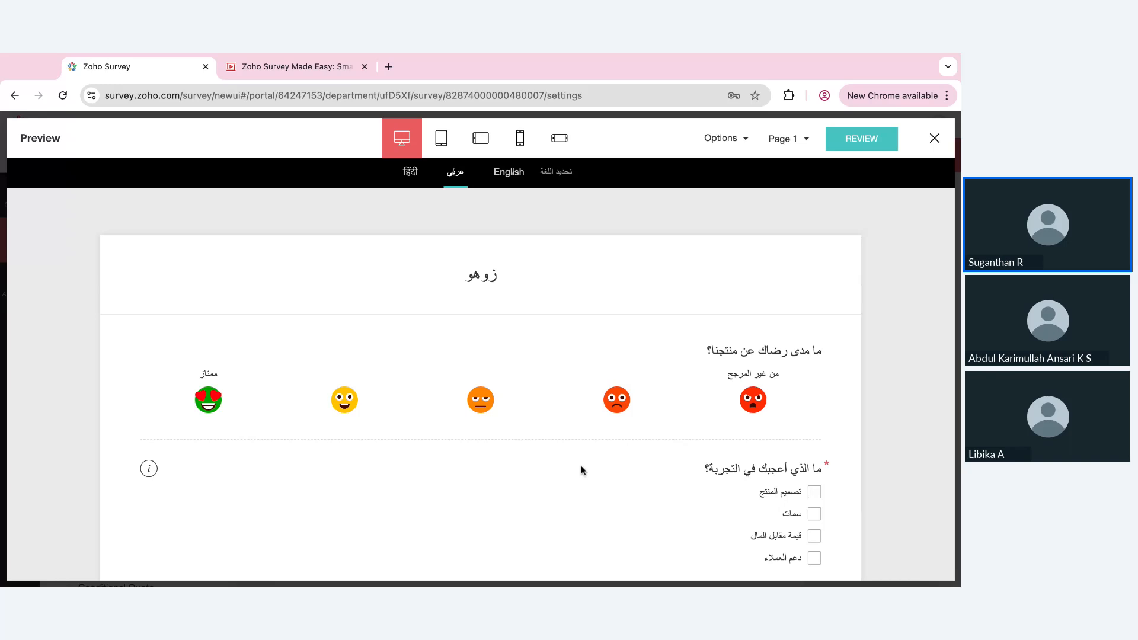
scroll(581, 465, "down", 5)
scroll(581, 464, "up", 5)
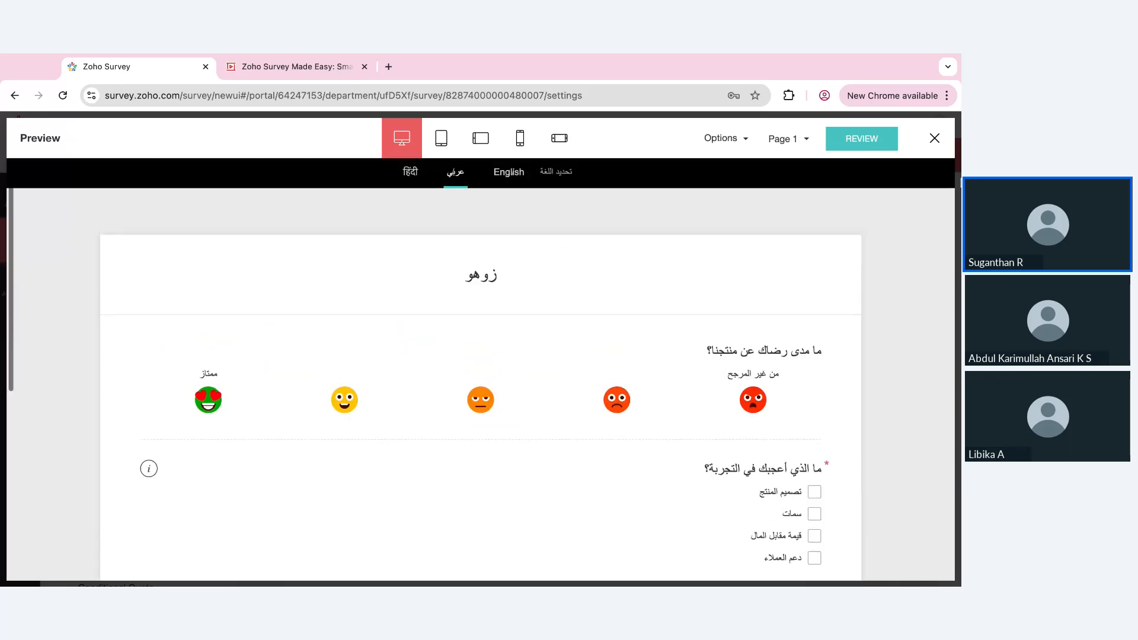
left_click(934, 139)
In the Survey End Page settings, choose the custom message "Thank you for participating in this survey!" as the default end page
scroll(129, 419, "down", 5)
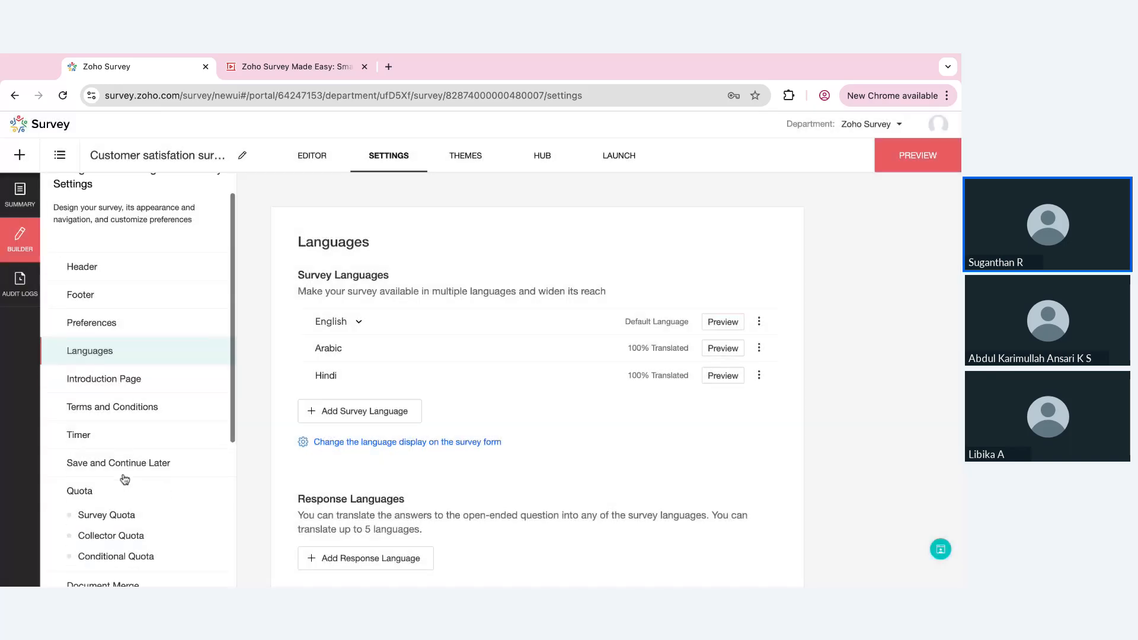
left_click(117, 378)
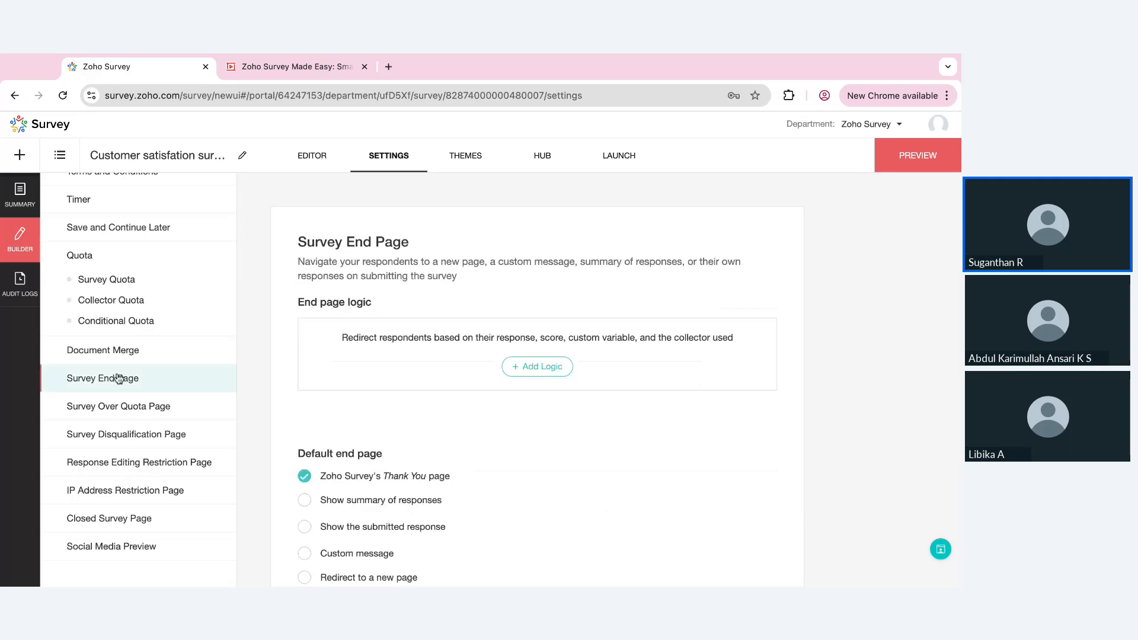
scroll(529, 528, "down", 2)
left_click(332, 503)
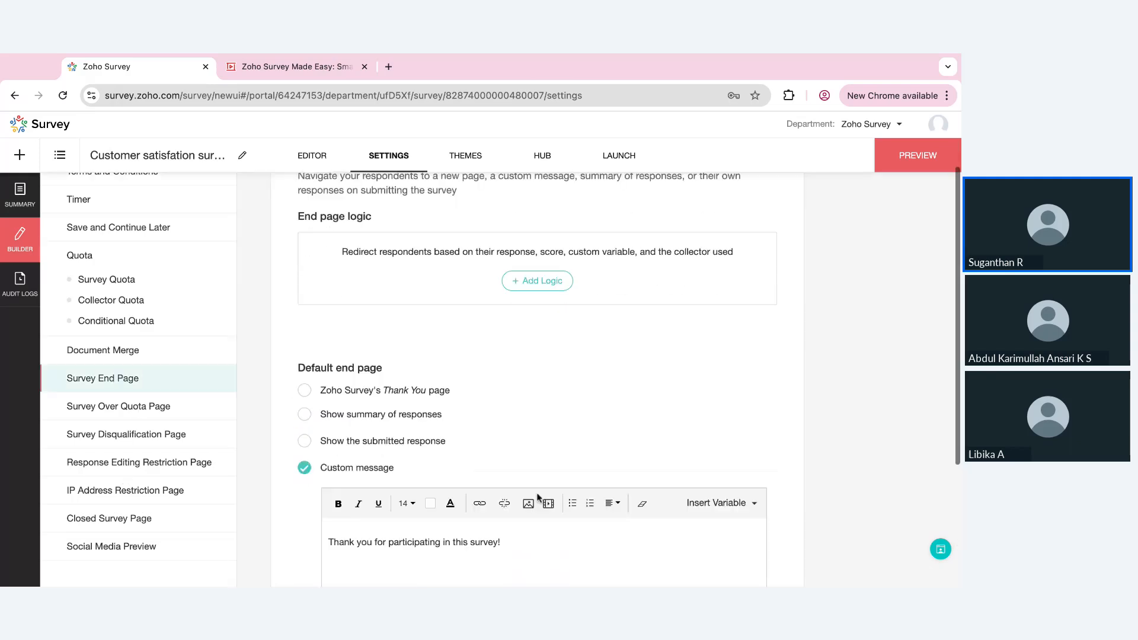
scroll(535, 497, "down", 2)
scroll(538, 497, "down", 1)
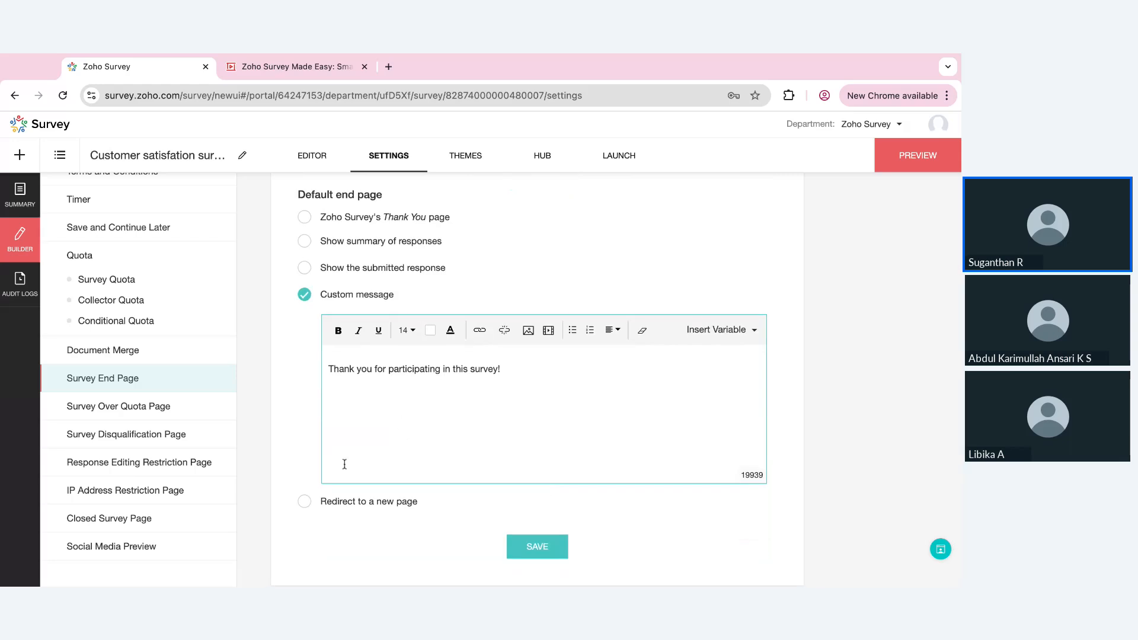
Try the redirect, submitted response and response summary options for the default end page, and return to the custom message
left_click(305, 503)
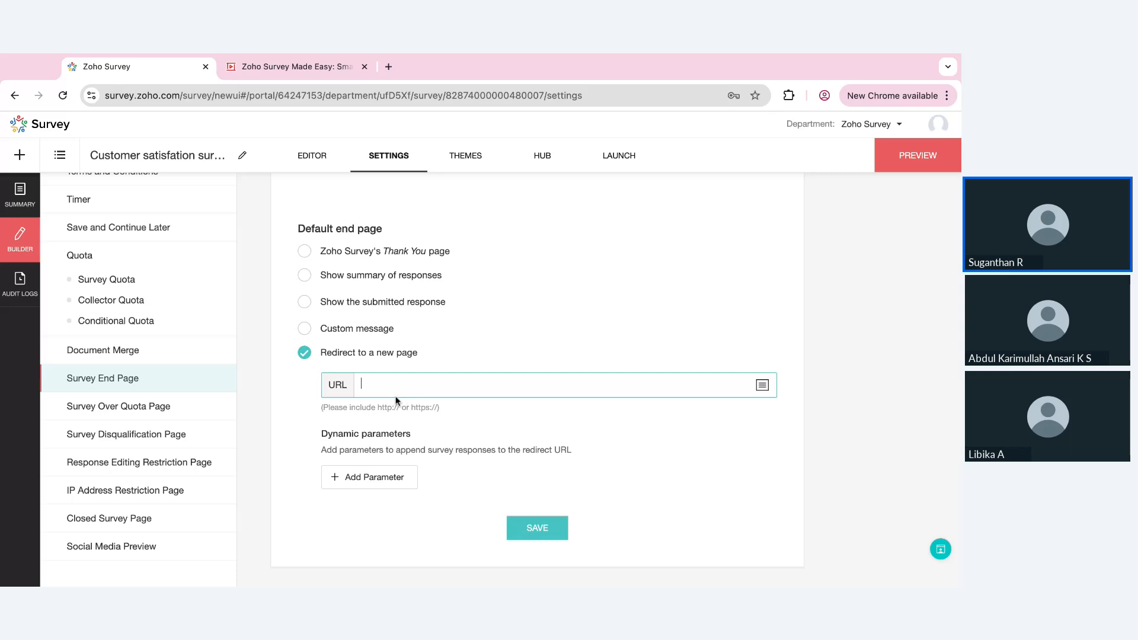
left_click(366, 302)
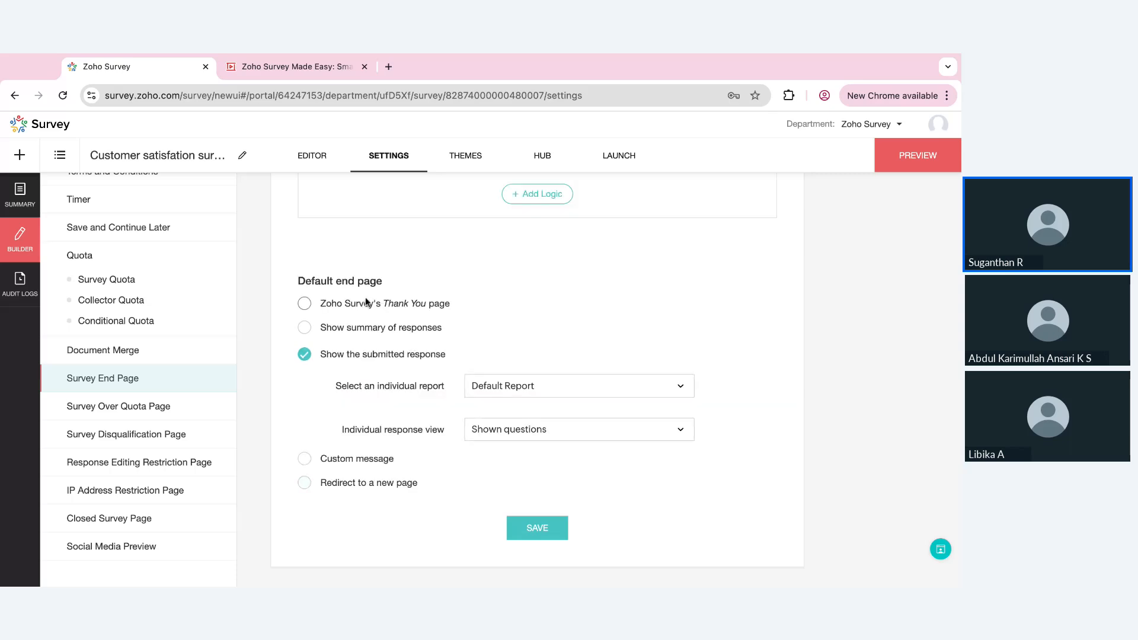
left_click(351, 326)
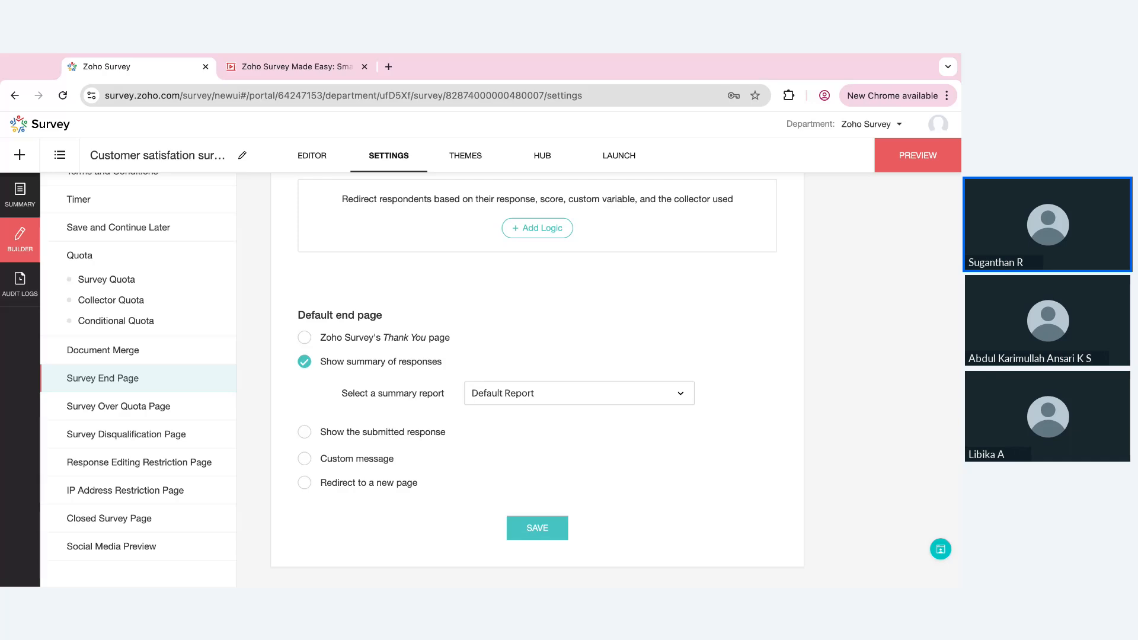
scroll(351, 338, "up", 2)
scroll(350, 338, "down", 2)
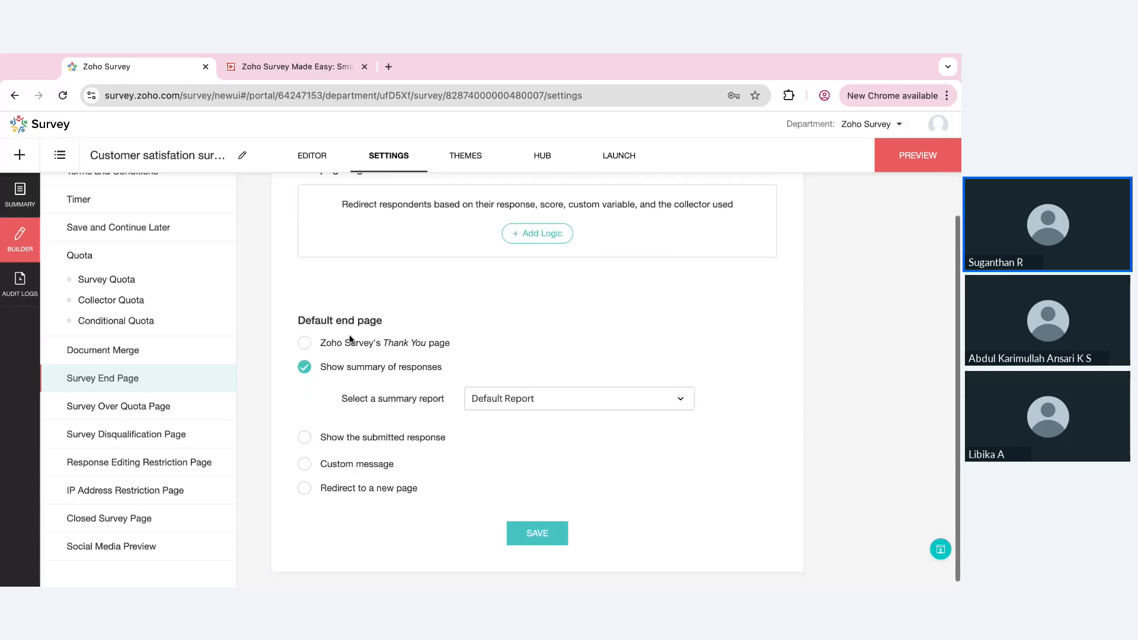
left_click(326, 463)
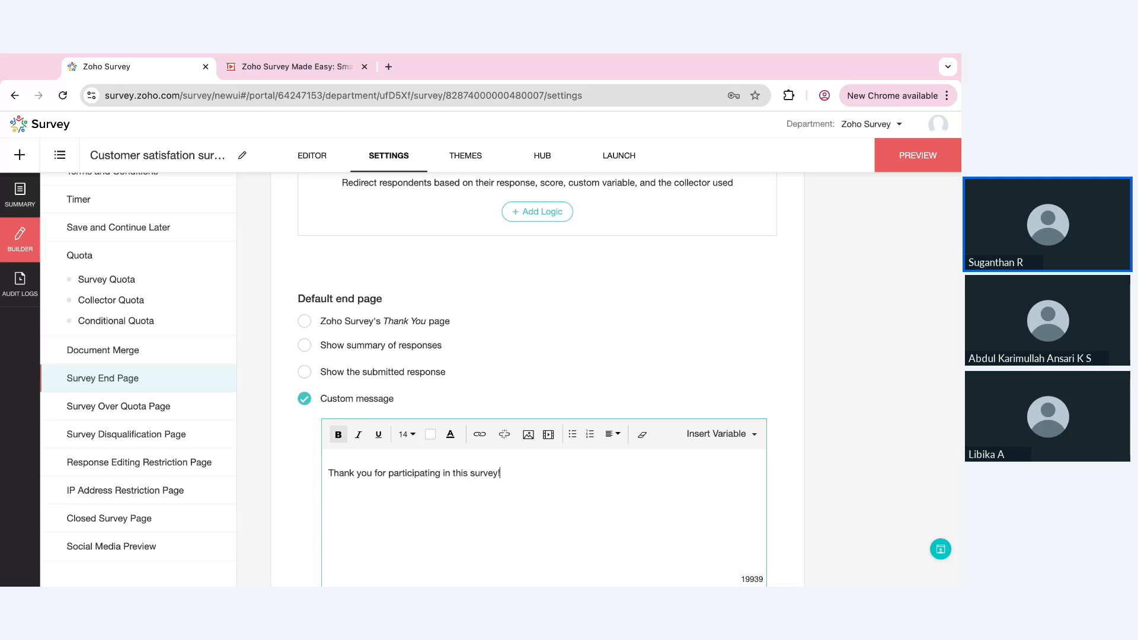
Add an end page logic rule whose condition is "How satisfied are you with our product?" greater than 3
scroll(537, 213, "up", 3)
left_click(539, 214)
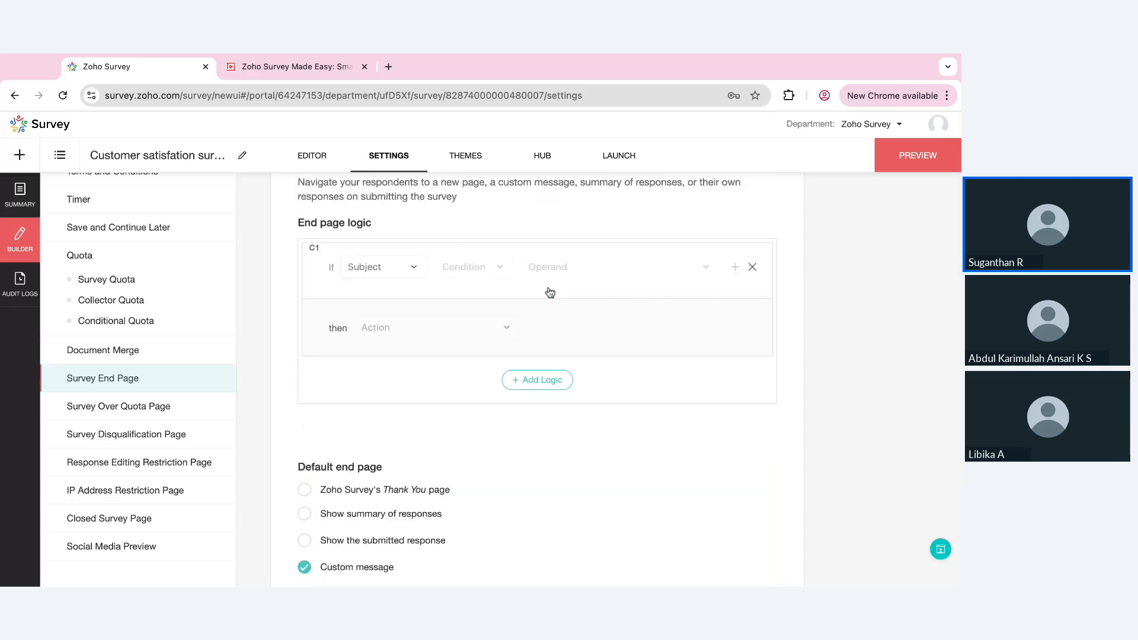
left_click(387, 280)
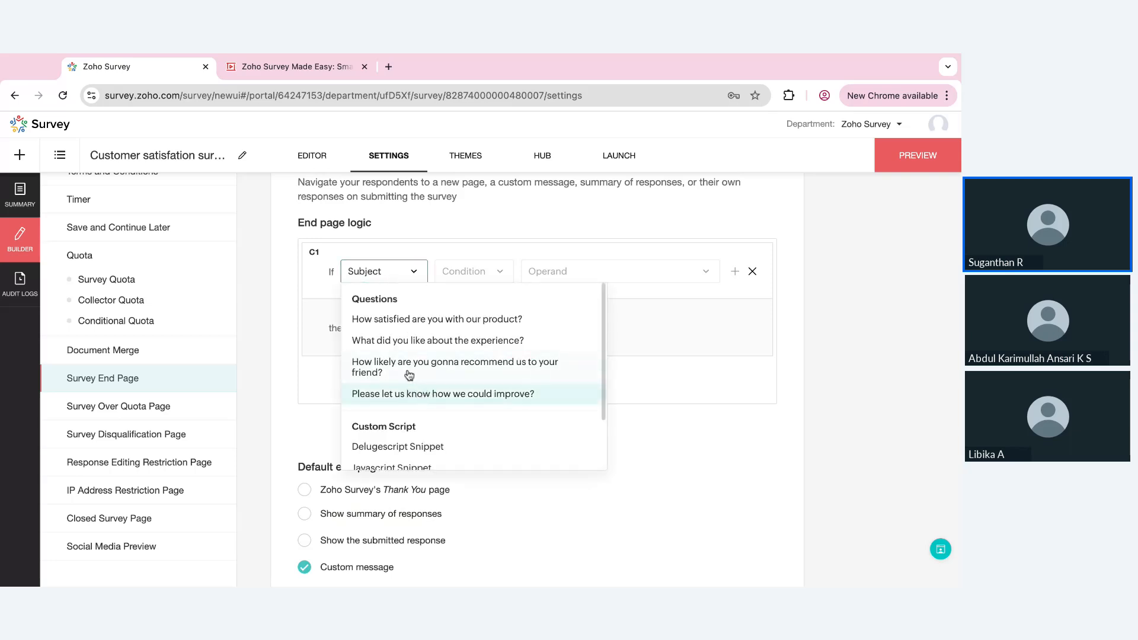
left_click(440, 326)
left_click(498, 274)
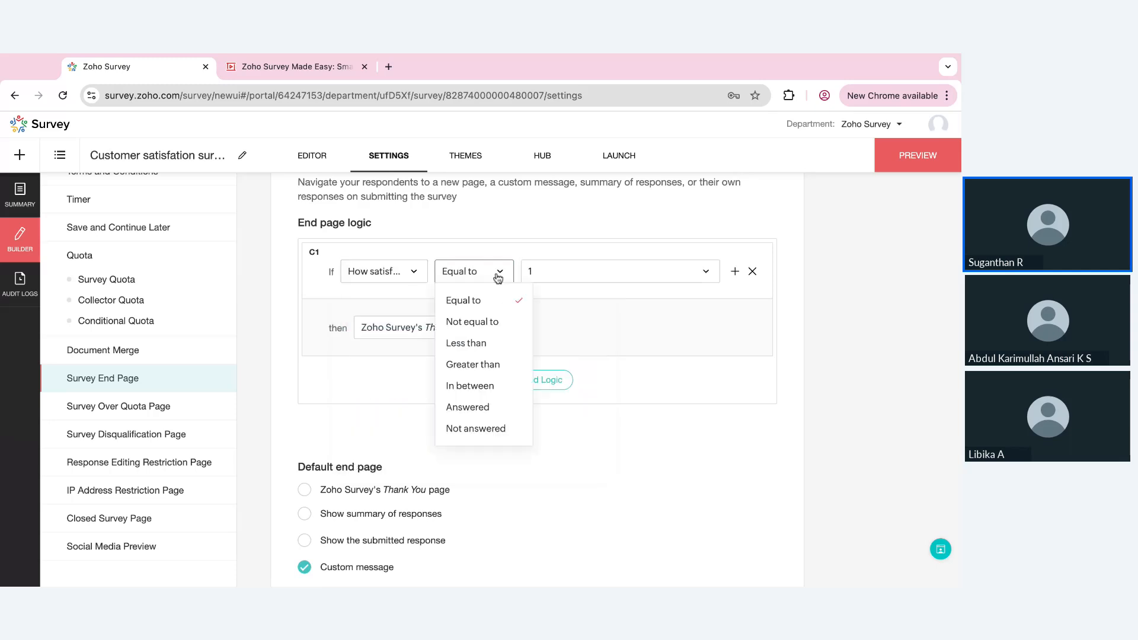
left_click(471, 364)
left_click(589, 279)
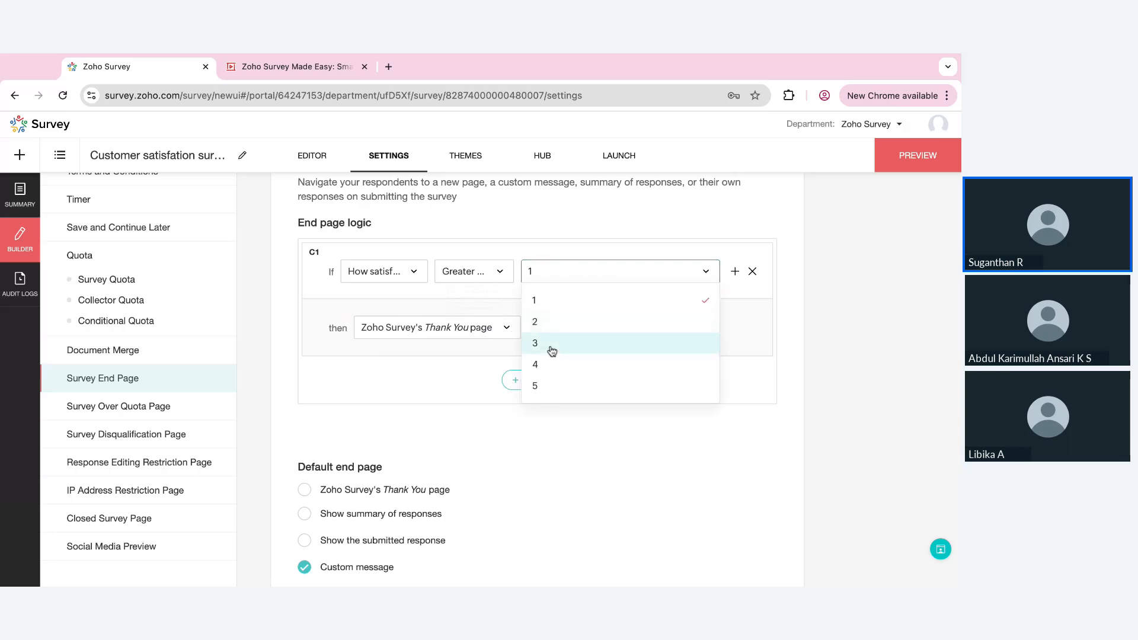
left_click(549, 343)
Set the rule's action to the custom message "Thank you for participating in this survey!" and save the end page settings
left_click(493, 333)
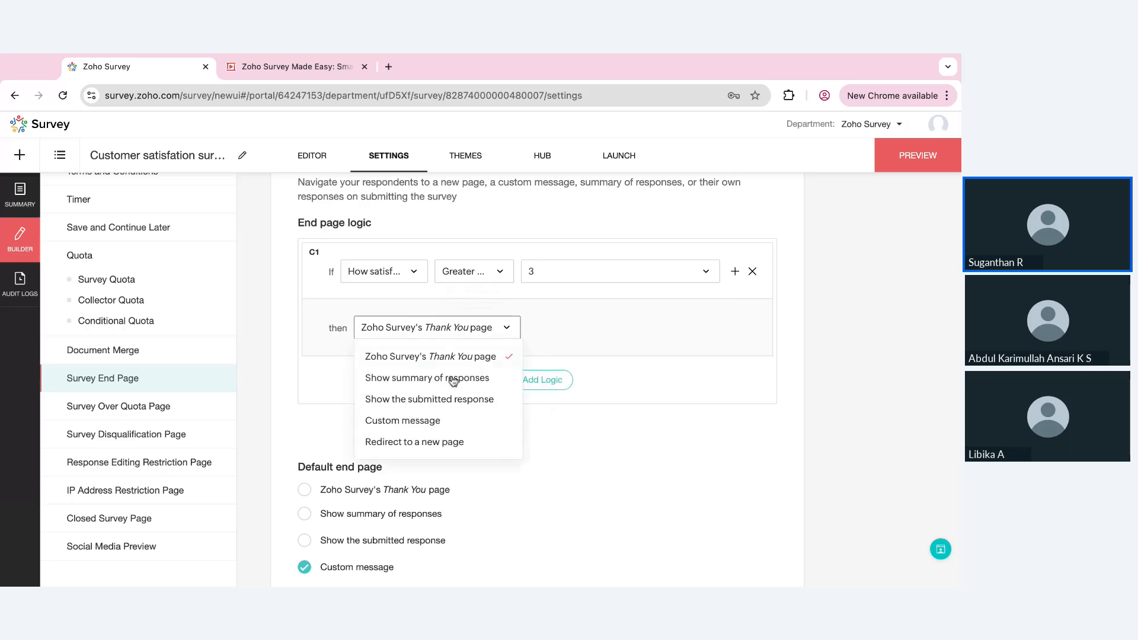
left_click(411, 442)
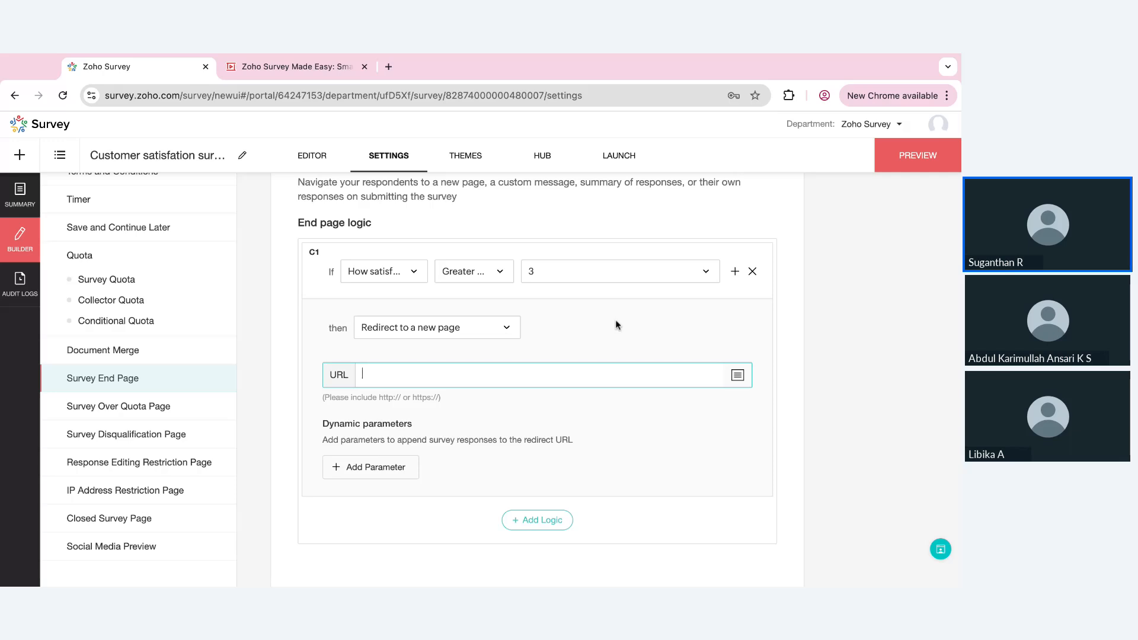
left_click(507, 330)
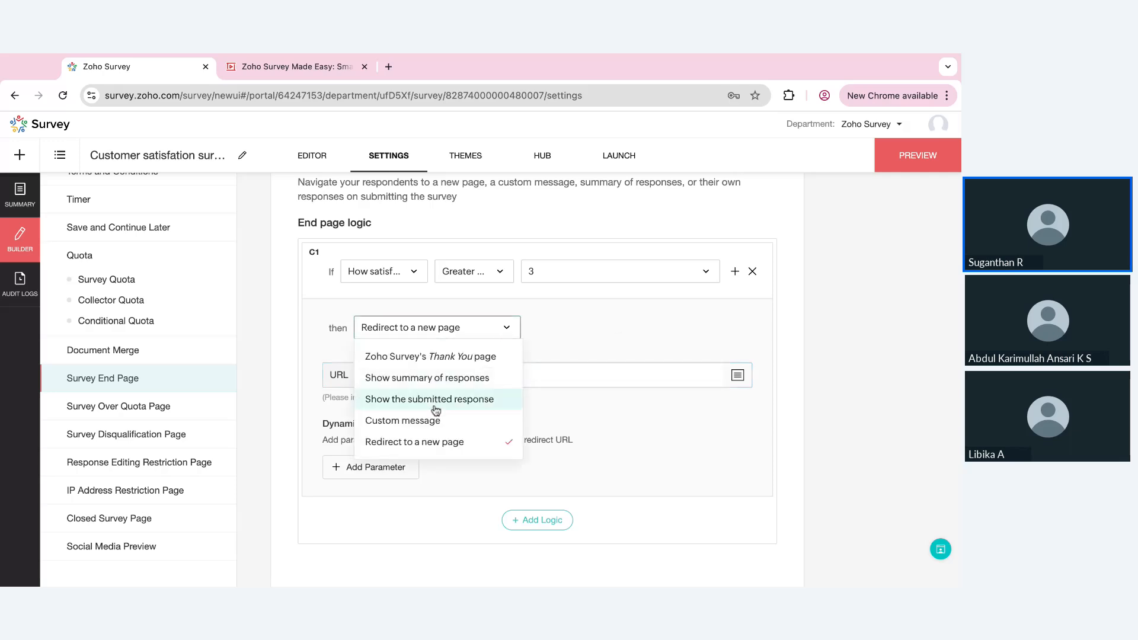
left_click(425, 421)
scroll(544, 387, "down", 5)
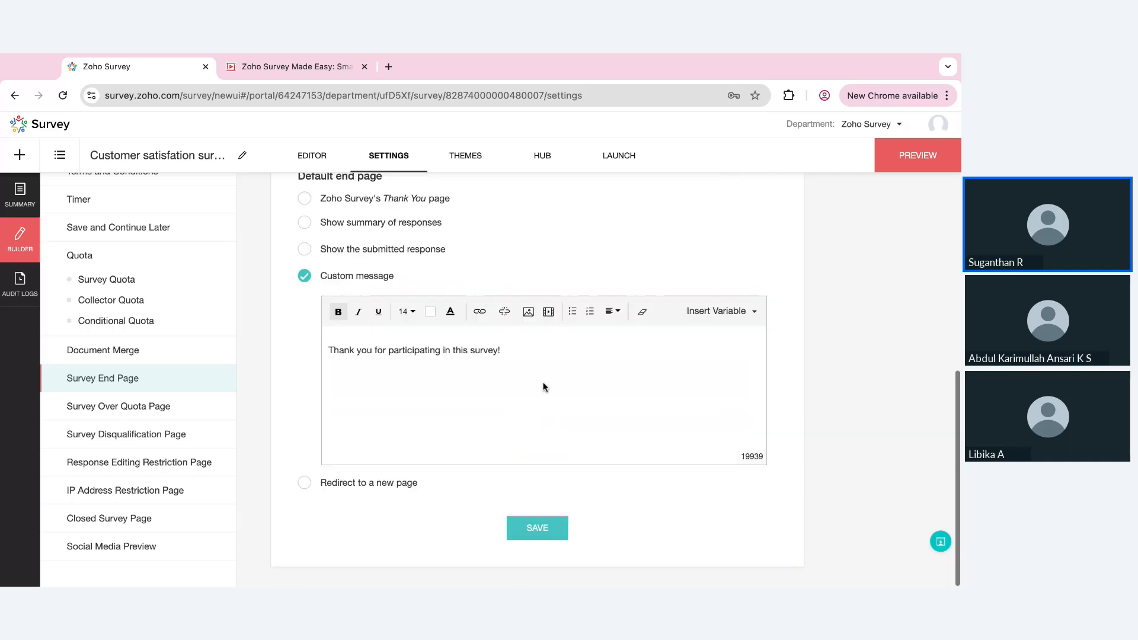
scroll(544, 387, "up", 5)
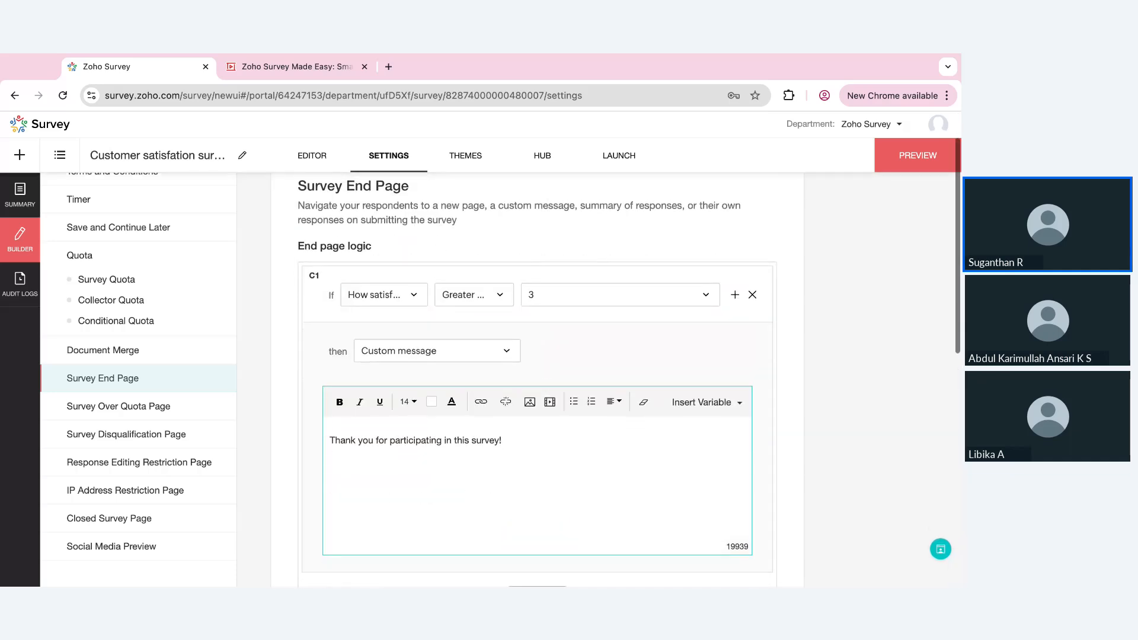
scroll(470, 413, "down", 5)
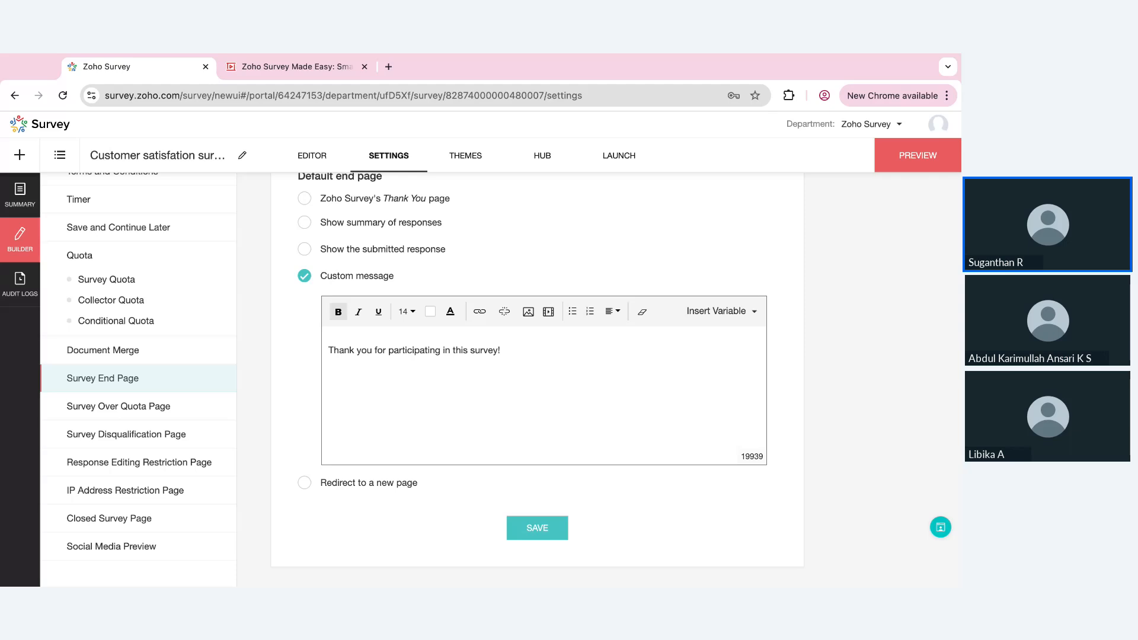
left_click(430, 352)
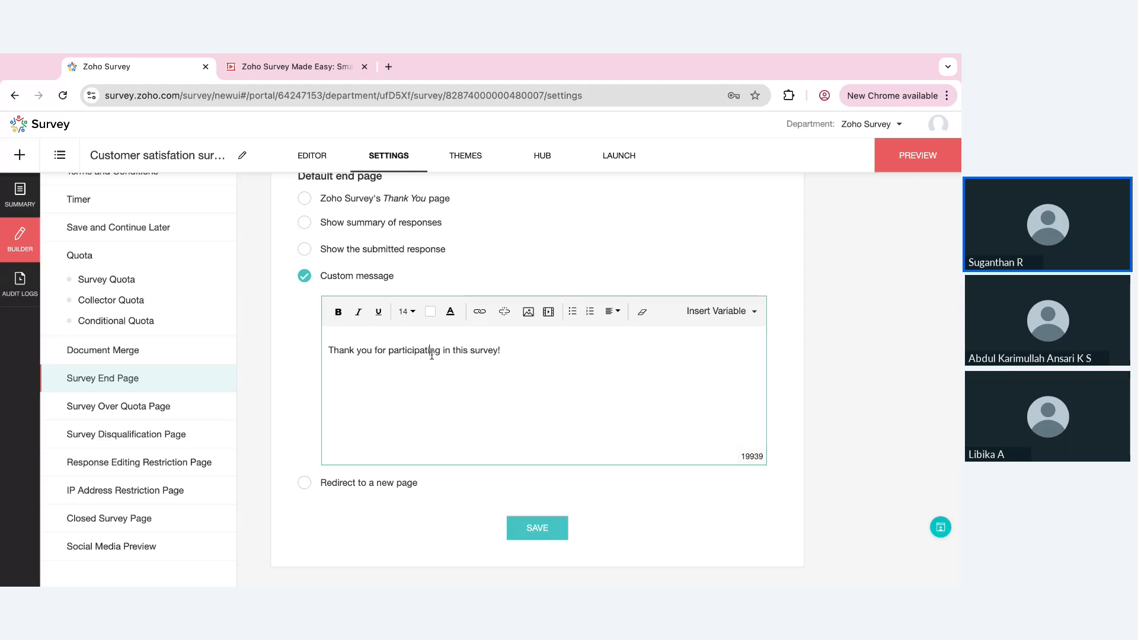
double_click(432, 351)
left_click(537, 529)
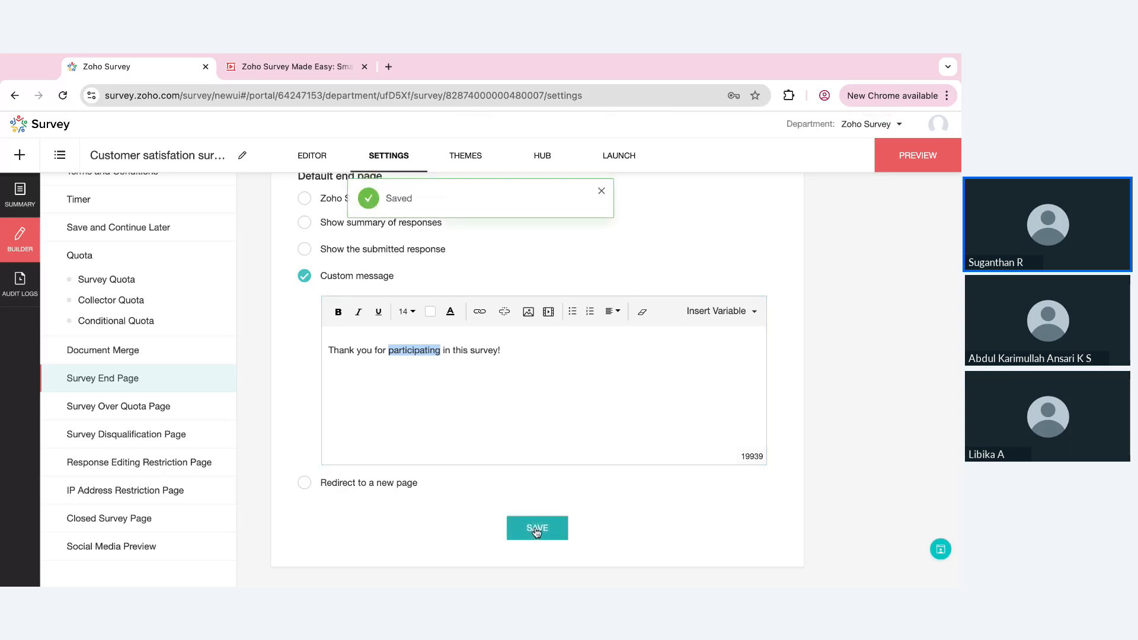
Browse the customizable survey themes and apply the Graphite theme
left_click(465, 158)
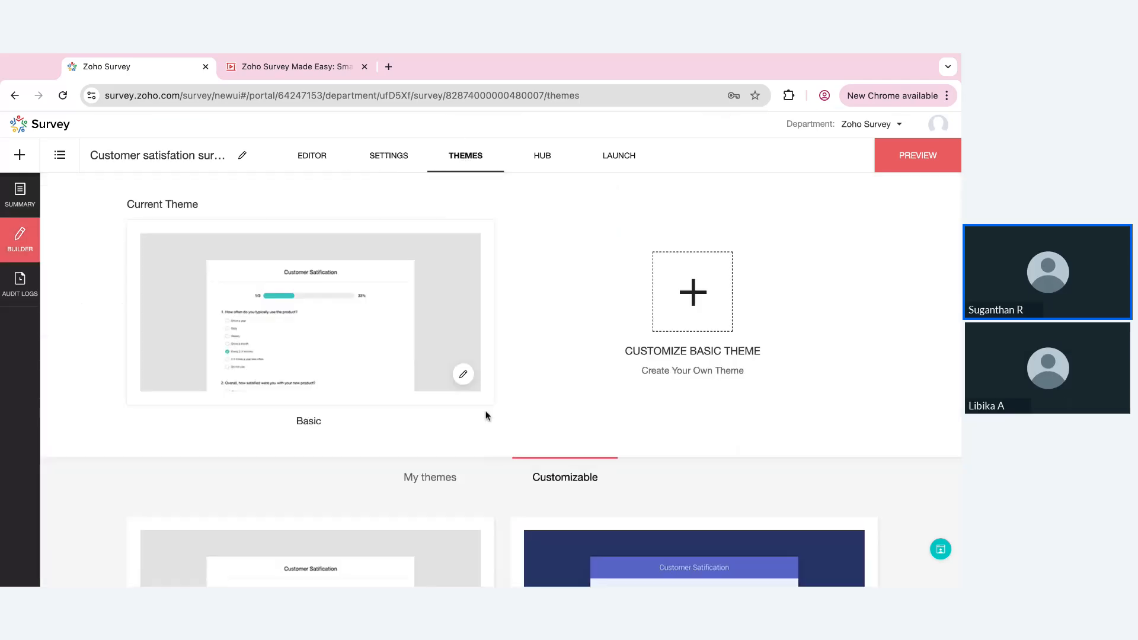
scroll(546, 426, "down", 6)
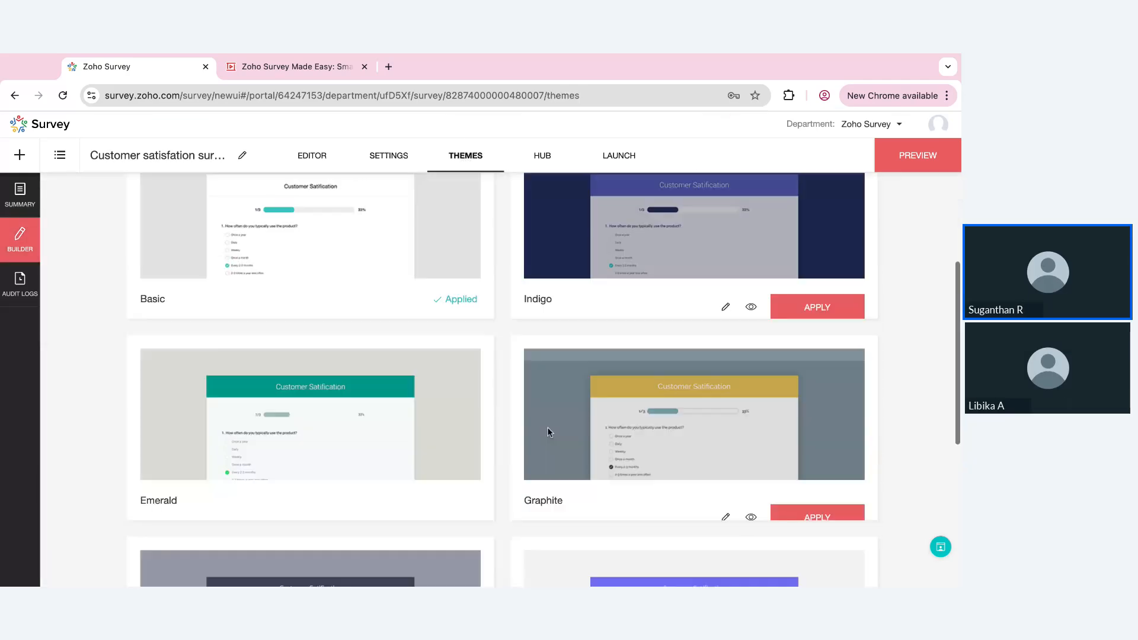
scroll(546, 426, "down", 6)
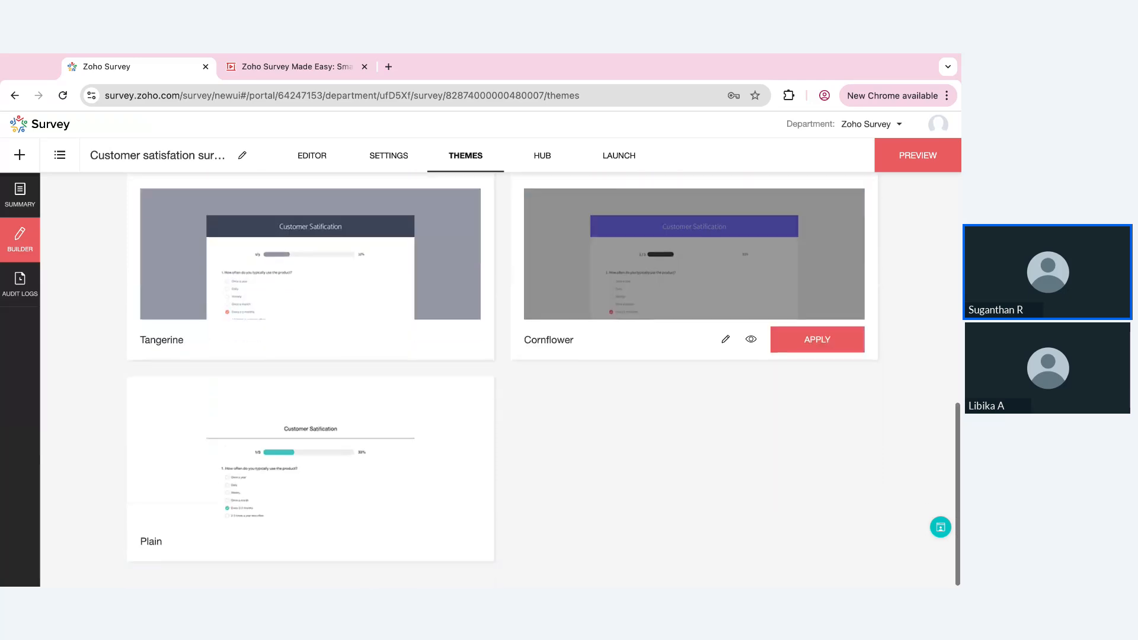
scroll(837, 350, "up", 3)
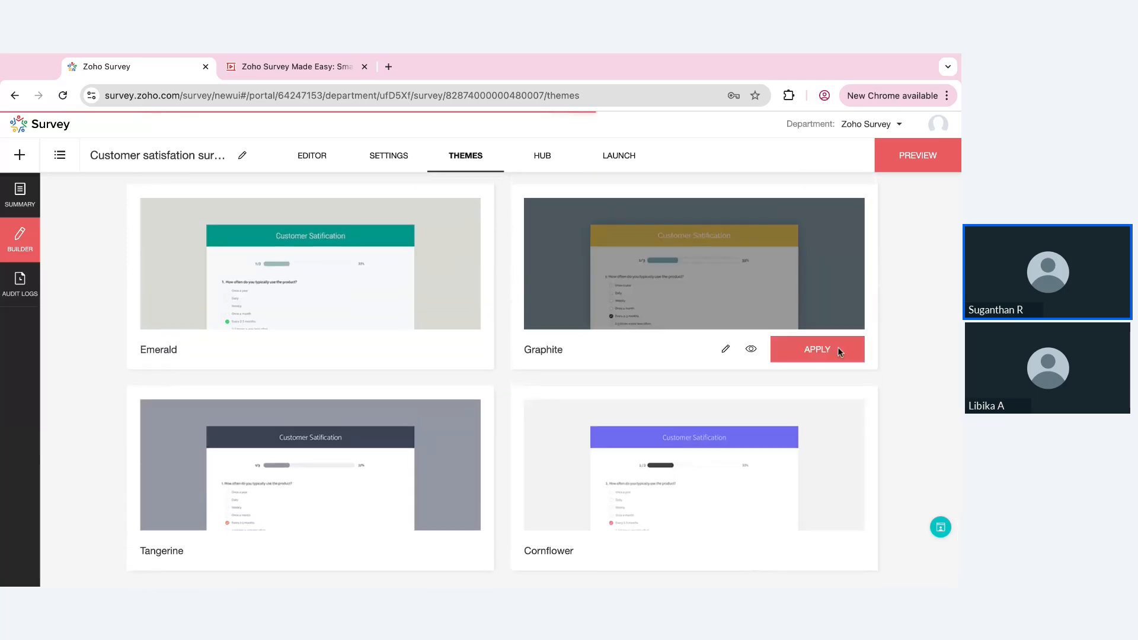
left_click(837, 350)
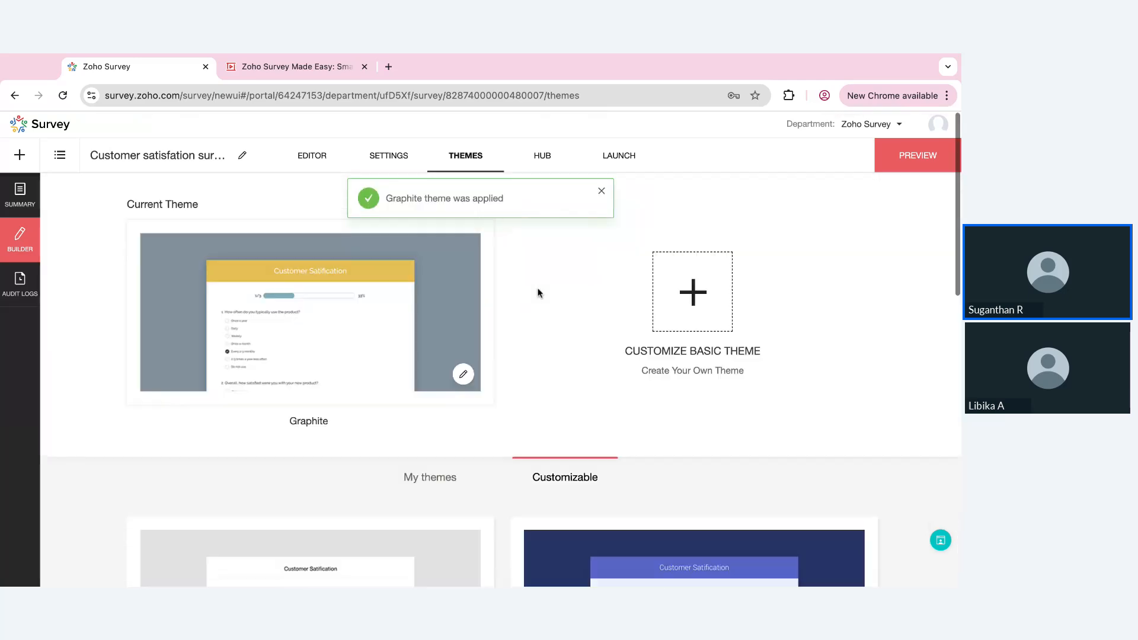
Open the Graphite theme for customization and give its background the checkered pattern
left_click(463, 376)
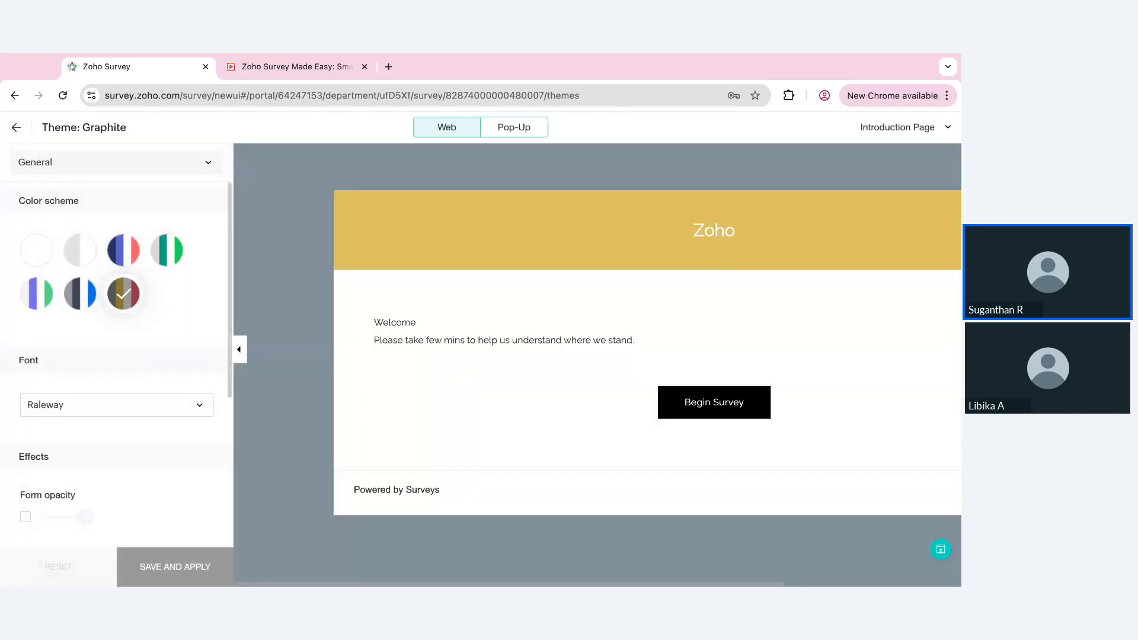
left_click(181, 168)
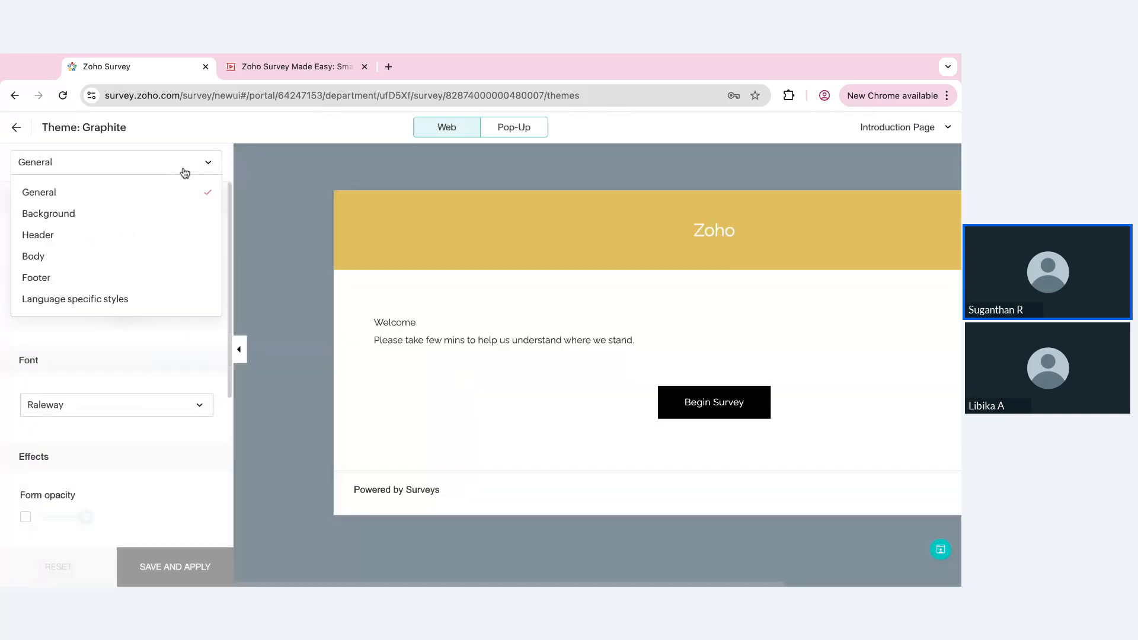
left_click(119, 215)
left_click(172, 366)
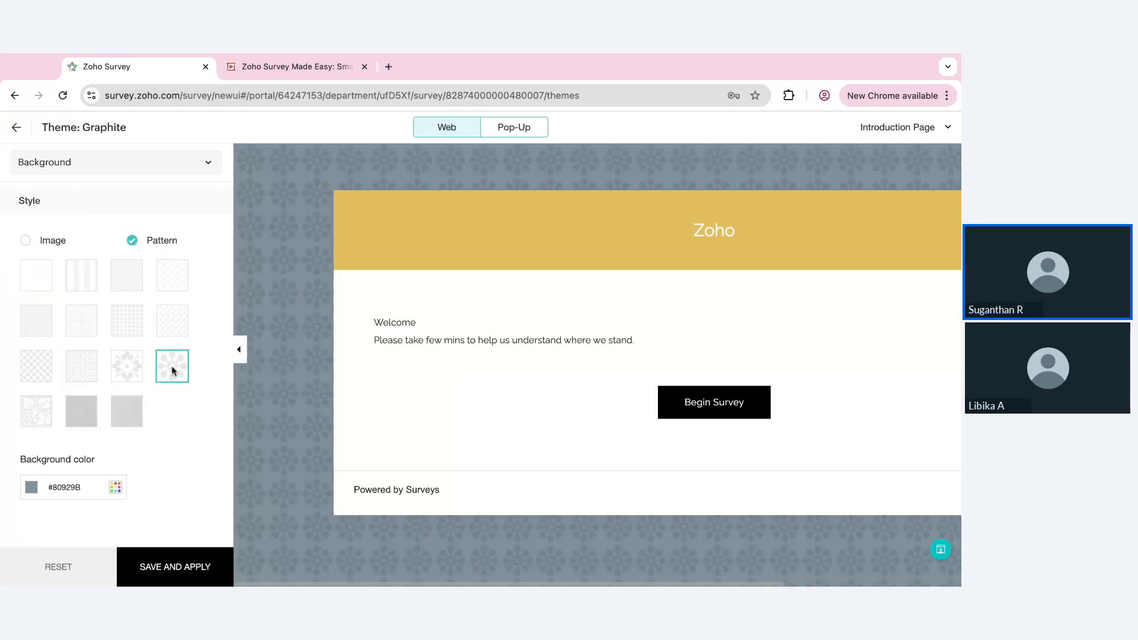
left_click(45, 370)
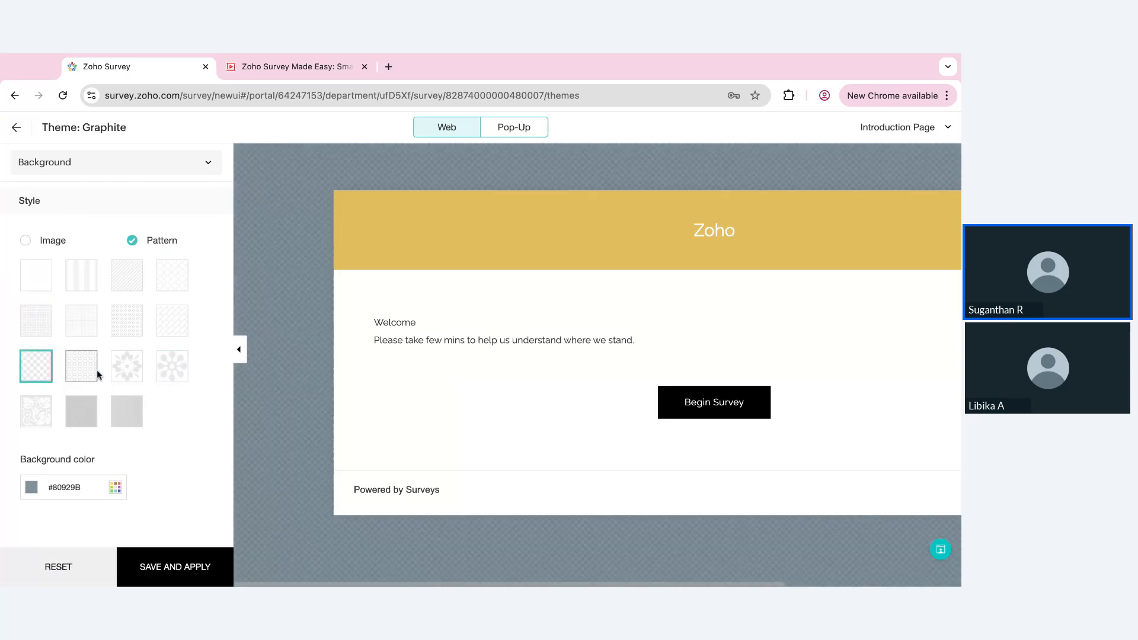
left_click(27, 240)
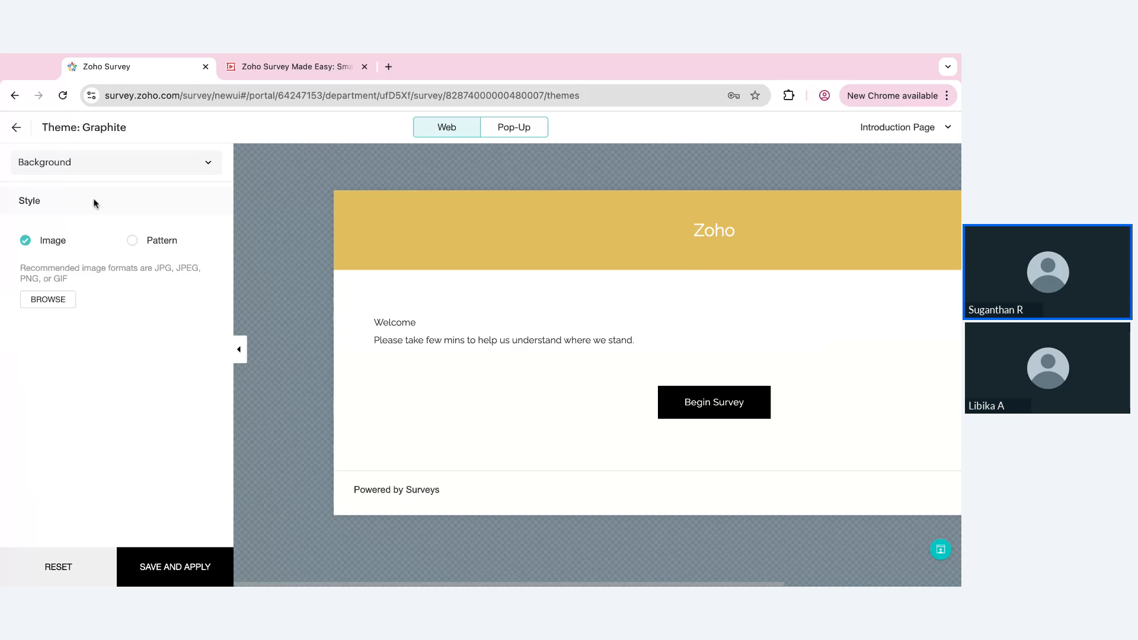
left_click(132, 240)
Set the theme's background color to light blue #B8D3E0
left_click(116, 486)
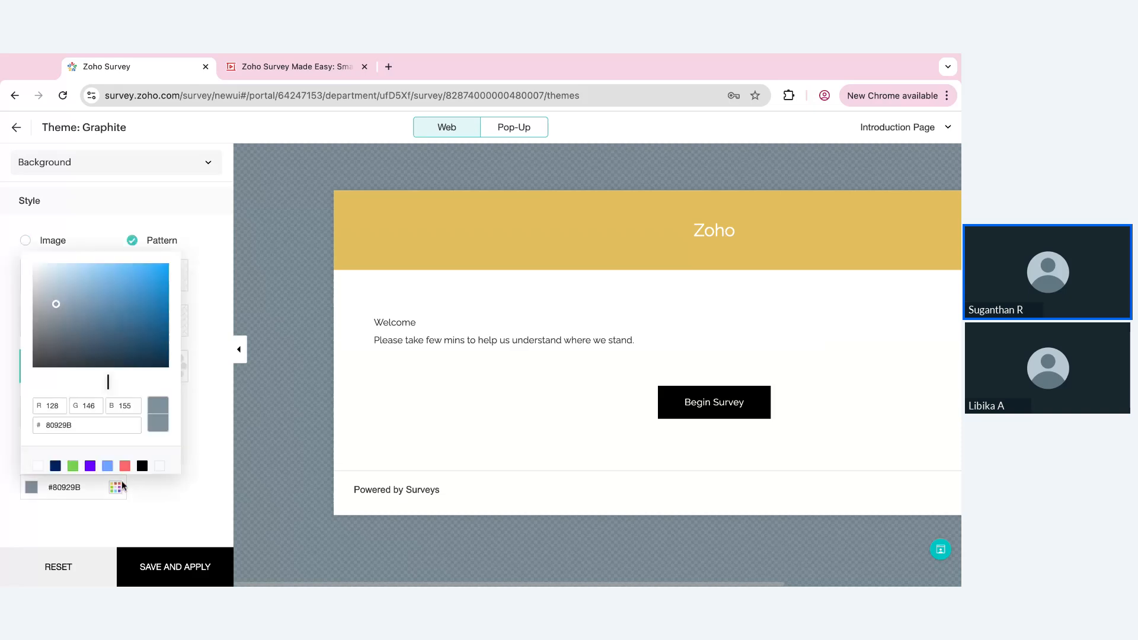
left_click(56, 235)
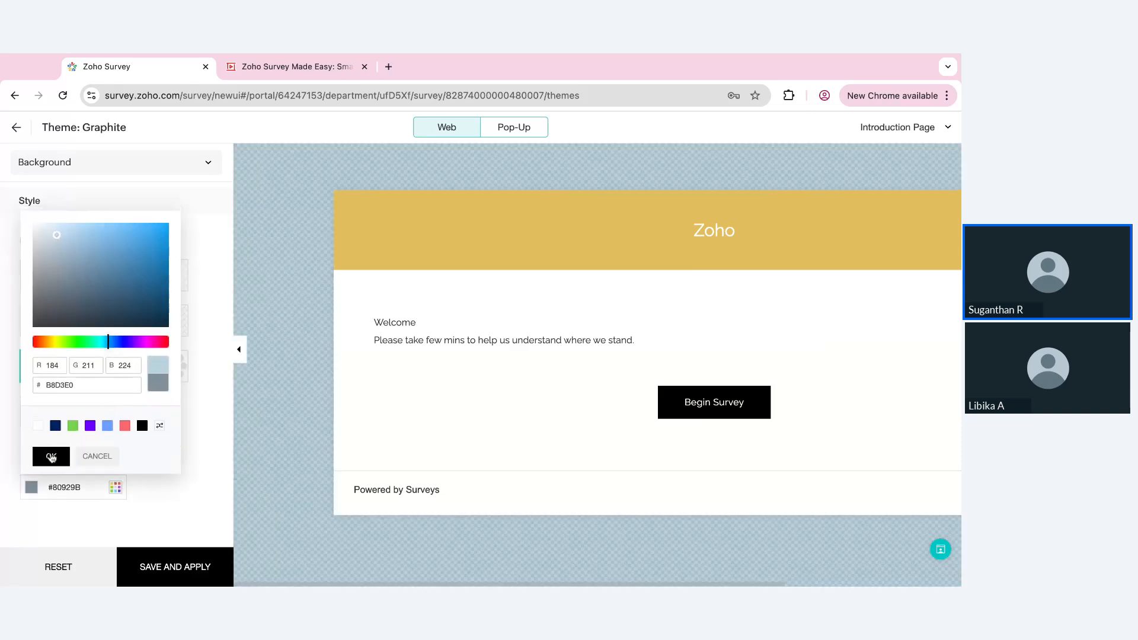
left_click(51, 457)
Set the header background color to beige #C4B89A, and look at the header image selection without adding an image
left_click(127, 160)
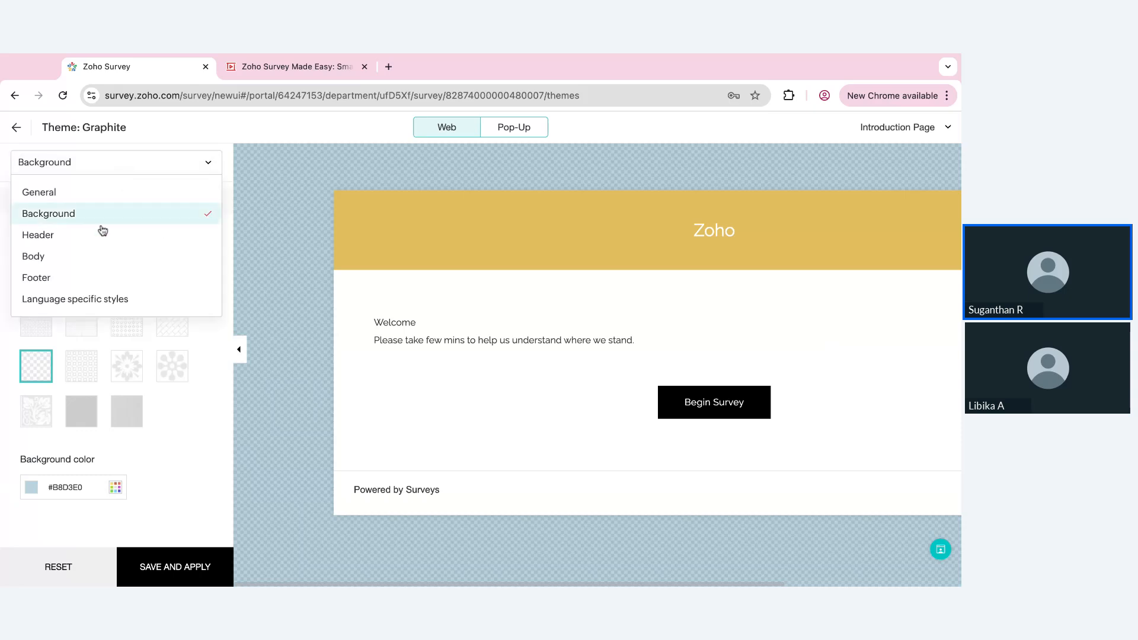
left_click(104, 234)
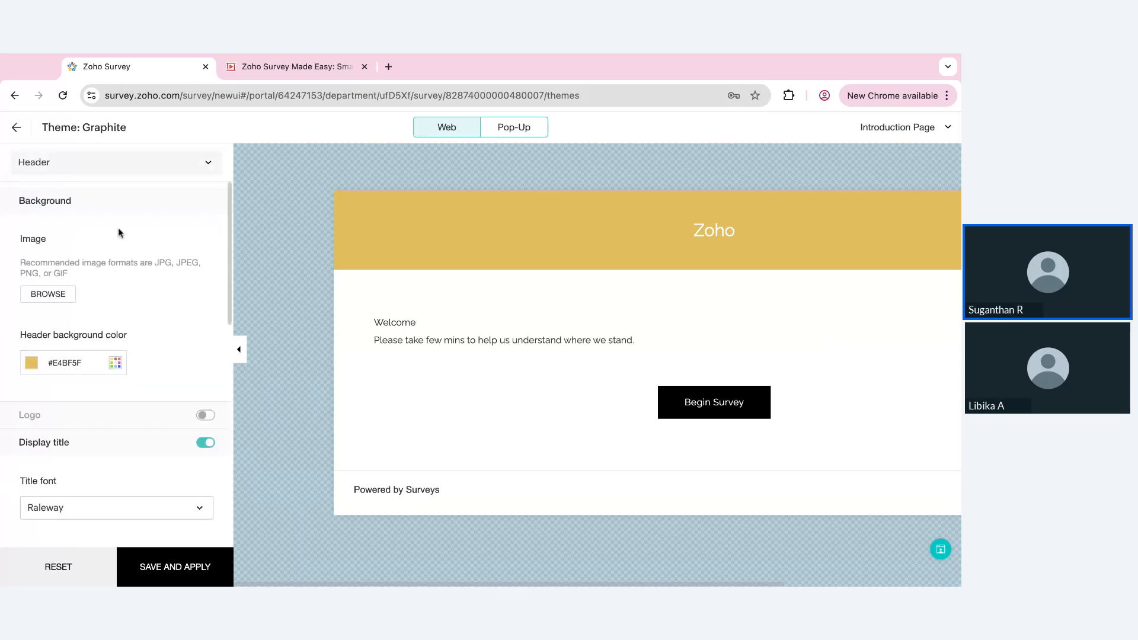
left_click(107, 369)
left_click(60, 243)
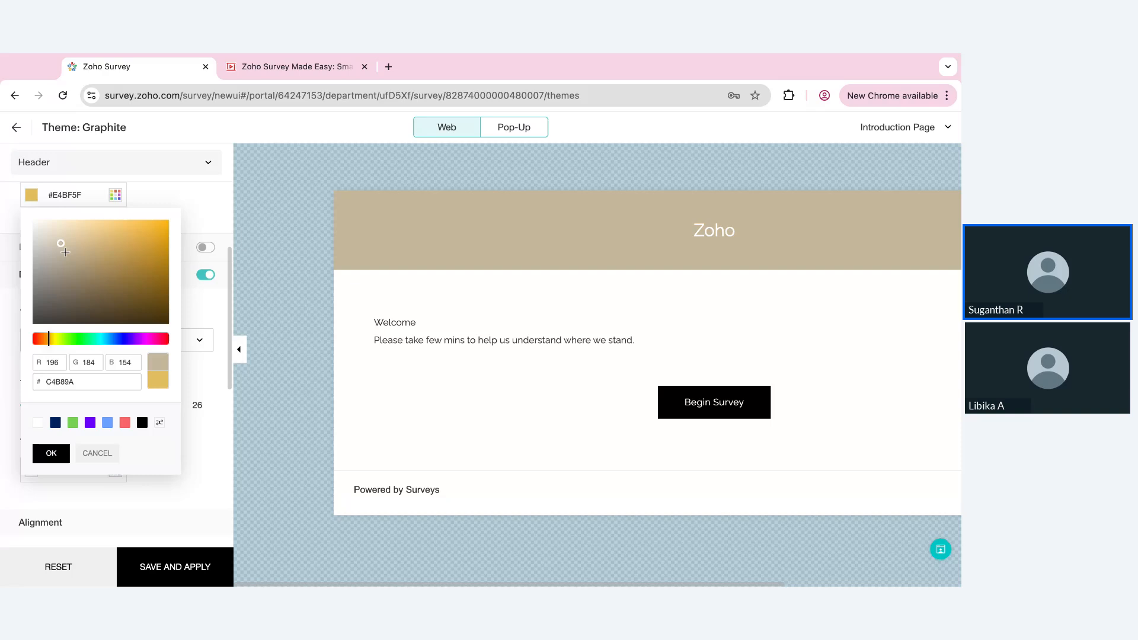
left_click(51, 453)
scroll(65, 303, "up", 3)
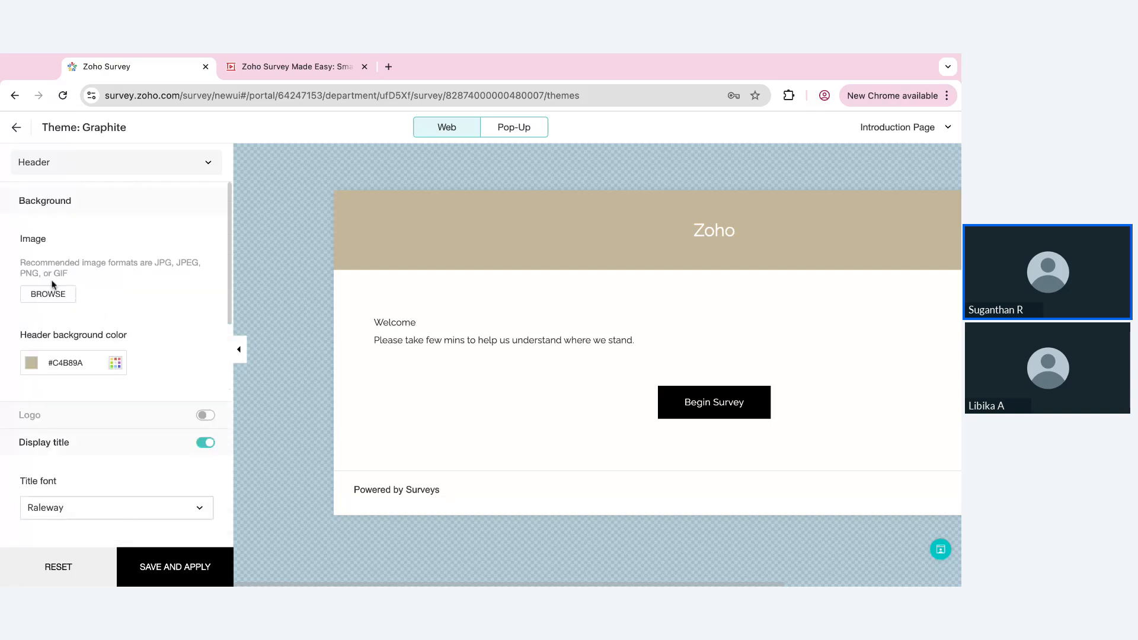
left_click(53, 293)
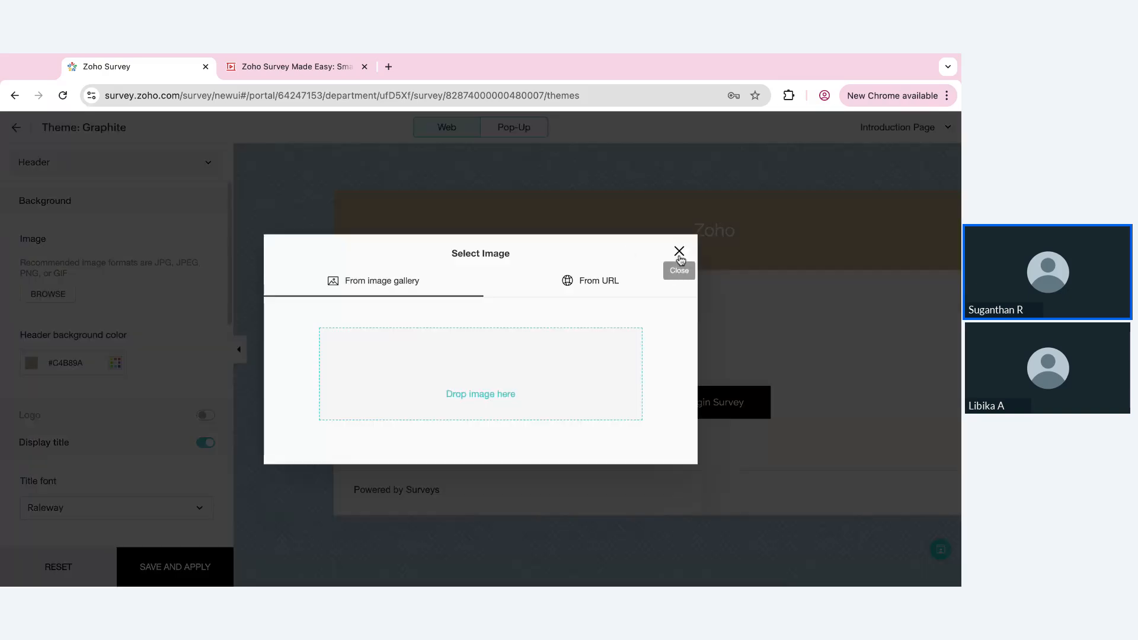
left_click(679, 252)
In the Body styles, show Page 1 of the survey and set the space between questions to 16
left_click(189, 162)
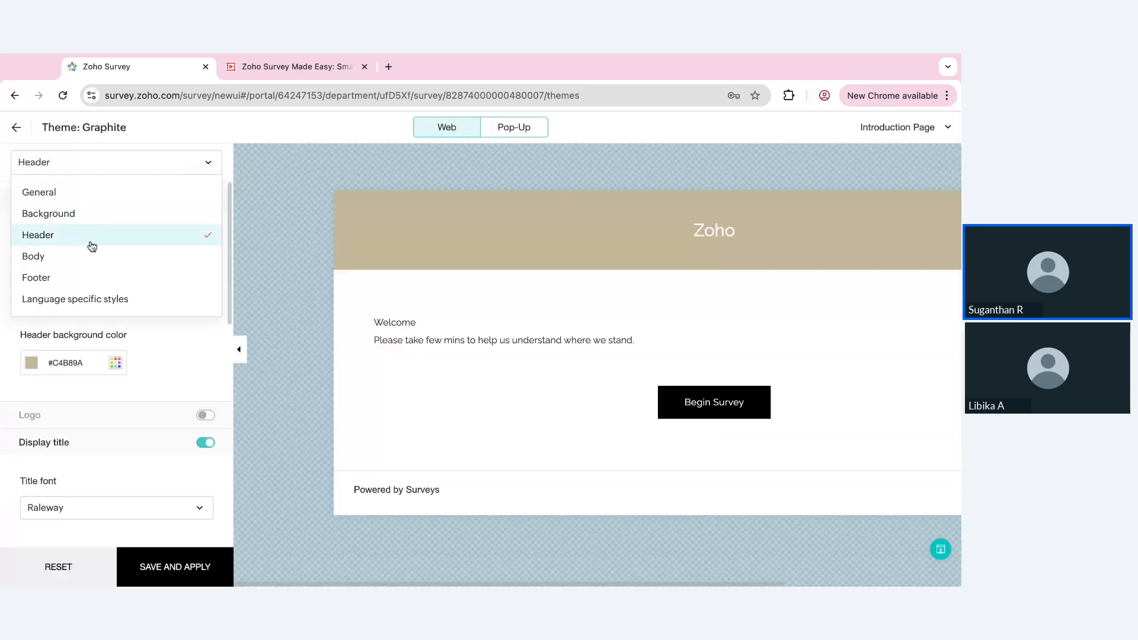
left_click(72, 257)
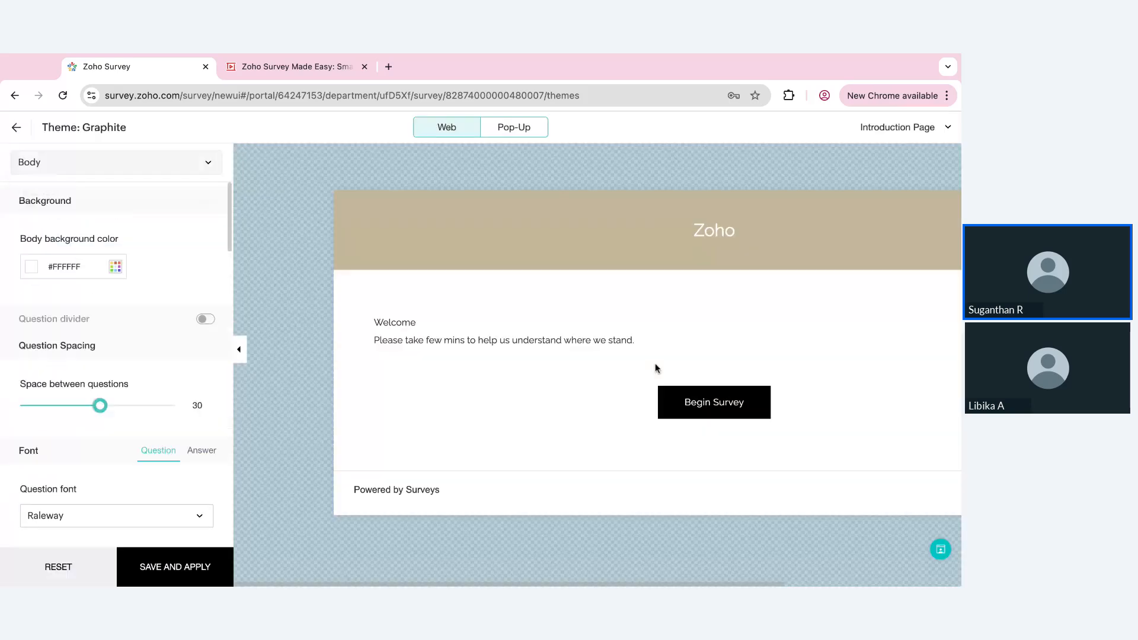
left_click(915, 129)
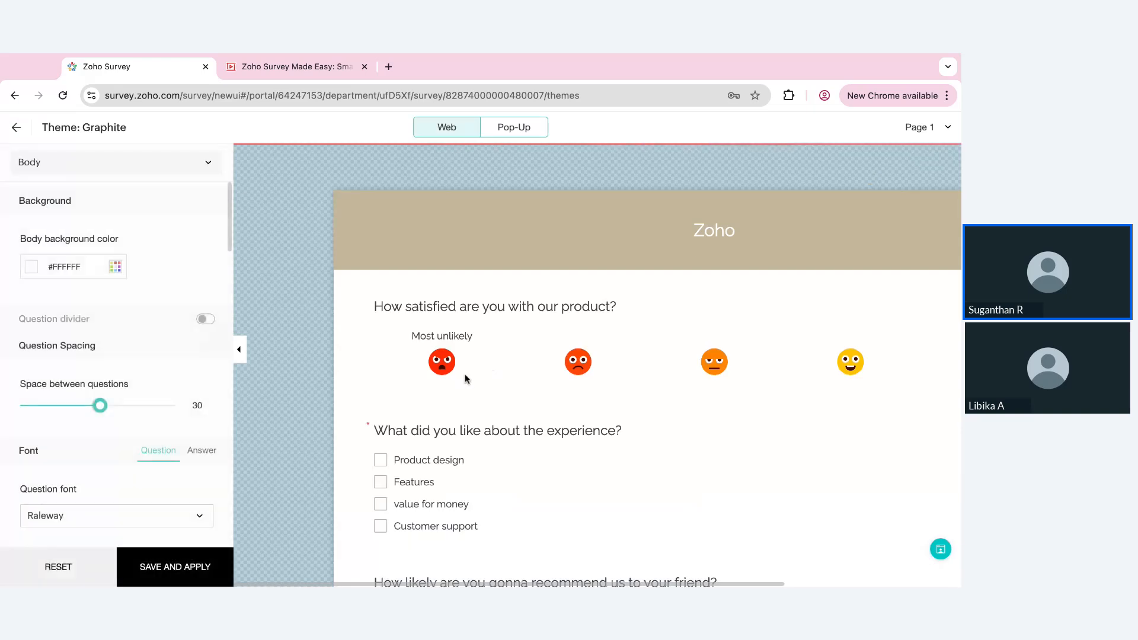
left_click_drag(102, 408, 46, 406)
Set the question font to Syne and increase the question font size
scroll(134, 458, "down", 3)
scroll(134, 458, "down", 1)
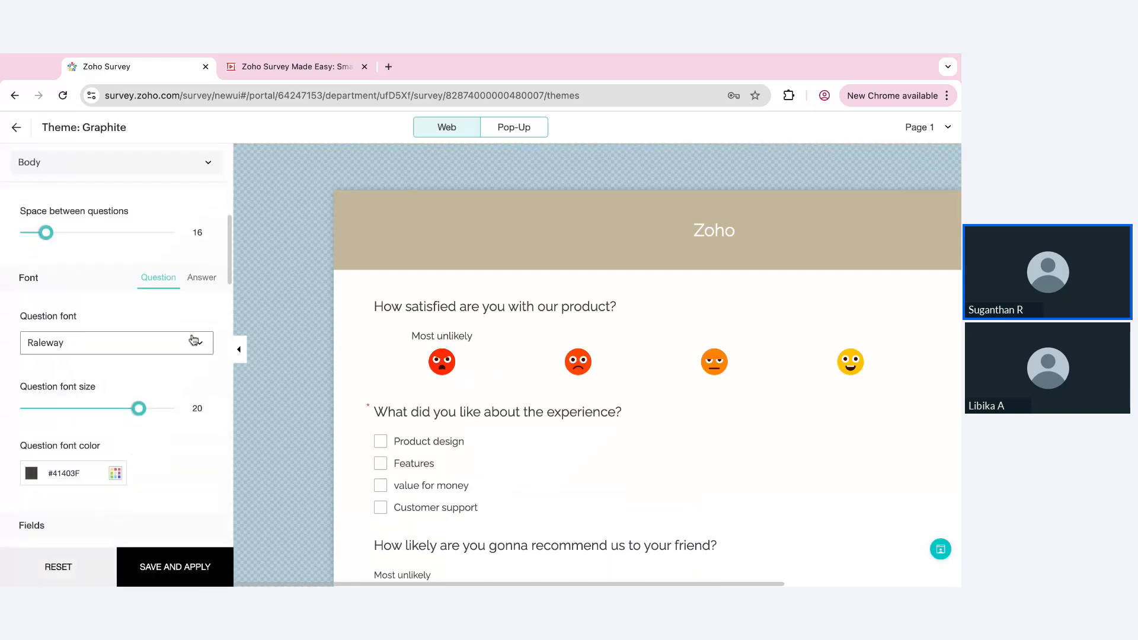
left_click(197, 342)
left_click(110, 466)
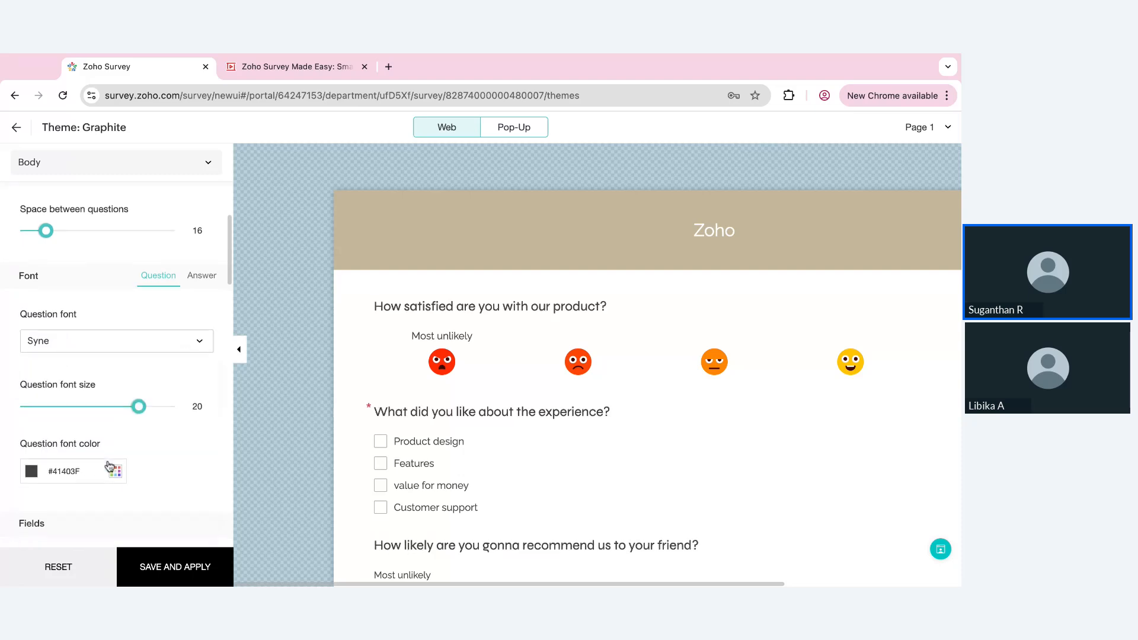
scroll(109, 464, "down", 3)
left_click_drag(137, 195, 168, 195)
scroll(150, 298, "down", 3)
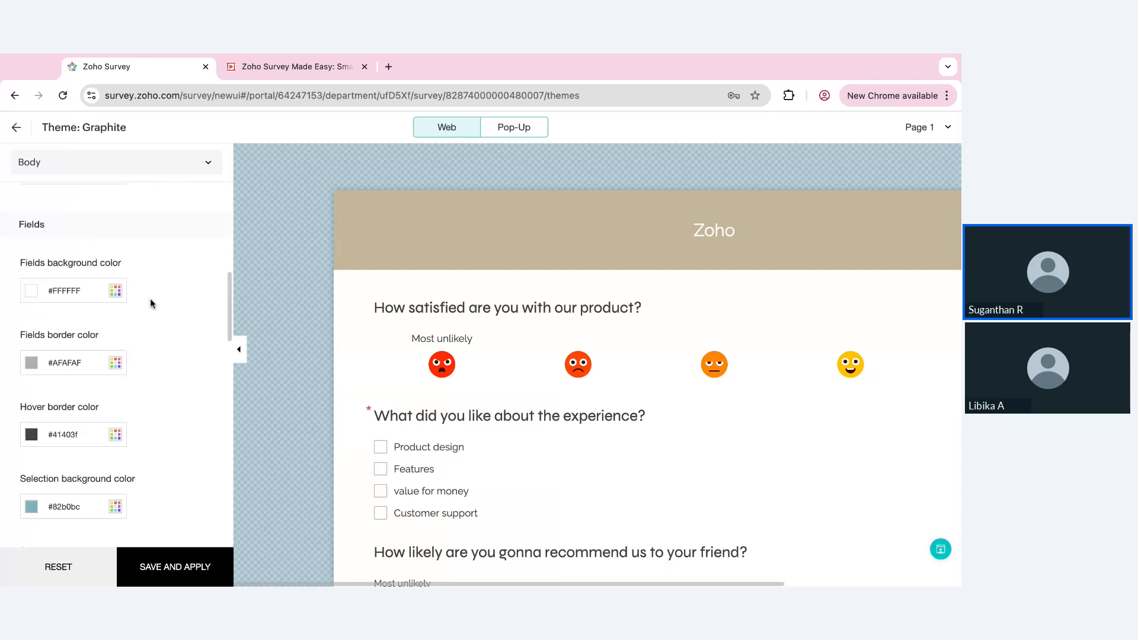
In the Footer styles, set the footer background color to mustard #B8A425
left_click(148, 164)
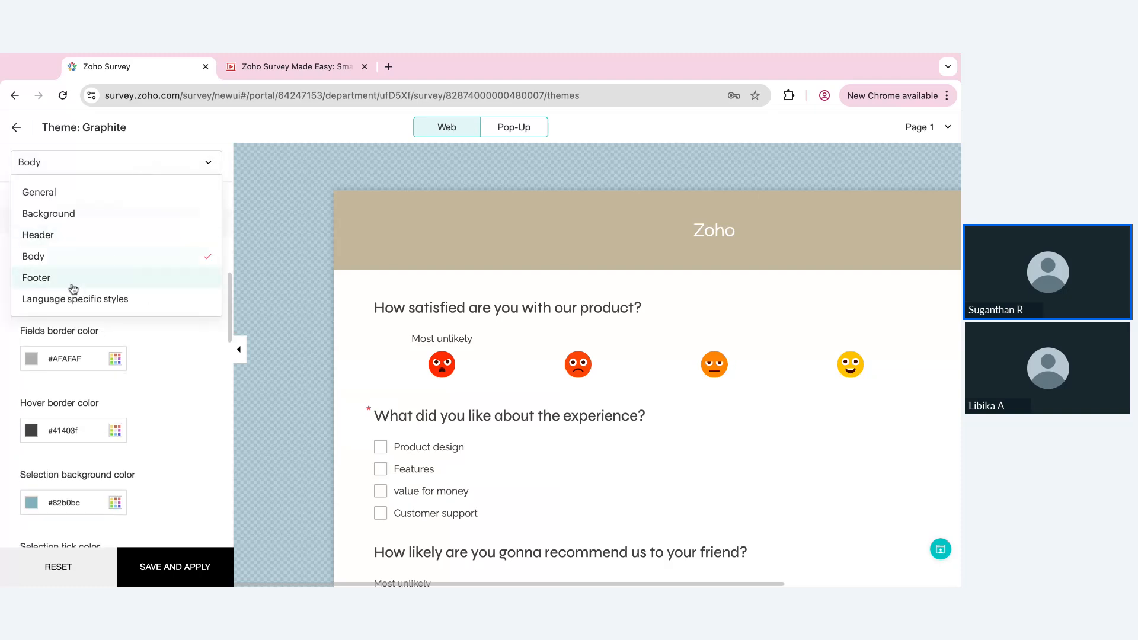
left_click(70, 282)
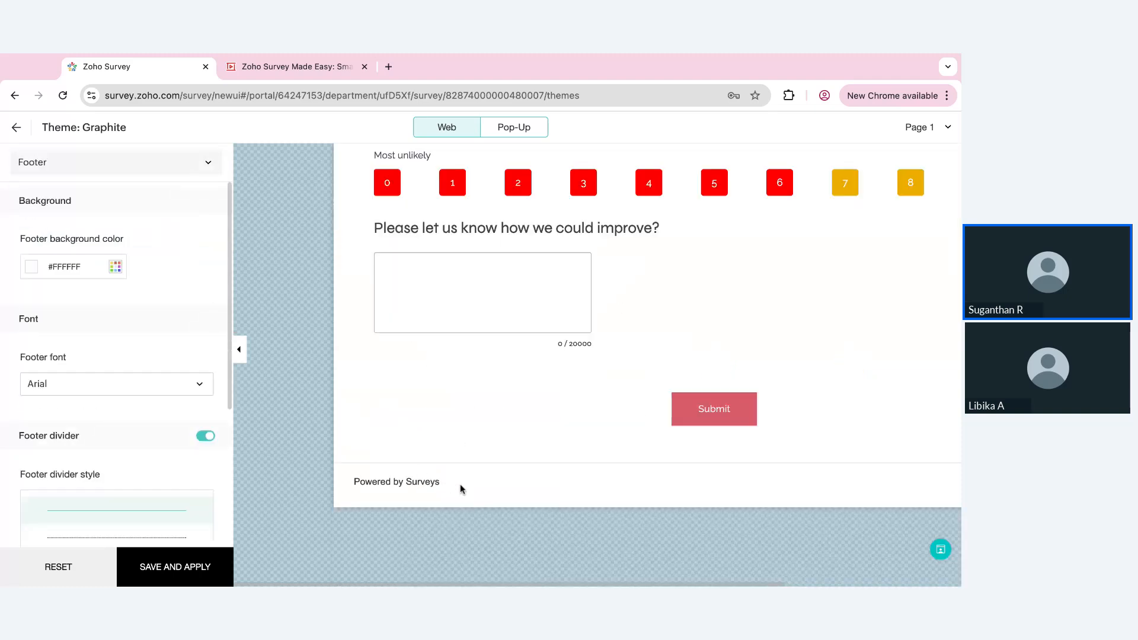
left_click(122, 268)
left_click(46, 320)
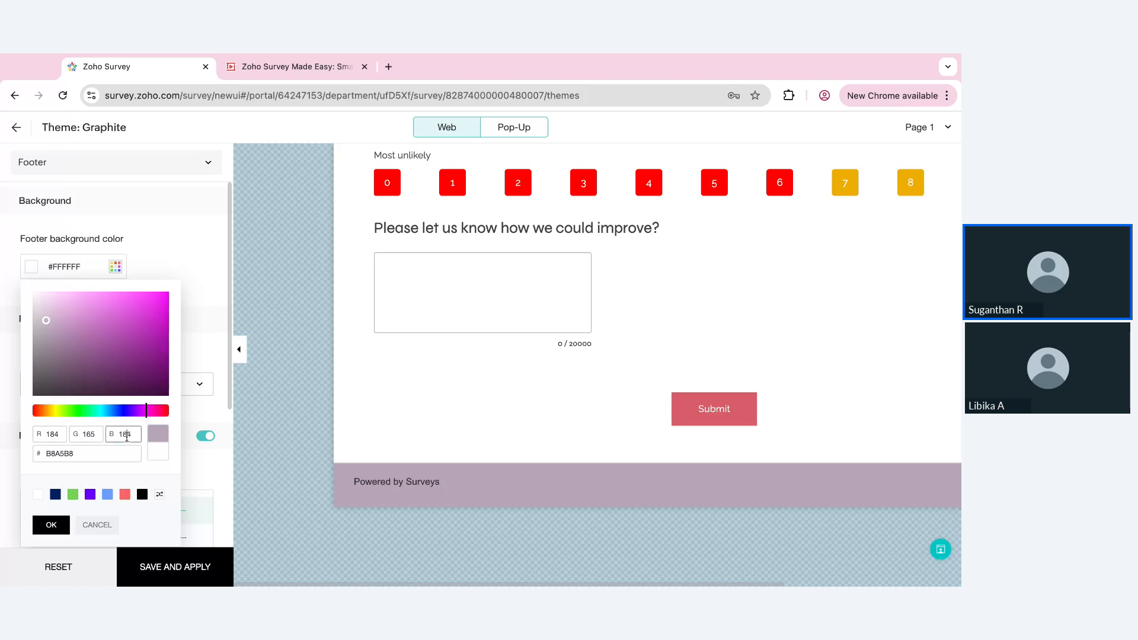
double_click(125, 438)
type("375")
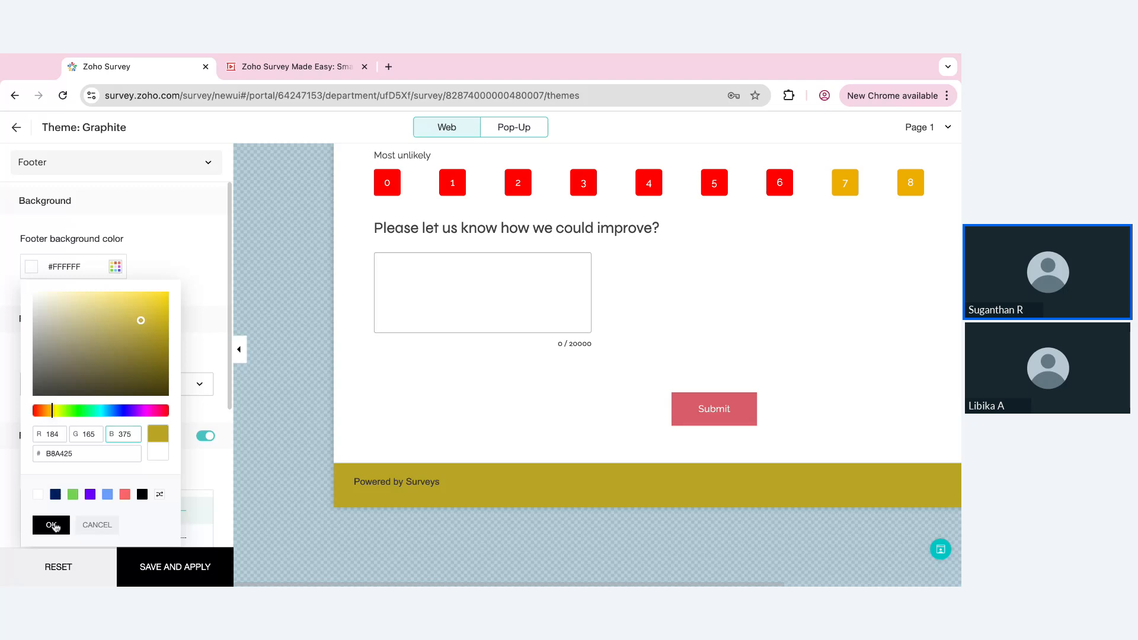
left_click(52, 526)
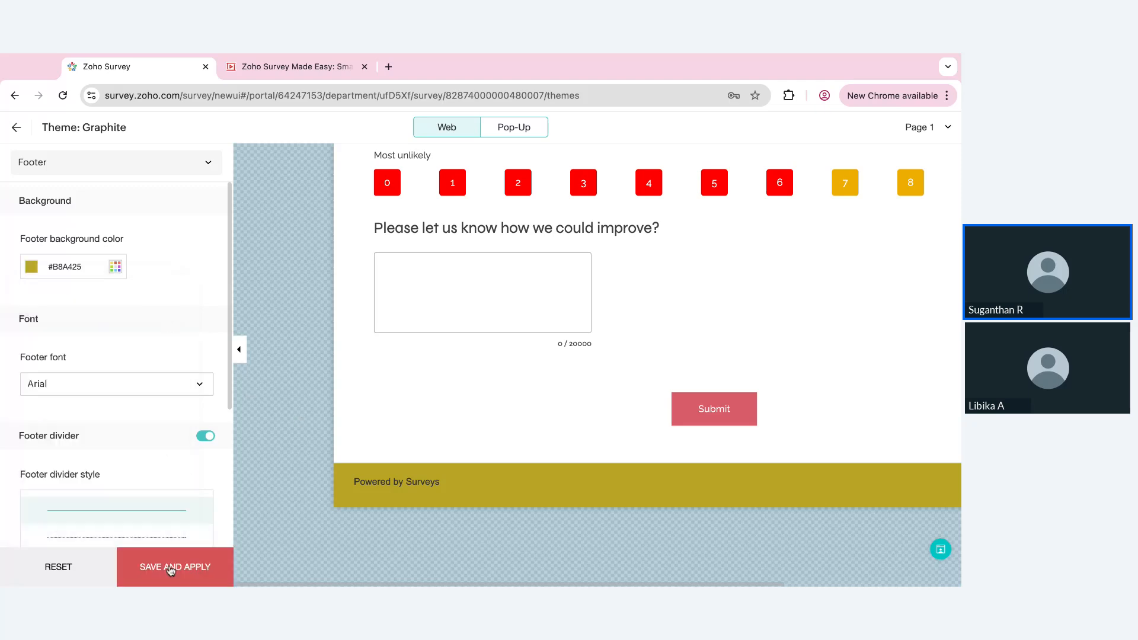
left_click(171, 571)
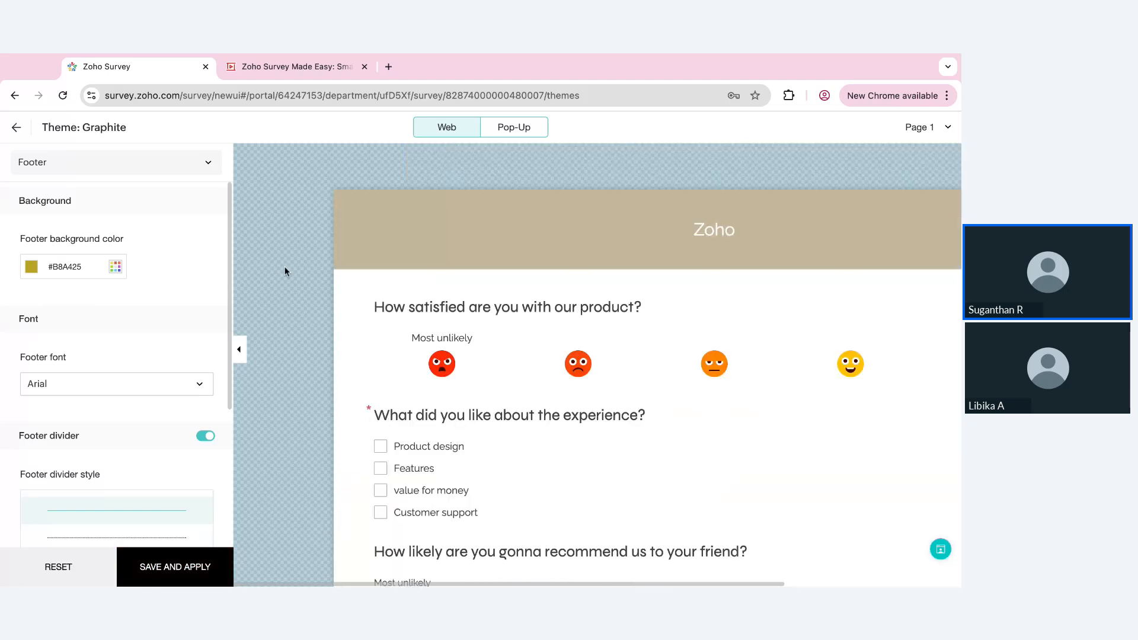
In the General theme styles, enable form opacity and set it to 81, checking the effect on the survey preview
left_click(133, 167)
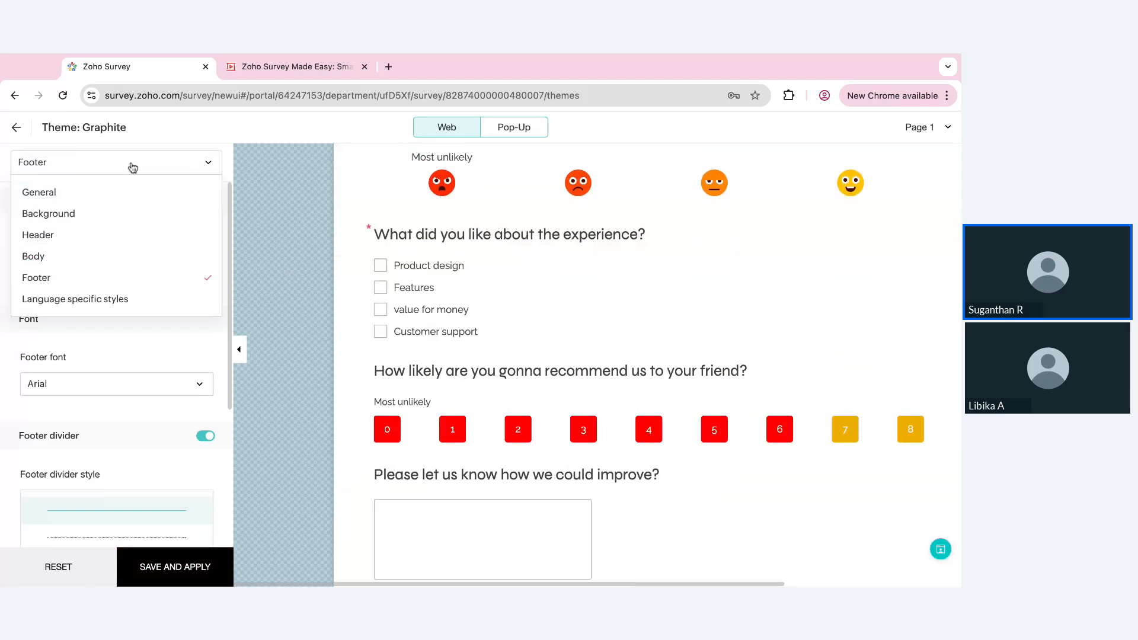
left_click(39, 192)
scroll(50, 428, "down", 1)
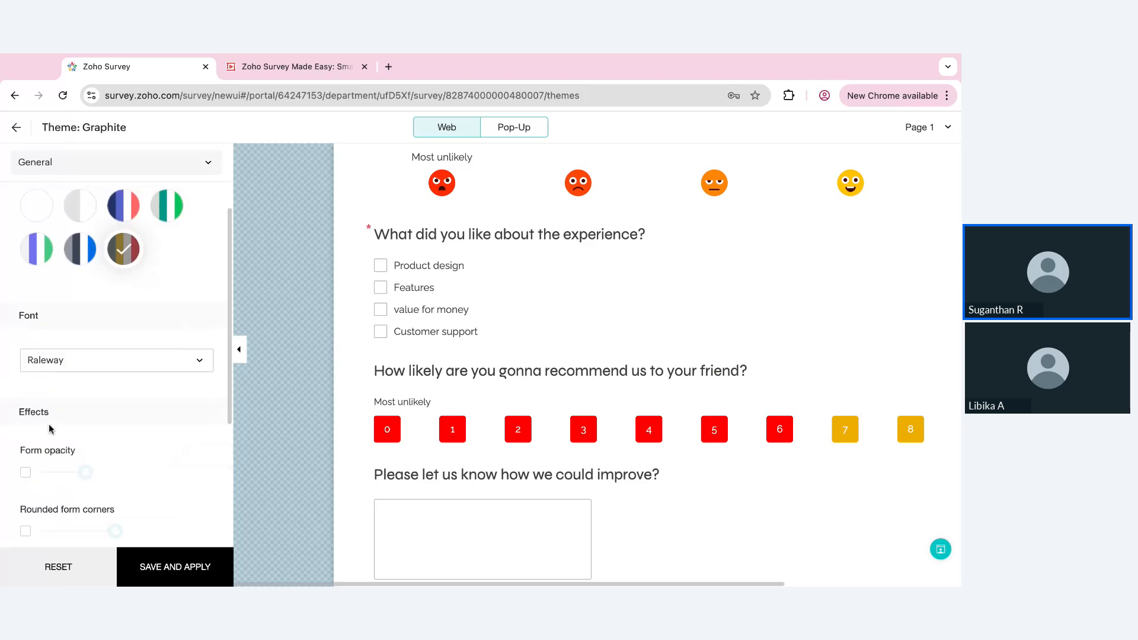
left_click(24, 470)
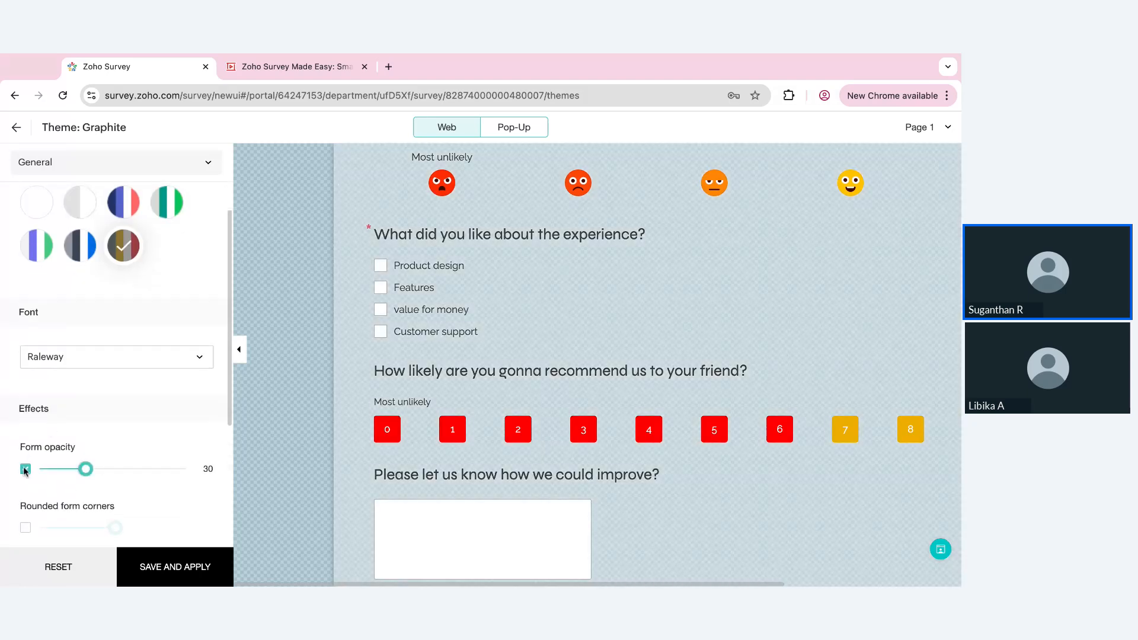
left_click_drag(81, 470, 162, 470)
scroll(403, 412, "up", 1)
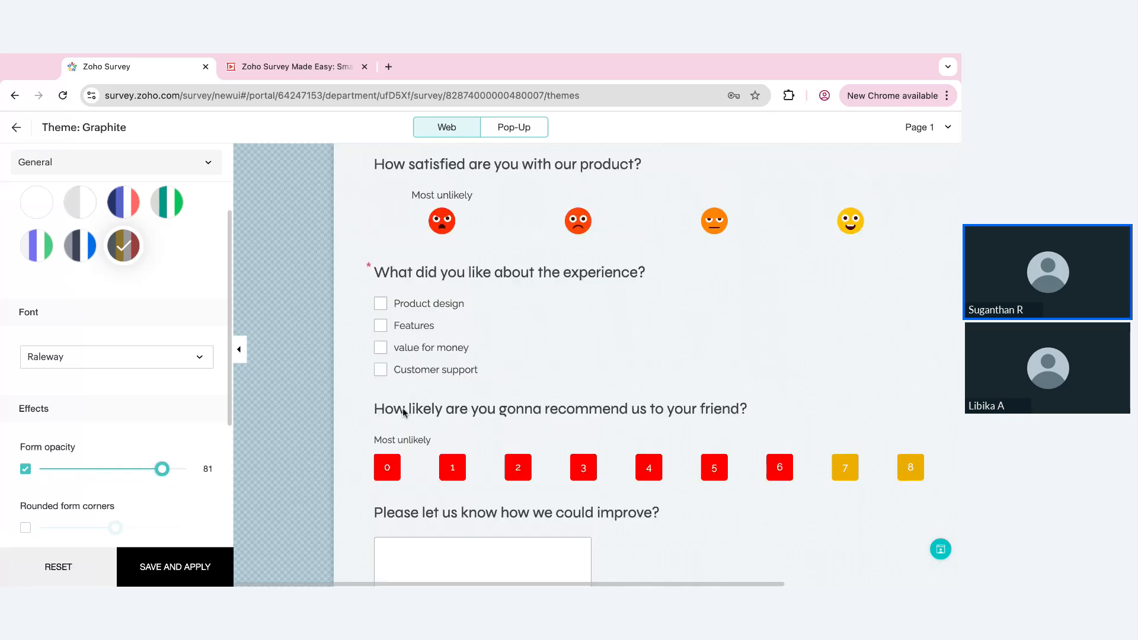
scroll(403, 412, "up", 3)
scroll(403, 412, "down", 7)
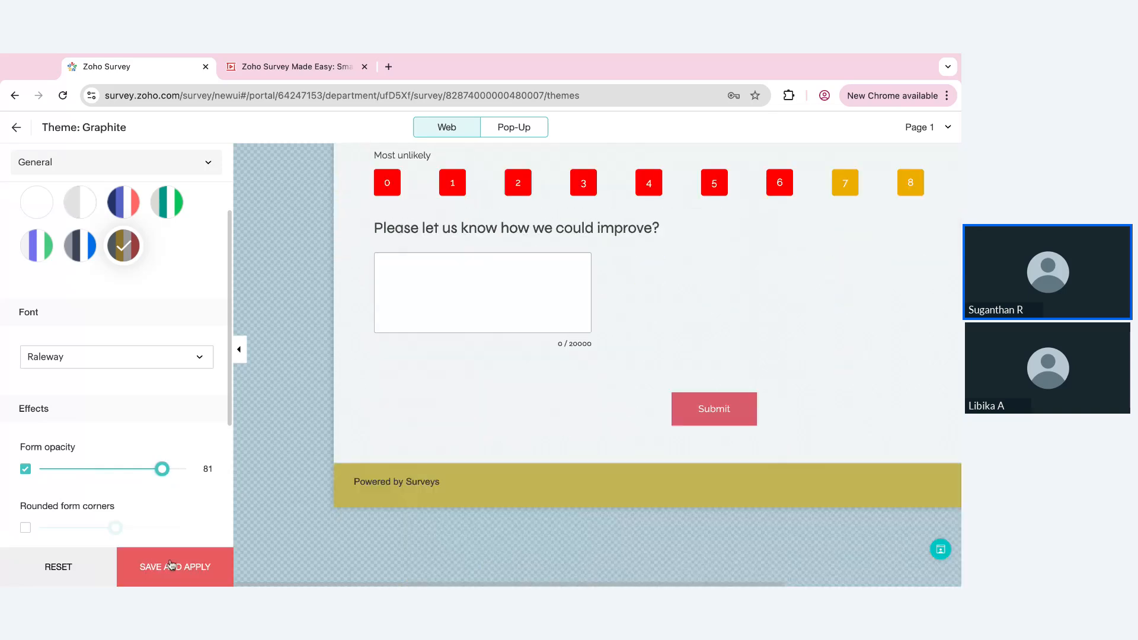
Save and apply the customized theme as CSAT, and return to the survey's theme list
left_click(171, 565)
type("CS")
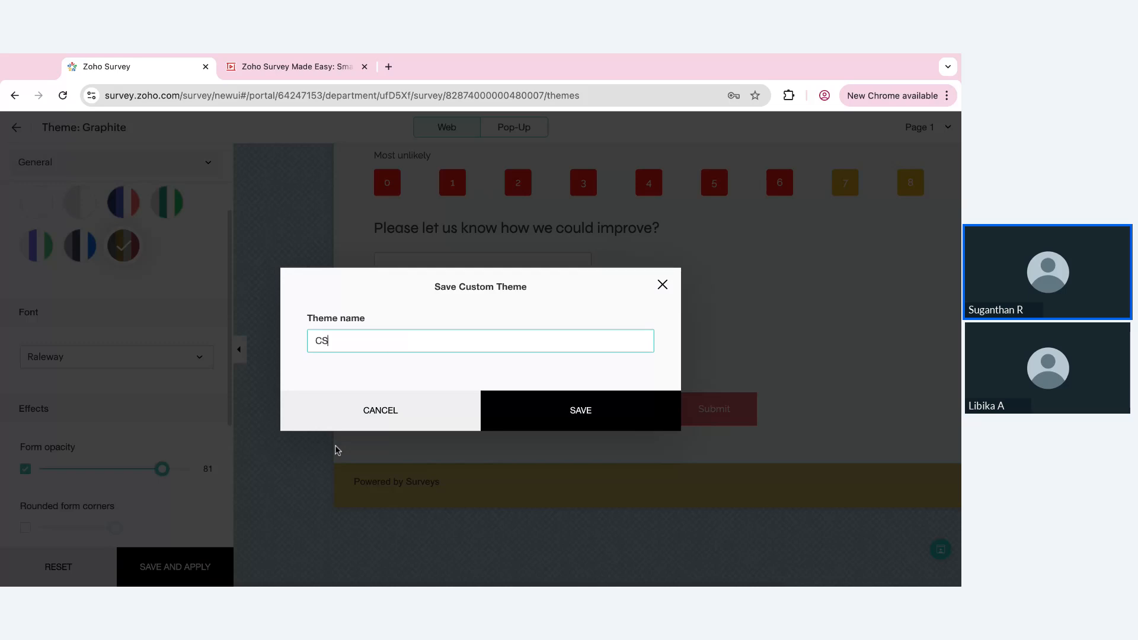
type("AT")
left_click(564, 424)
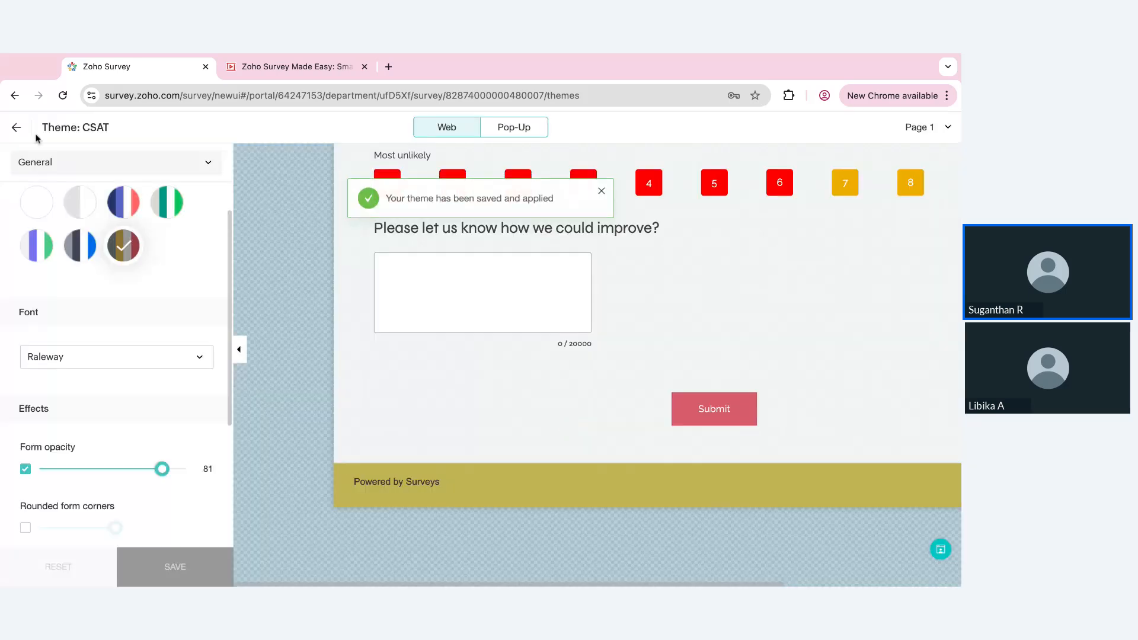
left_click(16, 126)
scroll(346, 464, "down", 2)
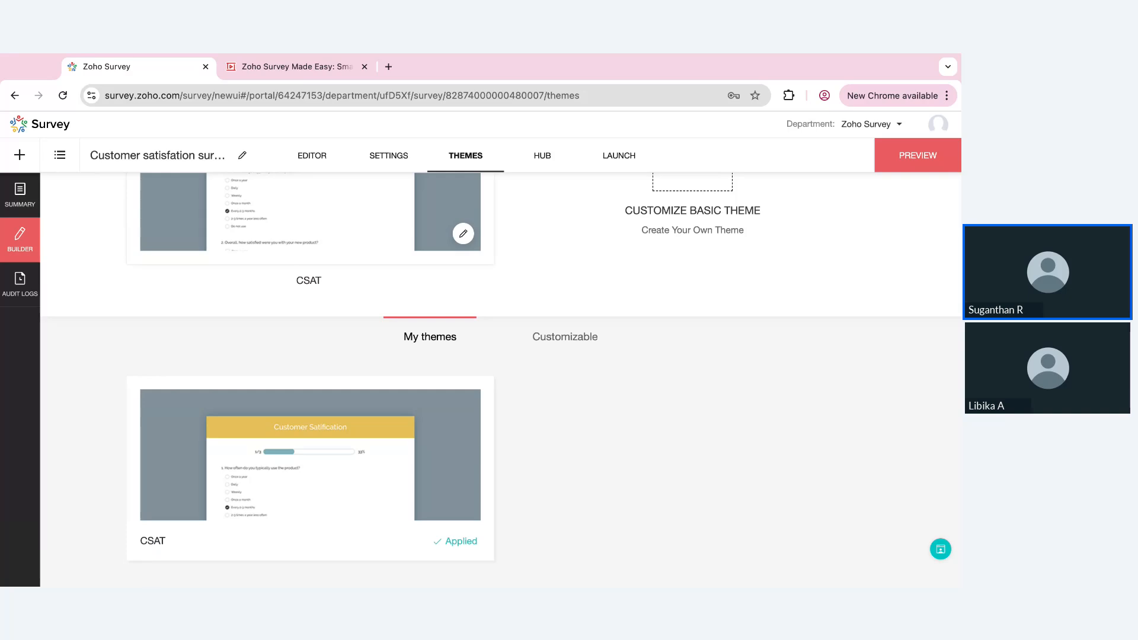
Publish the customer satisfaction survey and copy its online survey link
left_click(633, 157)
left_click(538, 410)
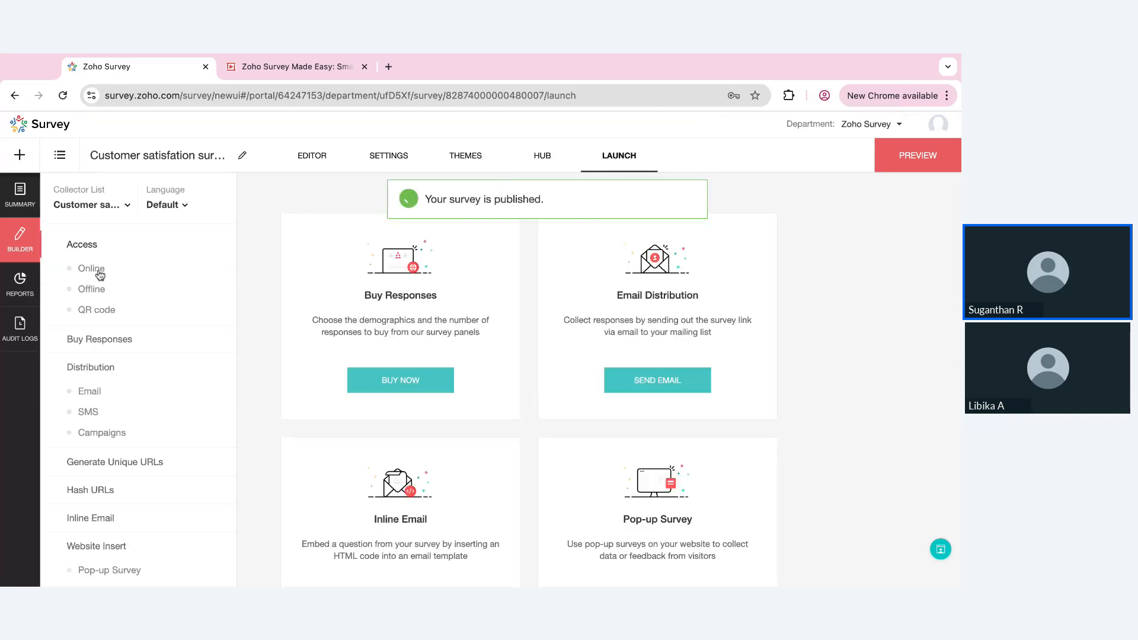
left_click(92, 270)
left_click(550, 288)
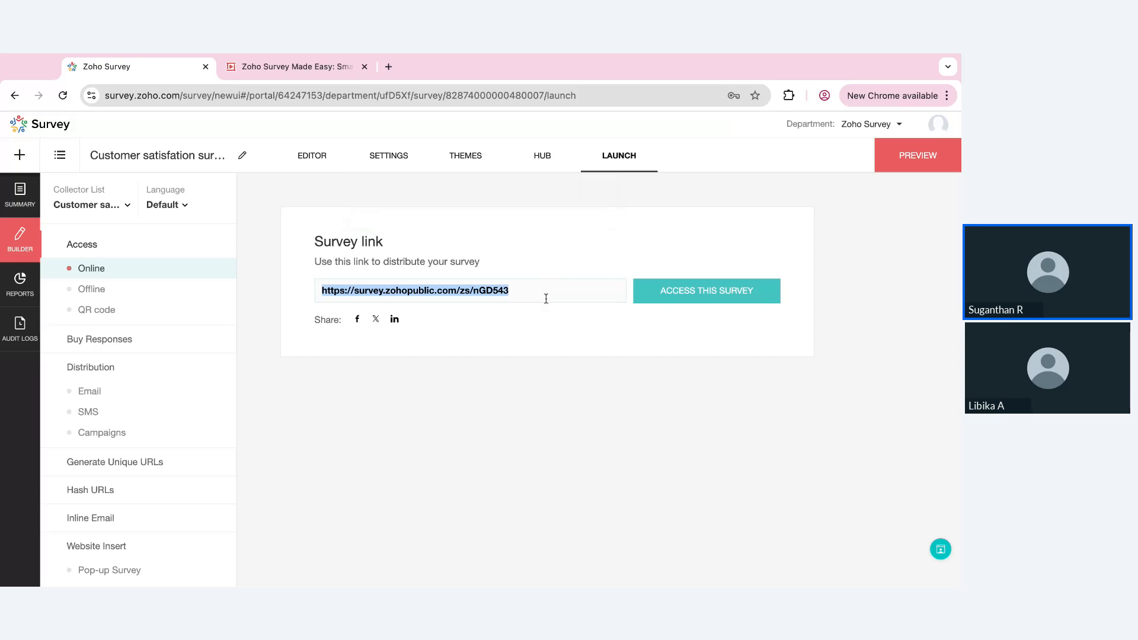
left_click(546, 299)
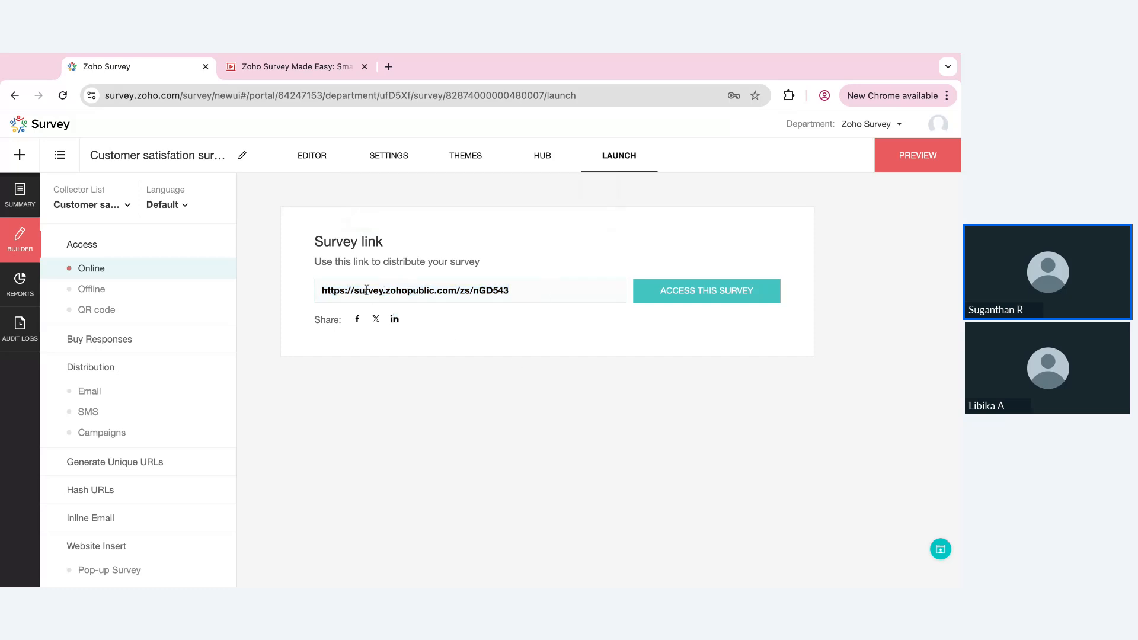
left_click_drag(354, 288, 384, 291)
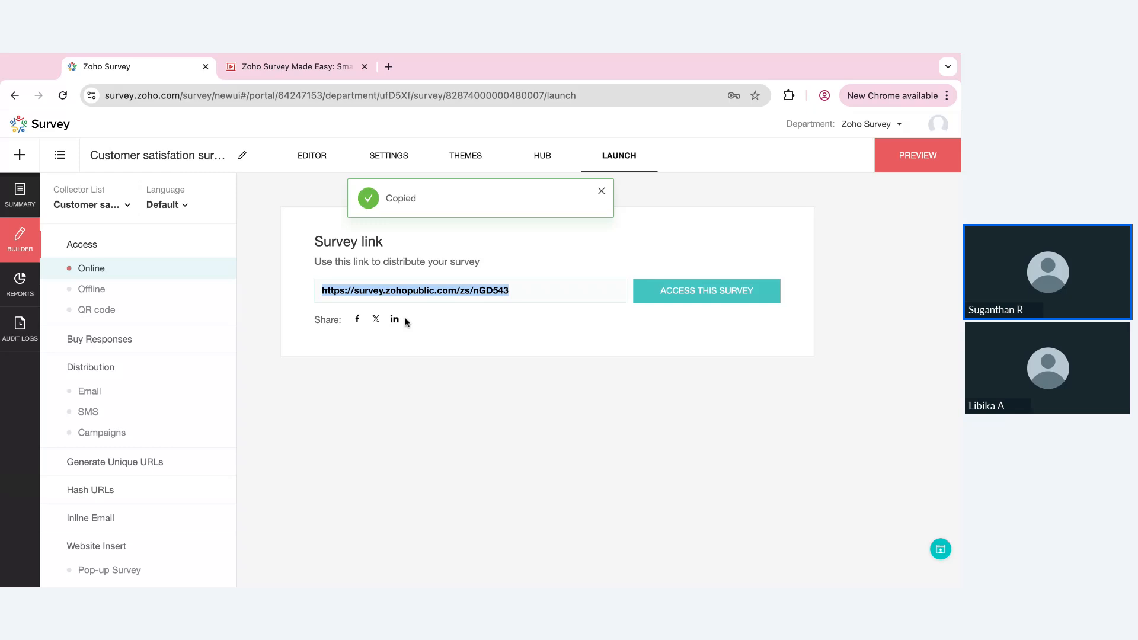
left_click(469, 419)
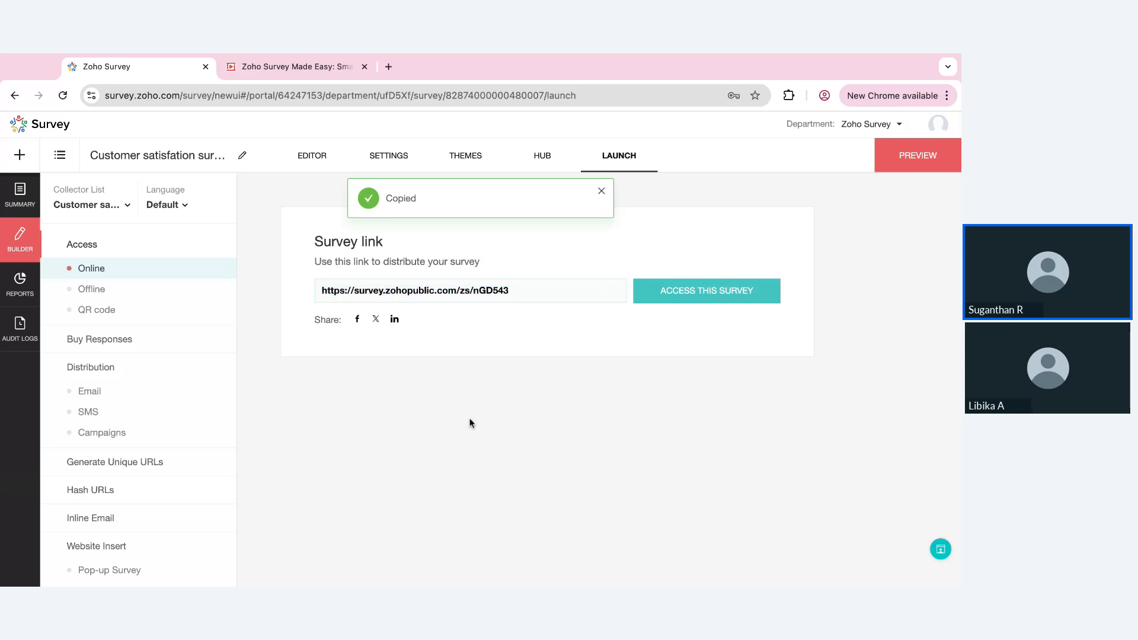
Show the QR code that gives mobile users access to the survey
left_click(112, 311)
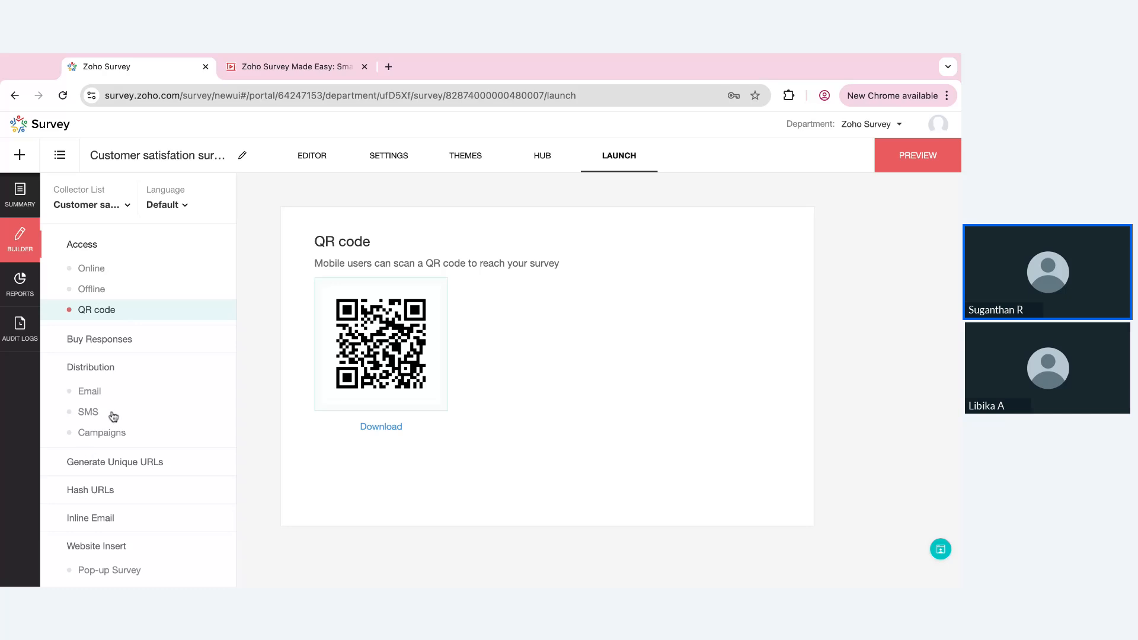
Create an email distribution for the survey and open its message for editing
left_click(90, 394)
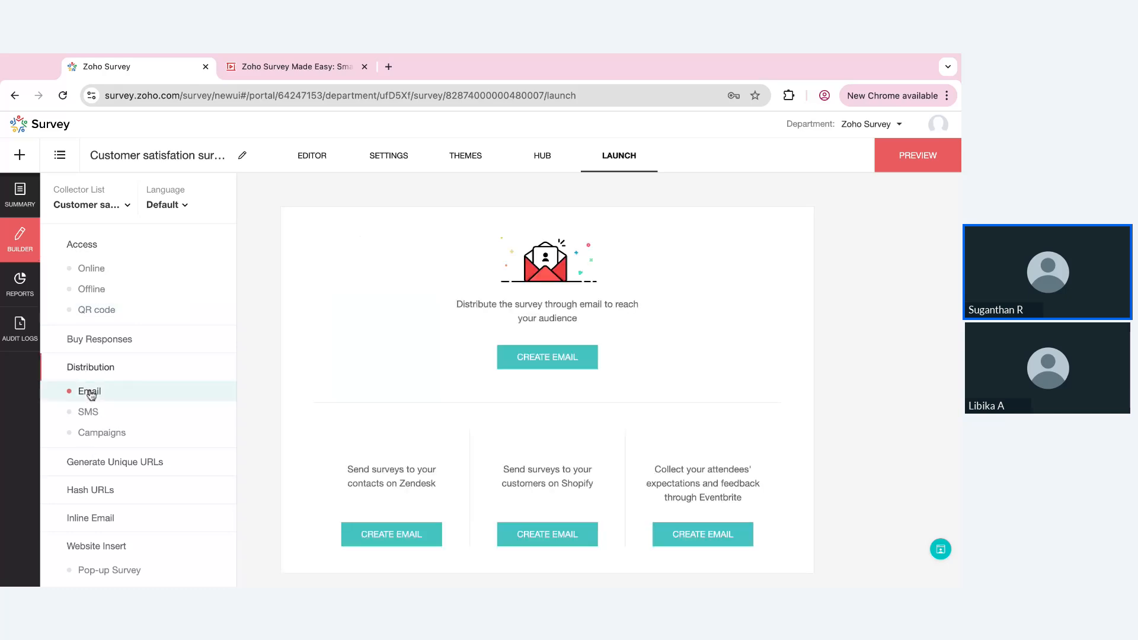
left_click(550, 360)
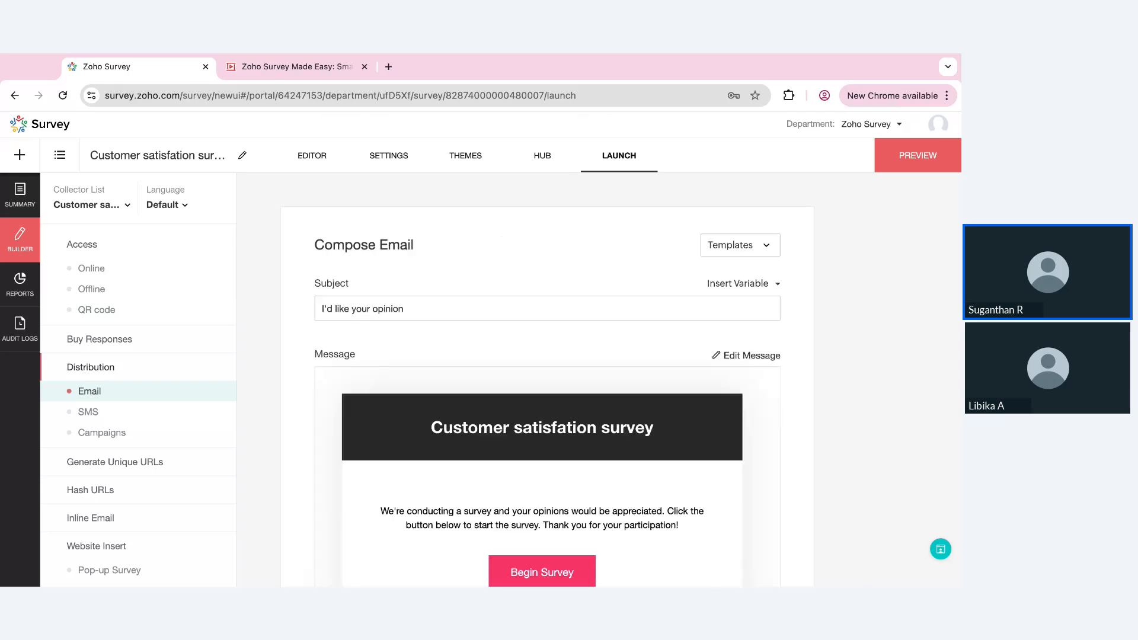
scroll(711, 267, "down", 3)
left_click(739, 228)
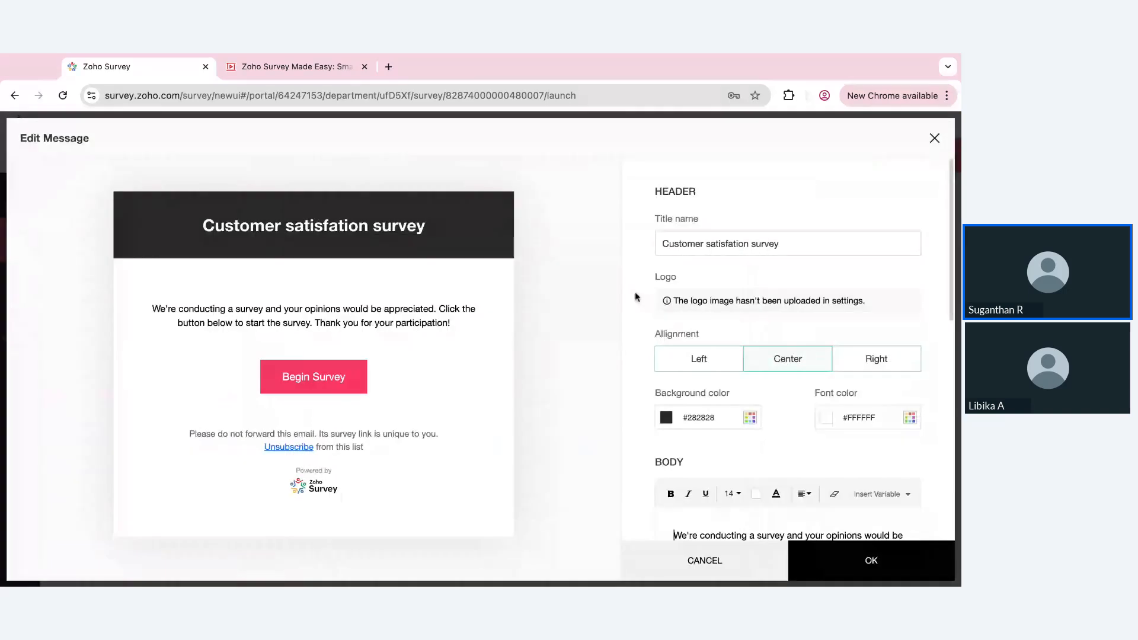
Add the greeting "Dear {{FirstName}} {{LastName}}" above the email body text, using the First Name and Last Name variables
scroll(824, 427, "down", 2)
scroll(824, 427, "down", 3)
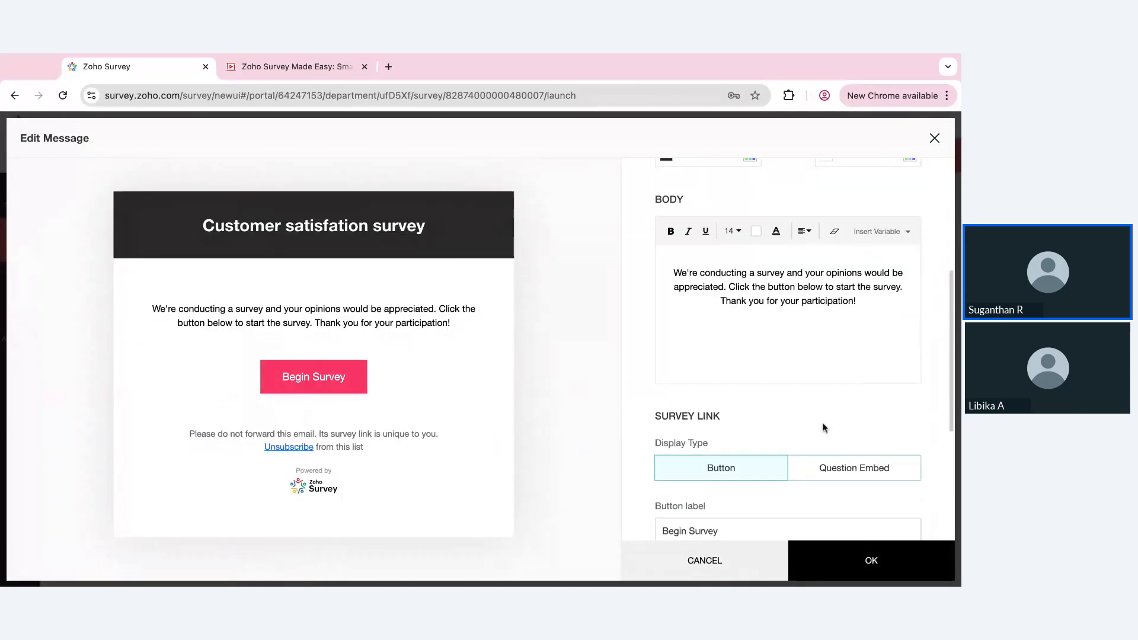
left_click(711, 260)
type("Dear")
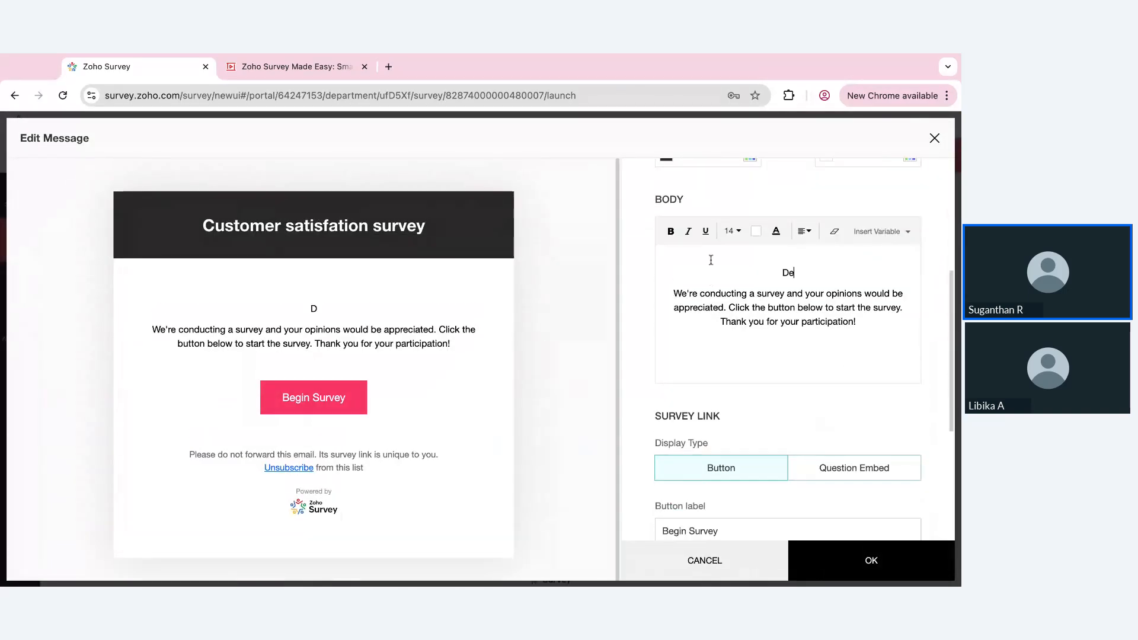
left_click(895, 232)
left_click(858, 333)
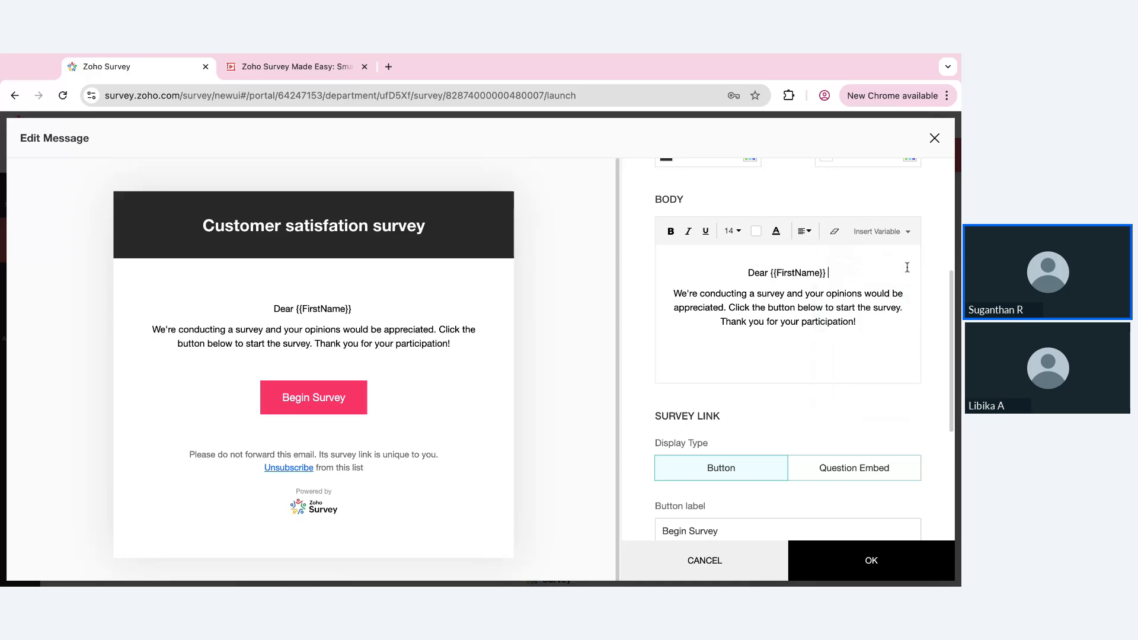
left_click(905, 233)
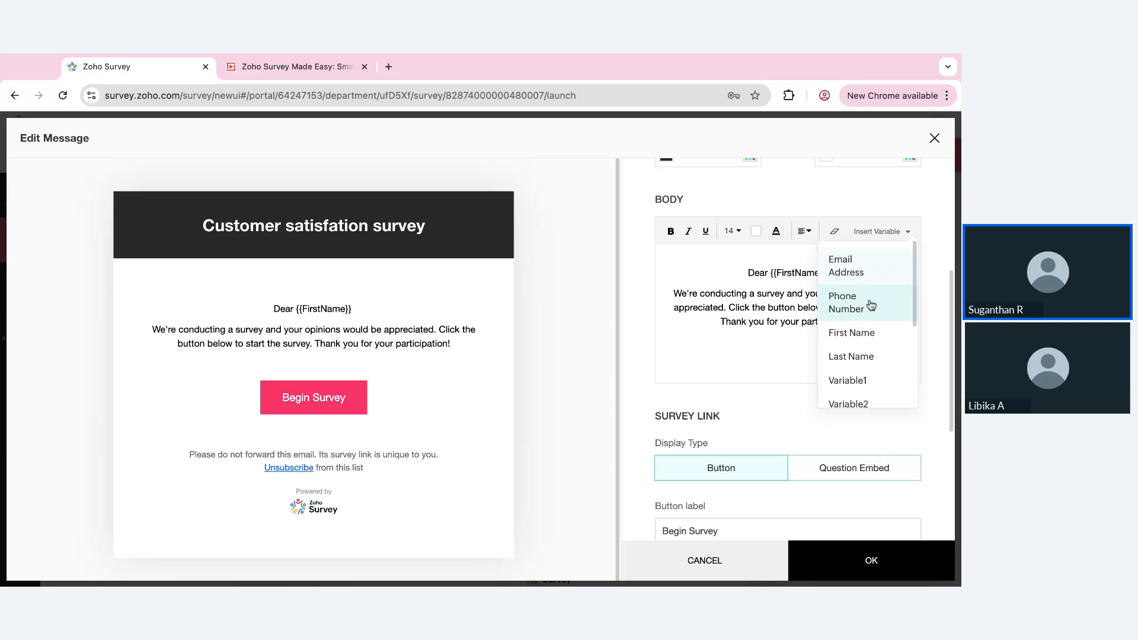
left_click(853, 353)
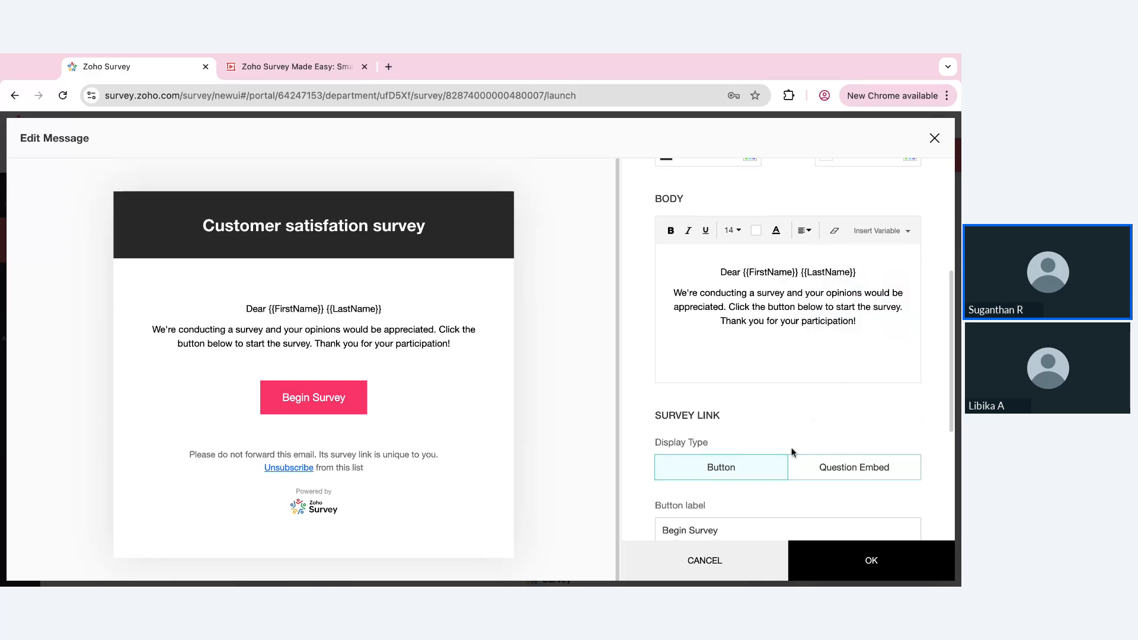
Remove the "Powered by Zoho Survey" branding from the email footer and review the message settings
scroll(792, 452, "down", 5)
left_click(660, 509)
scroll(798, 460, "up", 8)
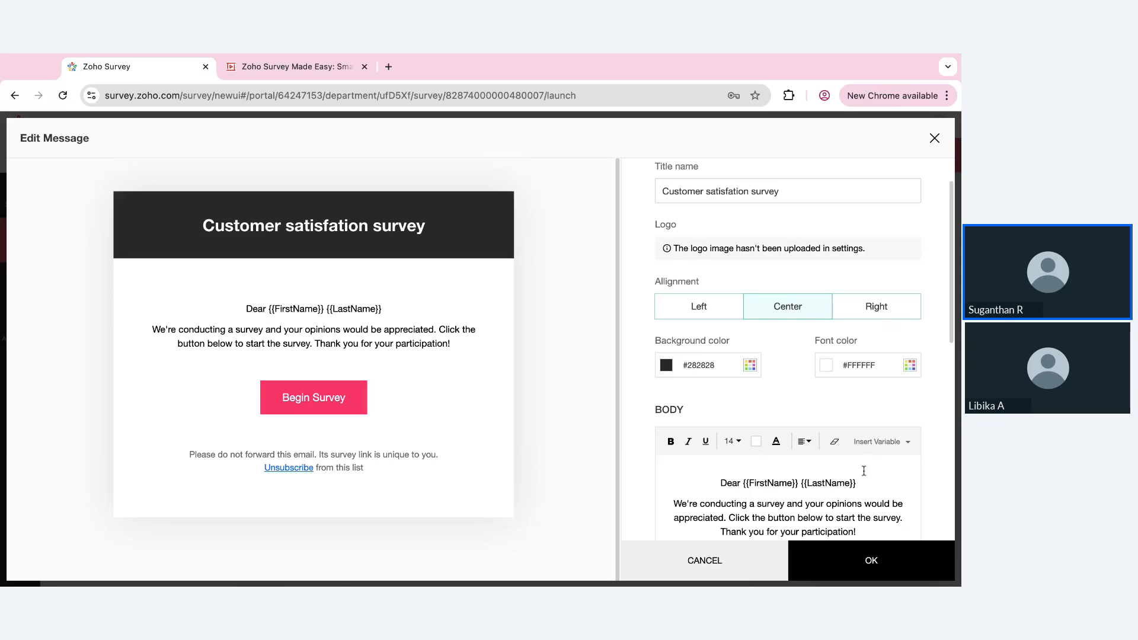
scroll(773, 474, "down", 1)
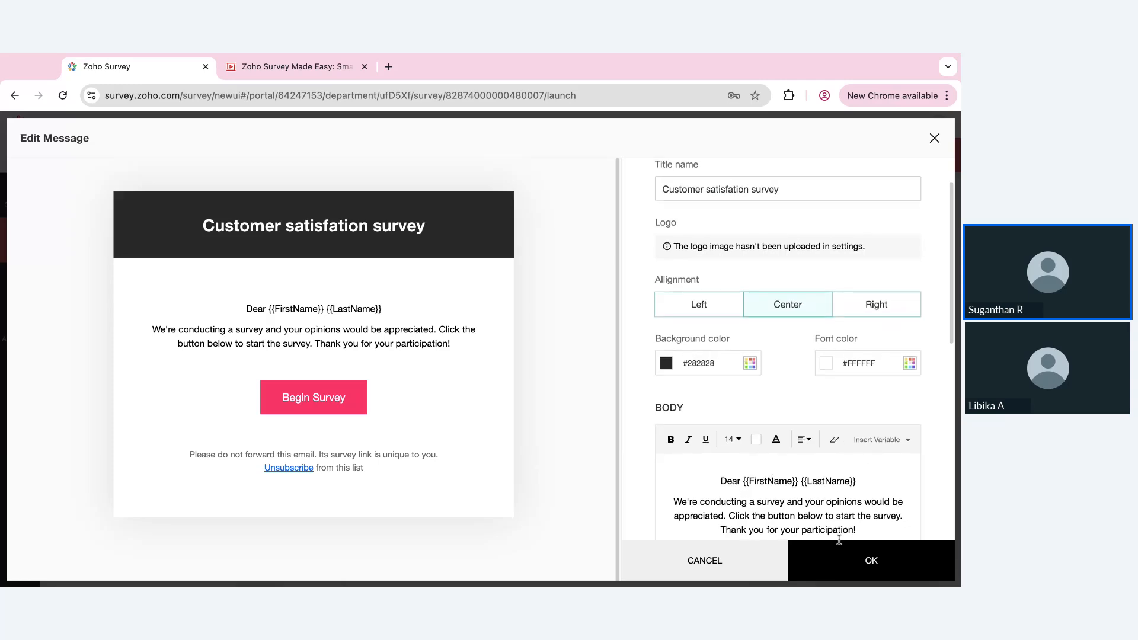
Apply the message changes, then save the email content and default sender details to reach the recipient selection
left_click(848, 557)
scroll(720, 525, "down", 5)
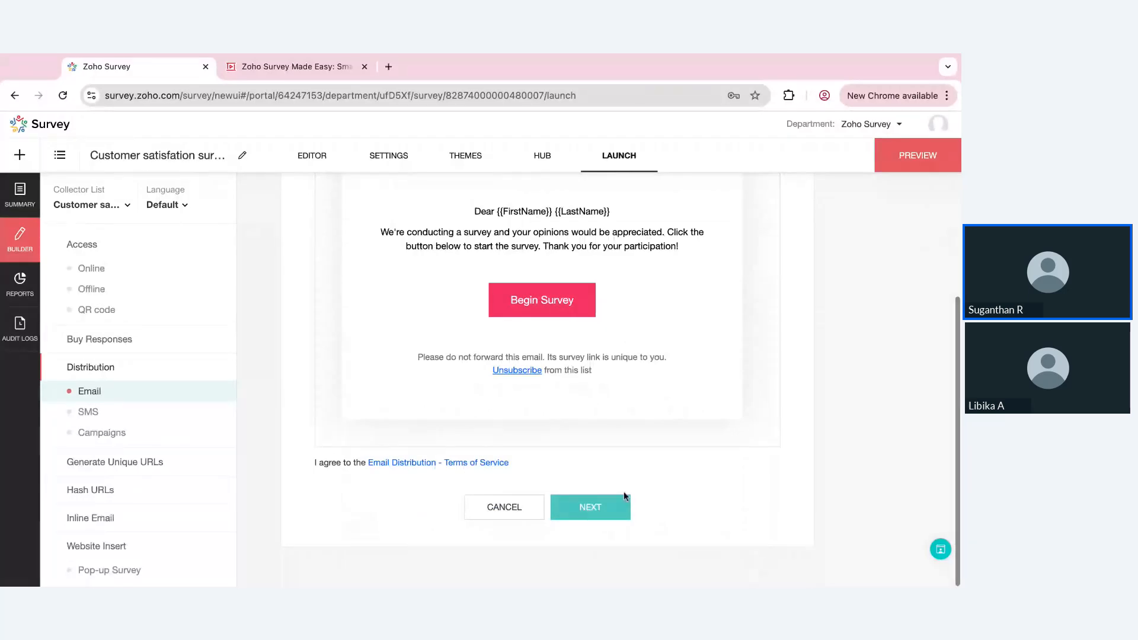
left_click(596, 509)
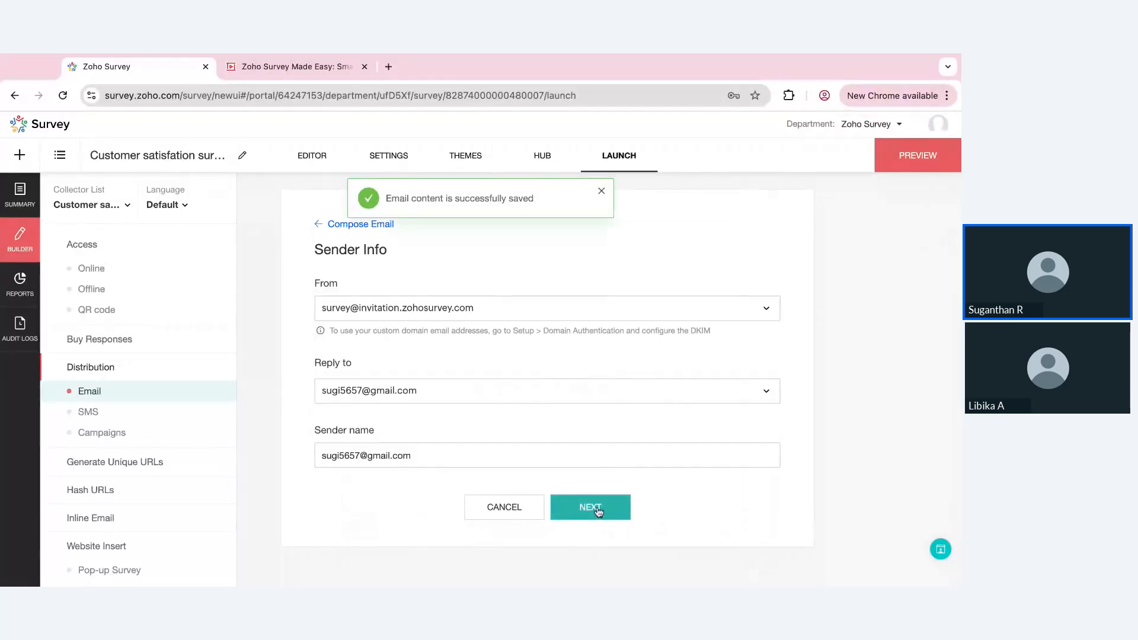
left_click(598, 513)
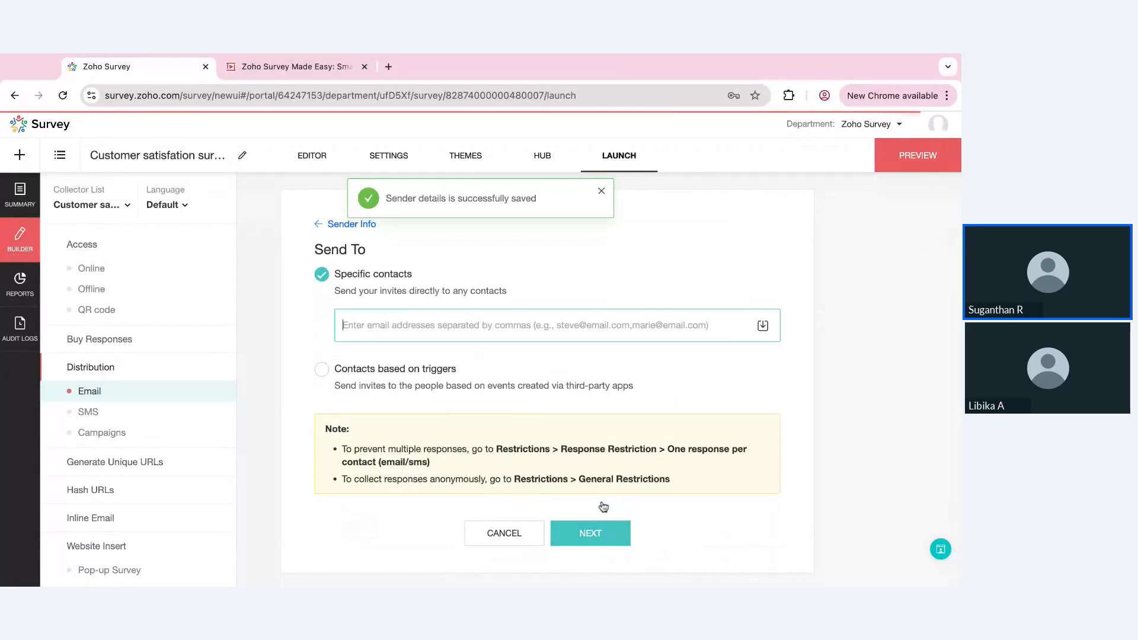
Examine the contact import options and the required CSV field order, including Variable1 to Variable6, and close the import dialog
left_click(762, 326)
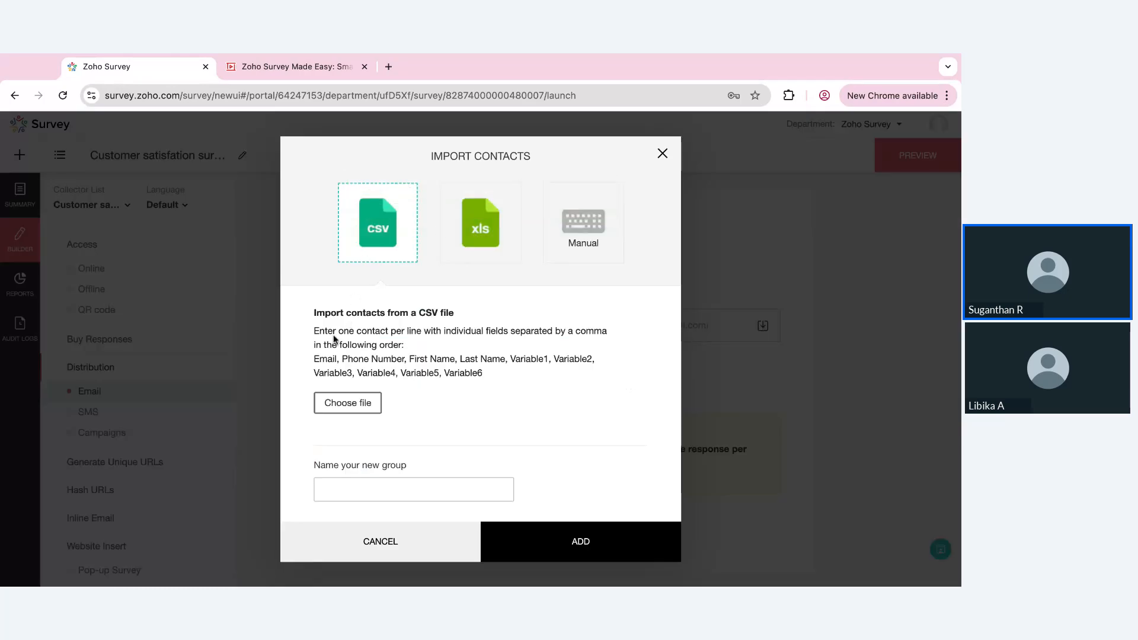
left_click_drag(312, 358, 339, 359)
double_click(314, 360)
left_click_drag(342, 359, 511, 360)
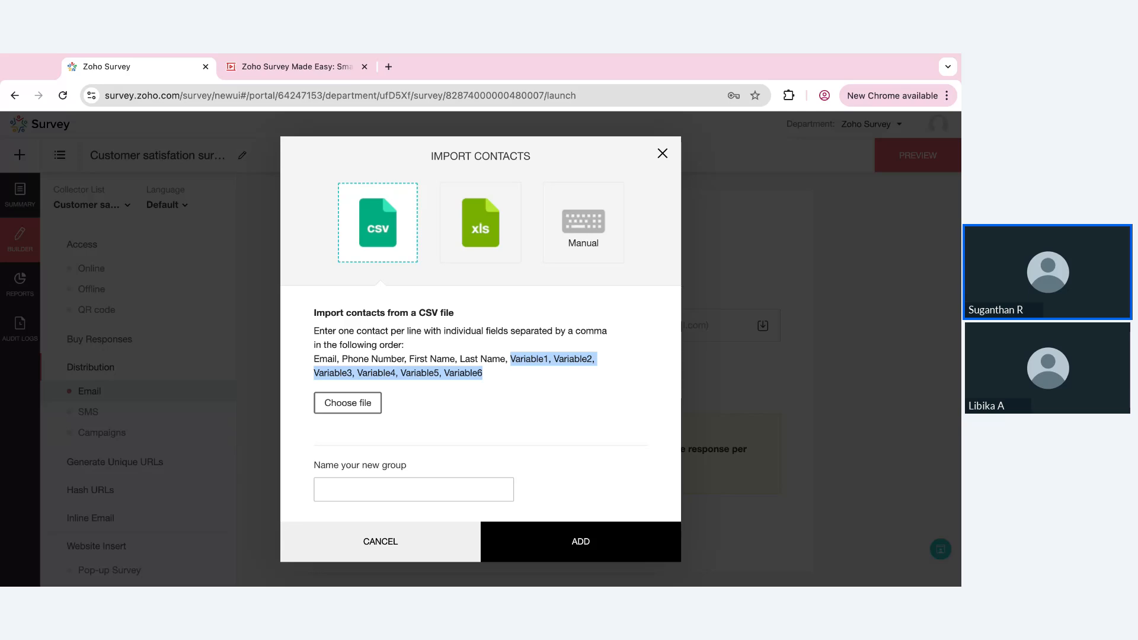
left_click(513, 356)
left_click_drag(511, 358, 592, 360)
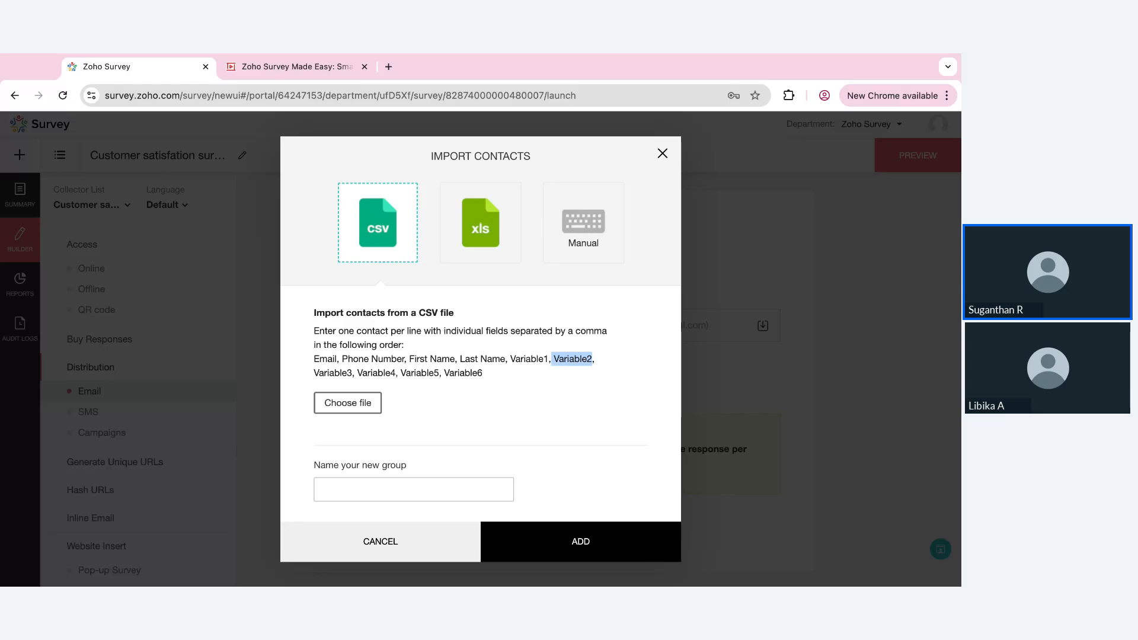
left_click_drag(314, 374, 353, 374)
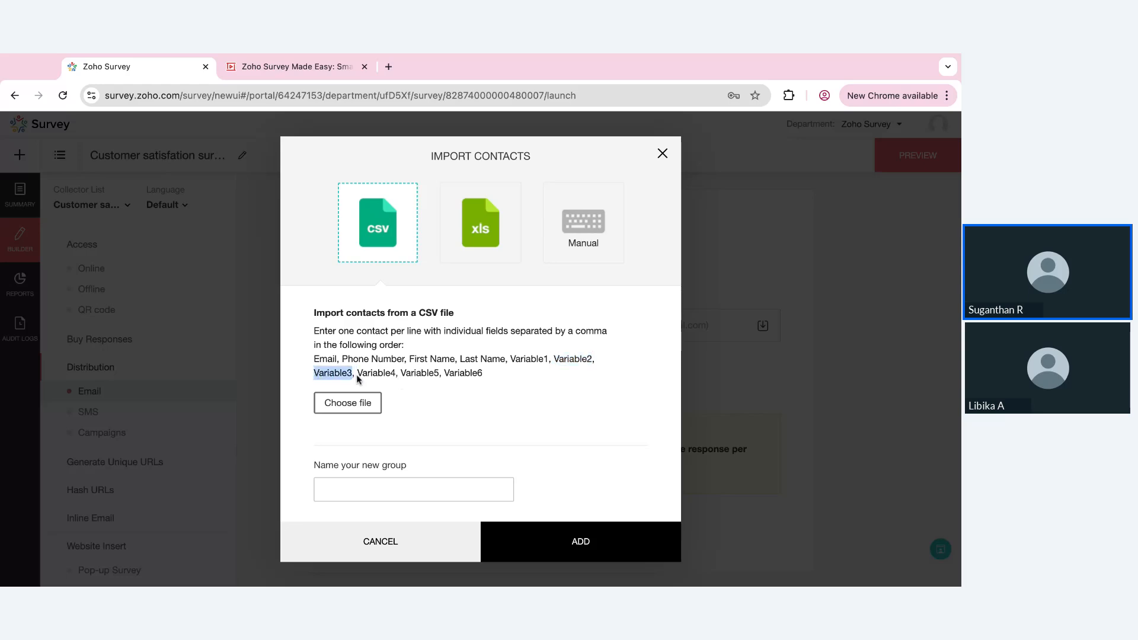
left_click(511, 390)
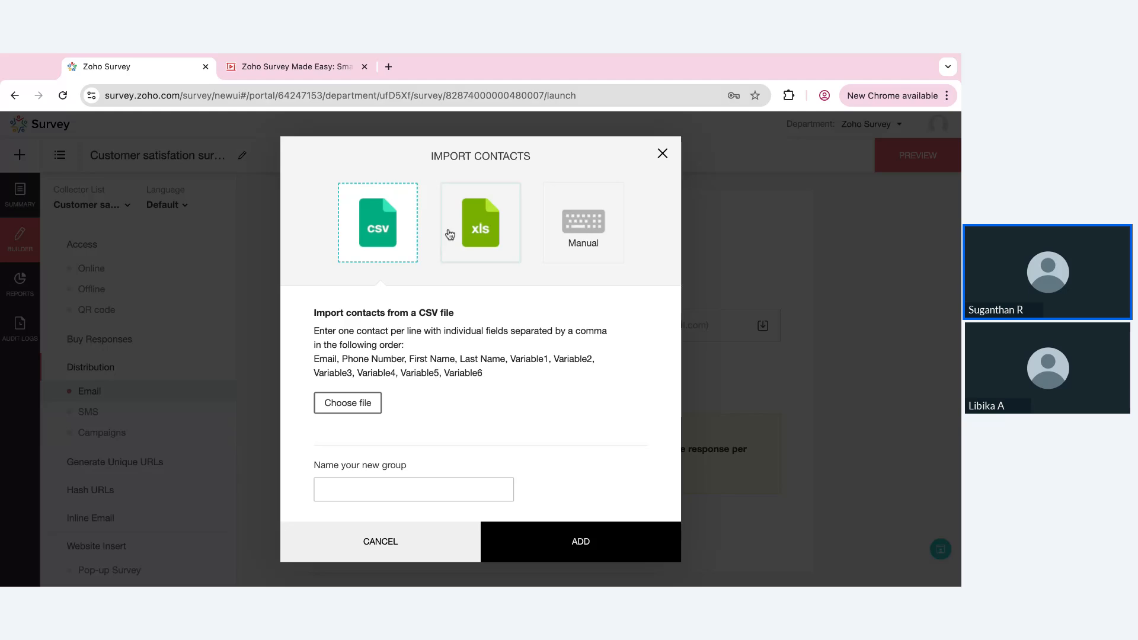
left_click(663, 155)
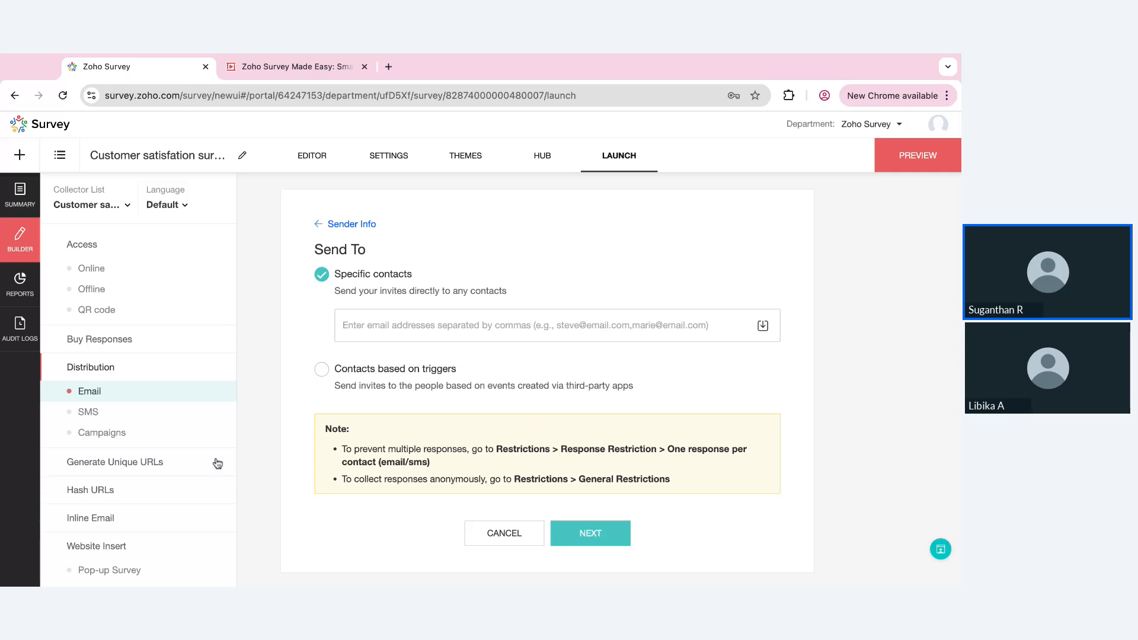
Try to create an SMS distribution for the survey
scroll(153, 450, "down", 1)
left_click(87, 389)
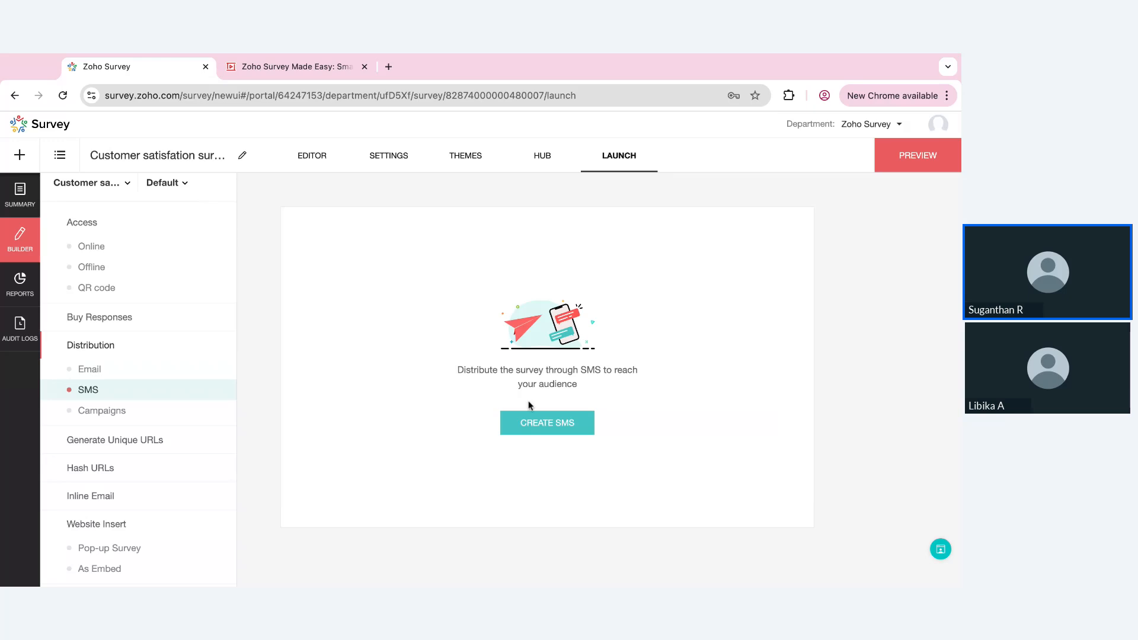
left_click(538, 425)
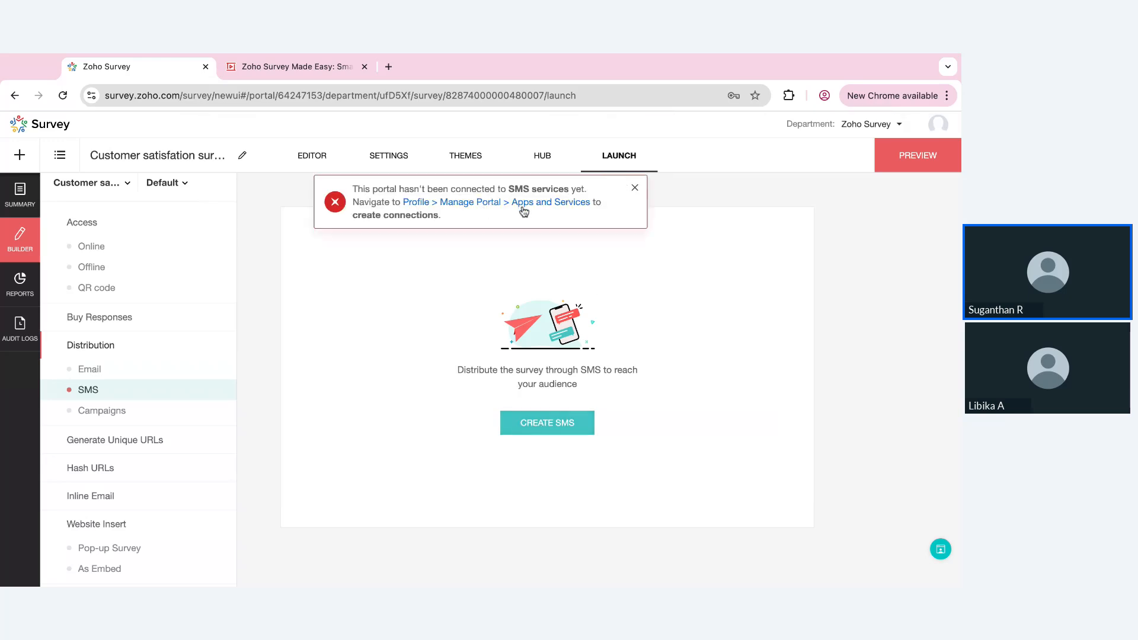
left_click(635, 188)
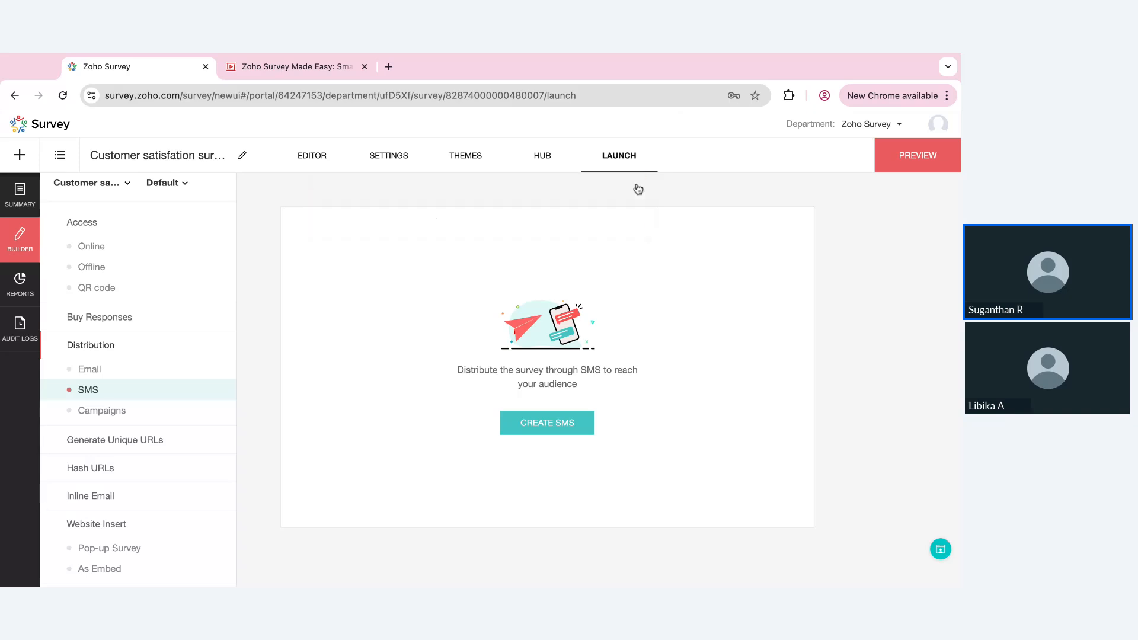
Examine the SMS providers and other integrations in the portal's Apps and Services setup, and close the setup
left_click(939, 126)
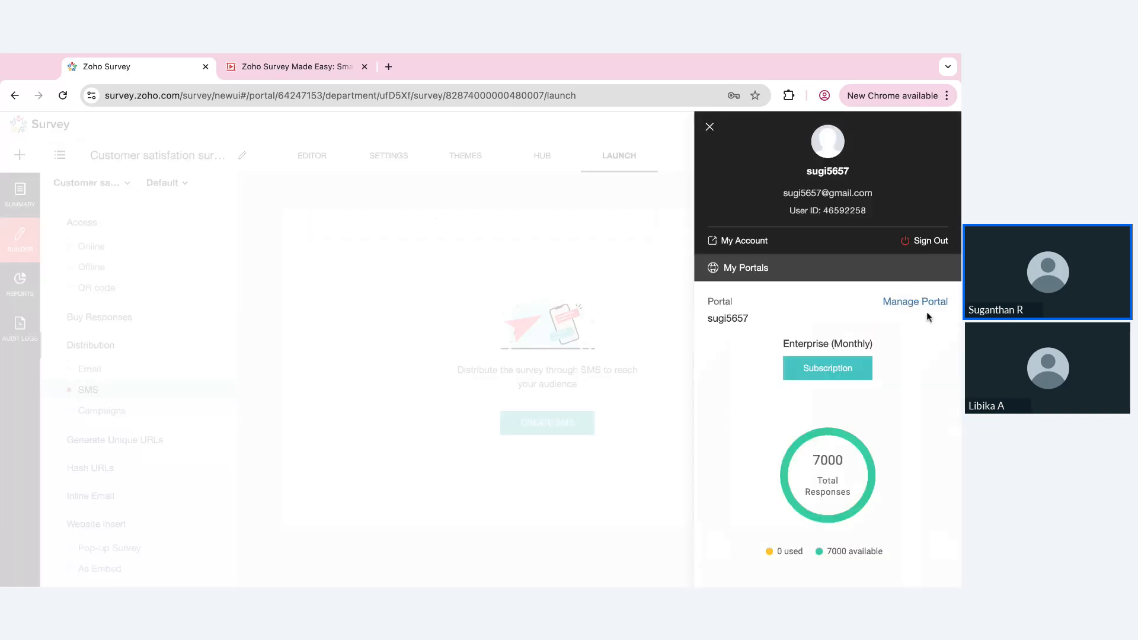
left_click(927, 312)
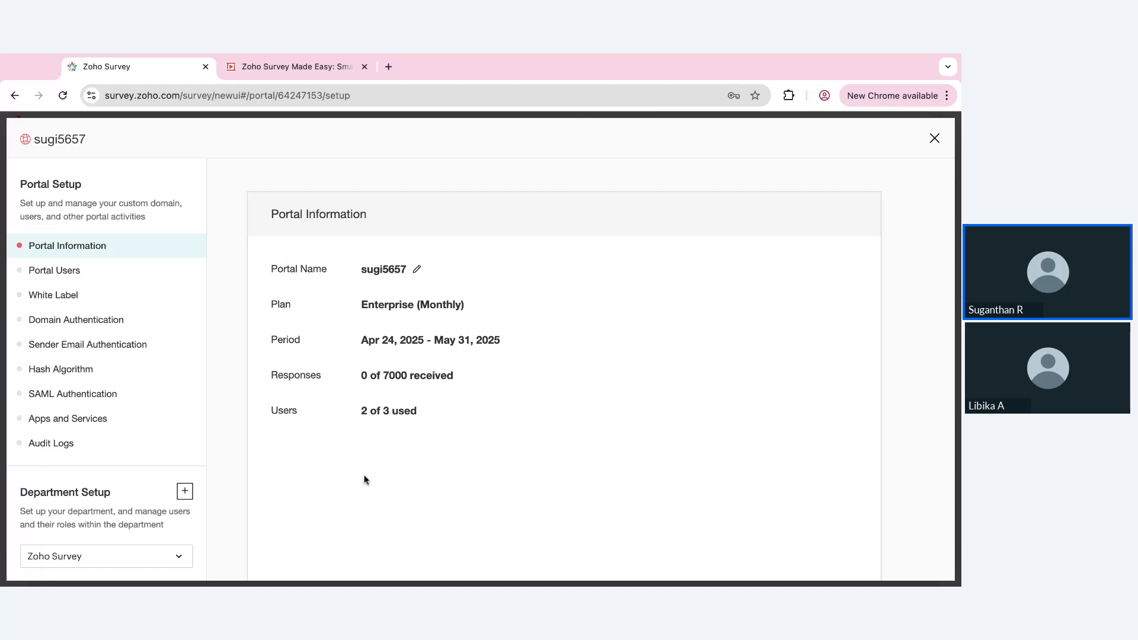
scroll(72, 367, "down", 1)
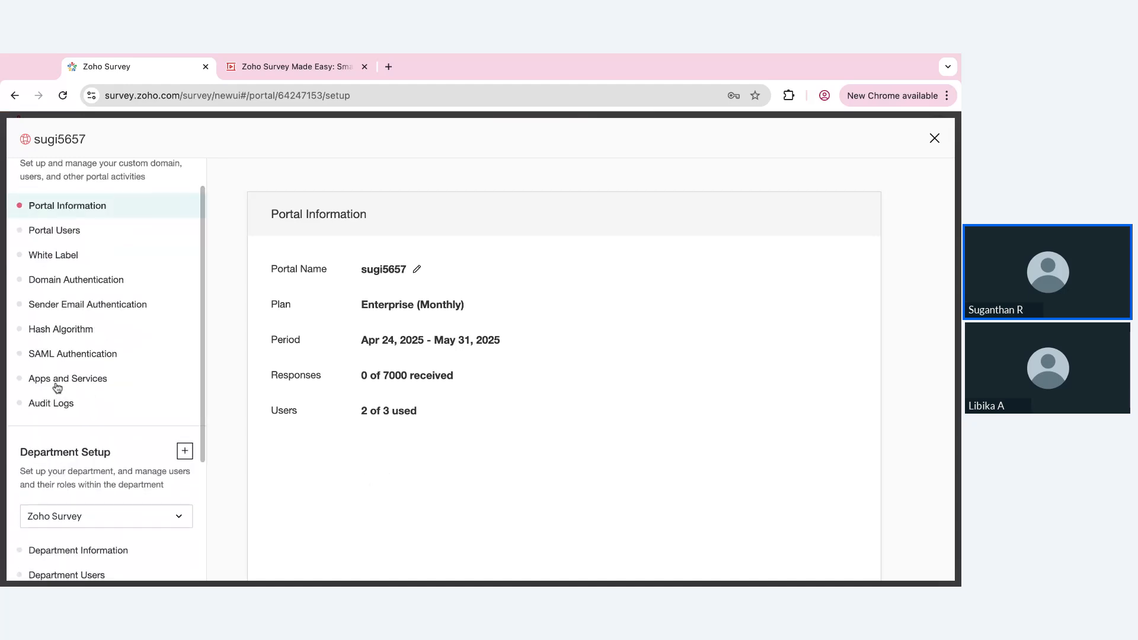
left_click(57, 382)
scroll(577, 440, "down", 5)
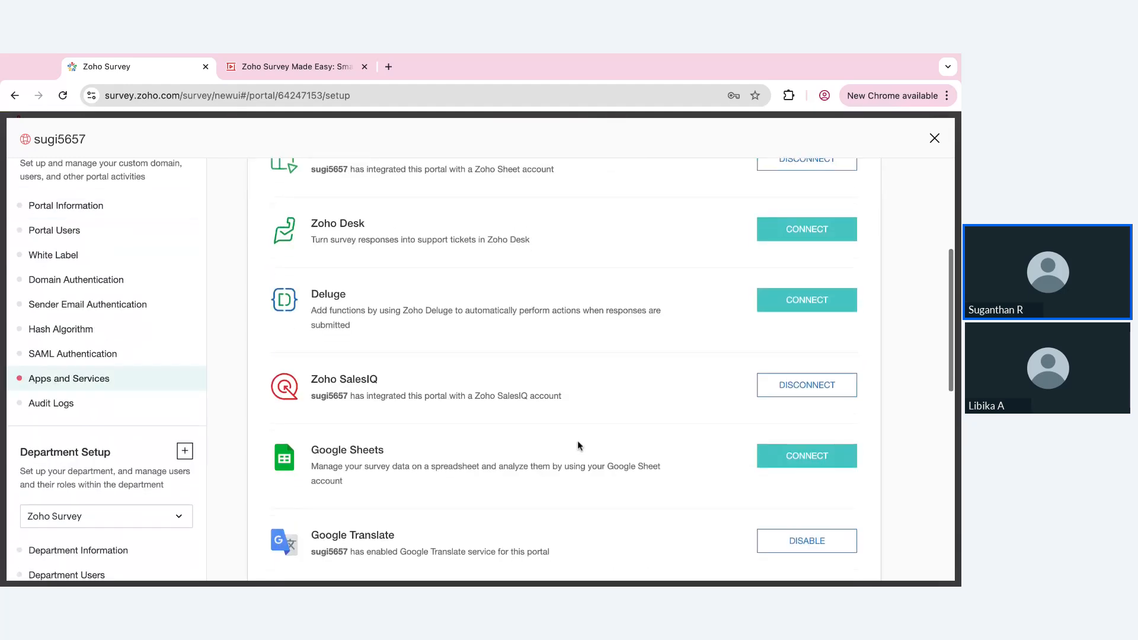
scroll(577, 439, "up", 5)
scroll(578, 440, "down", 14)
scroll(577, 440, "up", 4)
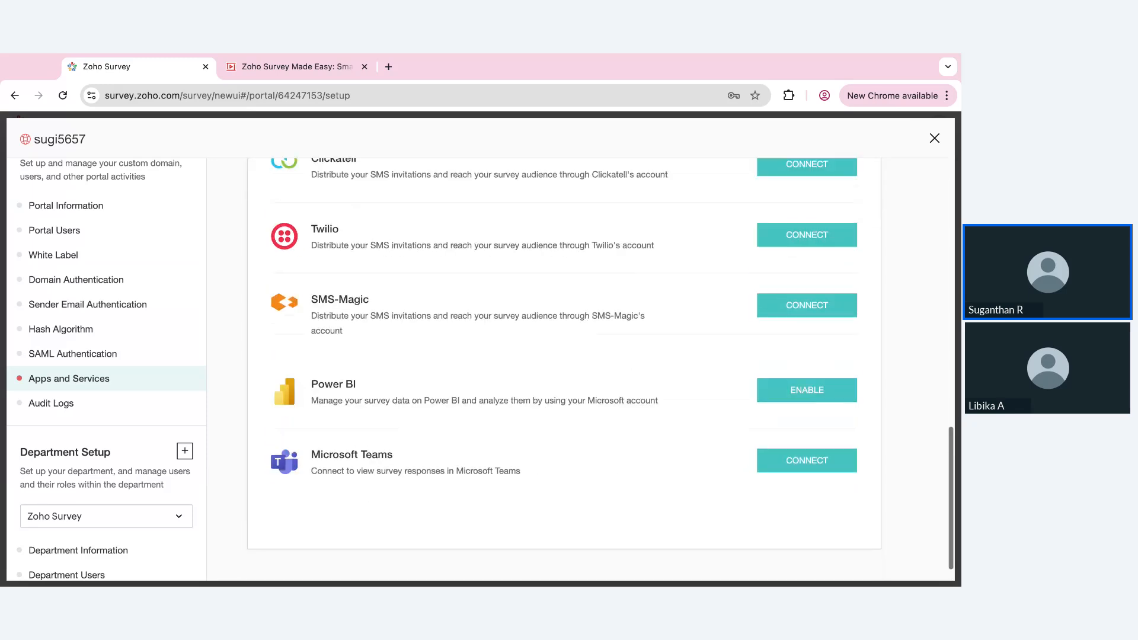
scroll(568, 431, "up", 1)
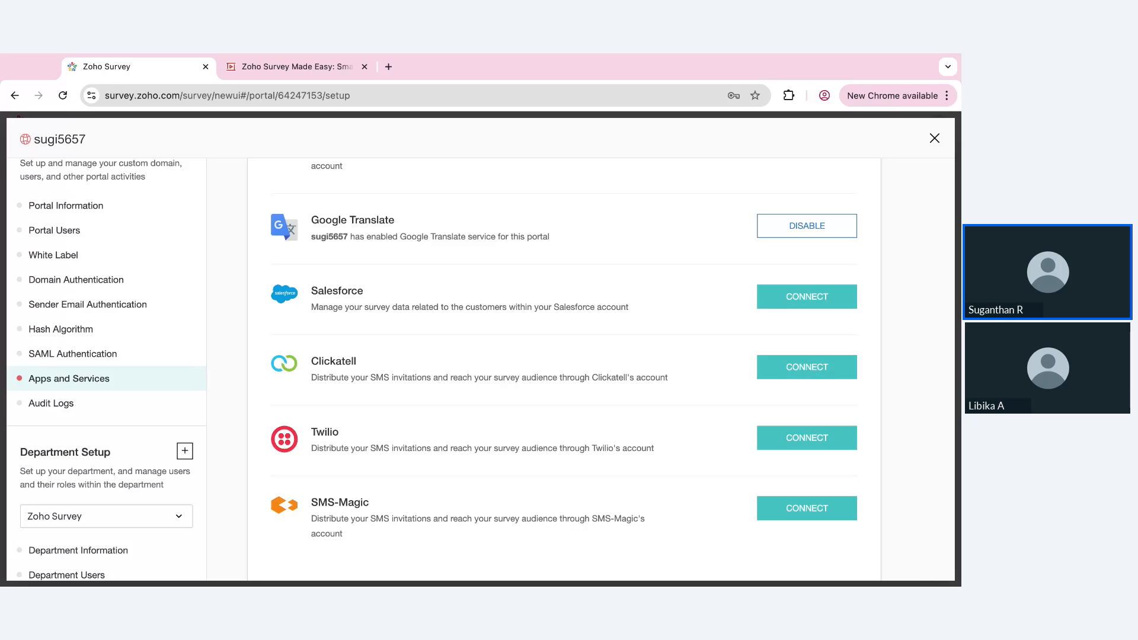
scroll(810, 232, "up", 10)
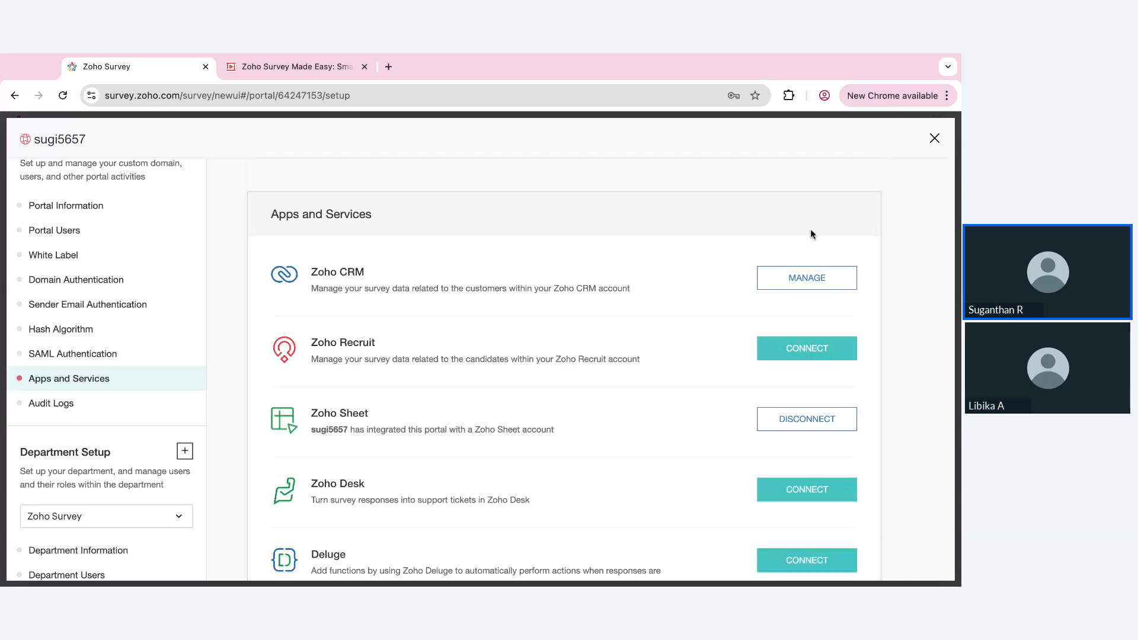
left_click(927, 142)
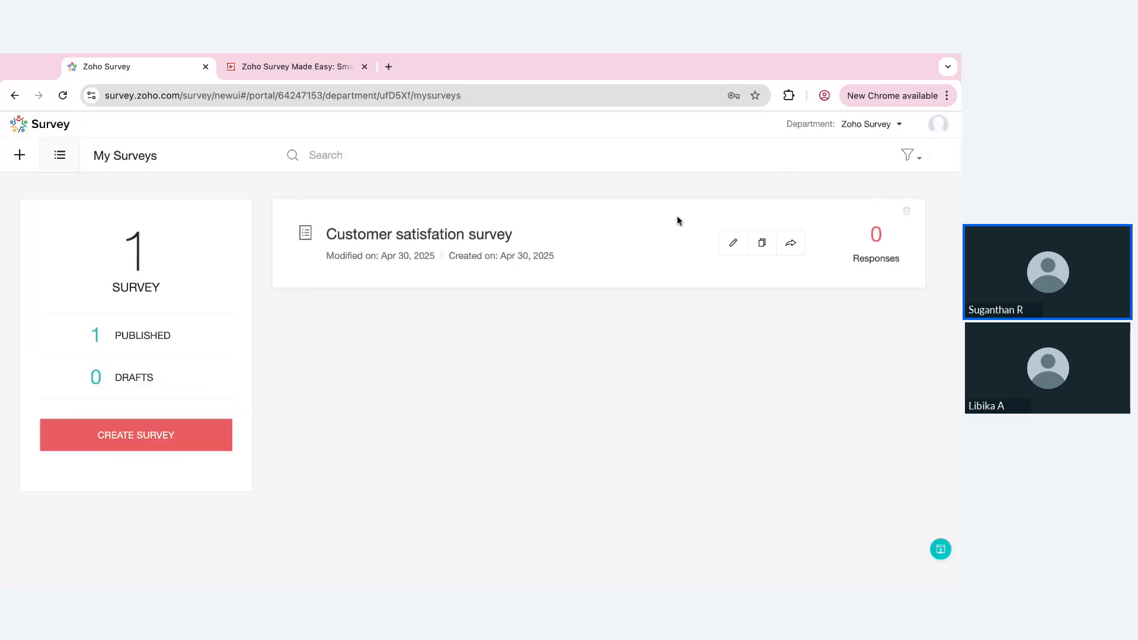
Reopen the customer satisfaction survey in the editor and review its questions down to the improvement comment box
left_click(734, 245)
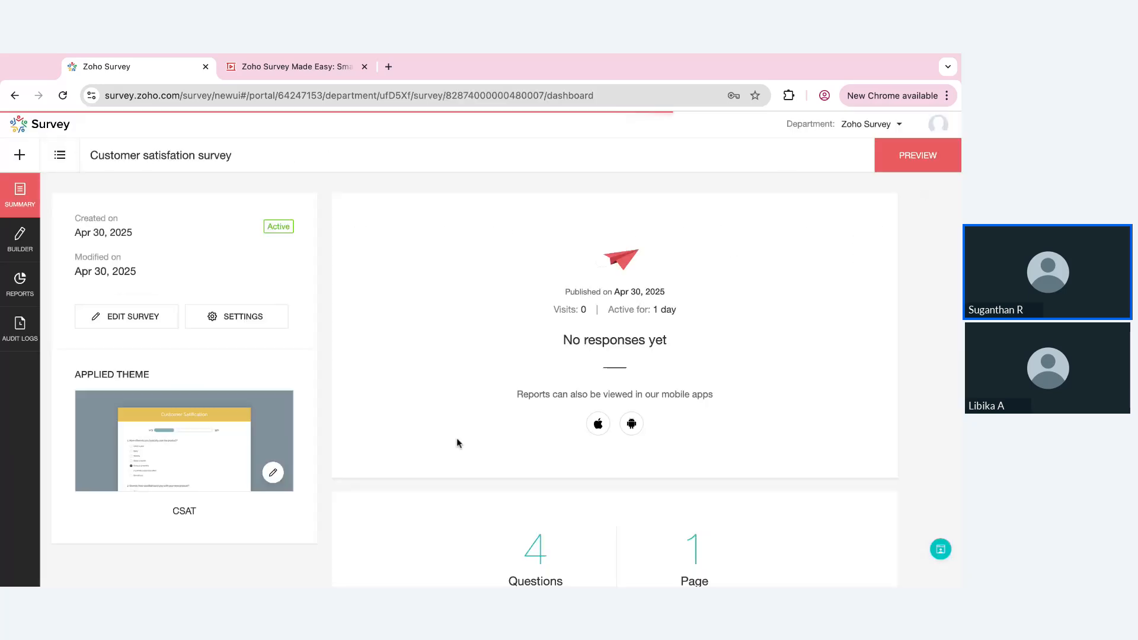
left_click(95, 313)
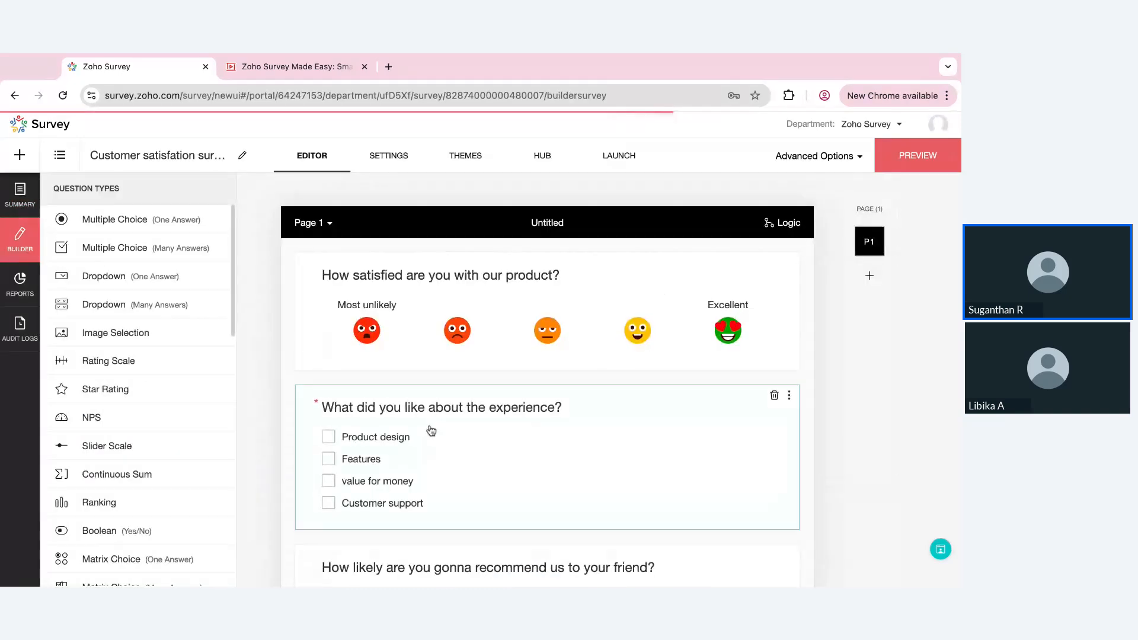
scroll(431, 430, "down", 3)
scroll(431, 430, "down", 3)
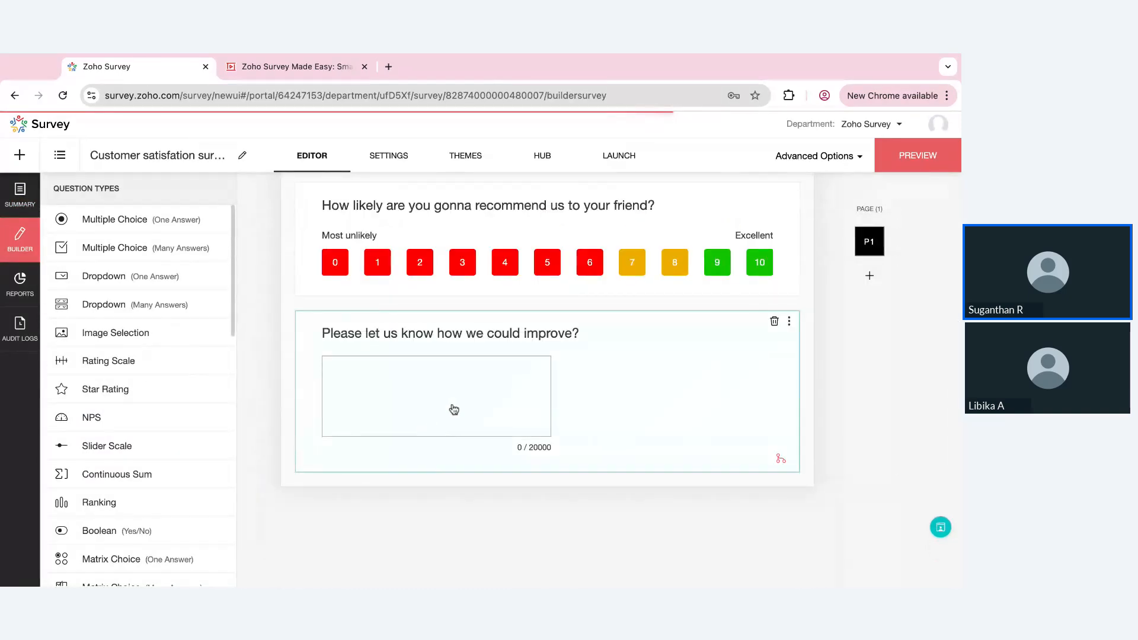
Switch to the marketting department to list its surveys
left_click(894, 124)
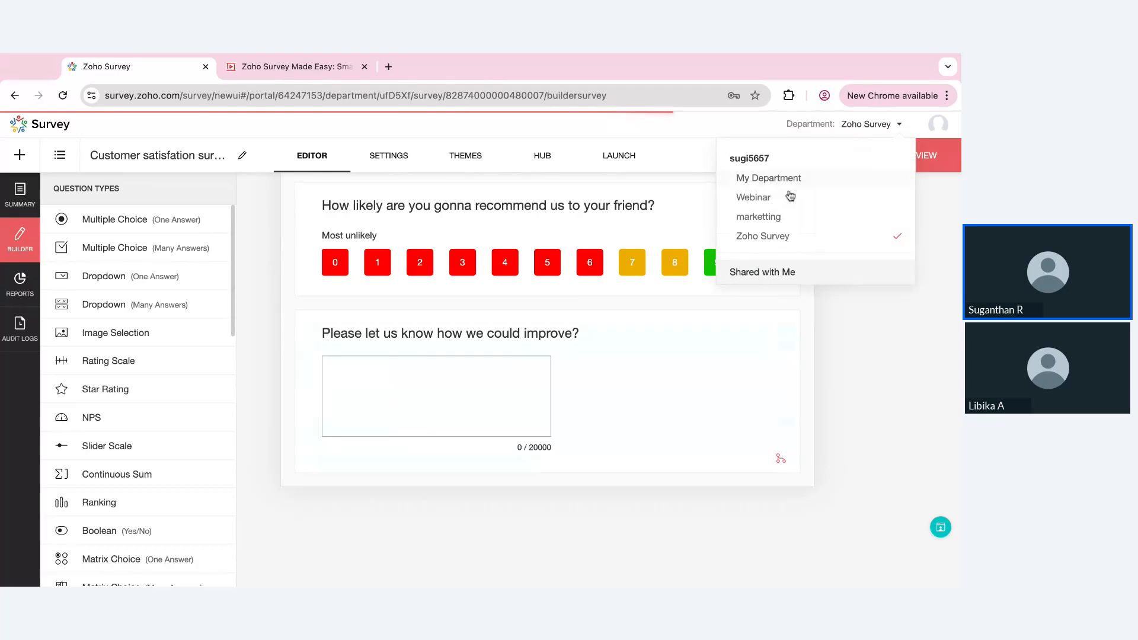
left_click(752, 223)
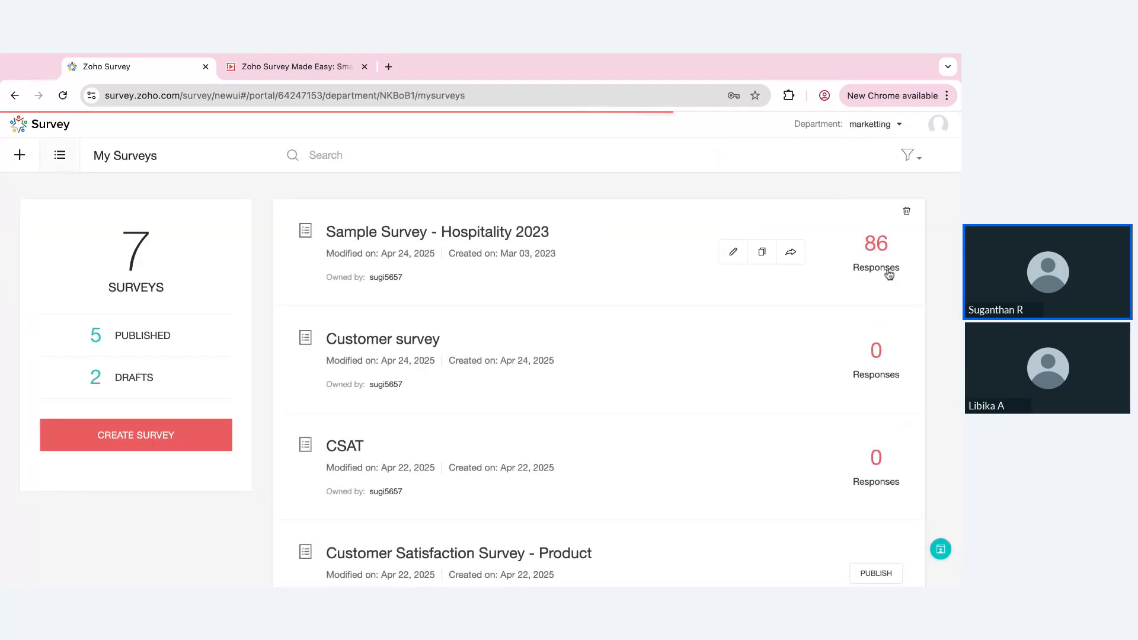
Open the response reports of Sample Survey - Hospitality 2023 and examine the most recent individual response through to its notes
left_click(876, 244)
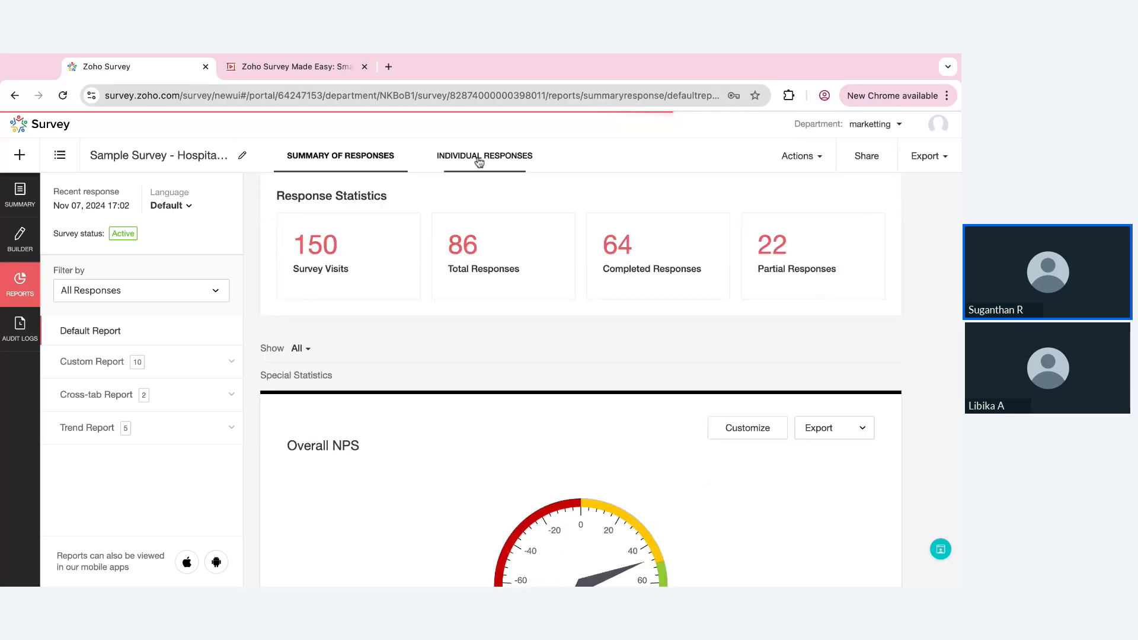
left_click(478, 155)
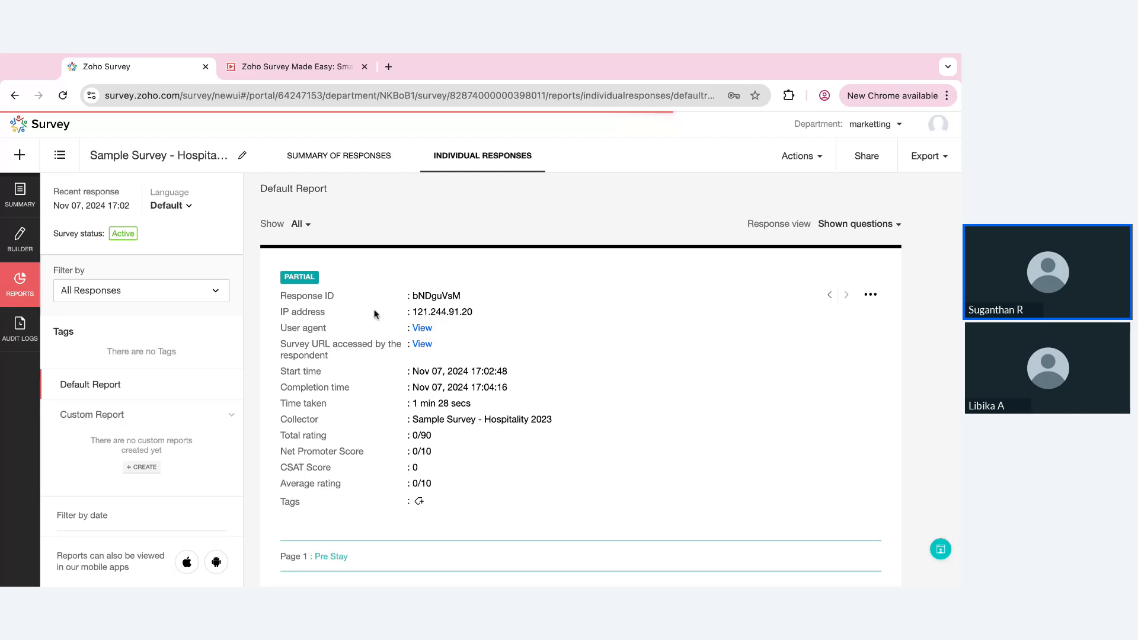
scroll(484, 363, "down", 1)
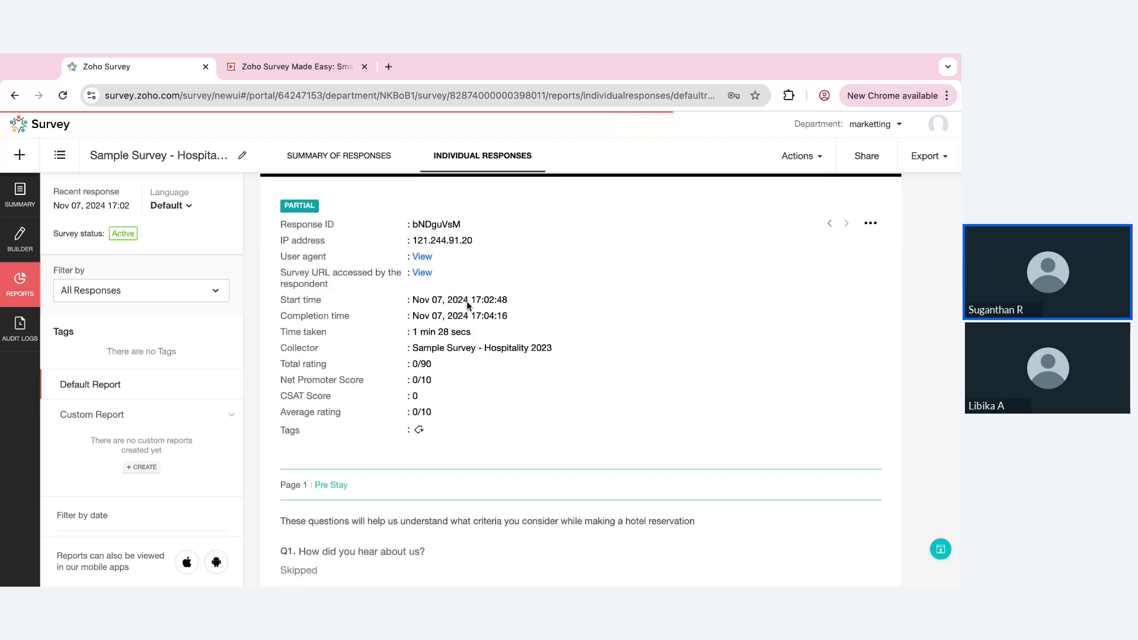
scroll(460, 450, "down", 2)
scroll(460, 449, "down", 15)
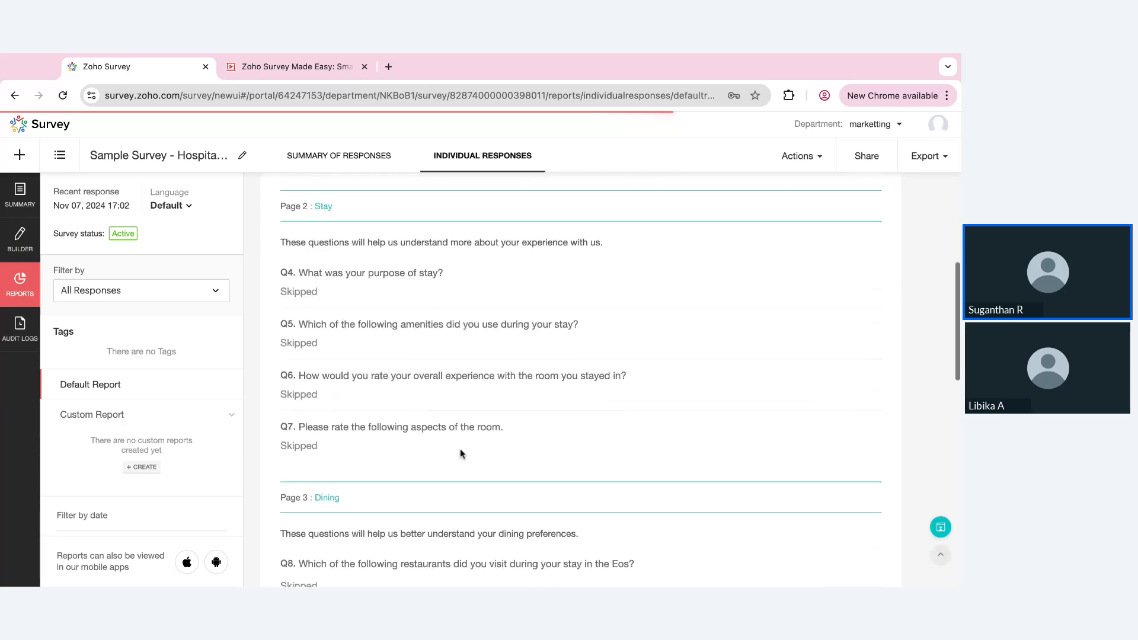
scroll(581, 379, "down", 5)
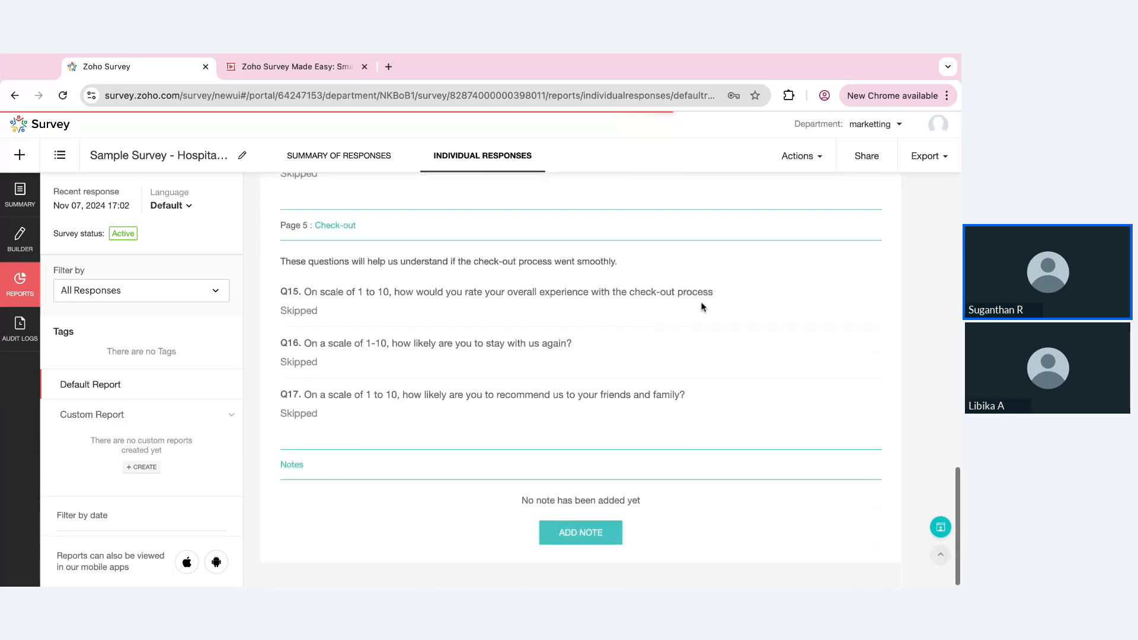
scroll(701, 307, "up", 20)
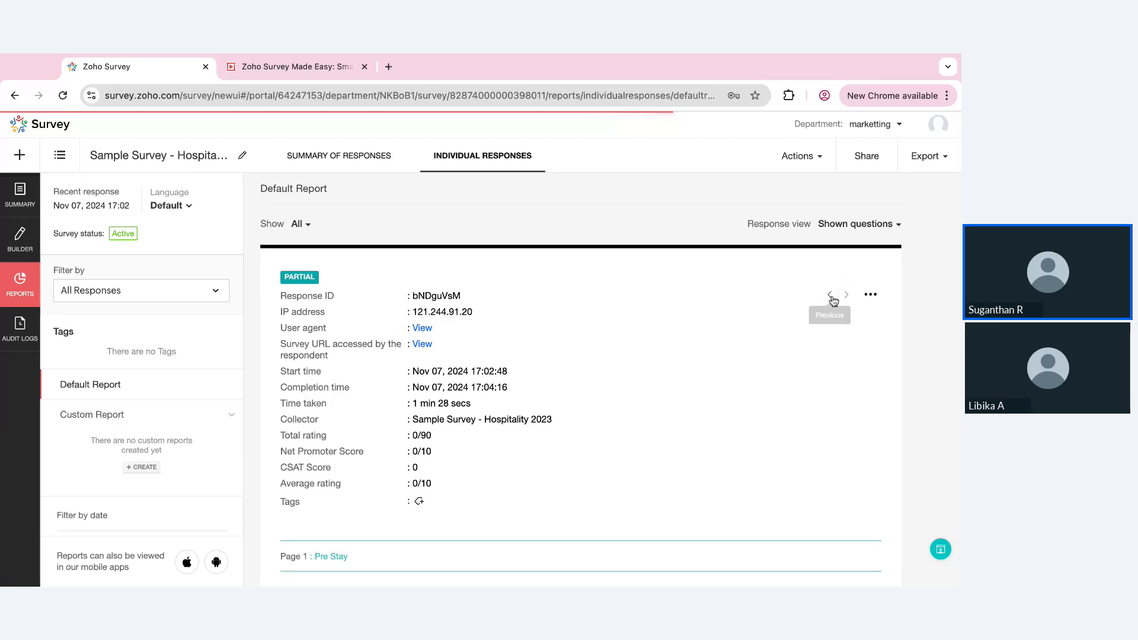
Examine the previous individual response's details and answers, and check the formats available for exporting the responses
left_click(830, 296)
scroll(634, 465, "down", 6)
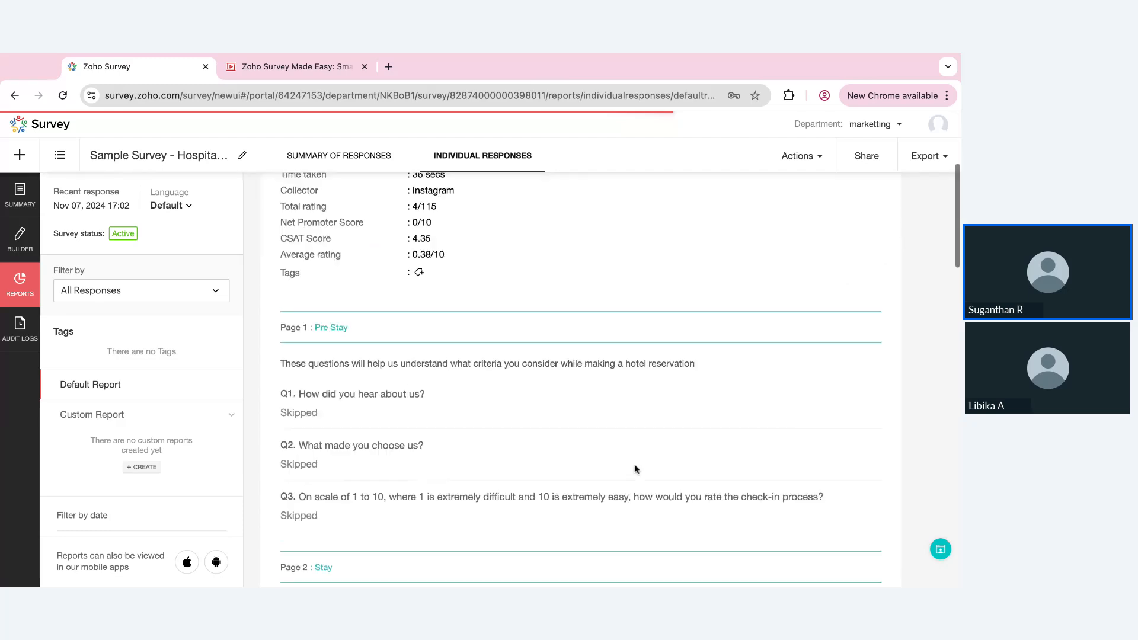
scroll(634, 467, "up", 1)
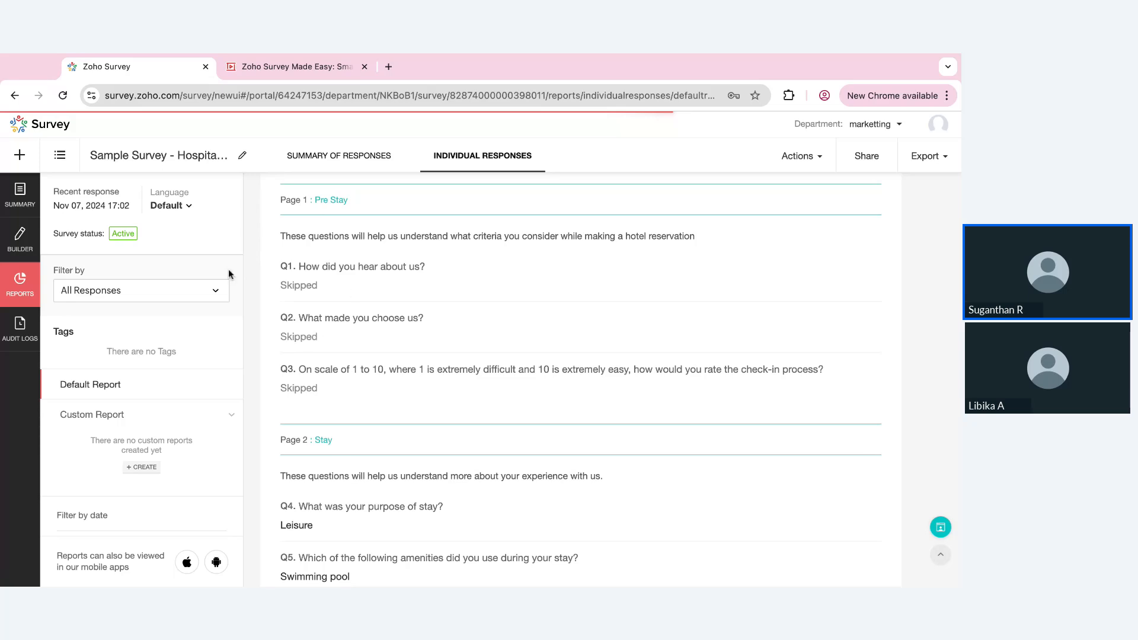
scroll(318, 418, "down", 1)
scroll(318, 420, "down", 3)
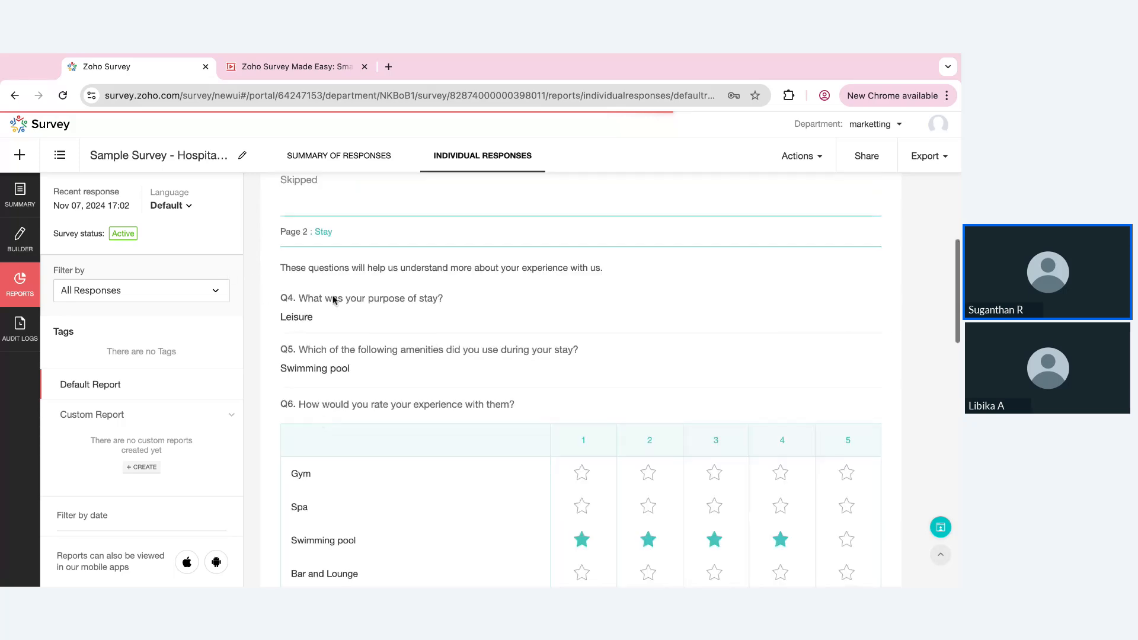
scroll(415, 477, "down", 6)
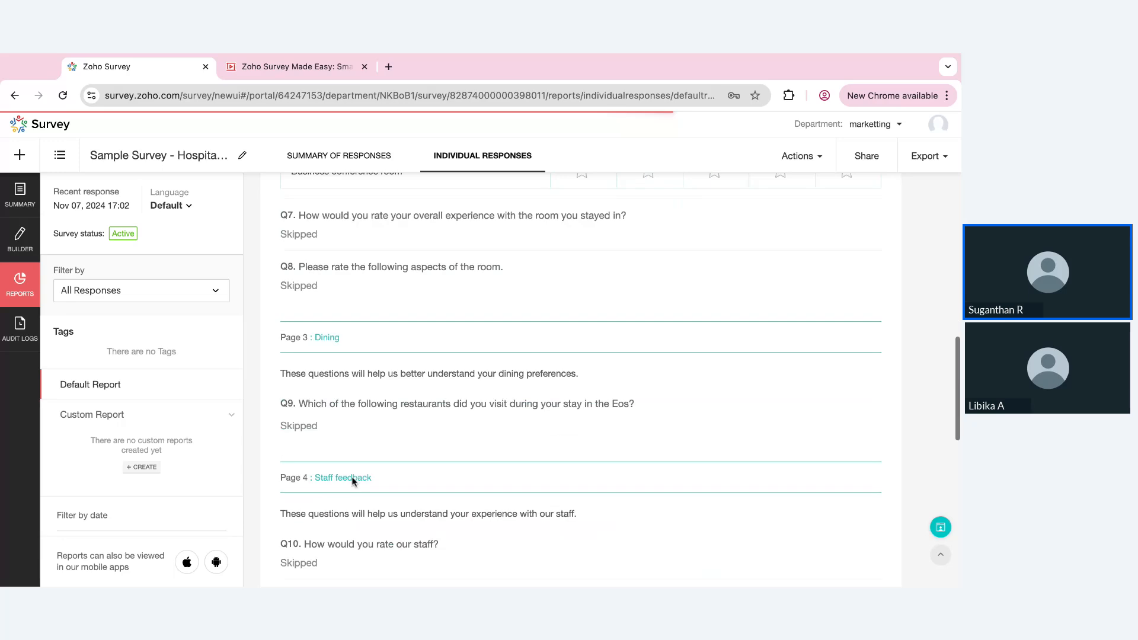
scroll(688, 288, "up", 15)
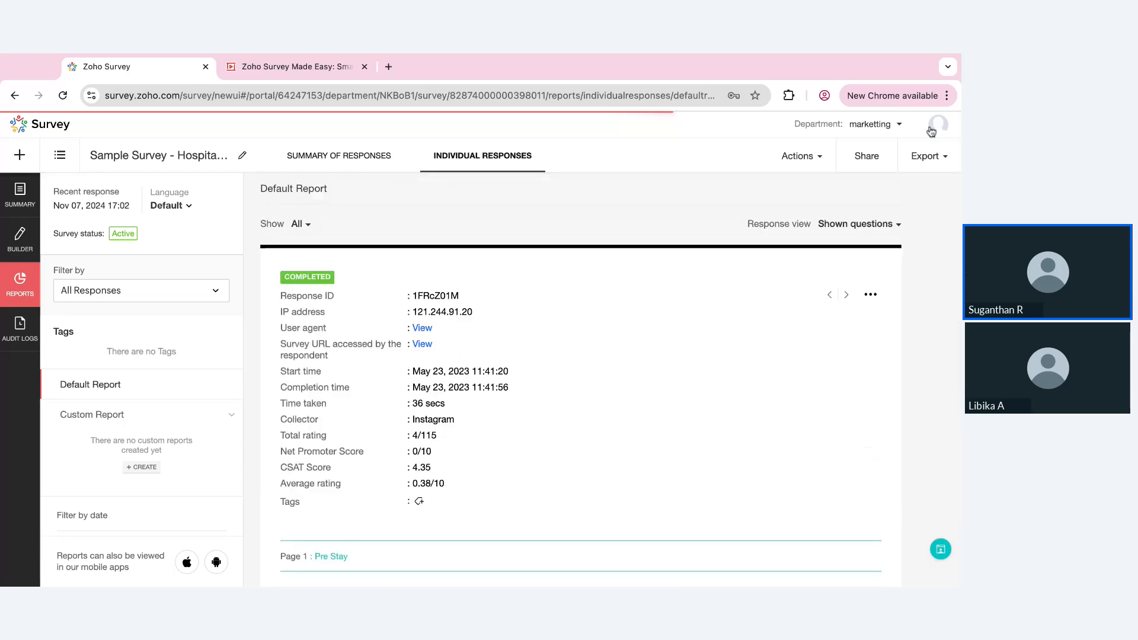
left_click(925, 157)
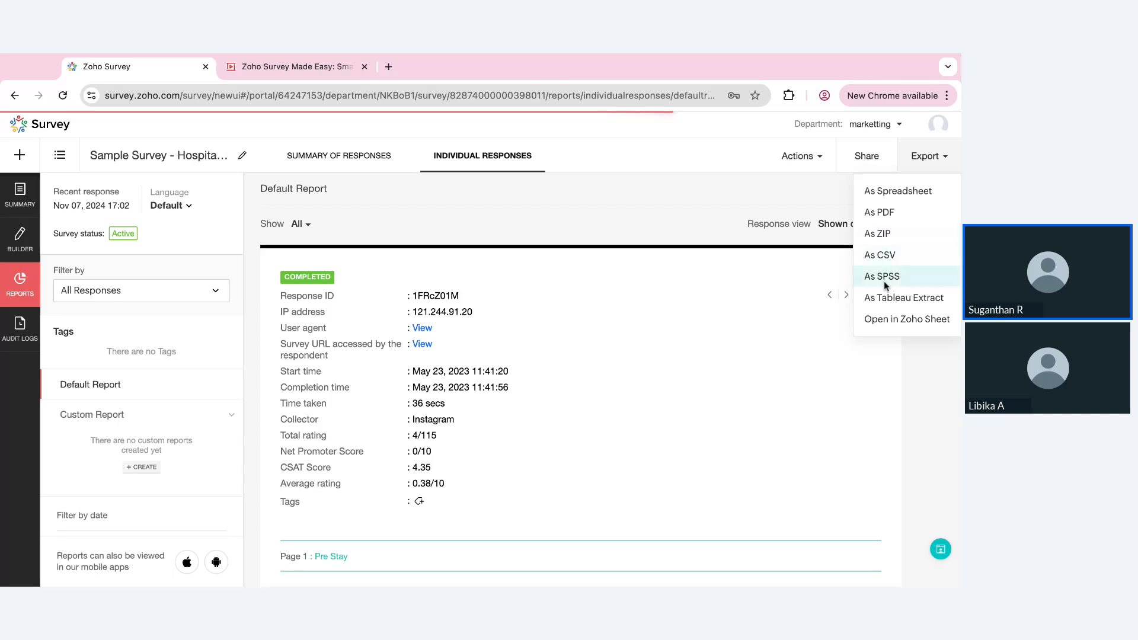
Examine the summary of responses, covering the response statistics, overall NPS, overall CSAT score, average ratings and the first question's chart
left_click(341, 158)
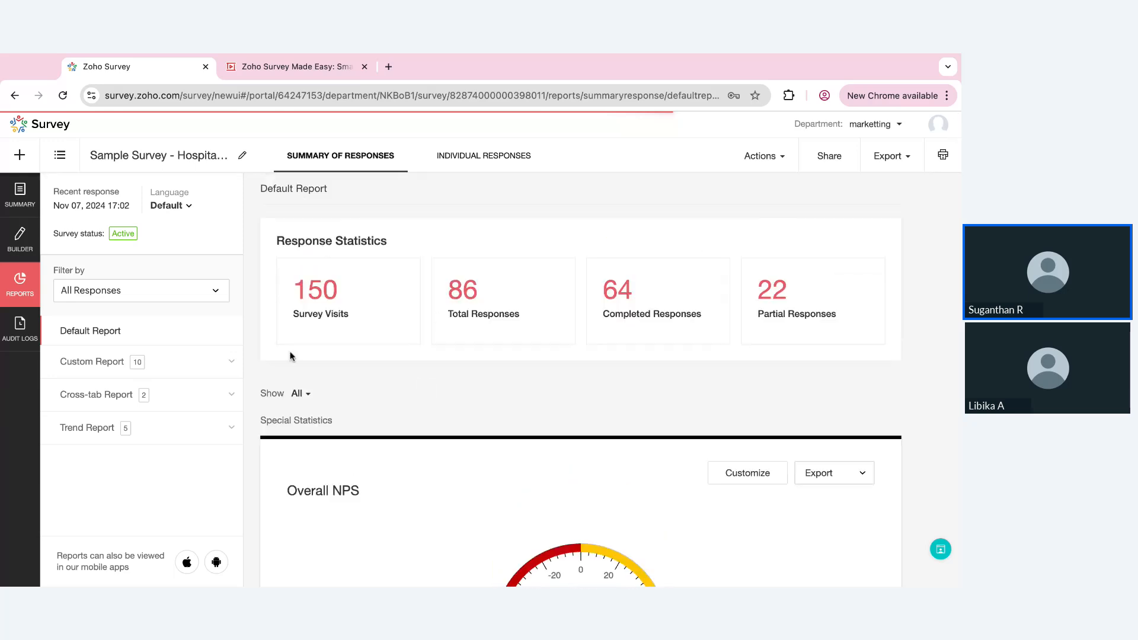
scroll(560, 382, "down", 5)
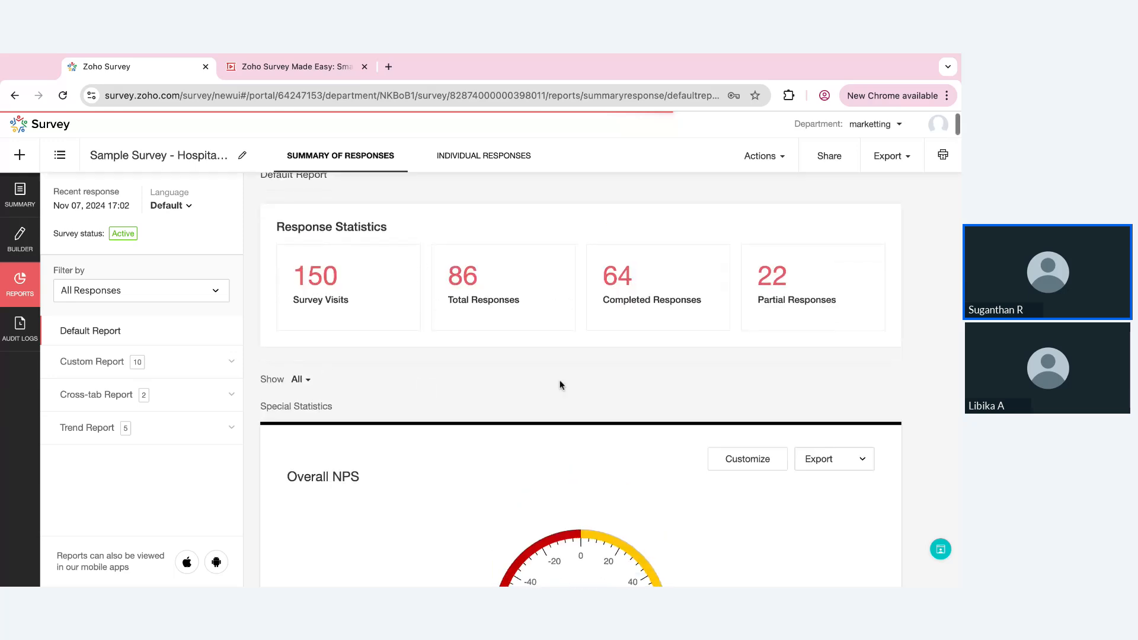
scroll(560, 385, "up", 1)
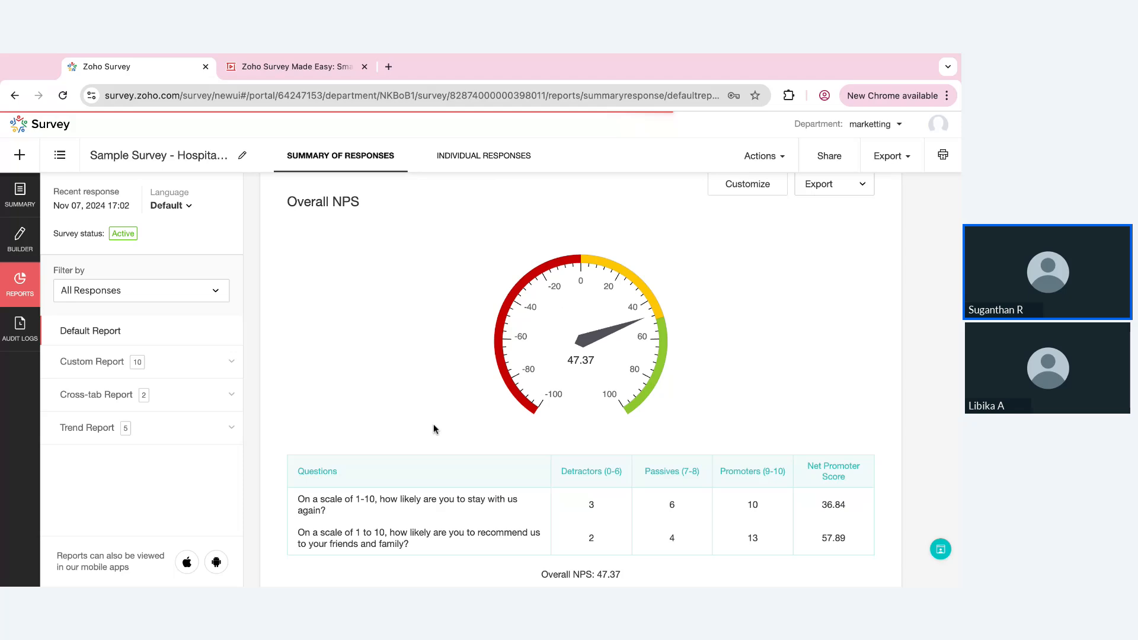
scroll(439, 444, "down", 2)
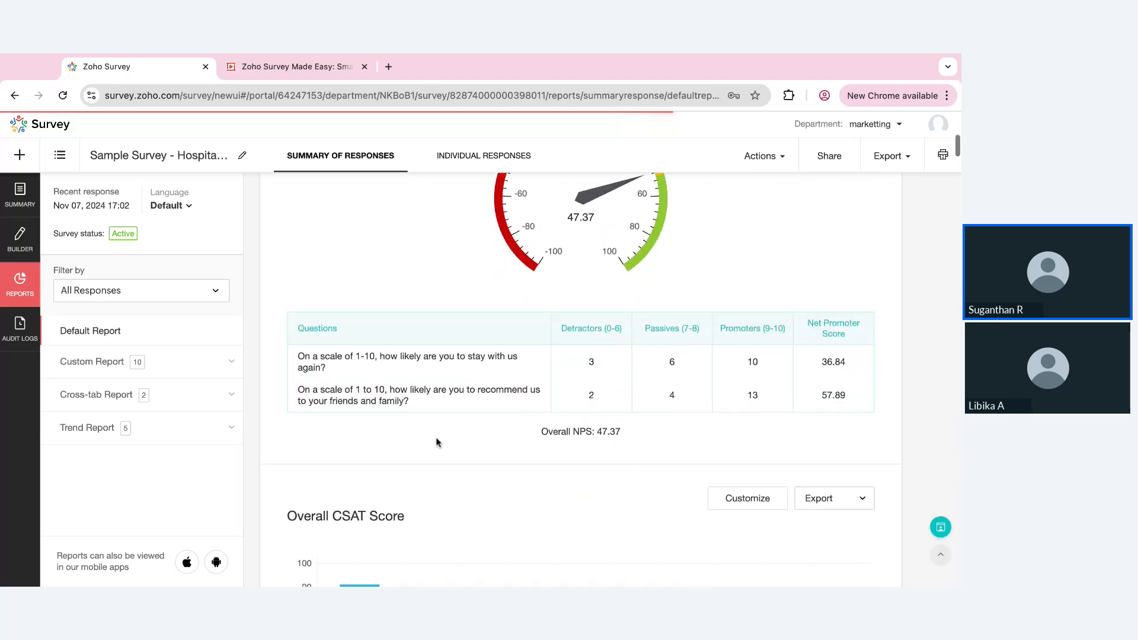
scroll(514, 458, "down", 8)
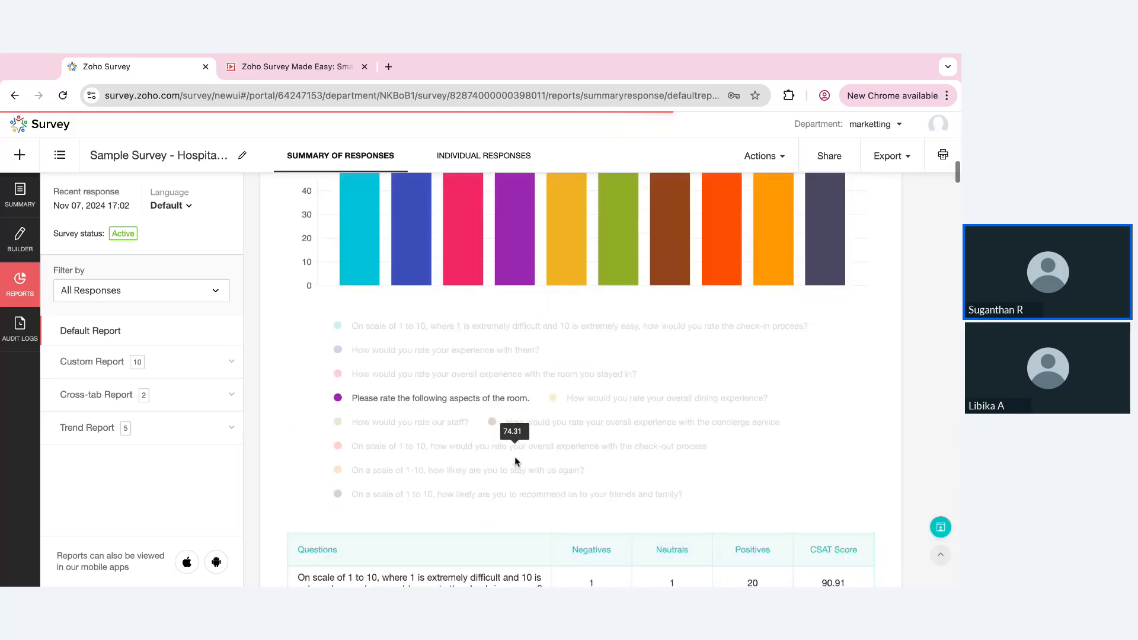
scroll(515, 461, "up", 3)
scroll(695, 400, "down", 7)
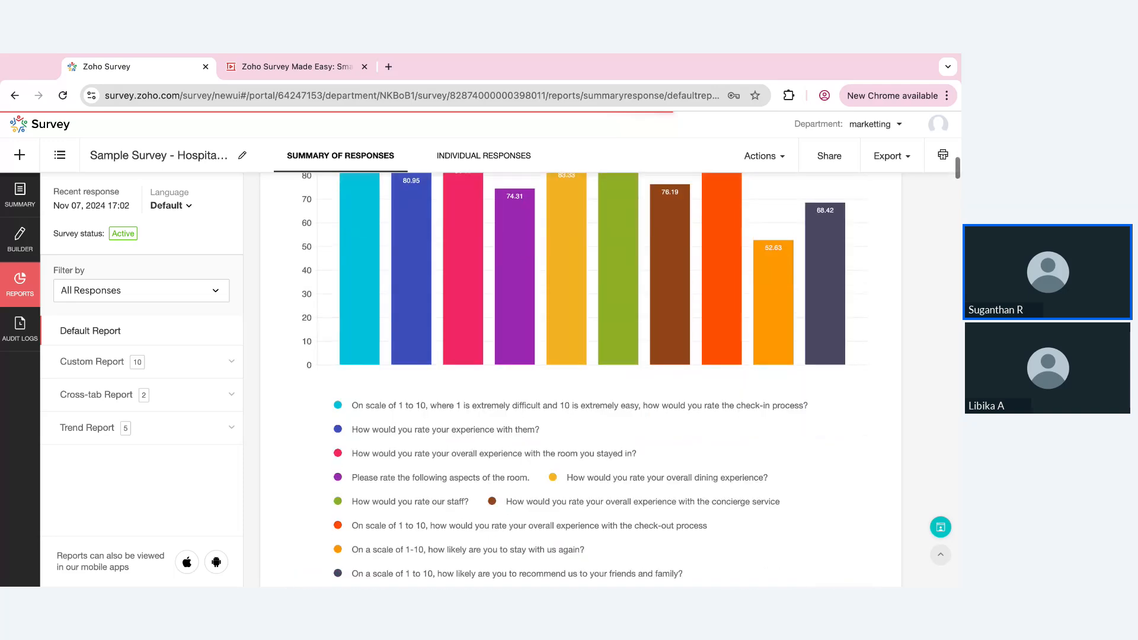
scroll(695, 399, "down", 2)
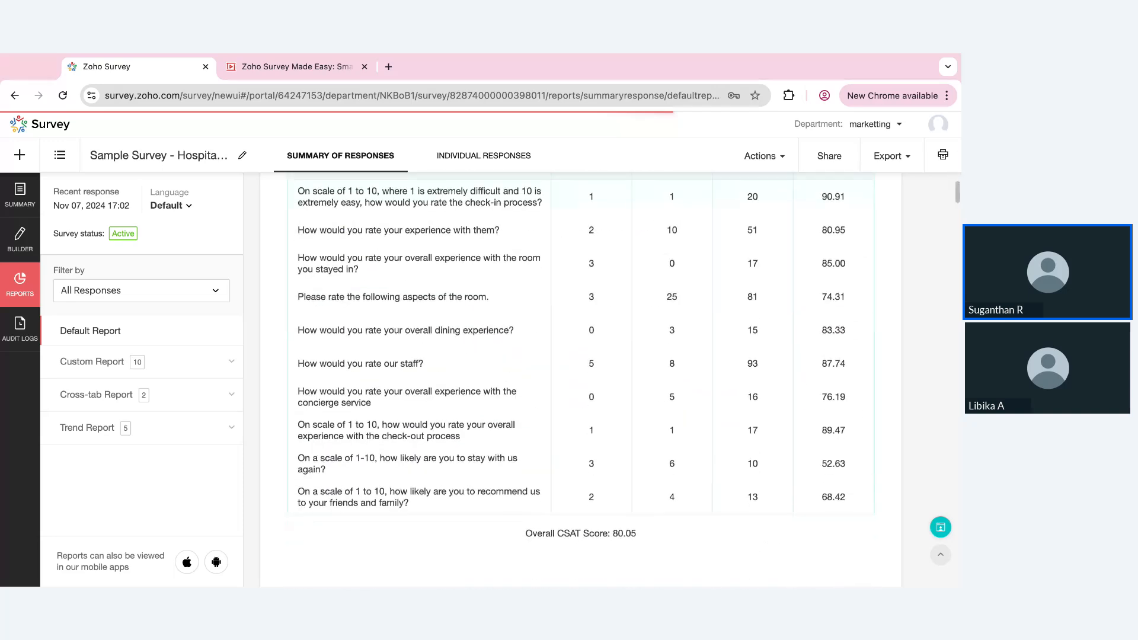
scroll(581, 380, "down", 18)
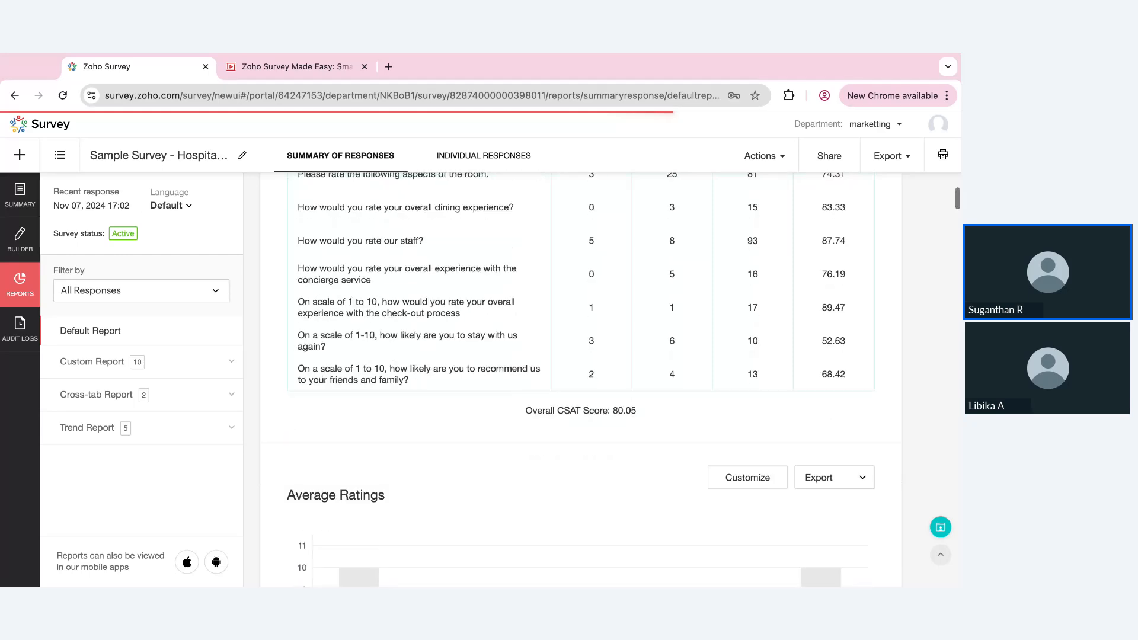
scroll(580, 380, "down", 8)
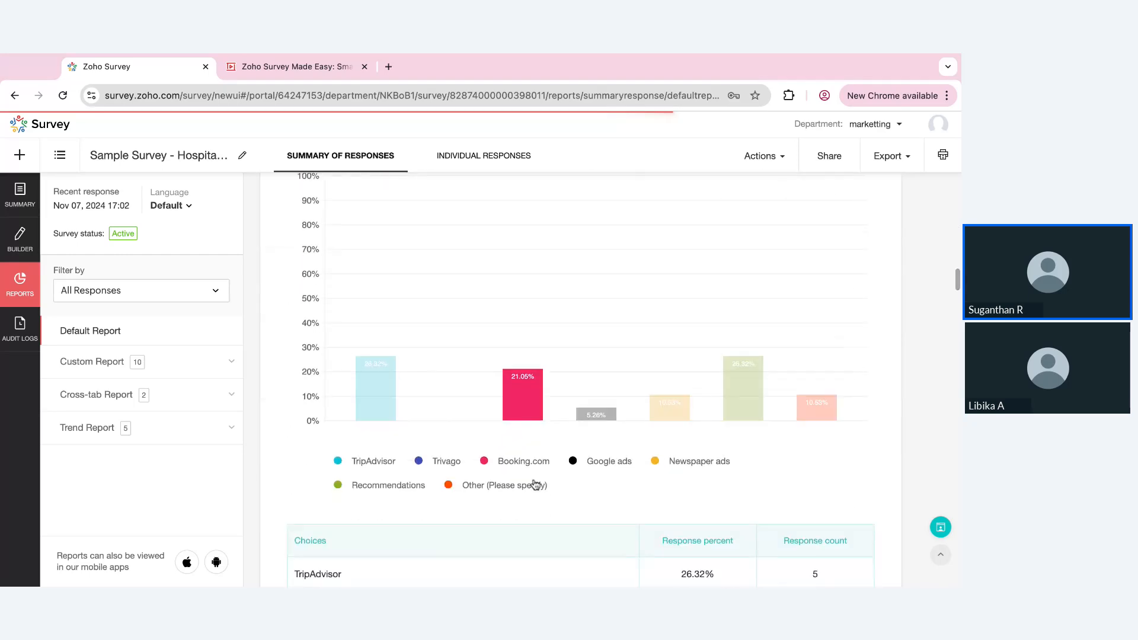
Change the chart of the "How did you hear about us?" question to a pie chart and save the customization
scroll(357, 348, "up", 1)
scroll(359, 349, "up", 1)
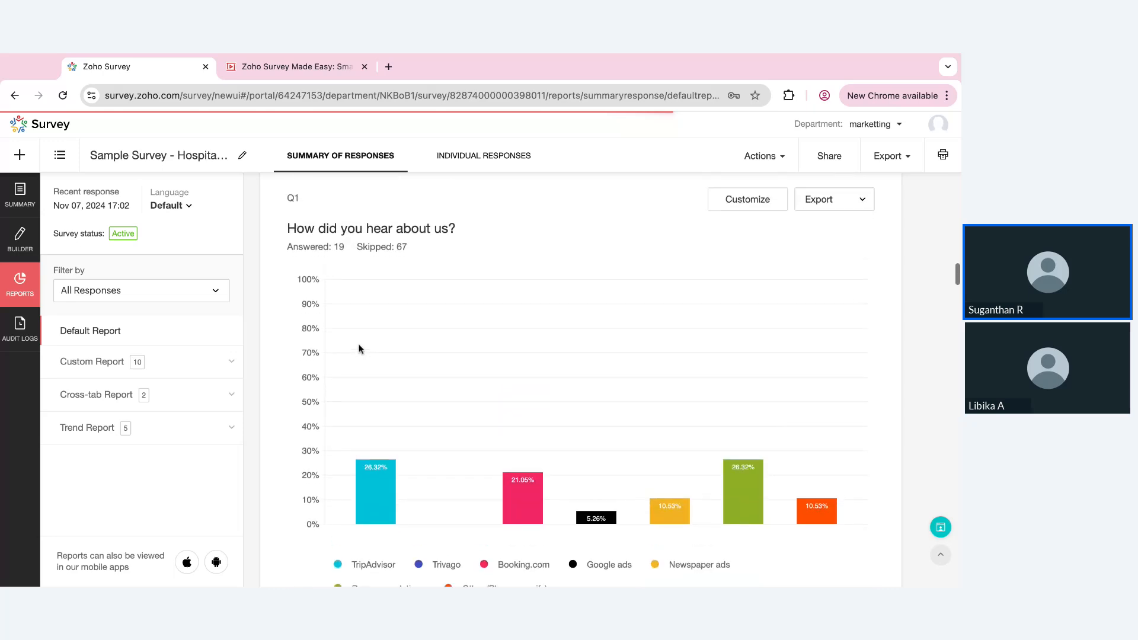
left_click(747, 183)
left_click(428, 220)
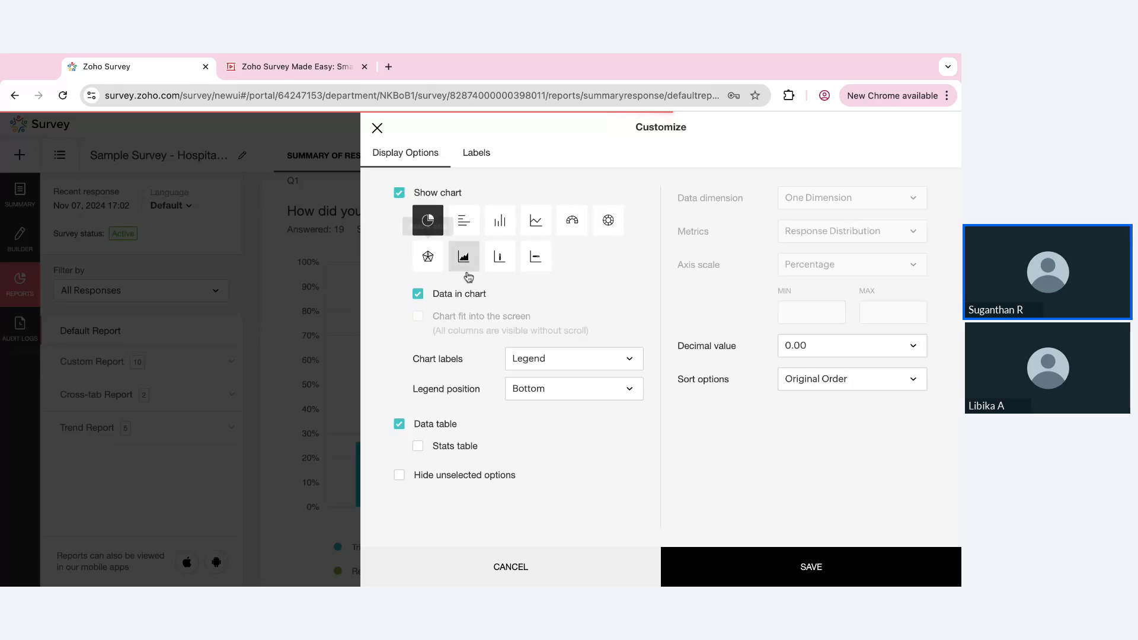
left_click(732, 569)
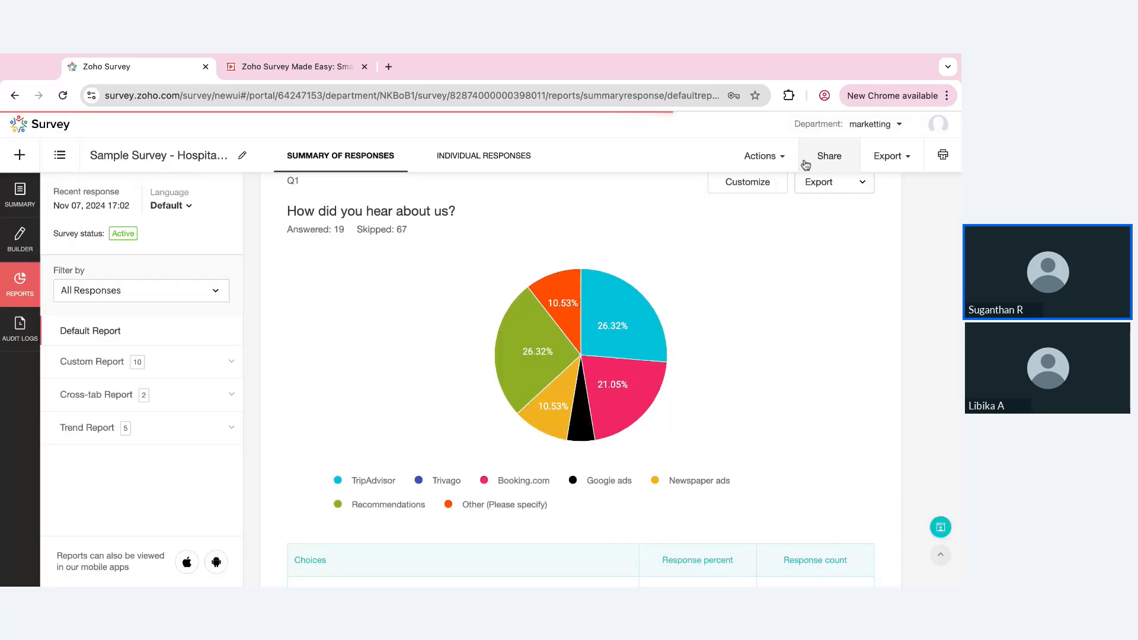
Apply the preset colour palette starting with dark blue, orange and dark green to the "How did you hear about us?" answer labels
left_click(771, 186)
left_click(478, 152)
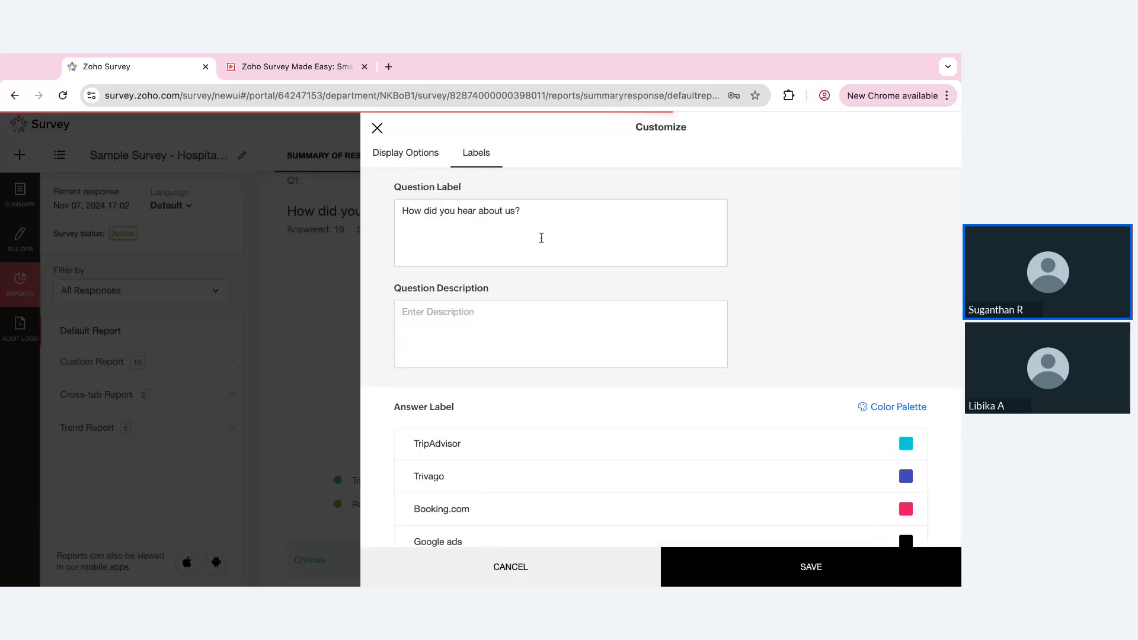
left_click(911, 407)
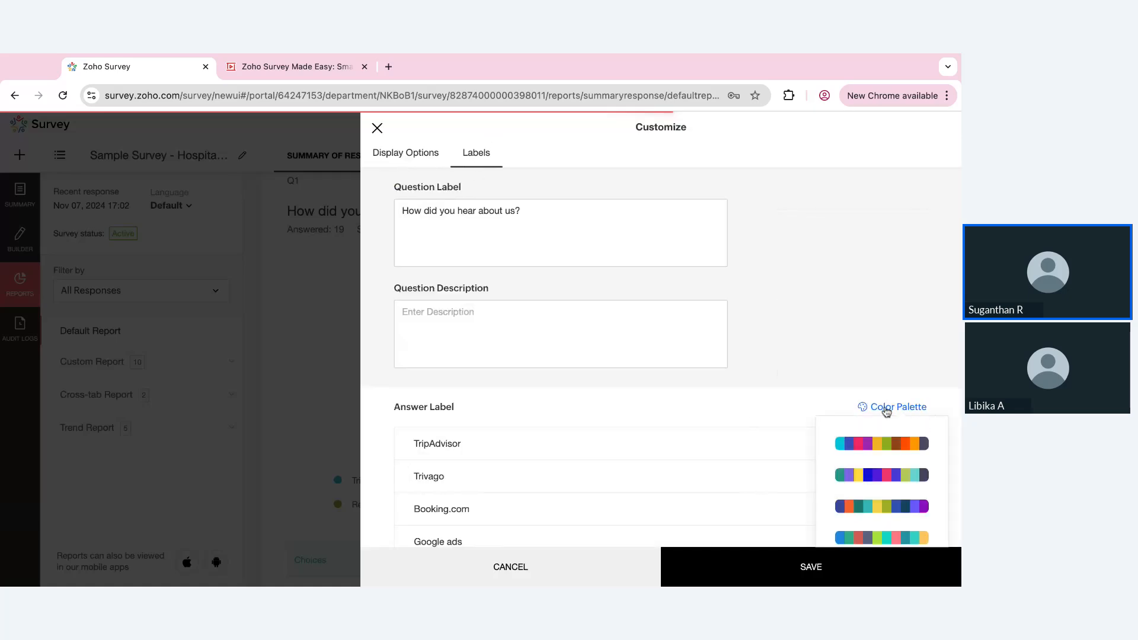
left_click(887, 506)
scroll(893, 508, "down", 3)
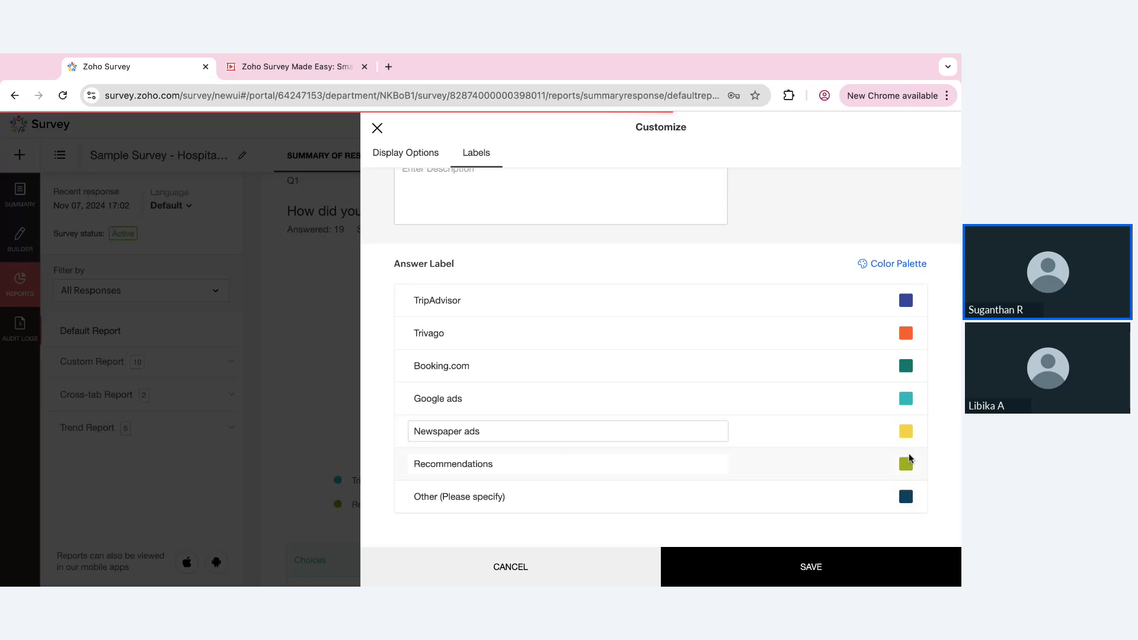
Set the colour of the "Other (Please specify)" answer to yellow (RGB 230, 217, 30) and save the chart customization
left_click(908, 500)
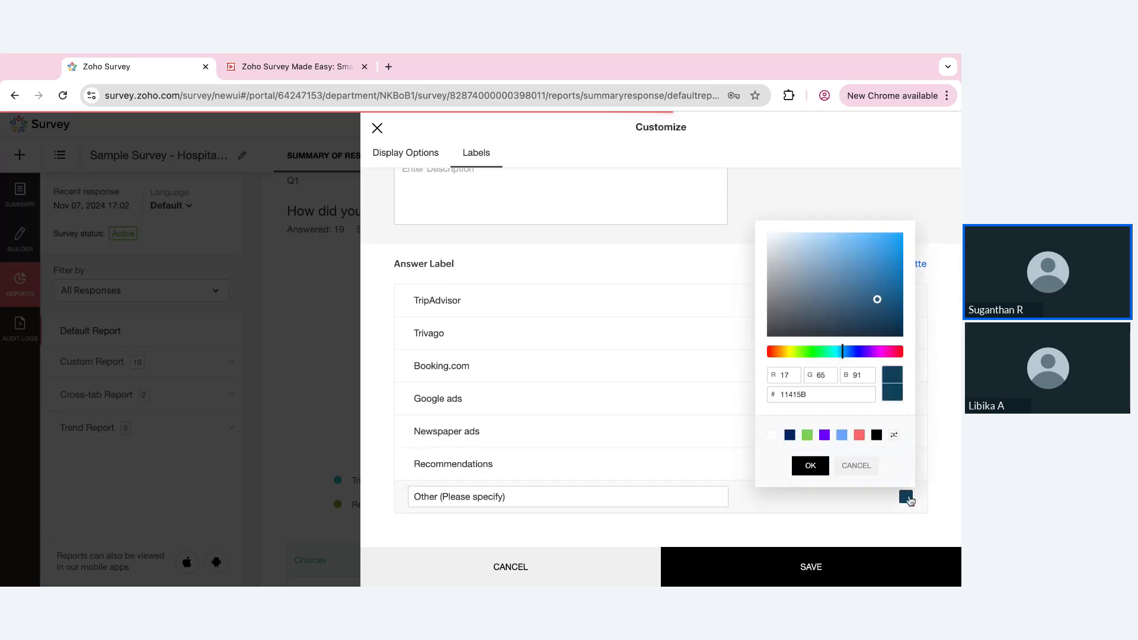
left_click(790, 354)
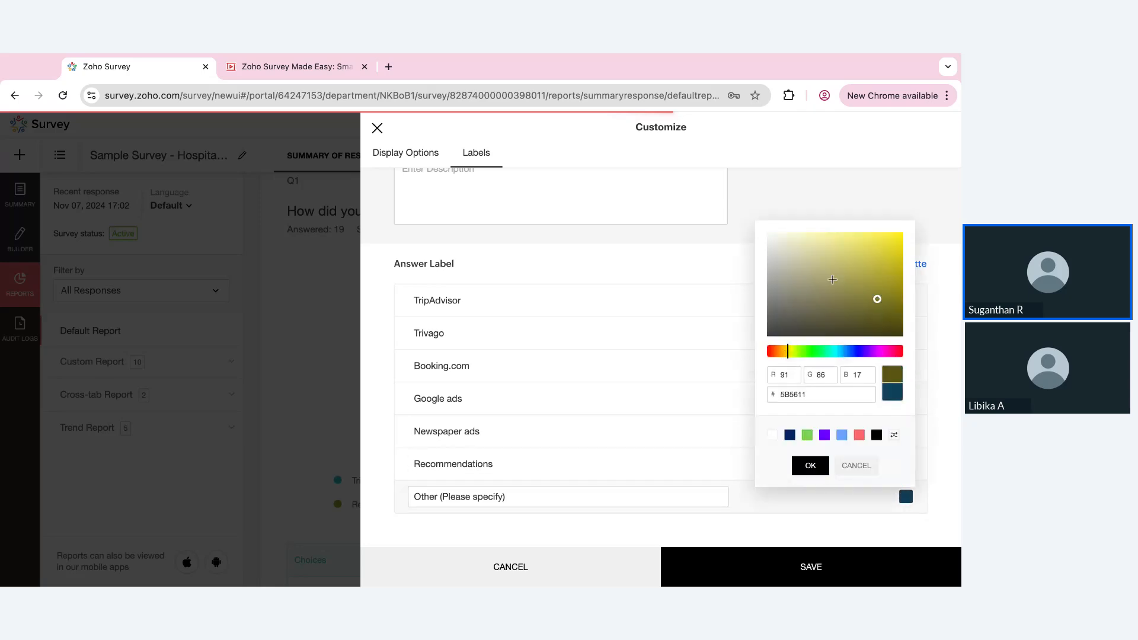
left_click(874, 246)
left_click(810, 465)
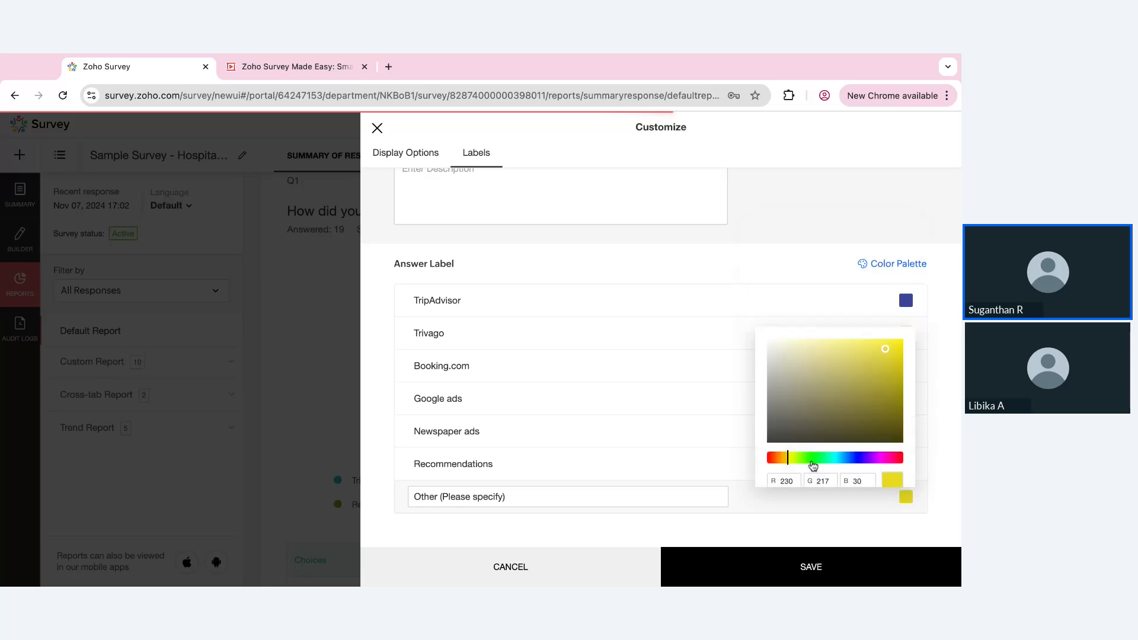
left_click(812, 567)
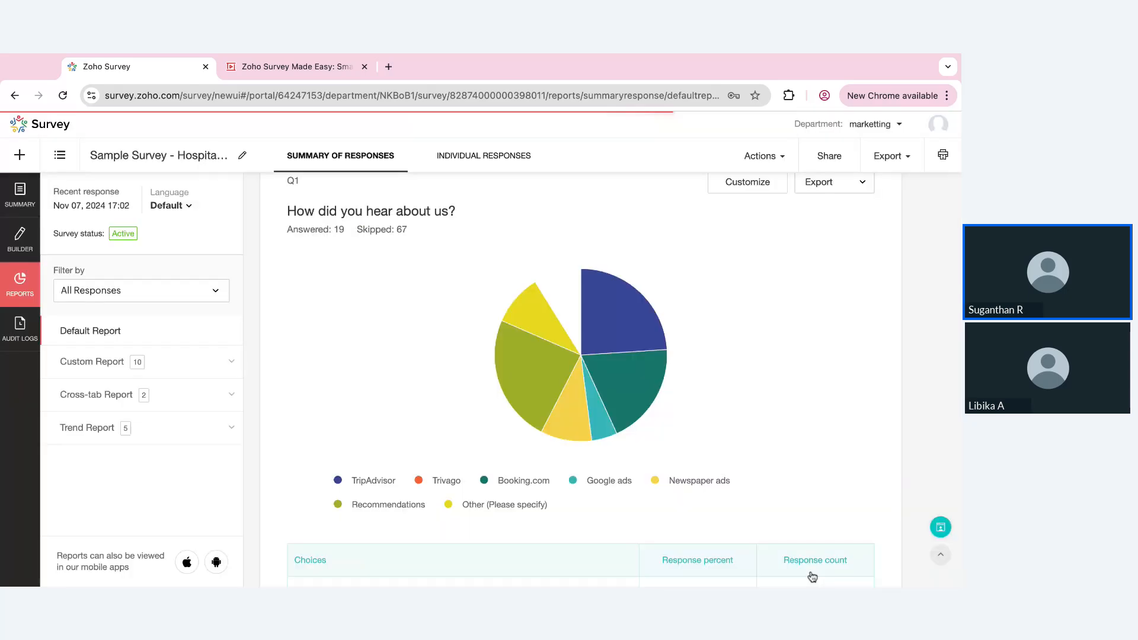
Review the first question's response table and the charts of the following questions down to the Business and Leisure breakdown
scroll(759, 437, "down", 6)
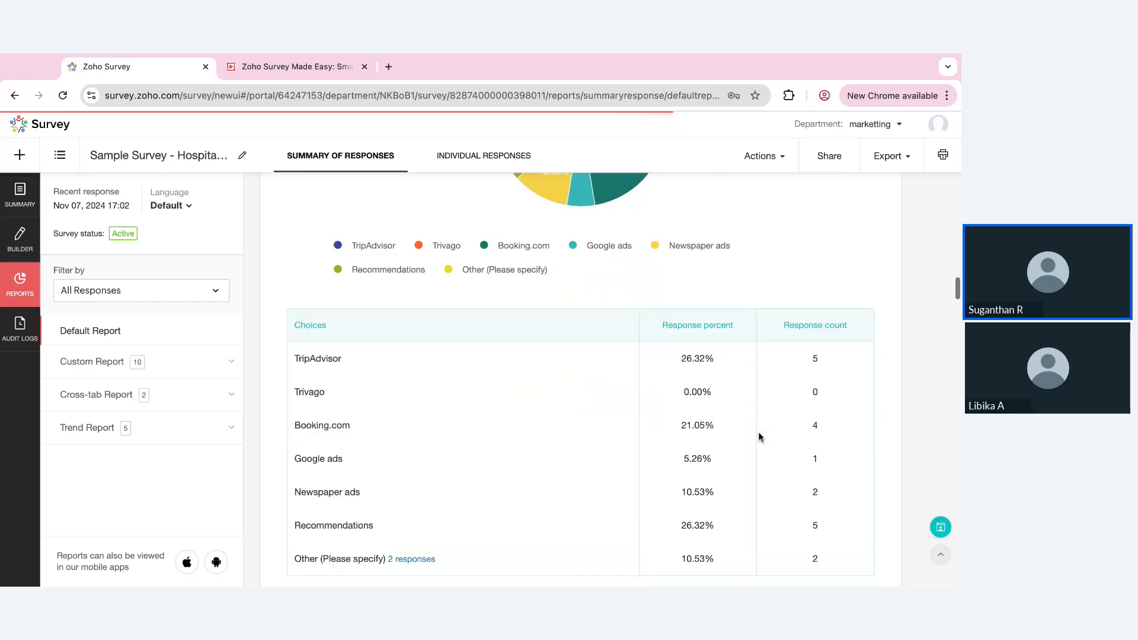
scroll(759, 437, "down", 15)
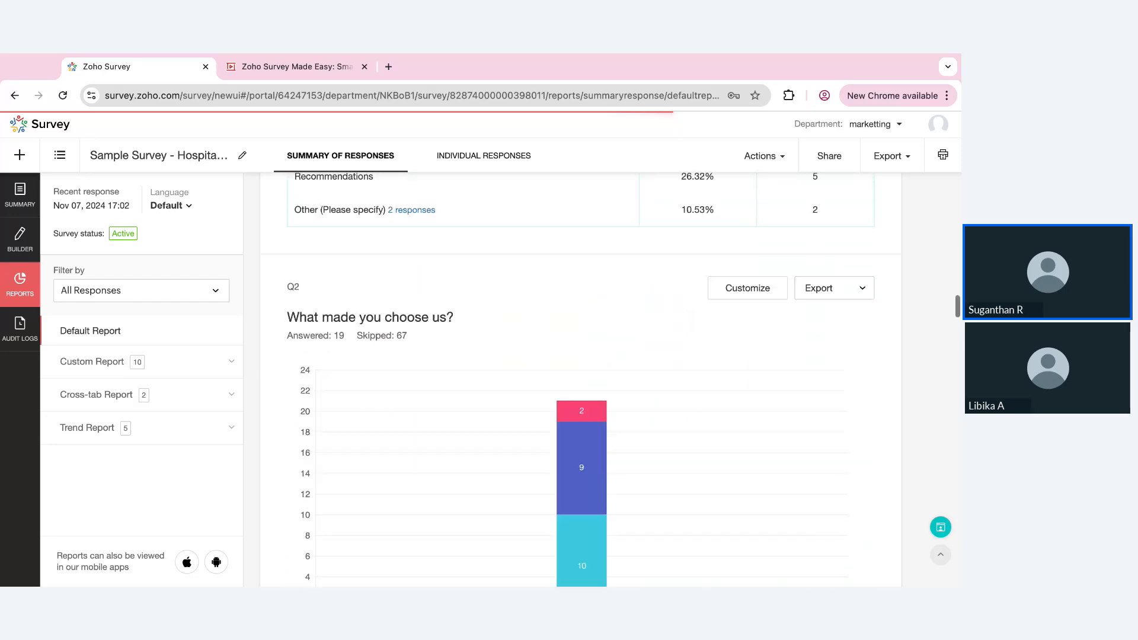
scroll(581, 379, "down", 15)
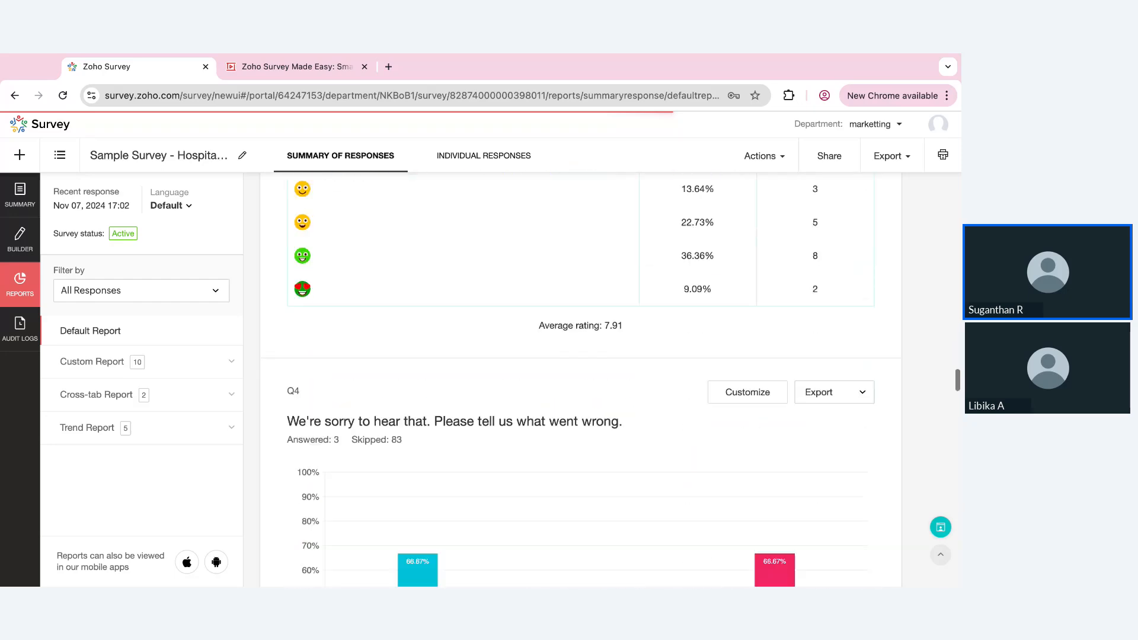
scroll(581, 380, "down", 15)
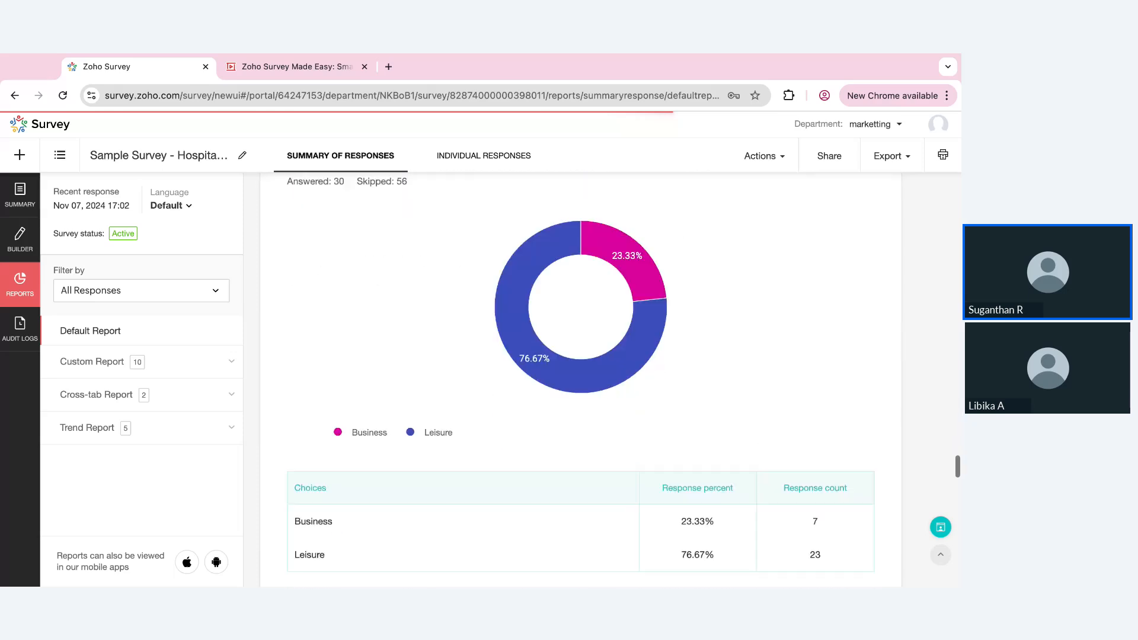
Review the rating charts and examine the sentiment analysis for the question on what made the experience great
scroll(580, 379, "down", 15)
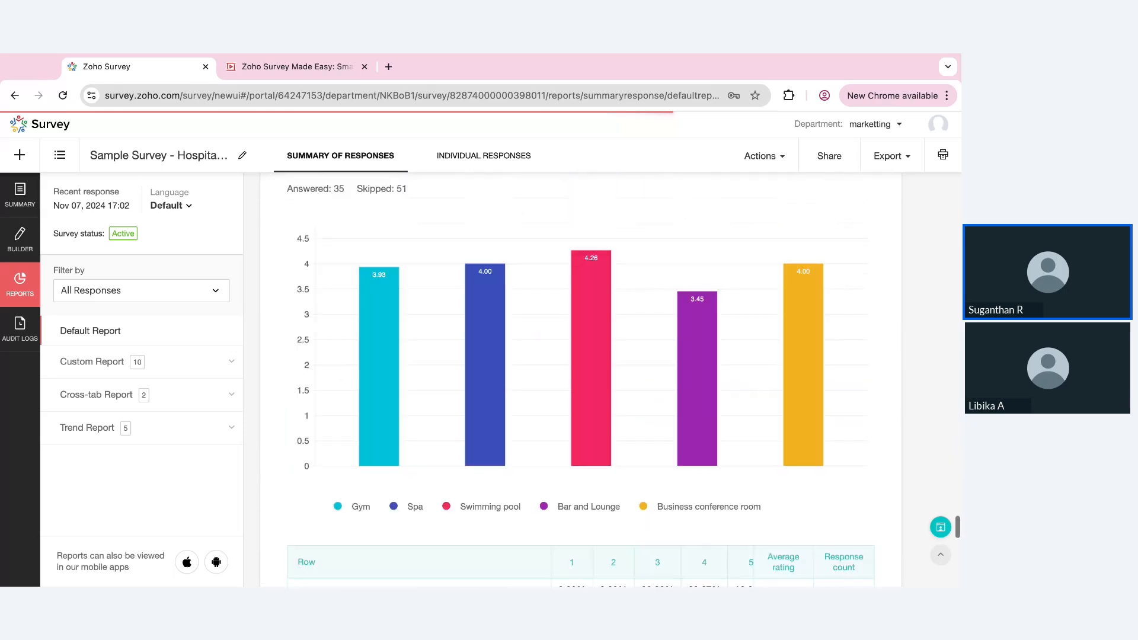
scroll(581, 379, "down", 15)
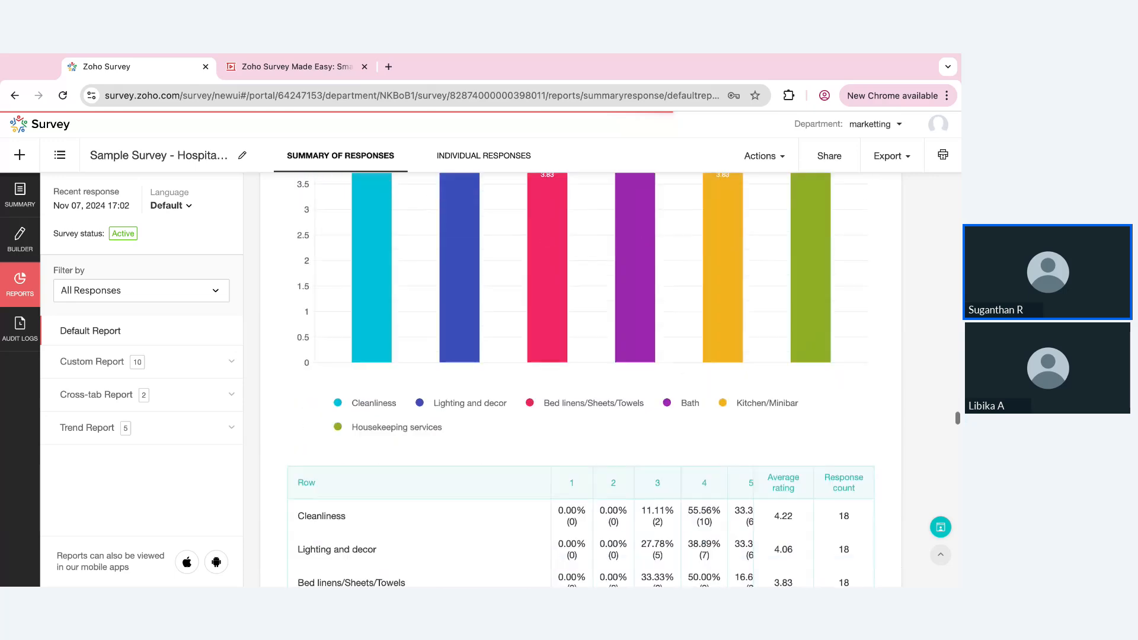
scroll(581, 379, "down", 15)
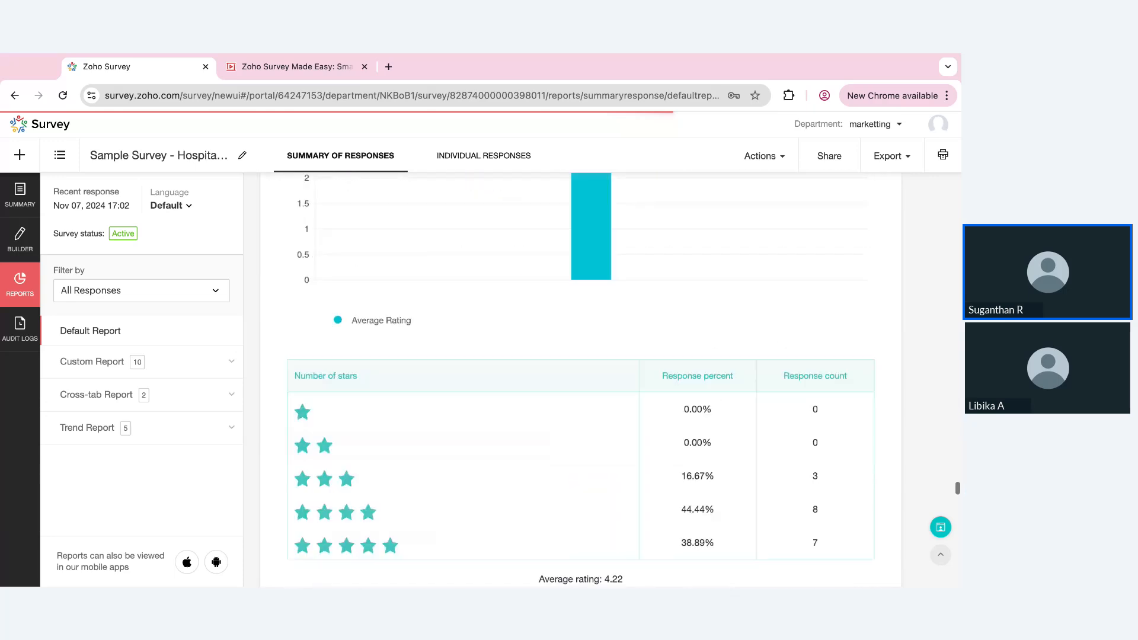
scroll(419, 301, "down", 4)
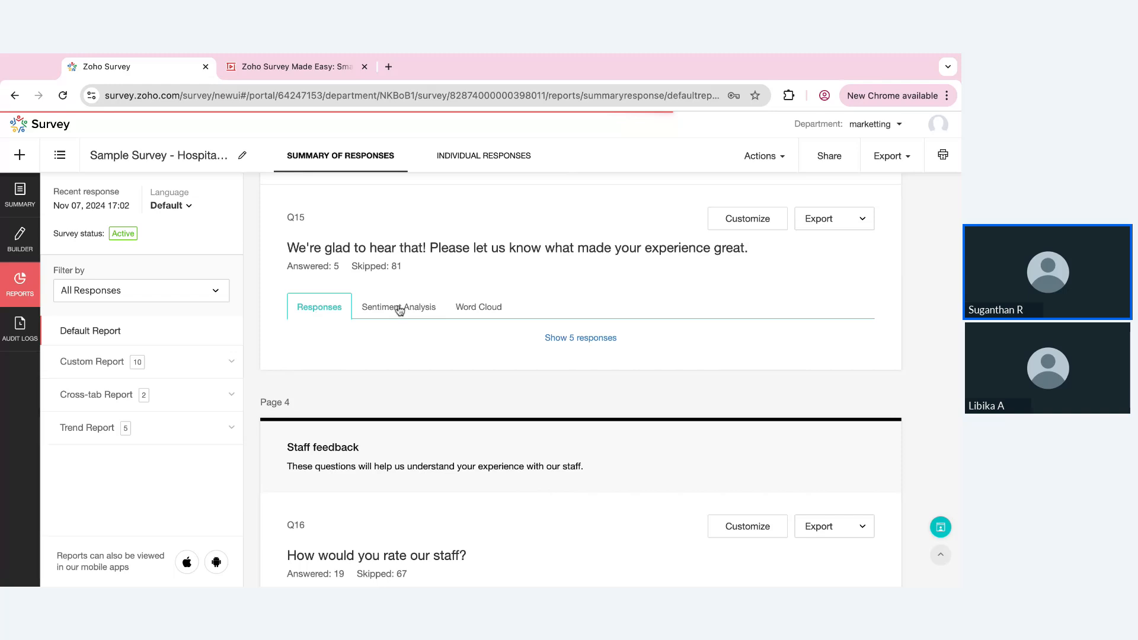
left_click(399, 307)
scroll(397, 308, "down", 1)
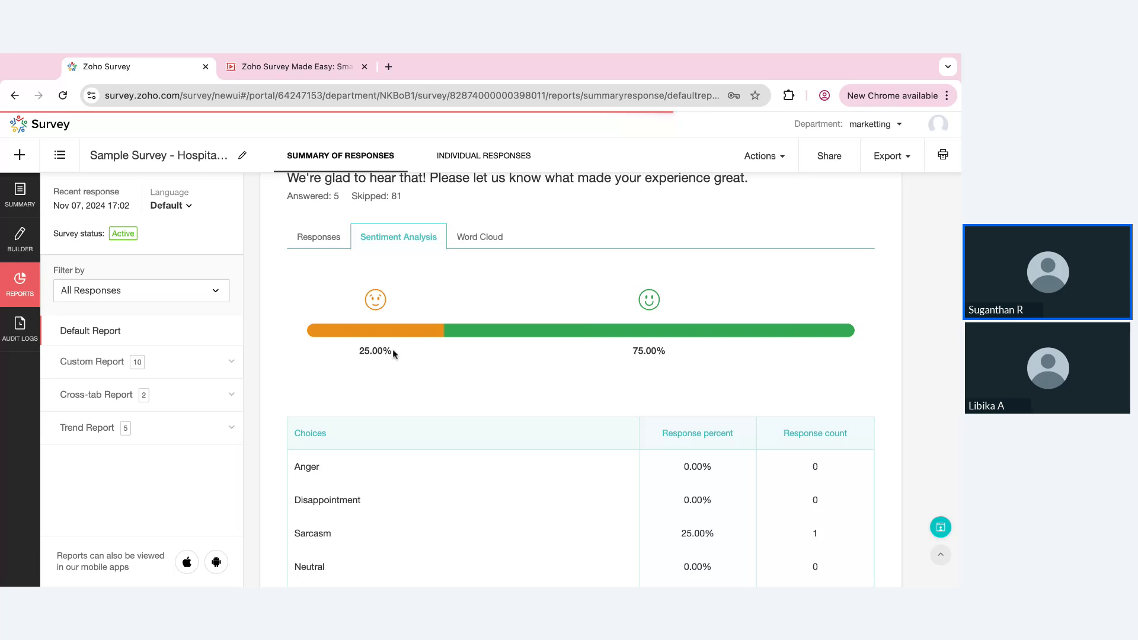
scroll(365, 310, "up", 1)
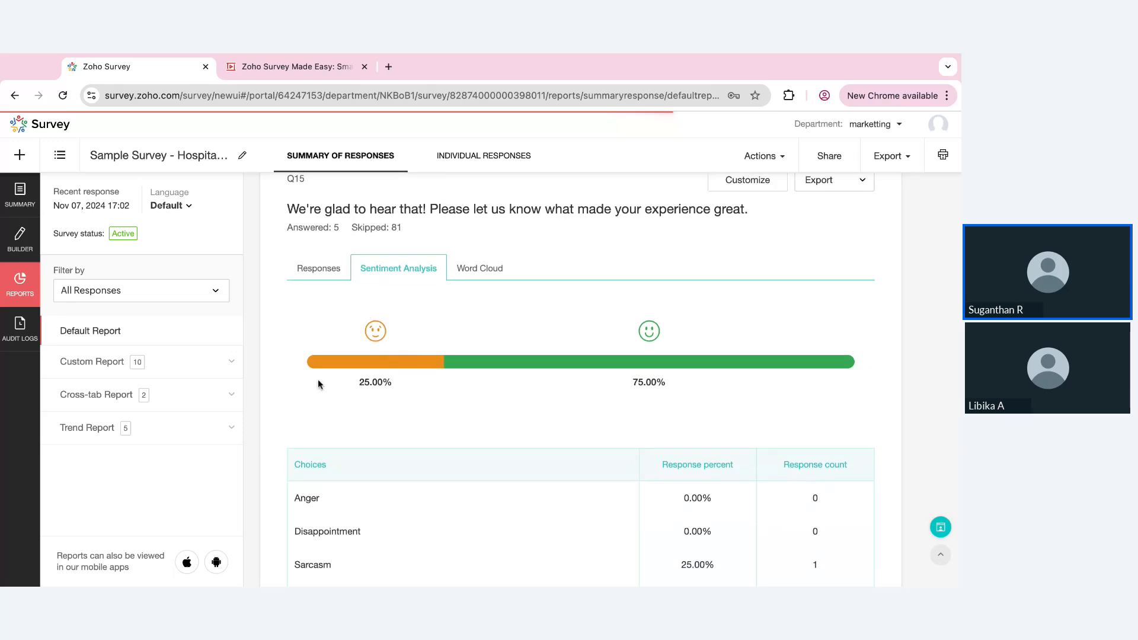
scroll(317, 383, "up", 2)
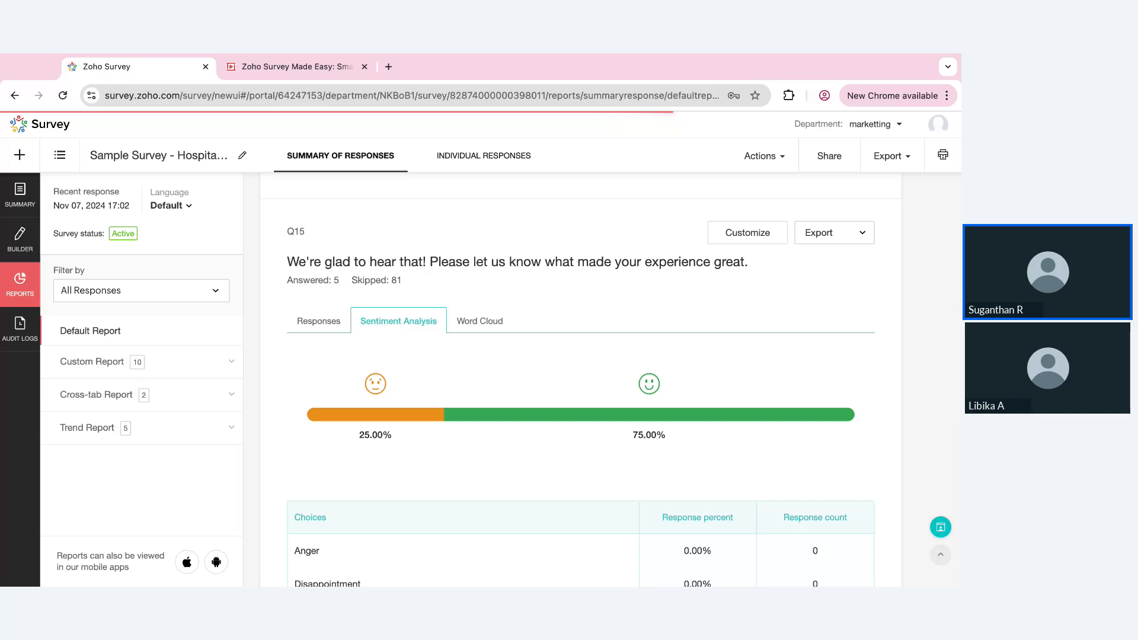
Examine the word cloud and its word frequency table for the same open-ended question
left_click(469, 323)
scroll(470, 323, "down", 2)
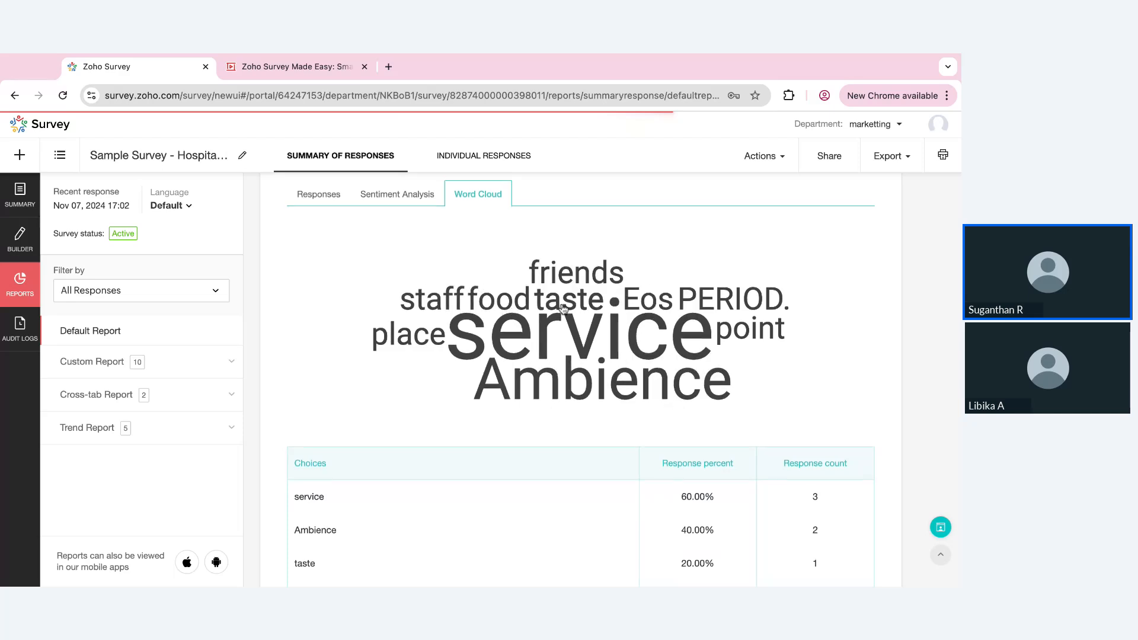
scroll(563, 307, "up", 1)
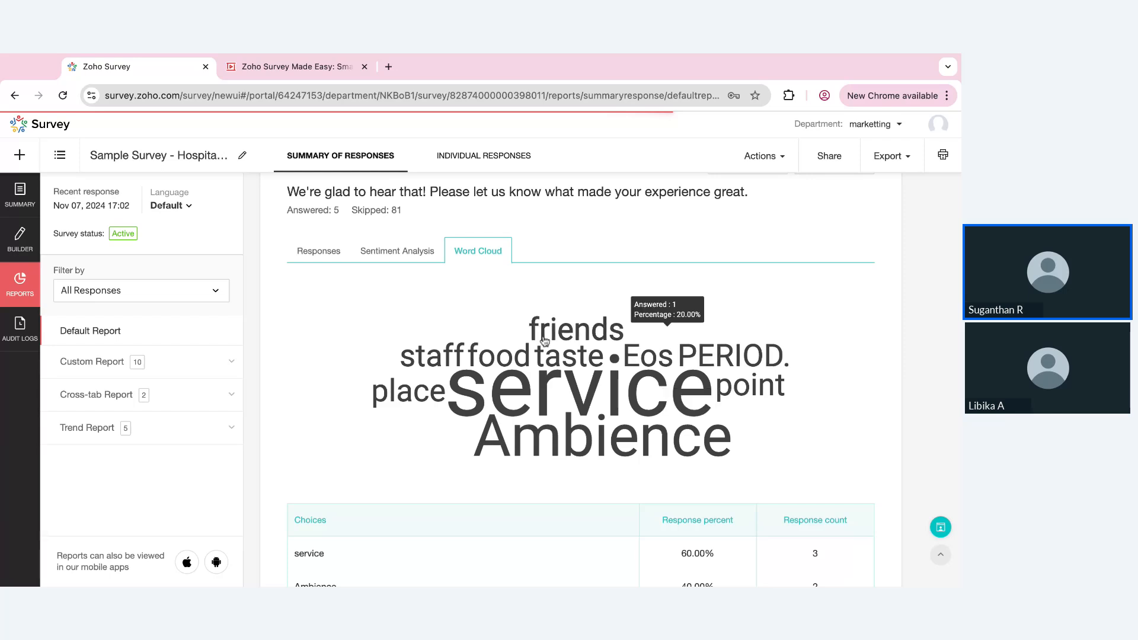
scroll(777, 436, "down", 2)
scroll(778, 436, "down", 4)
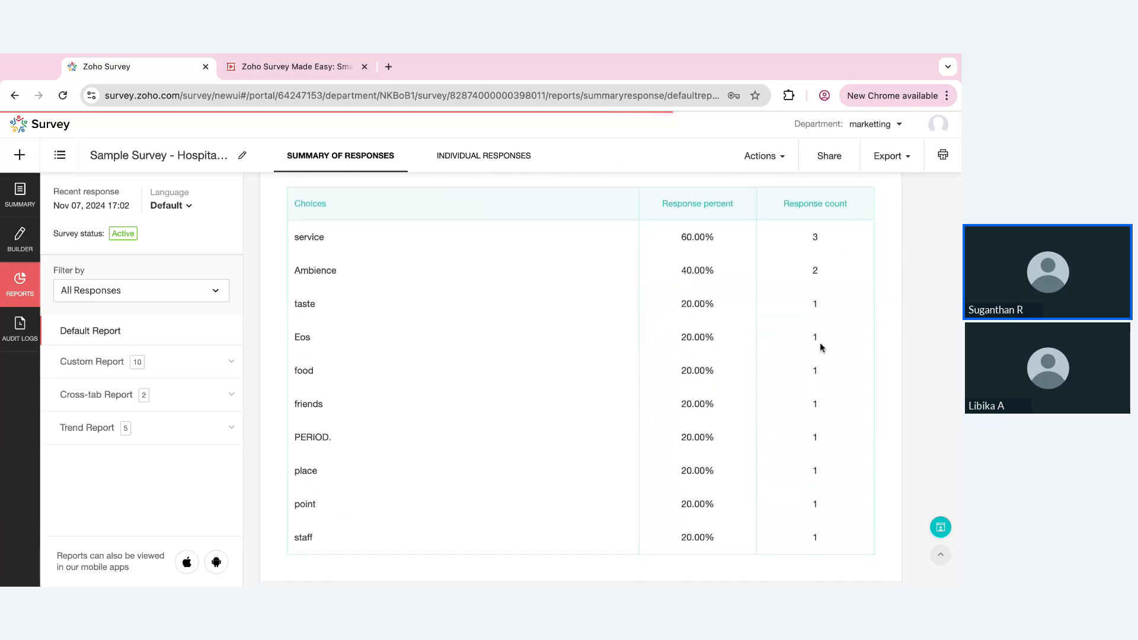
Review the staff feedback results and check the export formats offered for the "Name of the concierge assigned" question
scroll(435, 425, "down", 6)
scroll(435, 424, "down", 20)
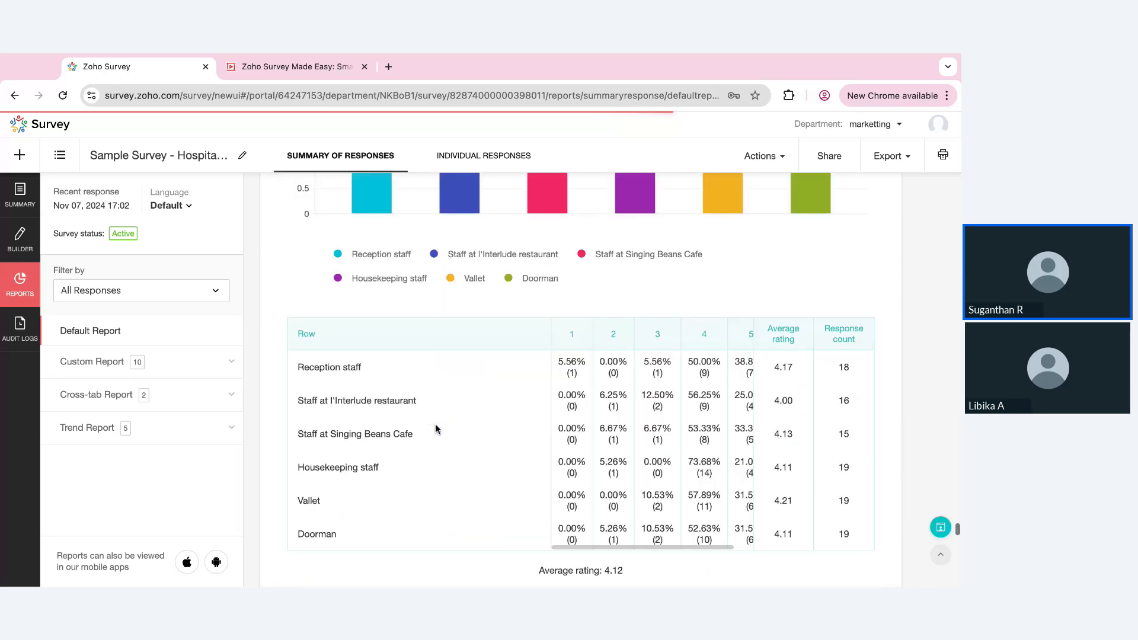
scroll(581, 379, "down", 12)
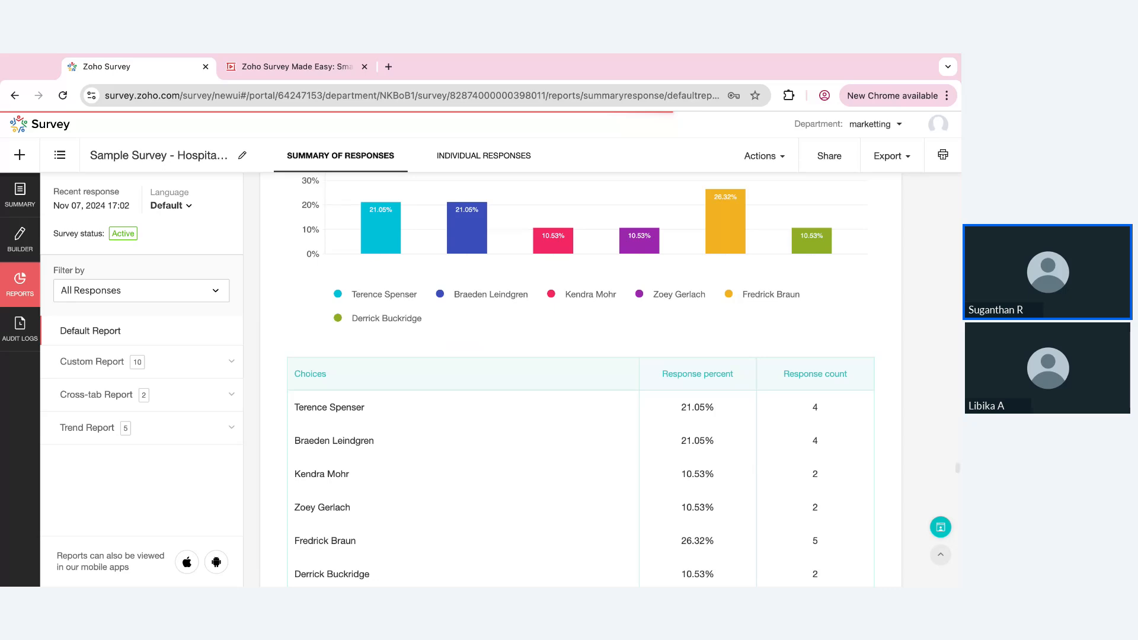
scroll(581, 380, "down", 15)
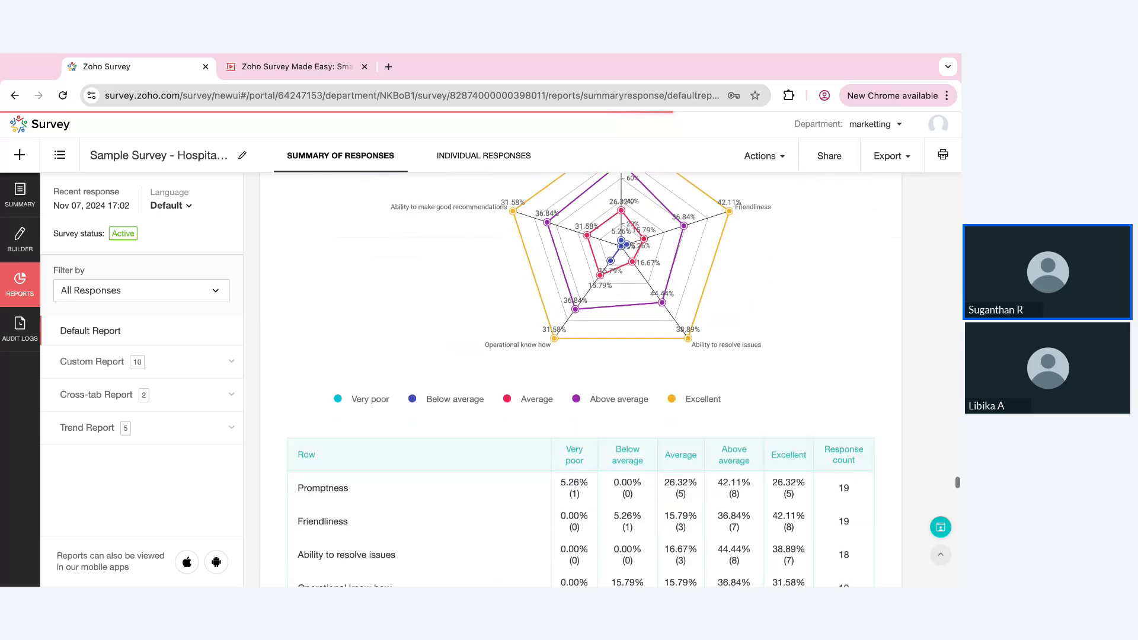
scroll(581, 380, "down", 9)
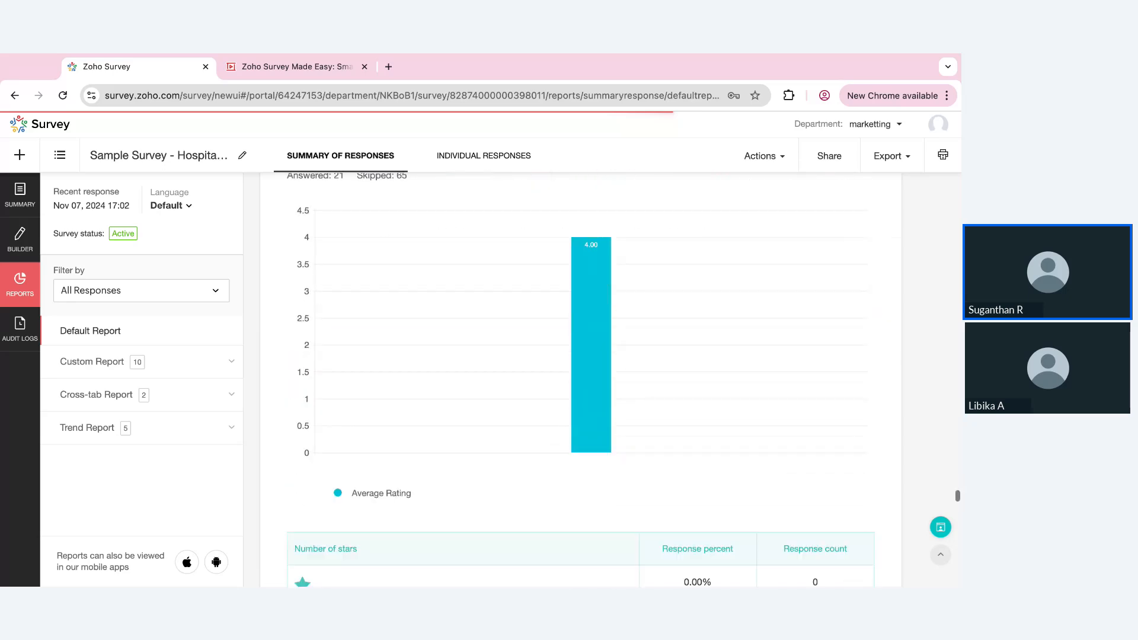
left_click(904, 168)
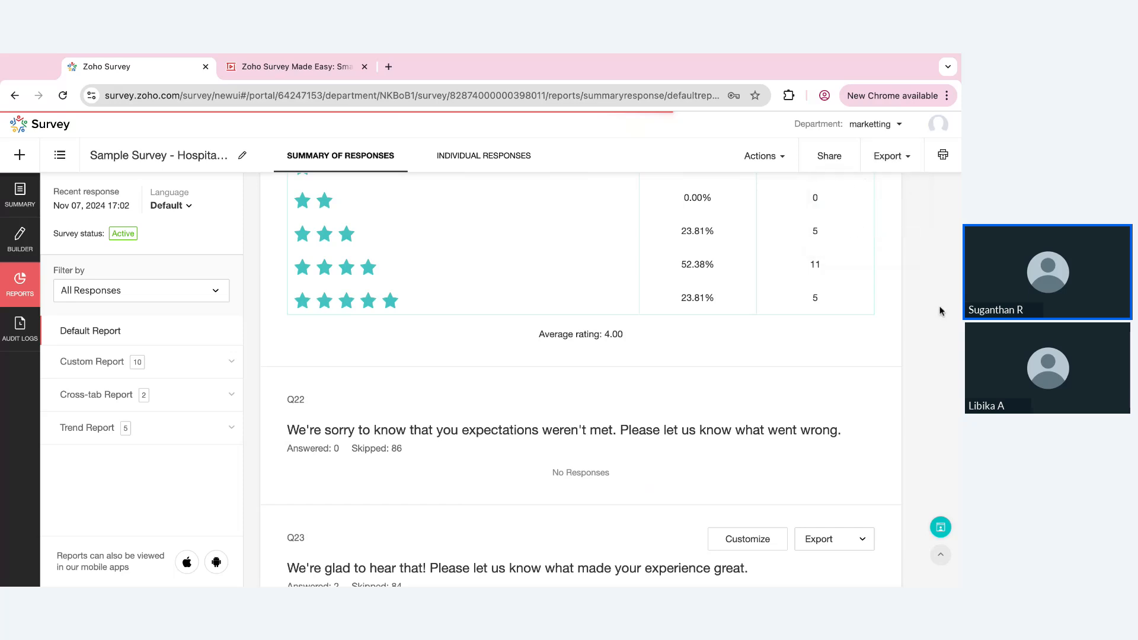
scroll(940, 311, "up", 15)
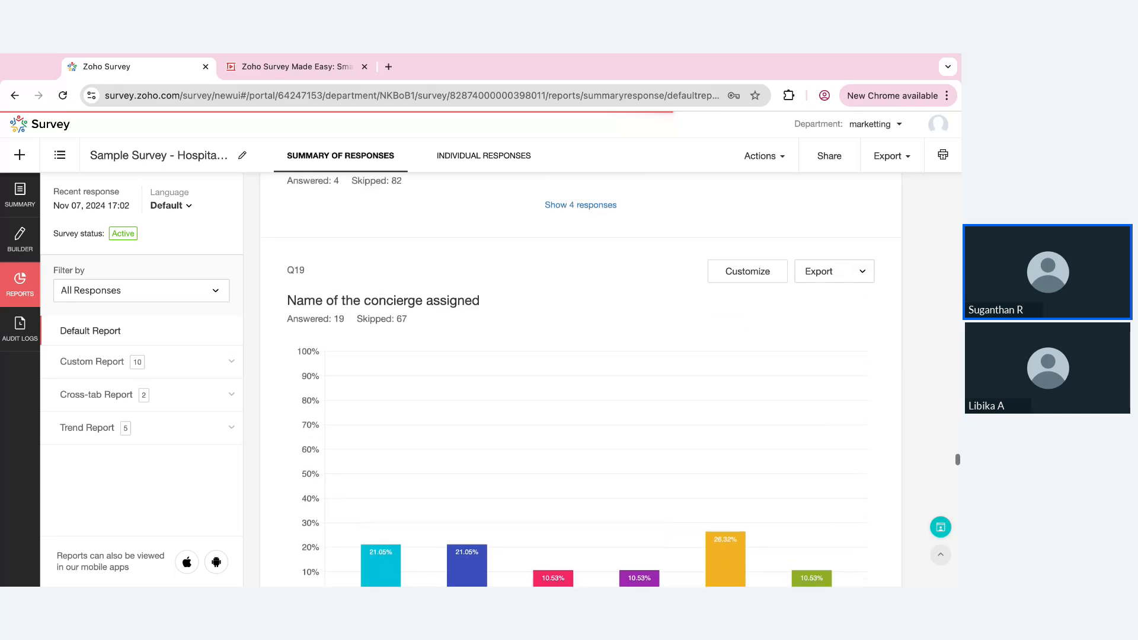
left_click(859, 273)
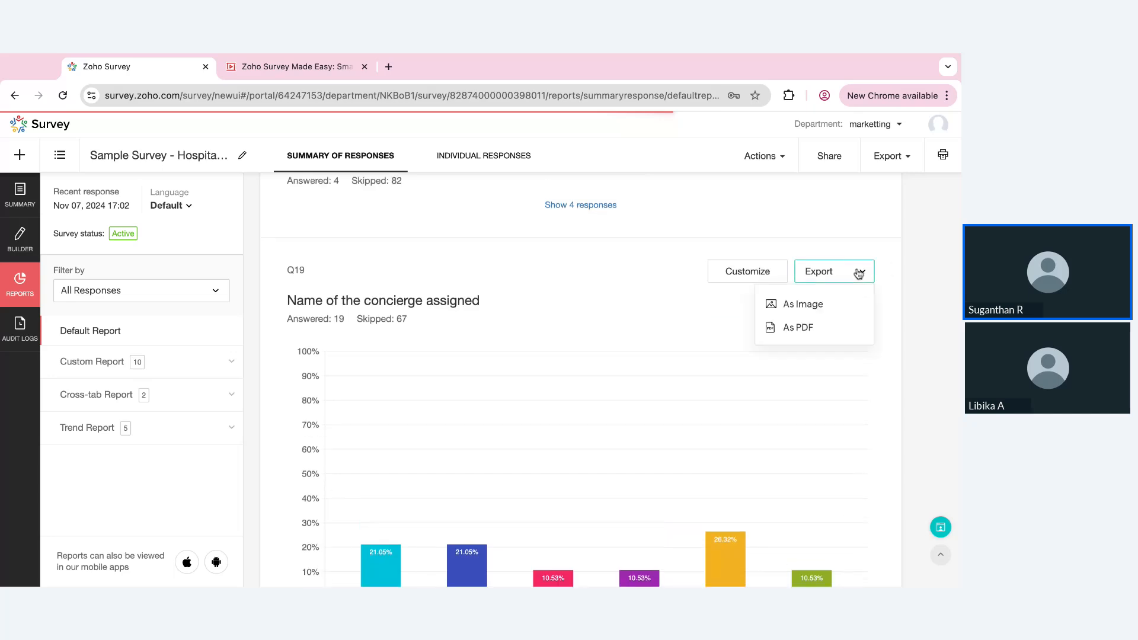
left_click(919, 291)
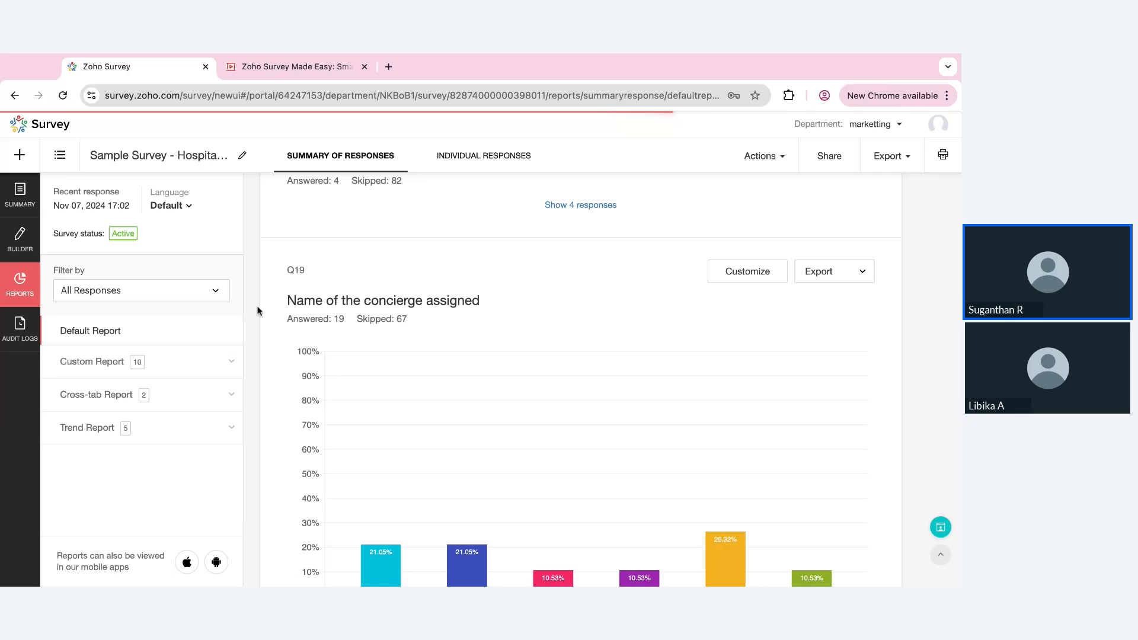
Create a response filter with the logic "What made you choose us?" equal to "Reasonable rates"
left_click(212, 289)
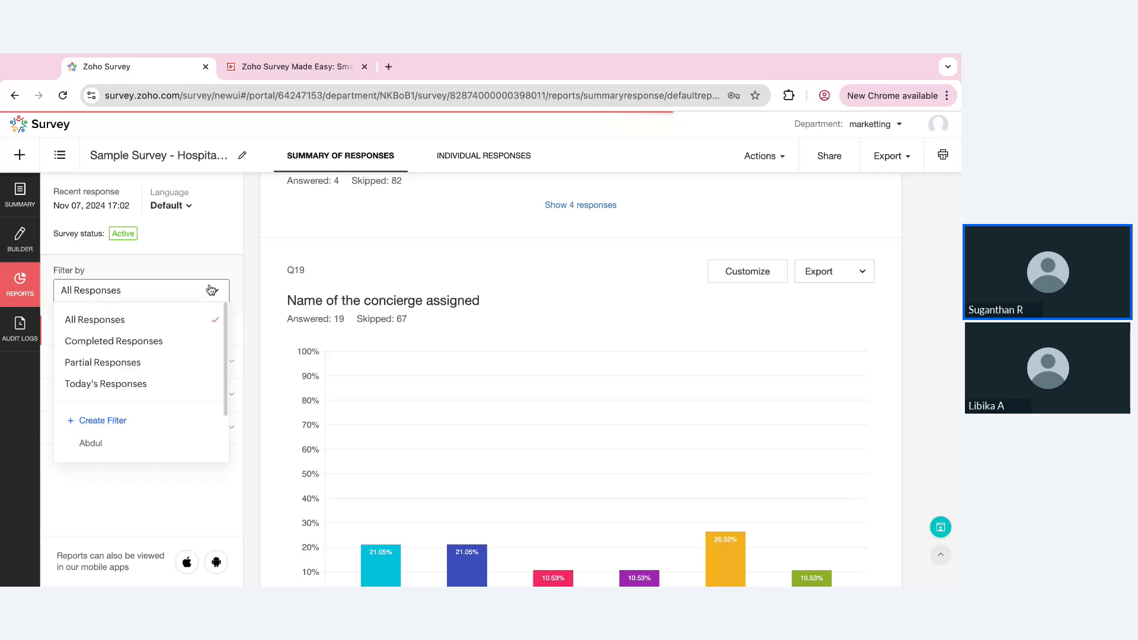
left_click(116, 421)
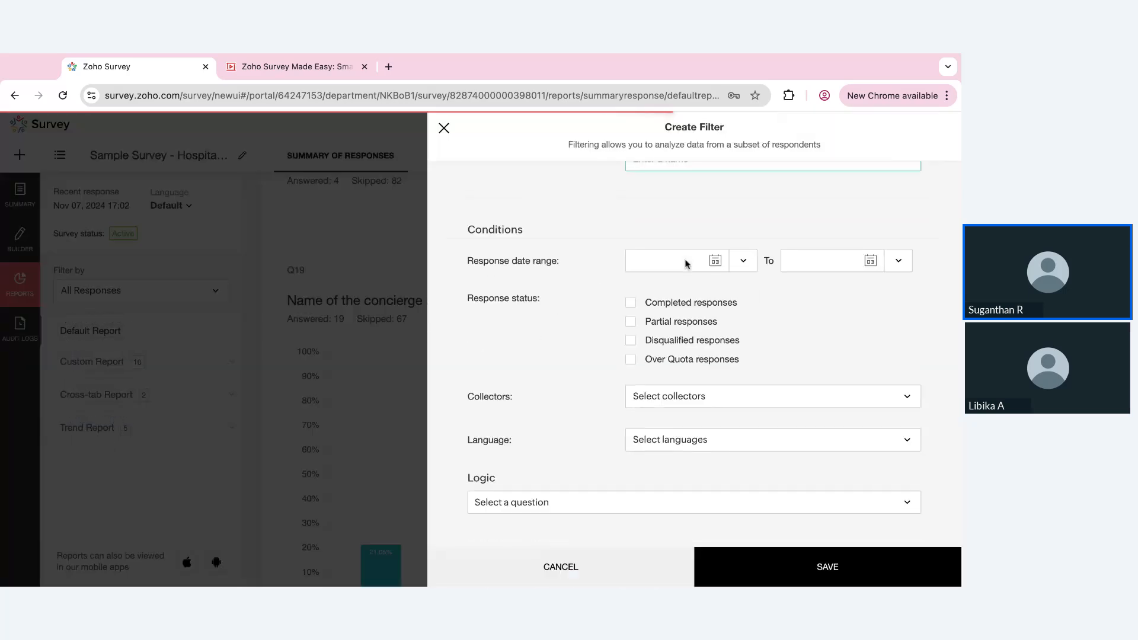
left_click(625, 508)
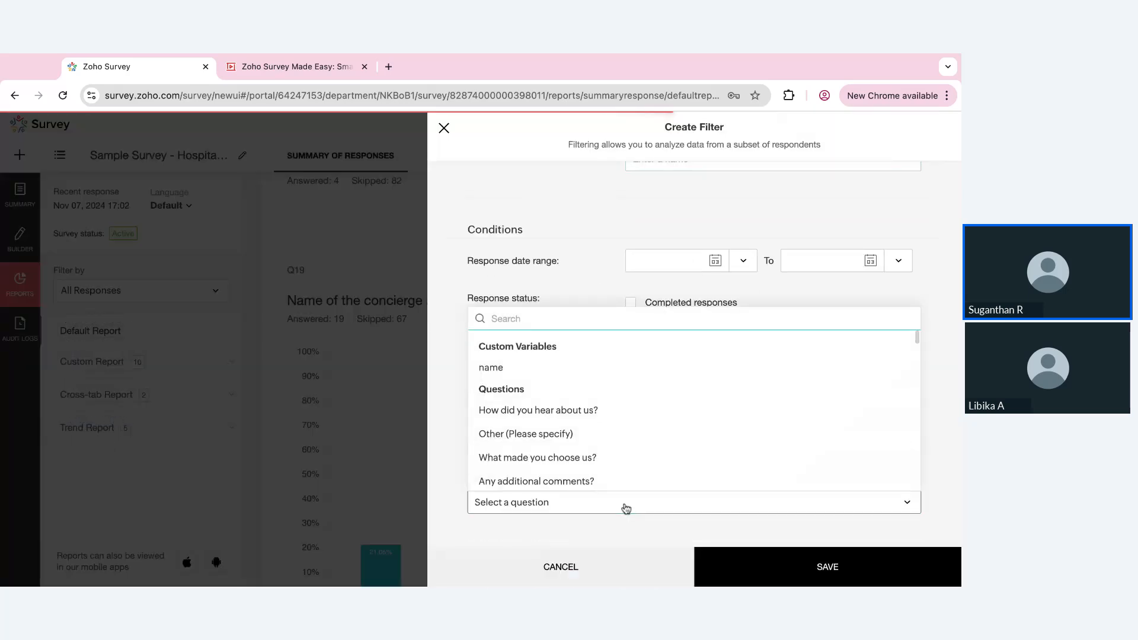
left_click(646, 468)
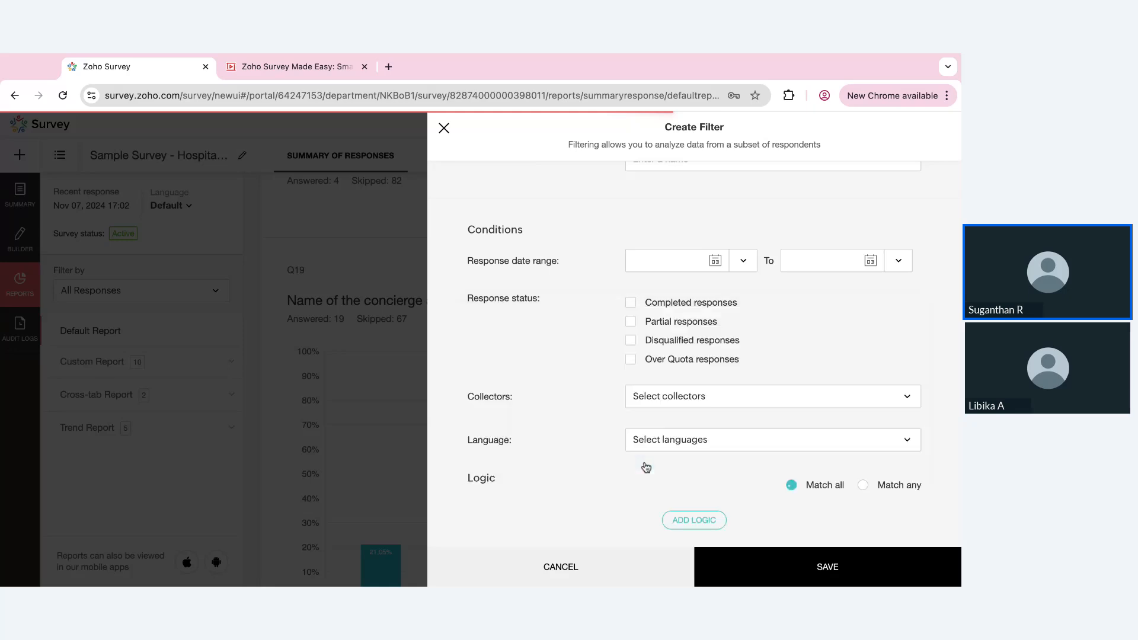
left_click(677, 454)
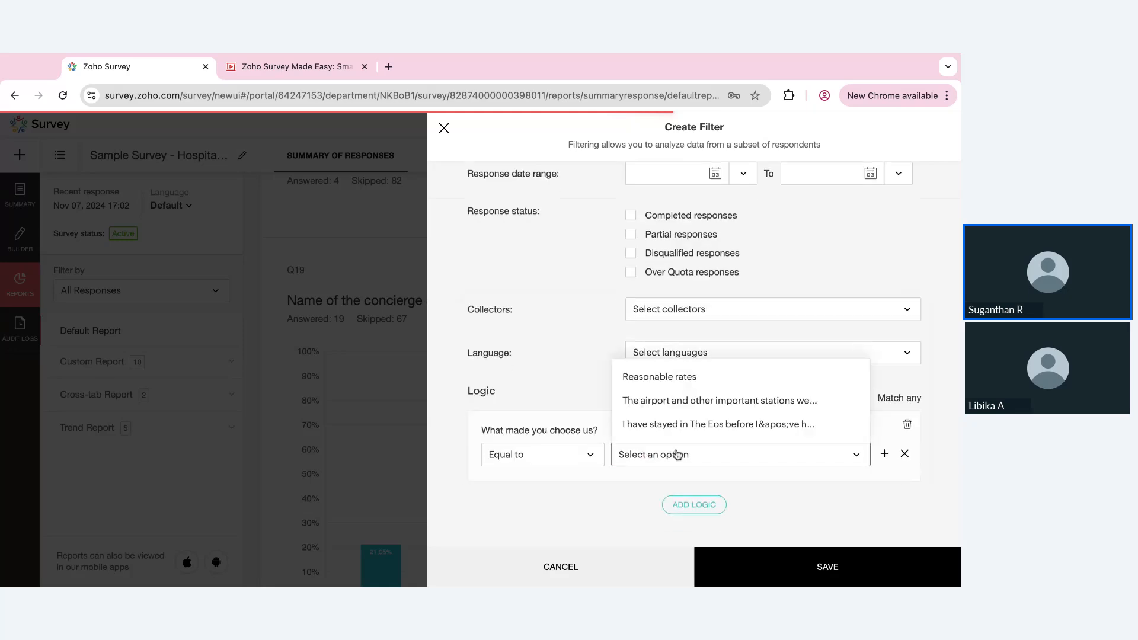
left_click(651, 379)
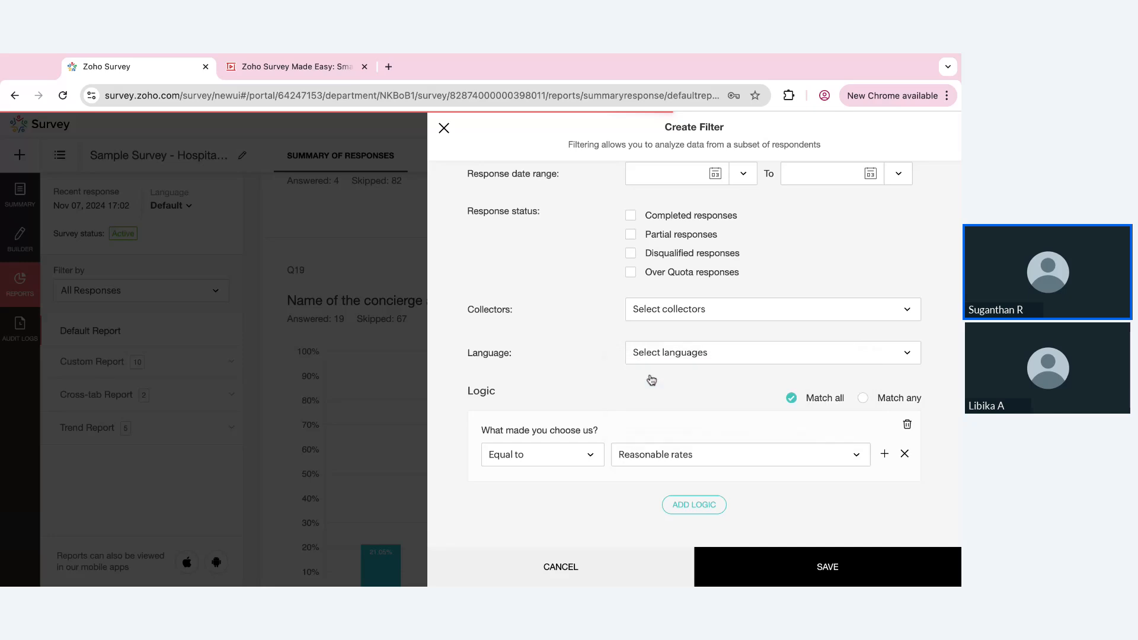
Name the filter "Value for money" and save it
scroll(640, 377, "up", 3)
left_click(670, 199)
type("Val")
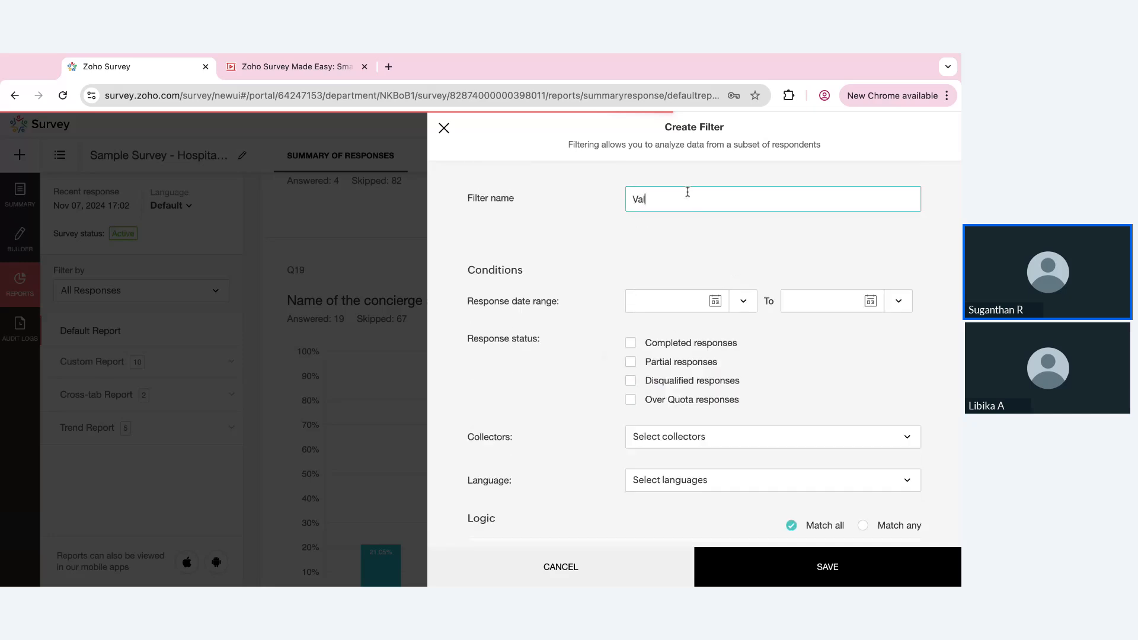
type("ue for money")
left_click(748, 572)
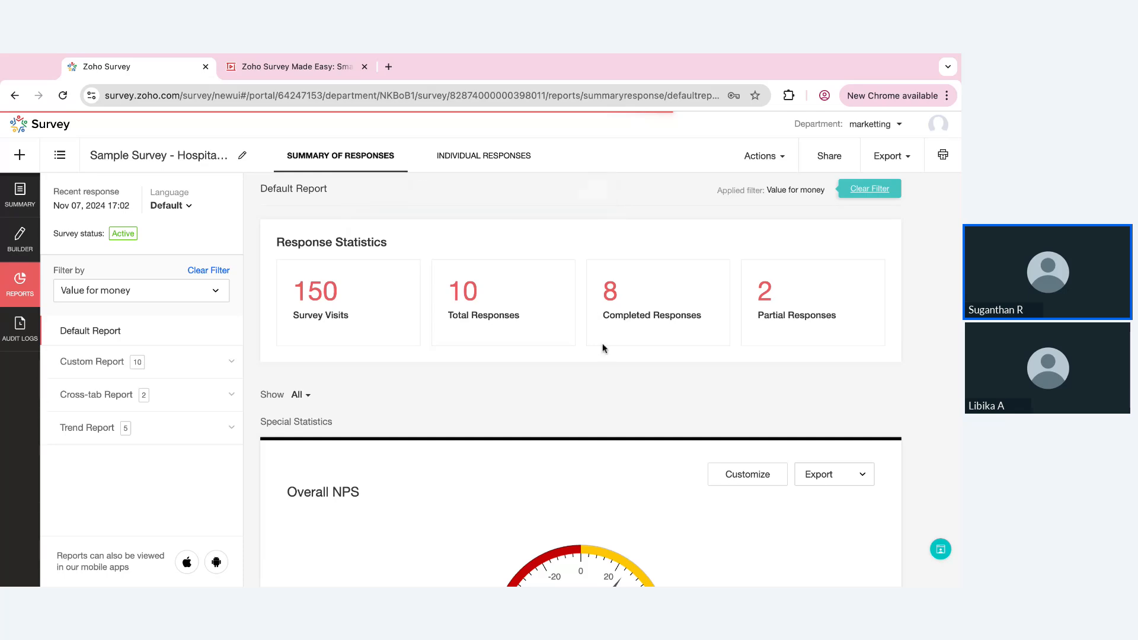
Review the filtered report's special statistics, average ratings and the "How did you hear about us?" chart
scroll(519, 406, "down", 10)
scroll(517, 408, "down", 10)
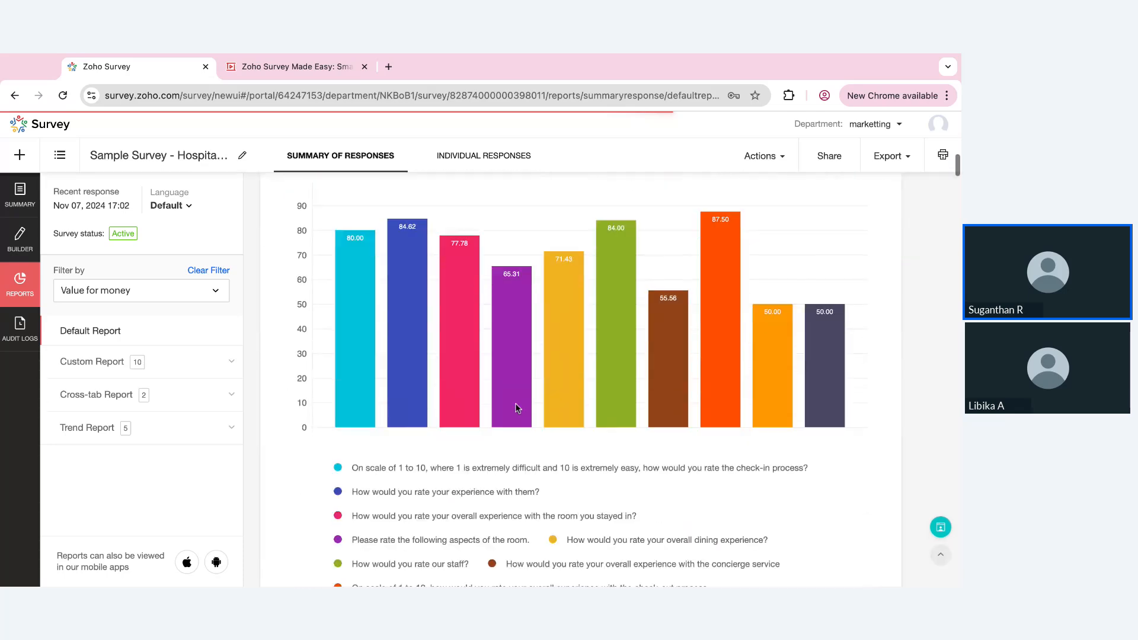
scroll(580, 378, "down", 10)
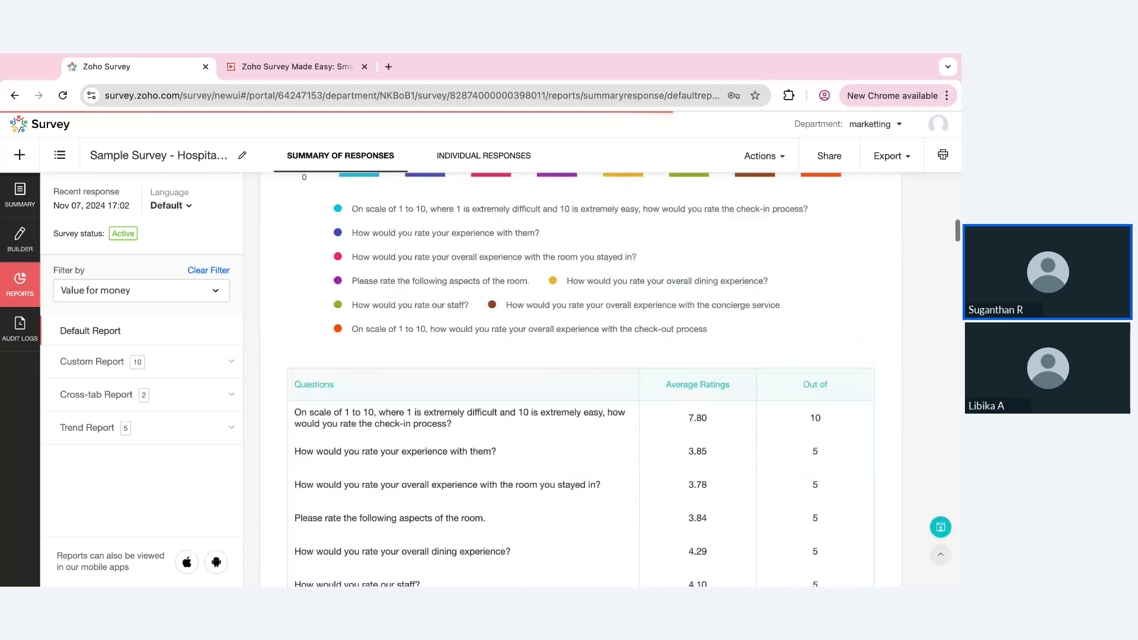
scroll(580, 379, "down", 3)
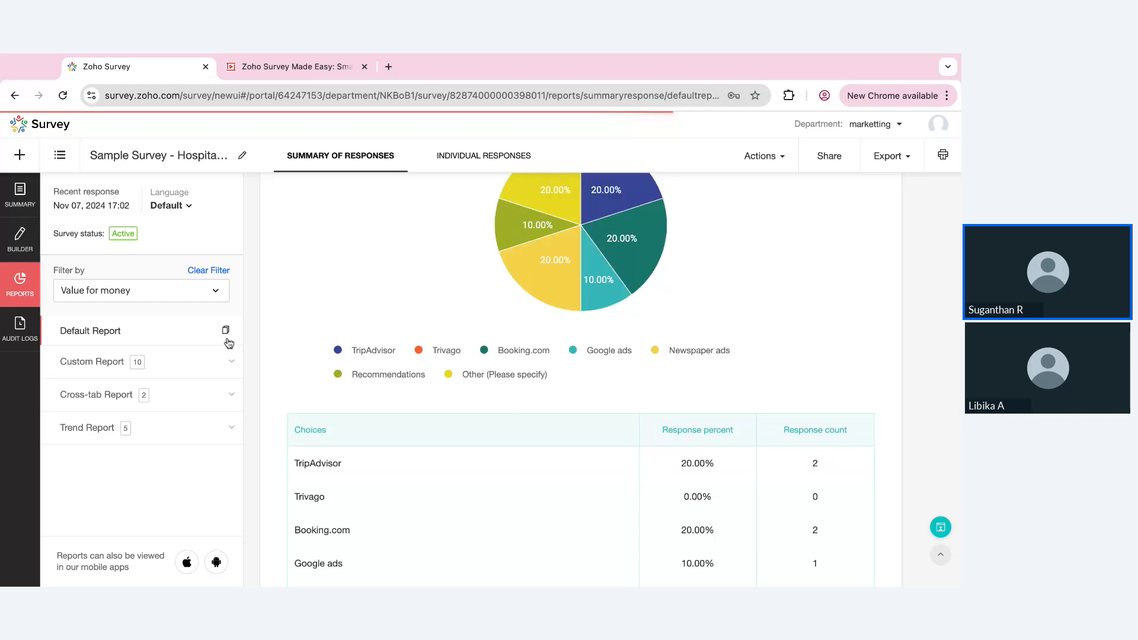
Check which statistics and questions a new custom report can include, and close its setup without saving
left_click(216, 361)
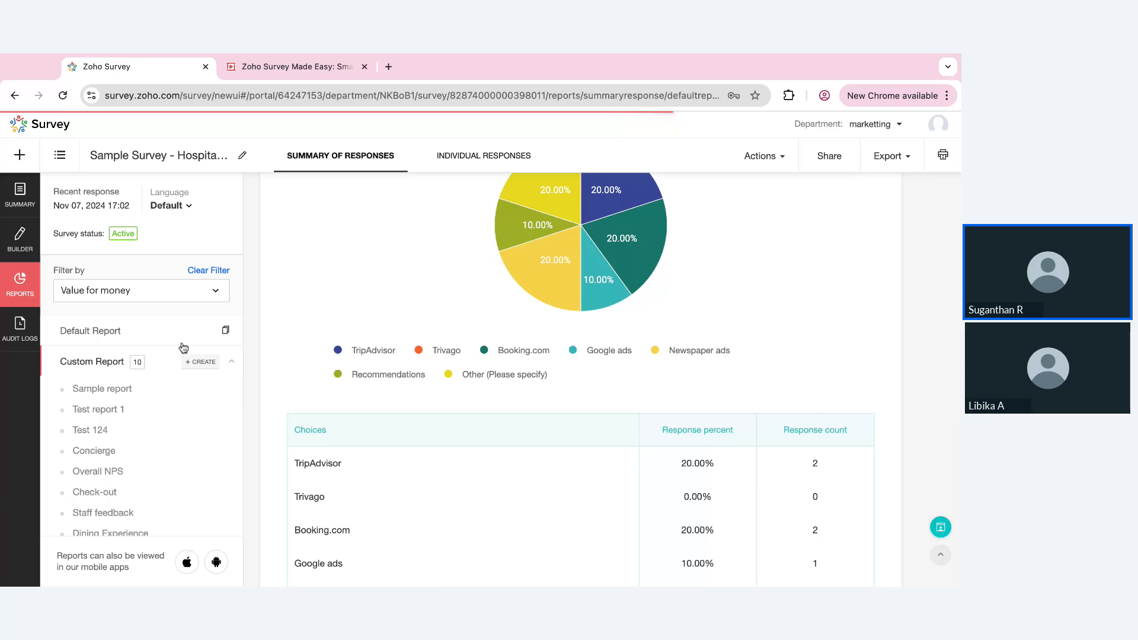
left_click(201, 361)
scroll(716, 394, "down", 5)
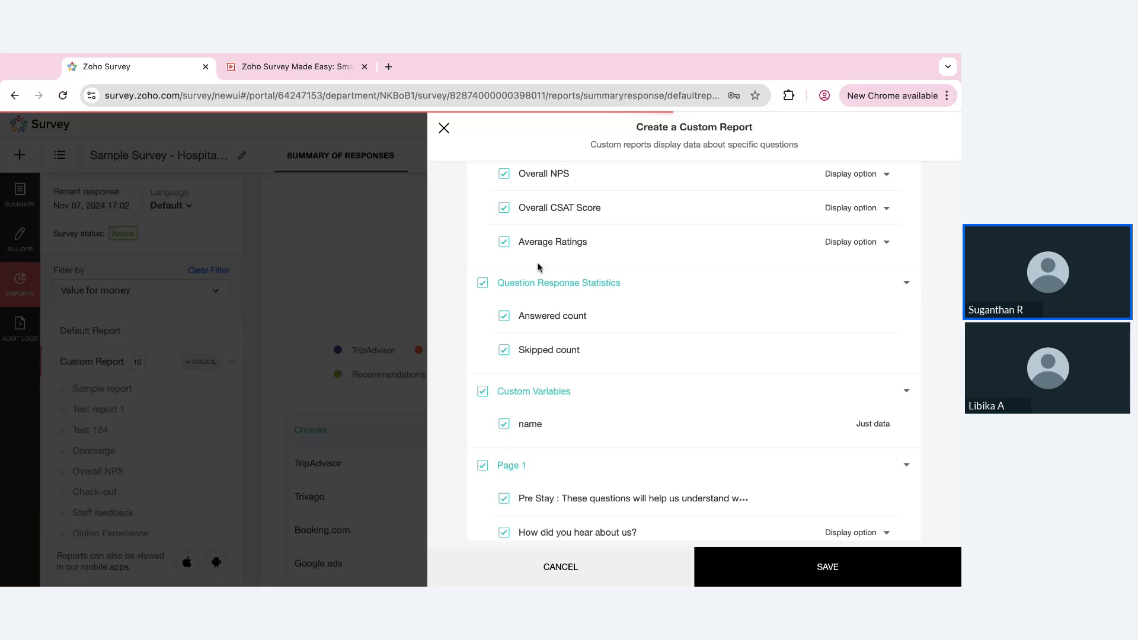
left_click(445, 129)
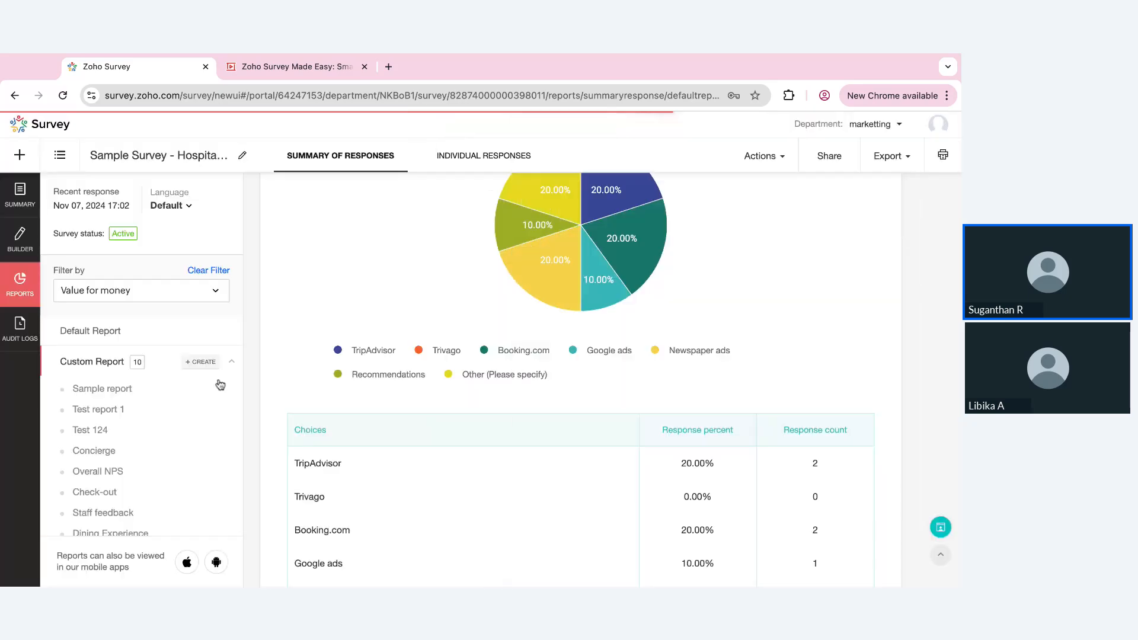
Start a new share of the filtered report and set its share permission to "Share with the public"
scroll(633, 386, "up", 10)
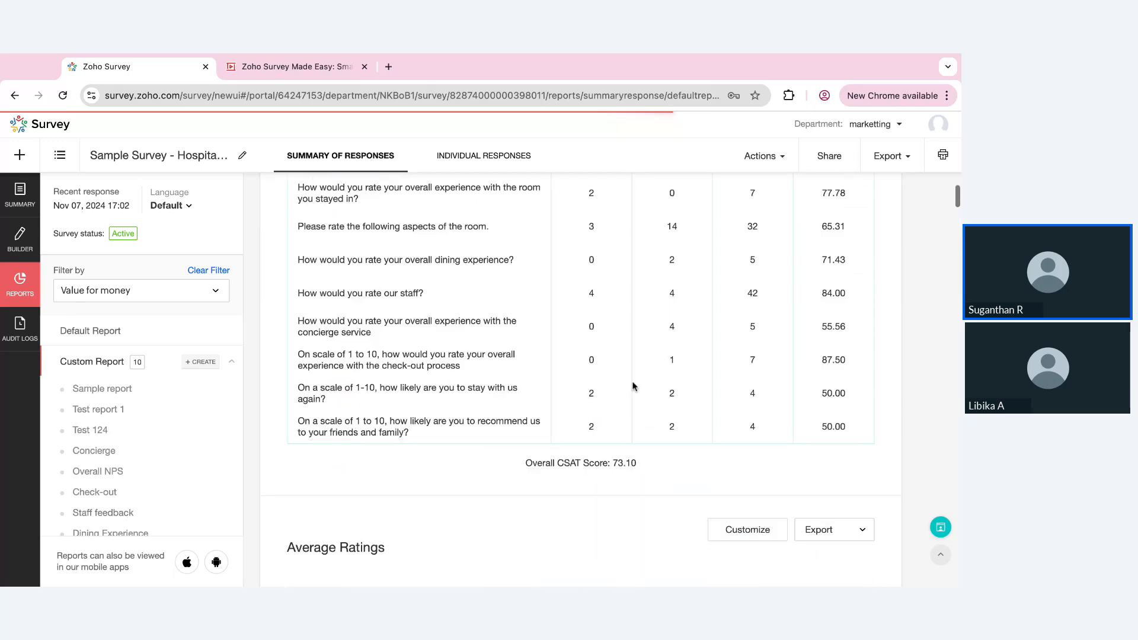
scroll(632, 386, "up", 10)
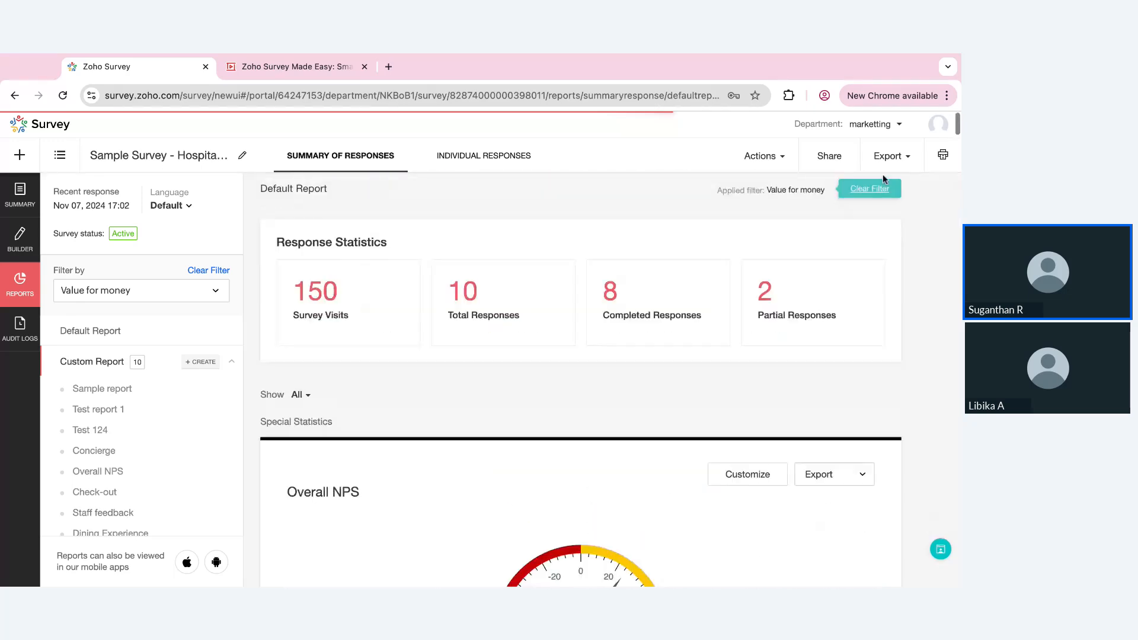
left_click(840, 155)
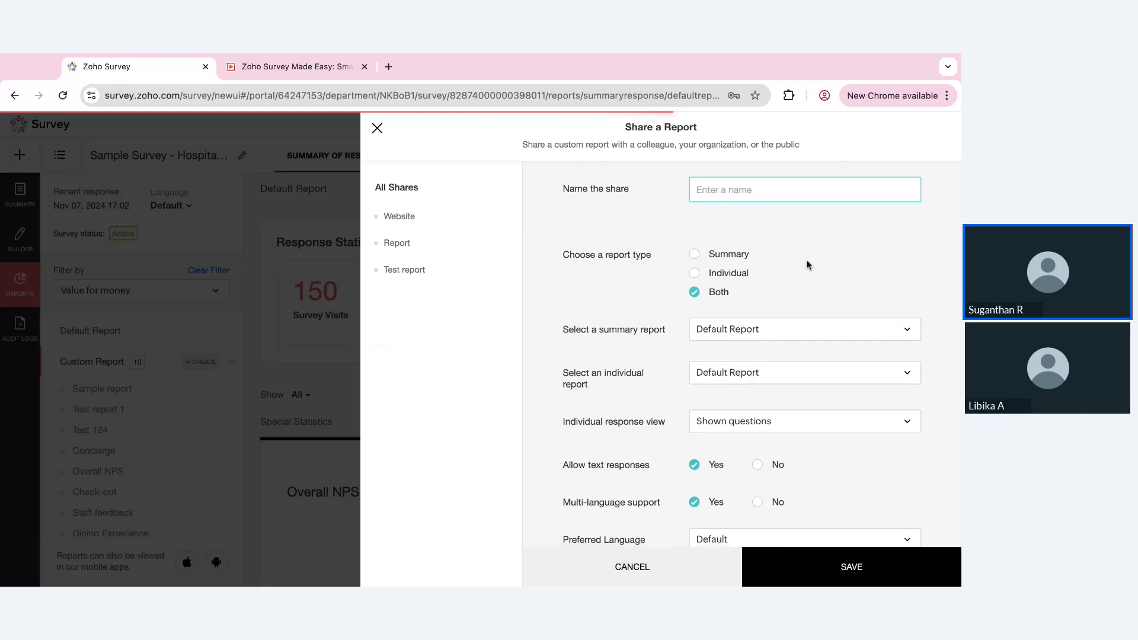
scroll(809, 264, "down", 3)
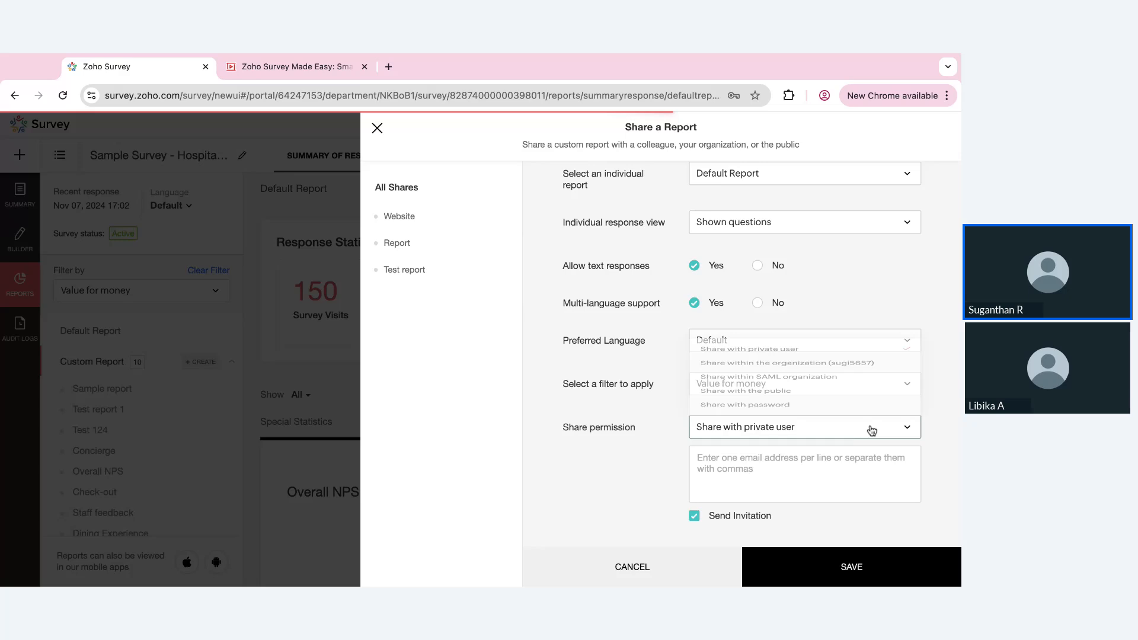
left_click(789, 380)
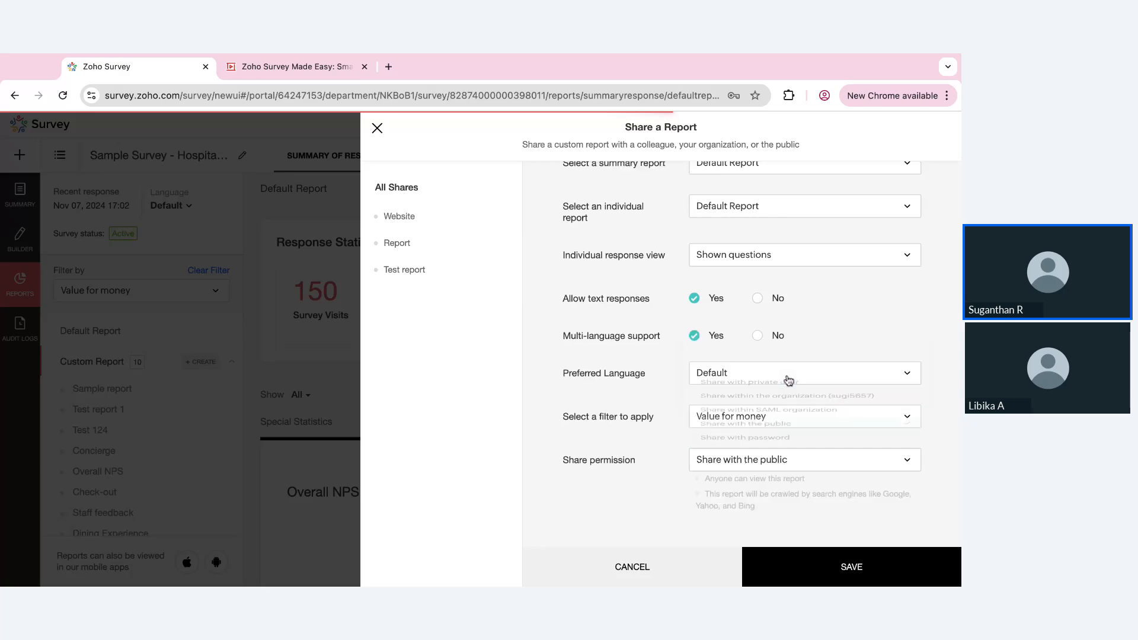
Name the report share "test" and save it
scroll(788, 381, "up", 3)
left_click(736, 196)
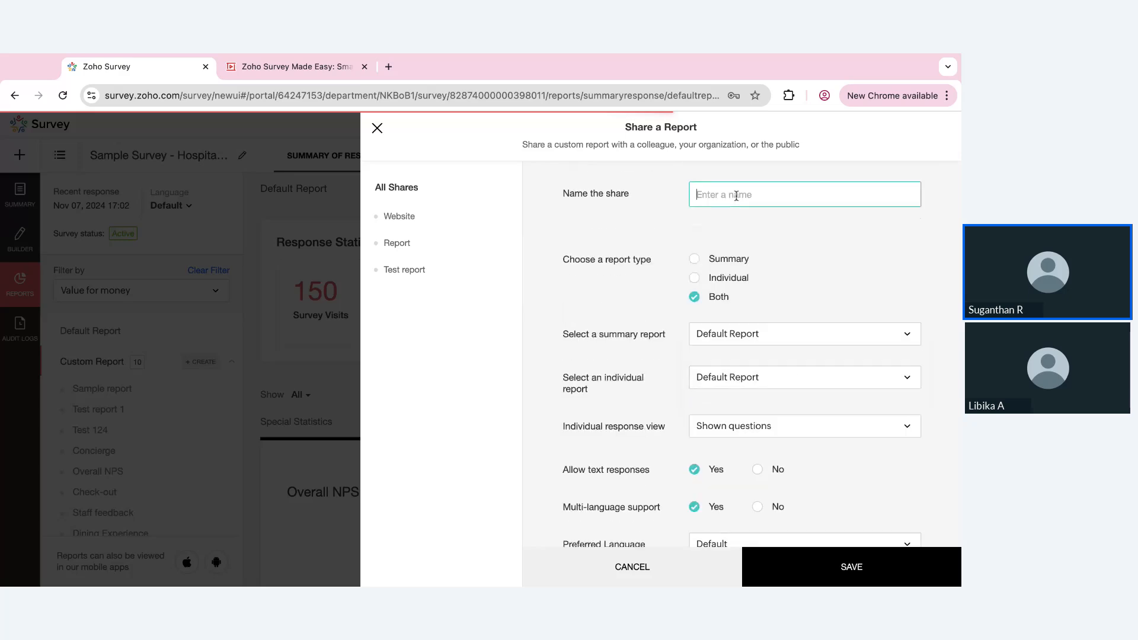
type("test")
left_click(807, 562)
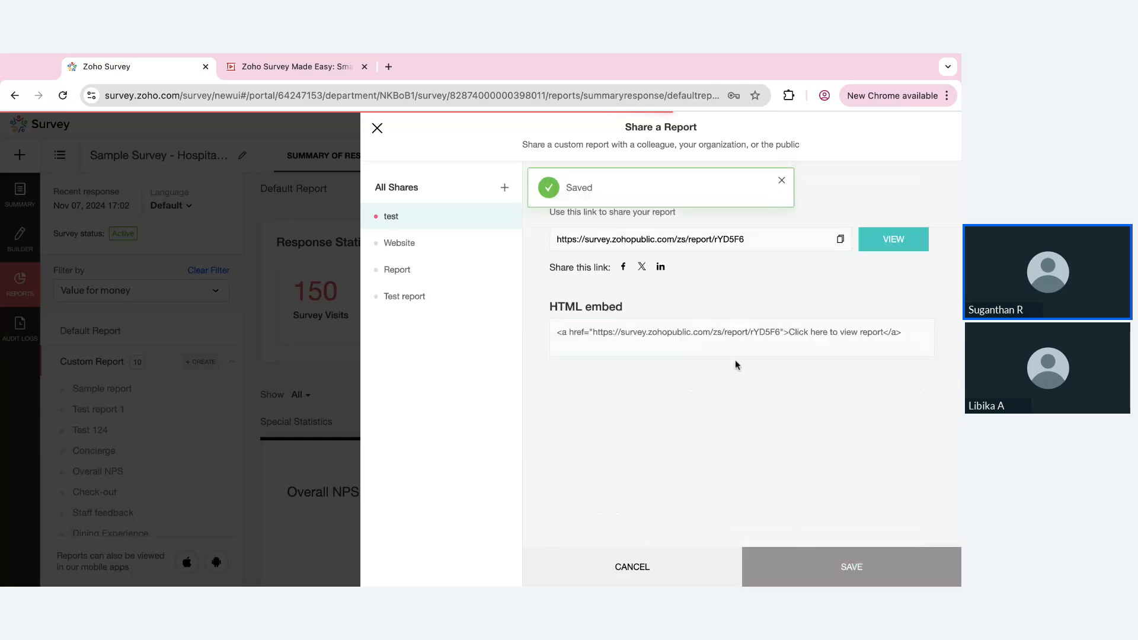
Select the HTML embed code of the "test" share, and close the report sharing setup
triple_click(814, 339)
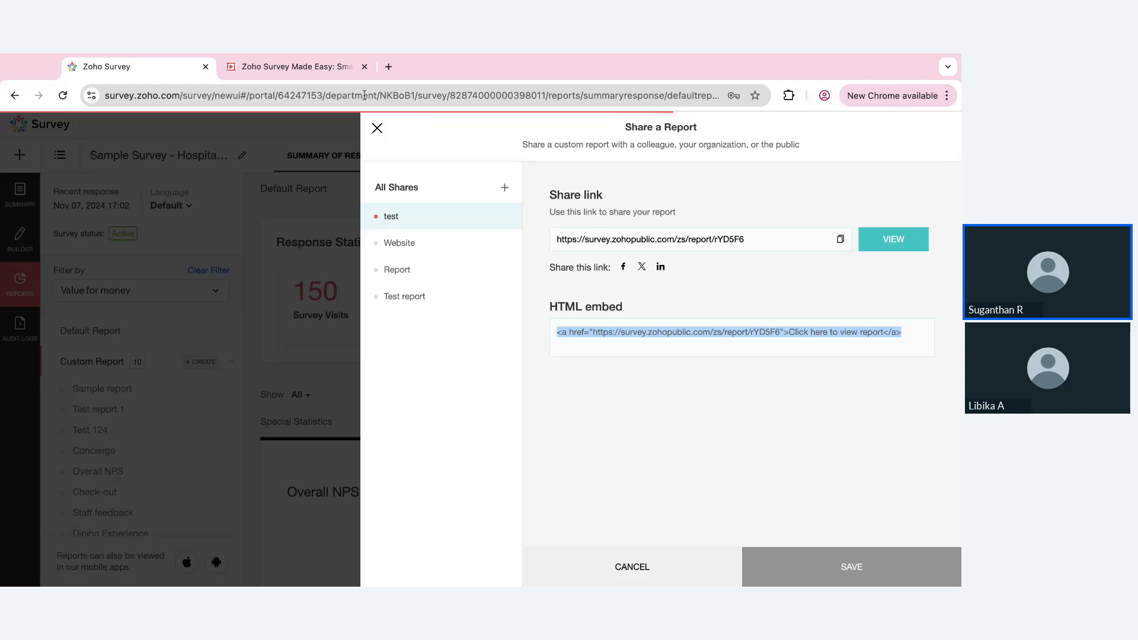
key("super+Tab")
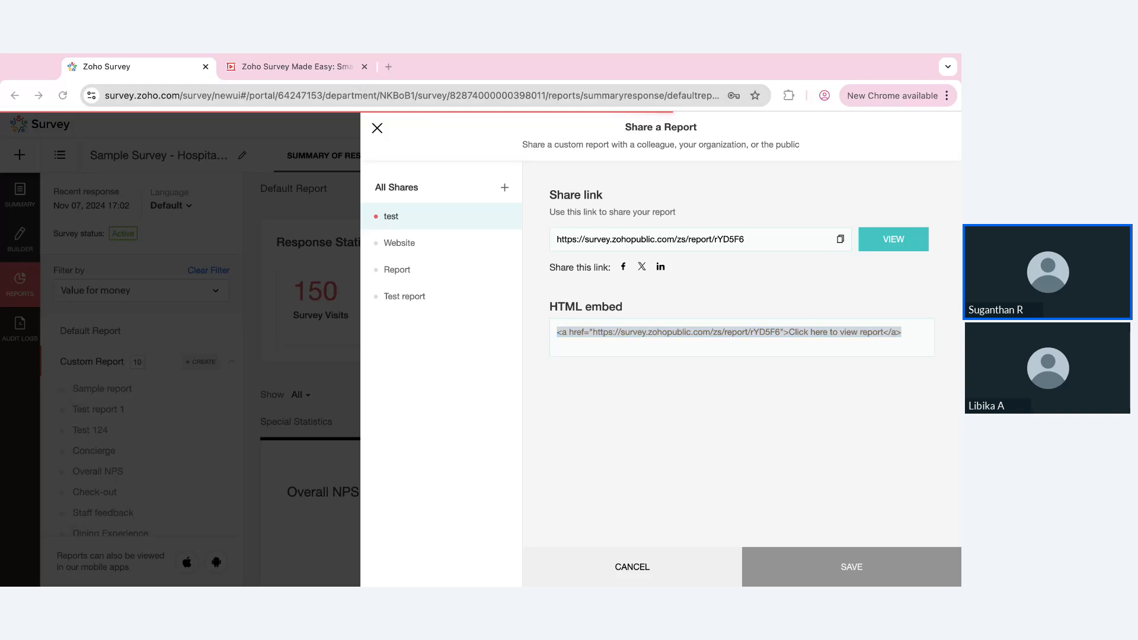
left_click(377, 128)
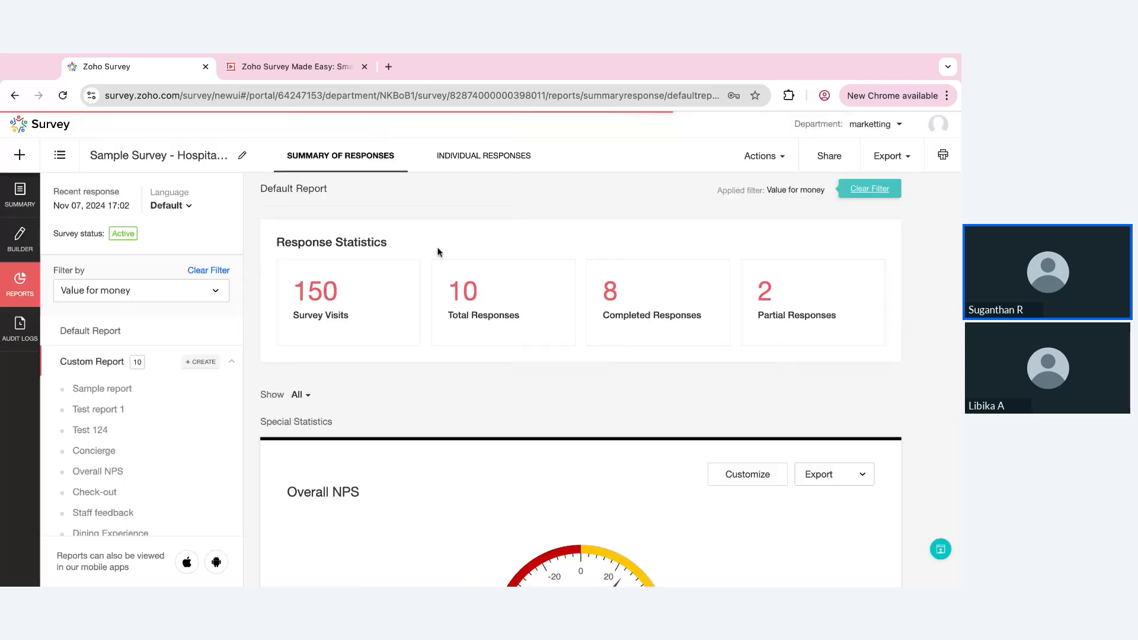
Open the portal setup, check which user roles a new department offers, and close the department form without saving
left_click(940, 123)
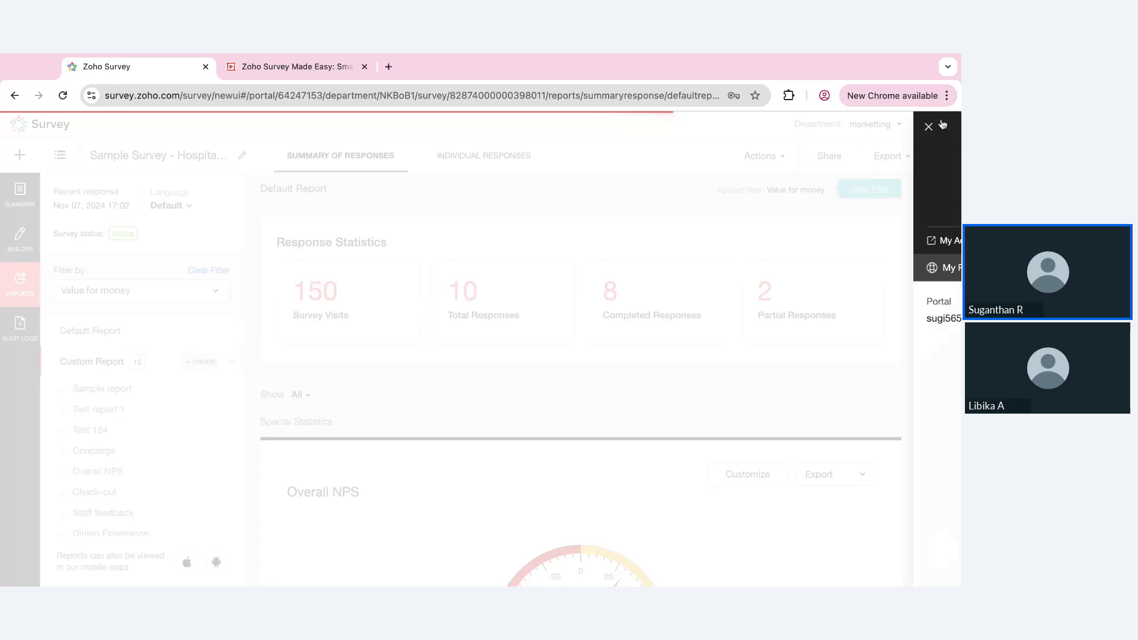
left_click(911, 303)
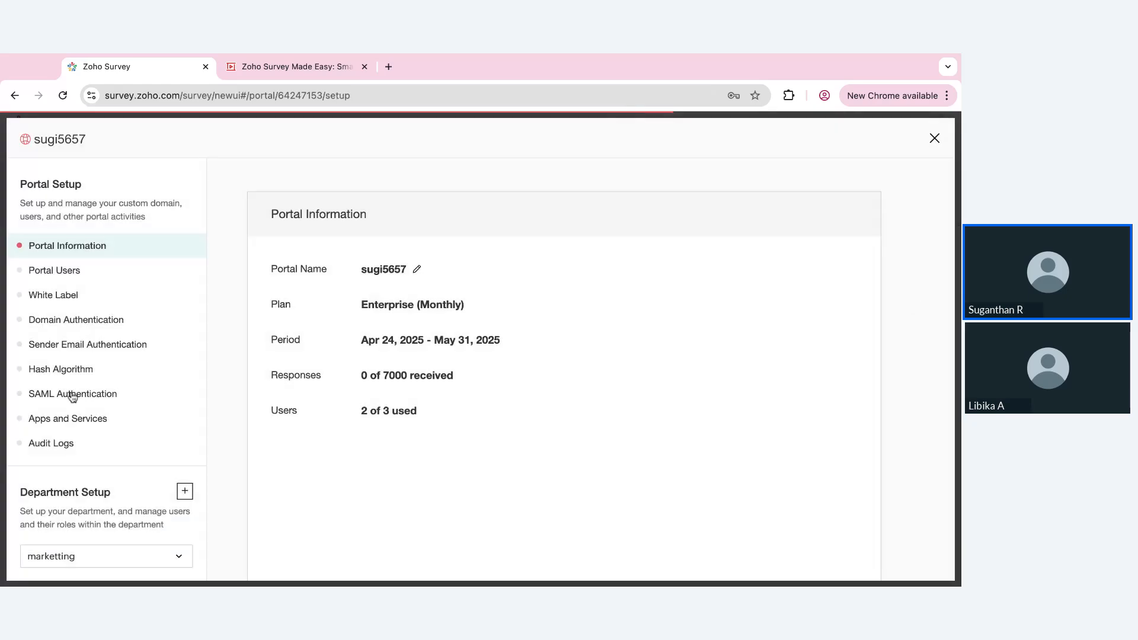
scroll(141, 433, "down", 3)
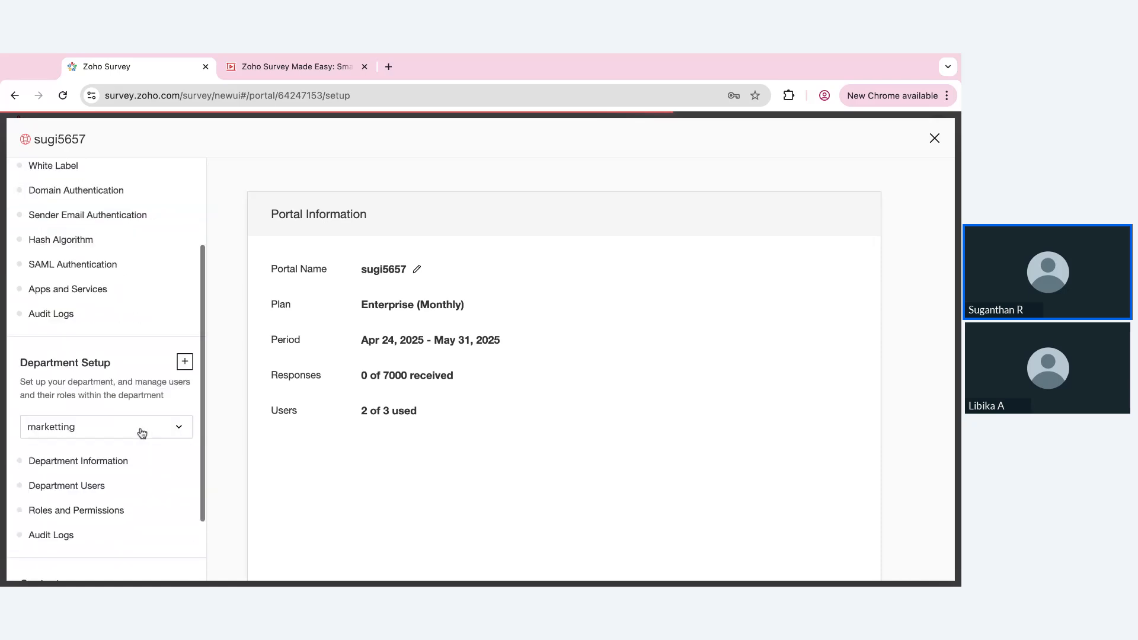
left_click(185, 359)
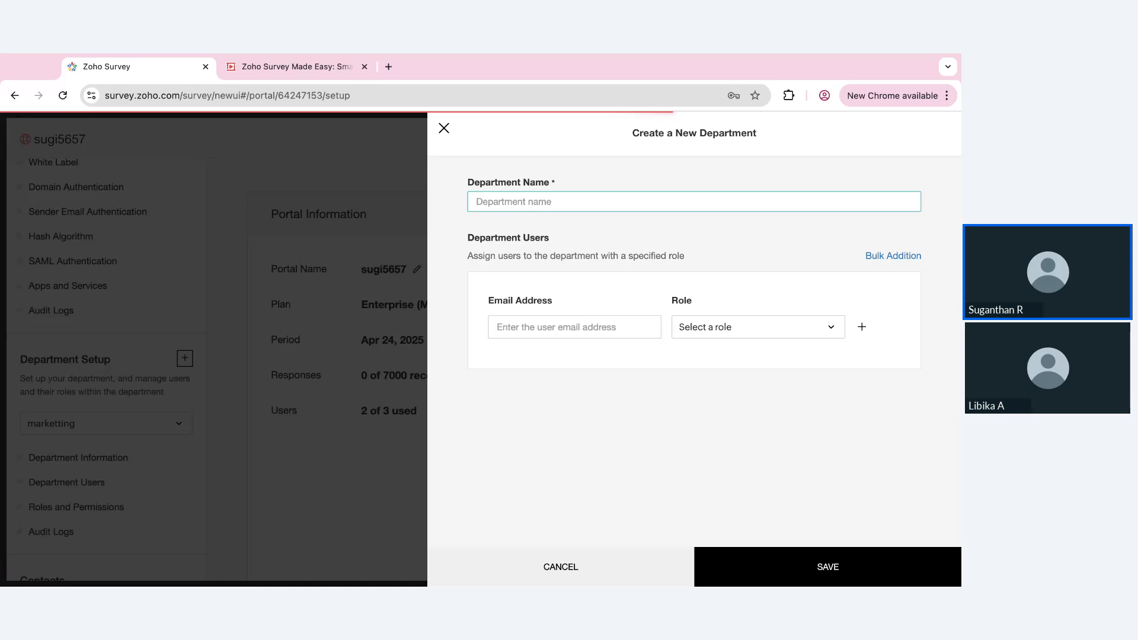
left_click(553, 330)
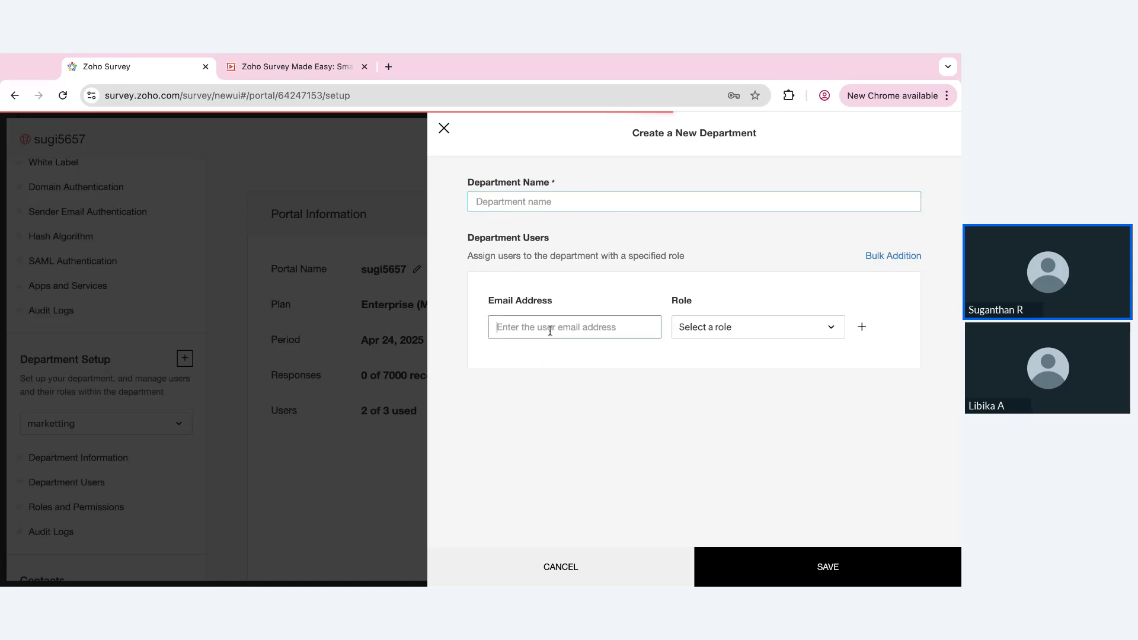
left_click(504, 395)
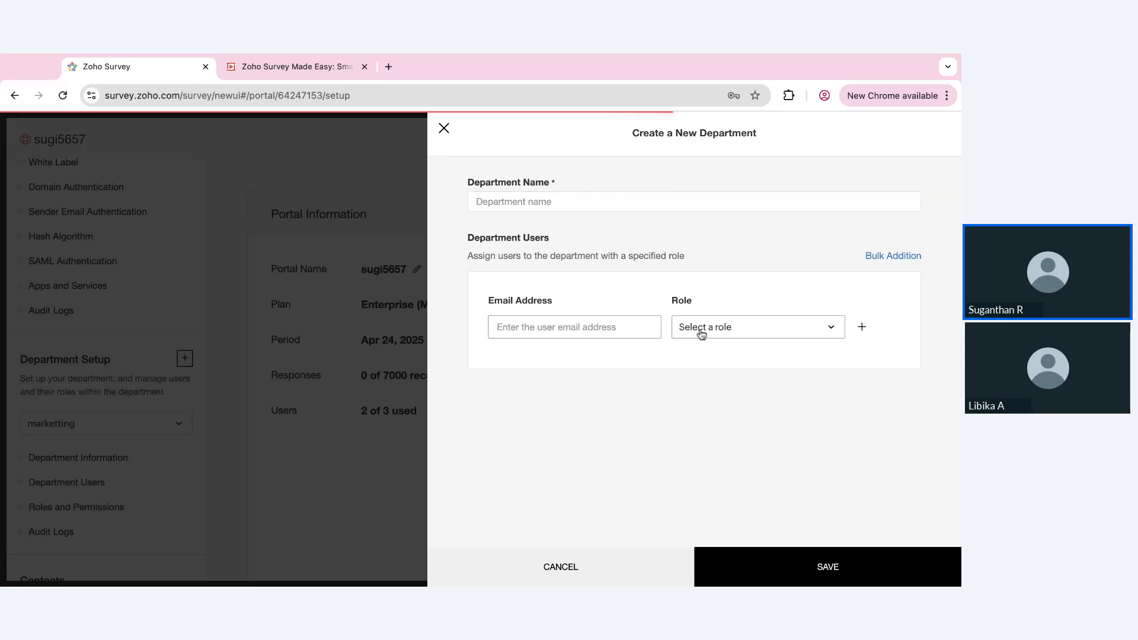
left_click(721, 337)
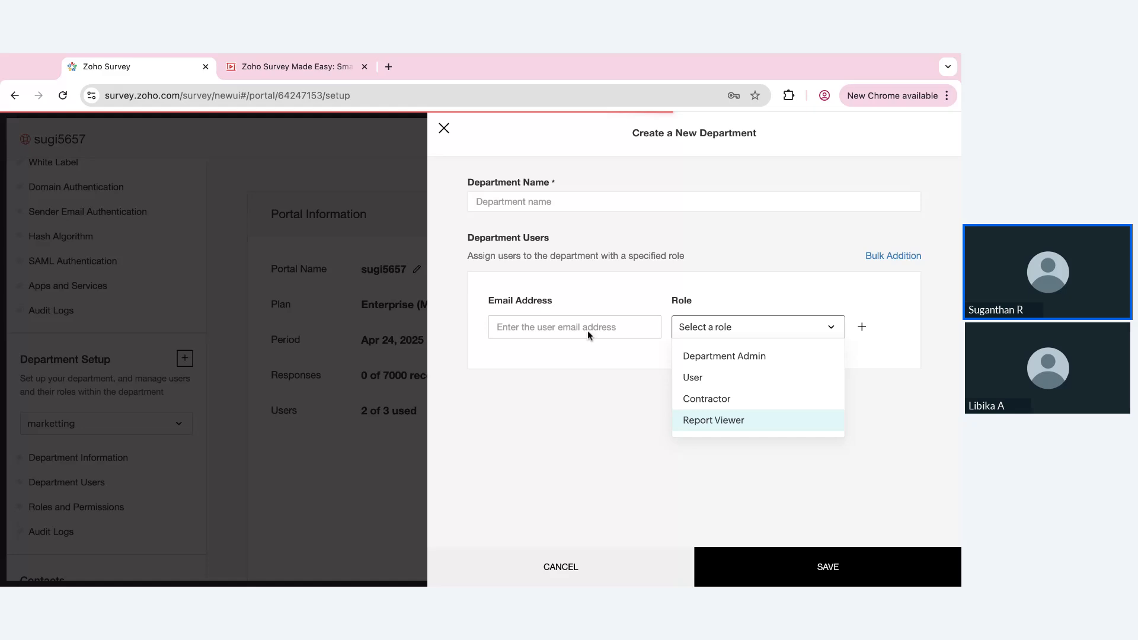
left_click(450, 141)
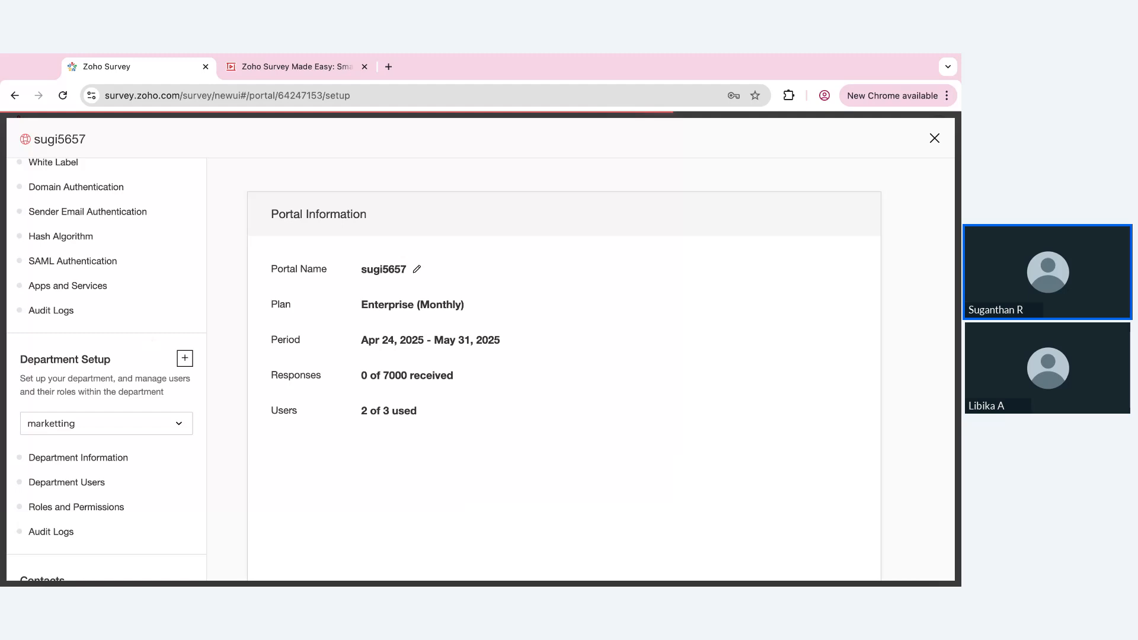
Review the "marketting" department's audit logs down to the oldest entries, and close the portal setup
scroll(99, 409, "down", 2)
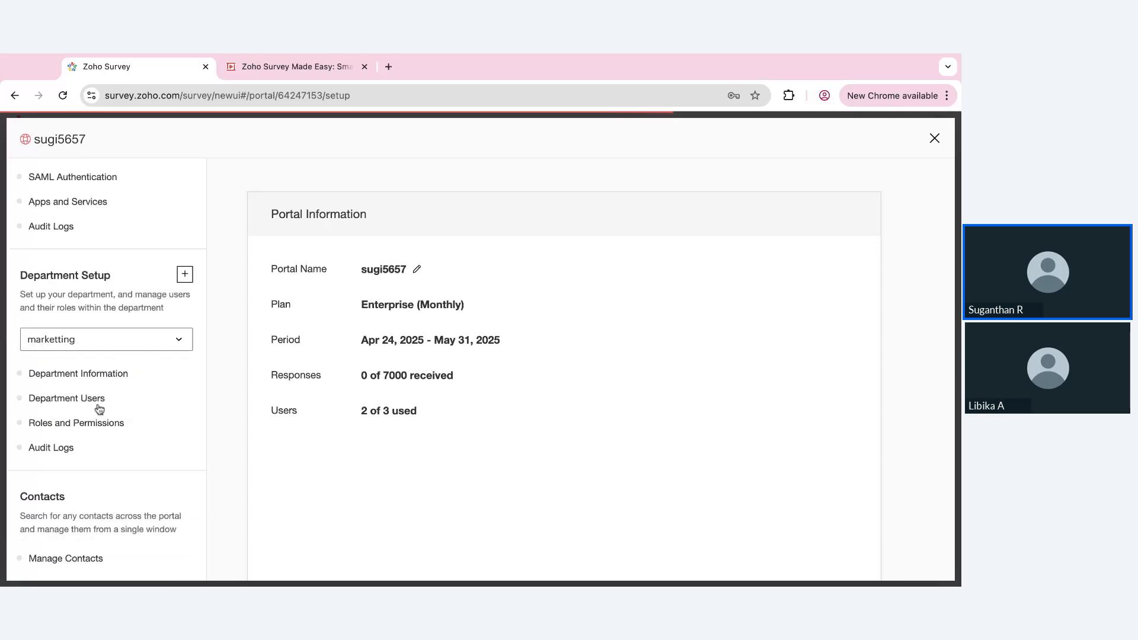
left_click(54, 455)
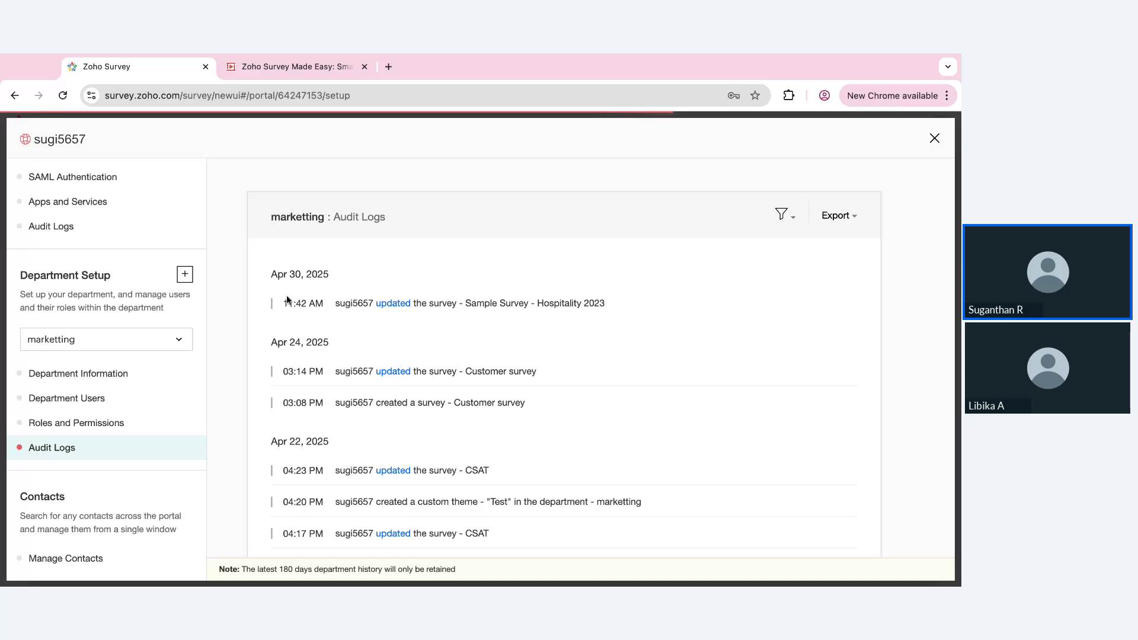
scroll(366, 396, "down", 1)
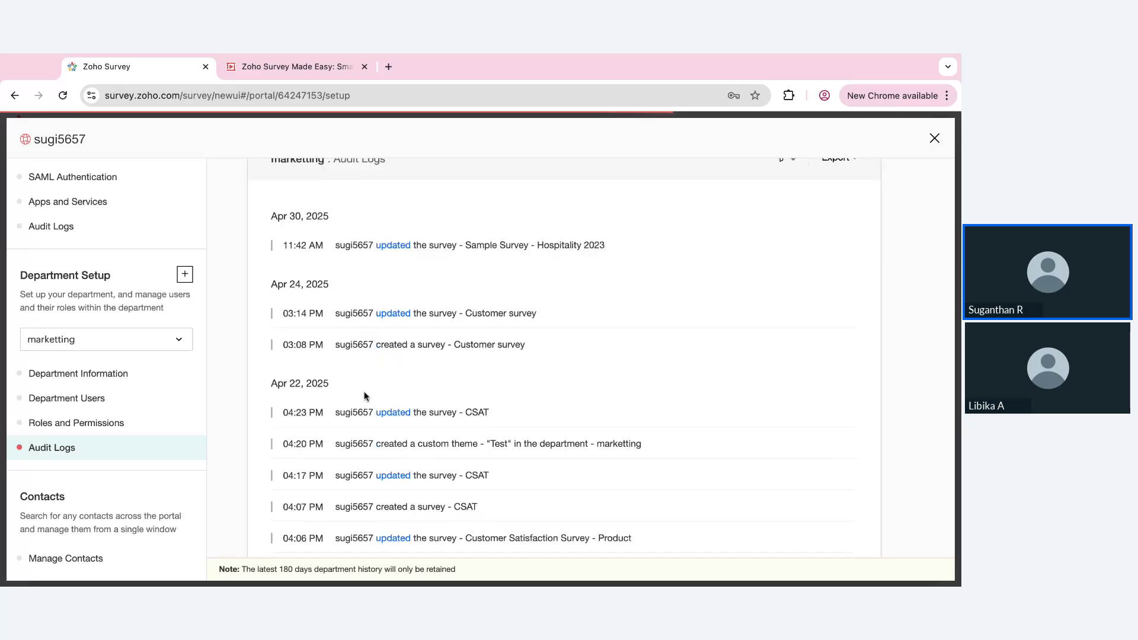
scroll(366, 395, "down", 4)
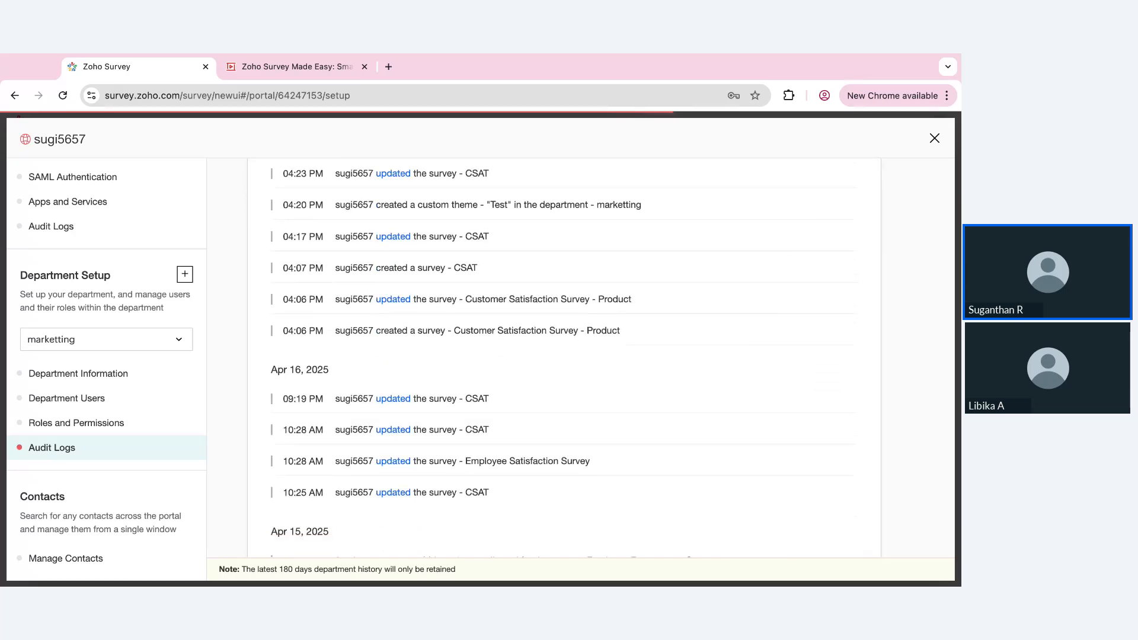
scroll(563, 356, "down", 6)
scroll(495, 320, "down", 15)
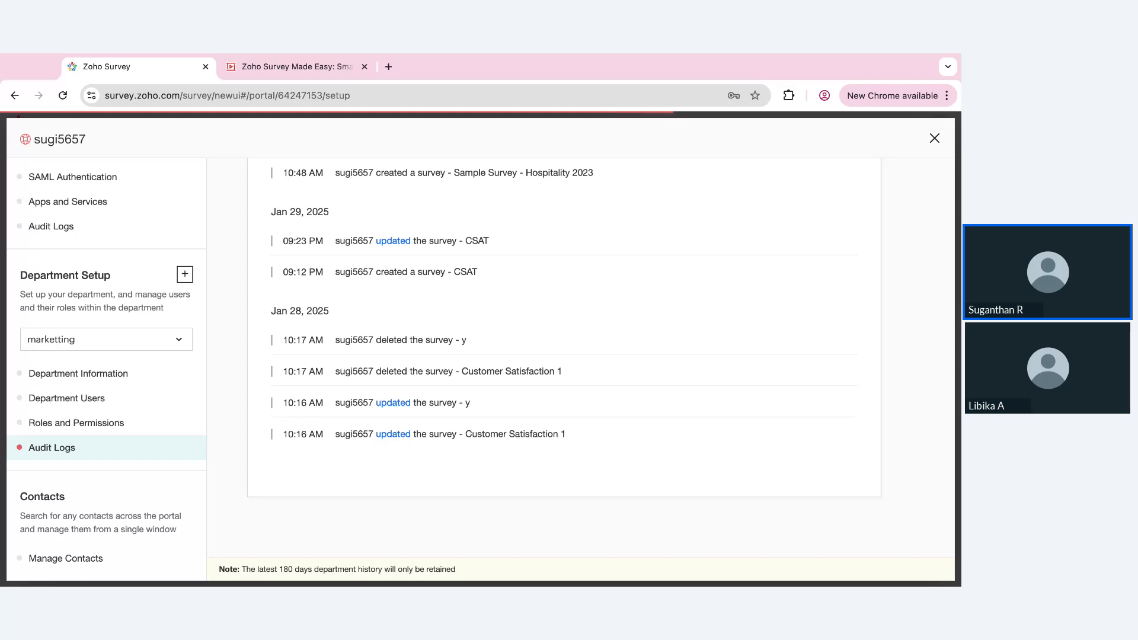
left_click(947, 140)
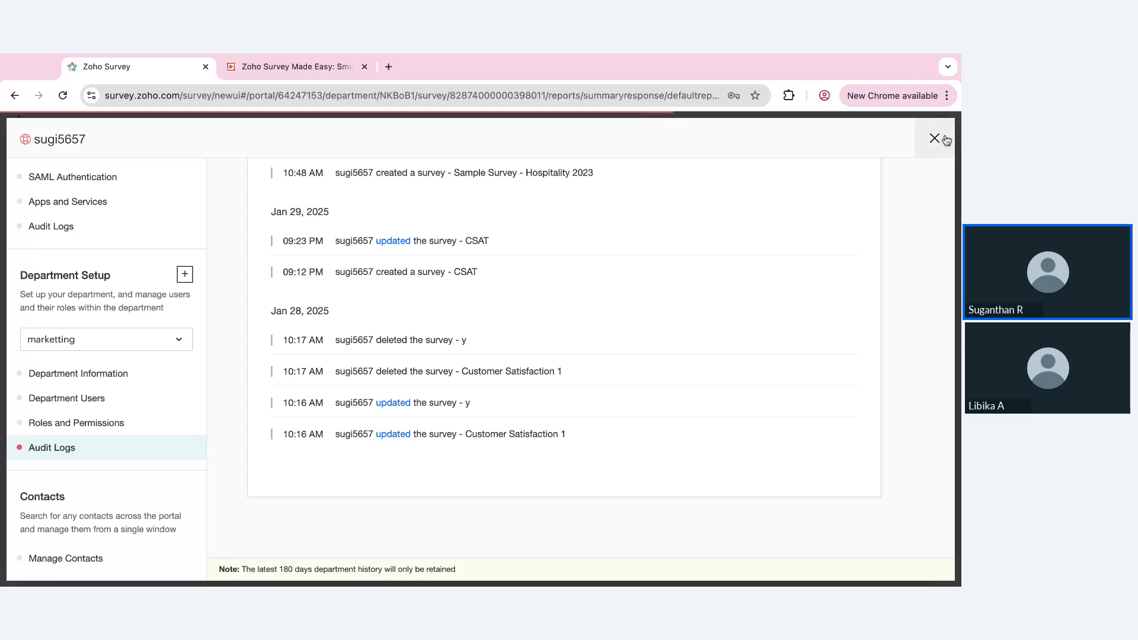
left_click(946, 140)
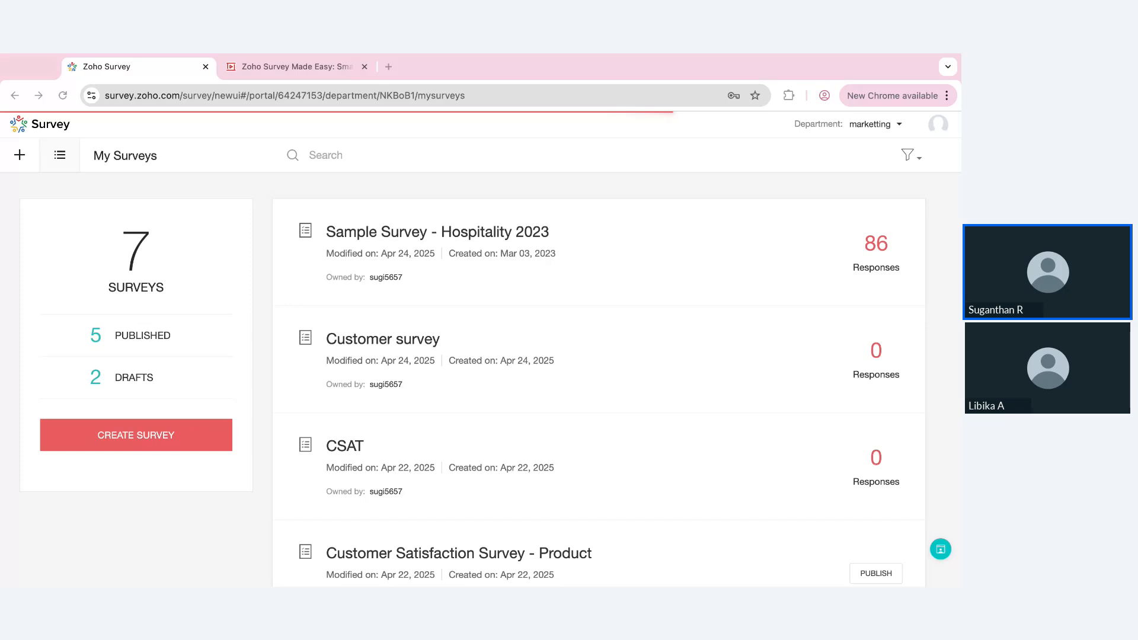
Switch to the Zoho Show presentation and advance it to the "Questions?" slide
left_click(307, 67)
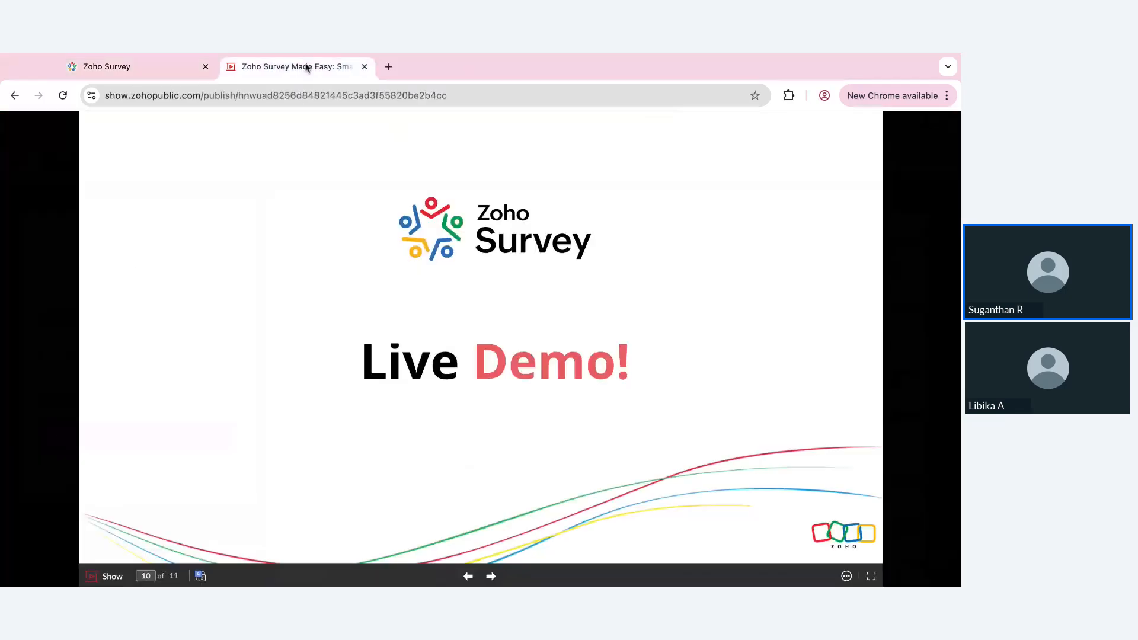
left_click(471, 445)
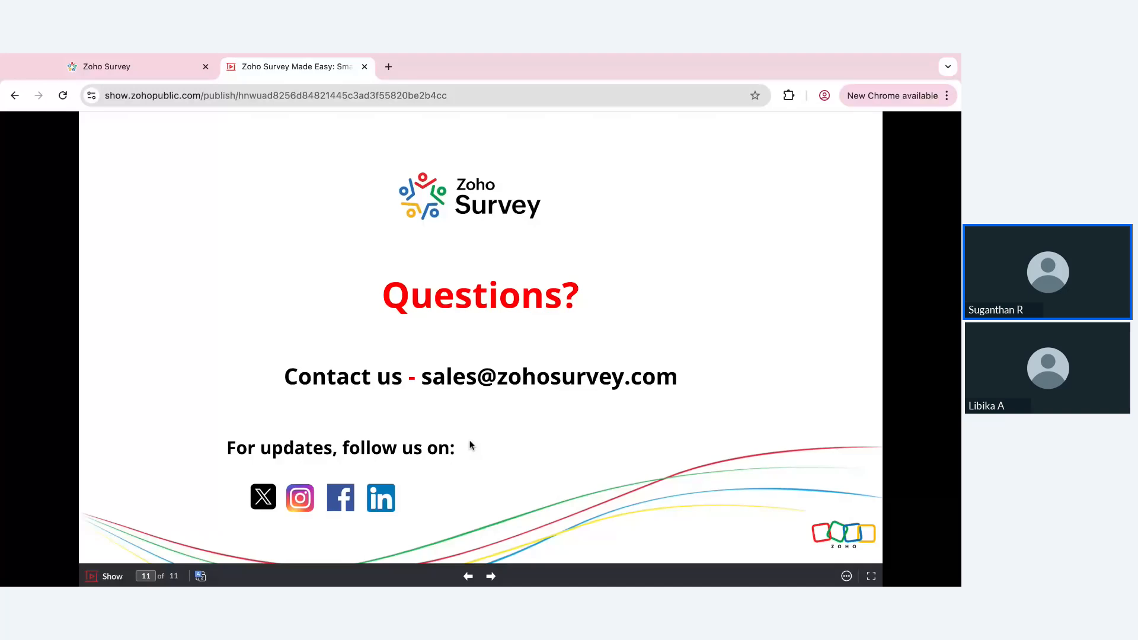